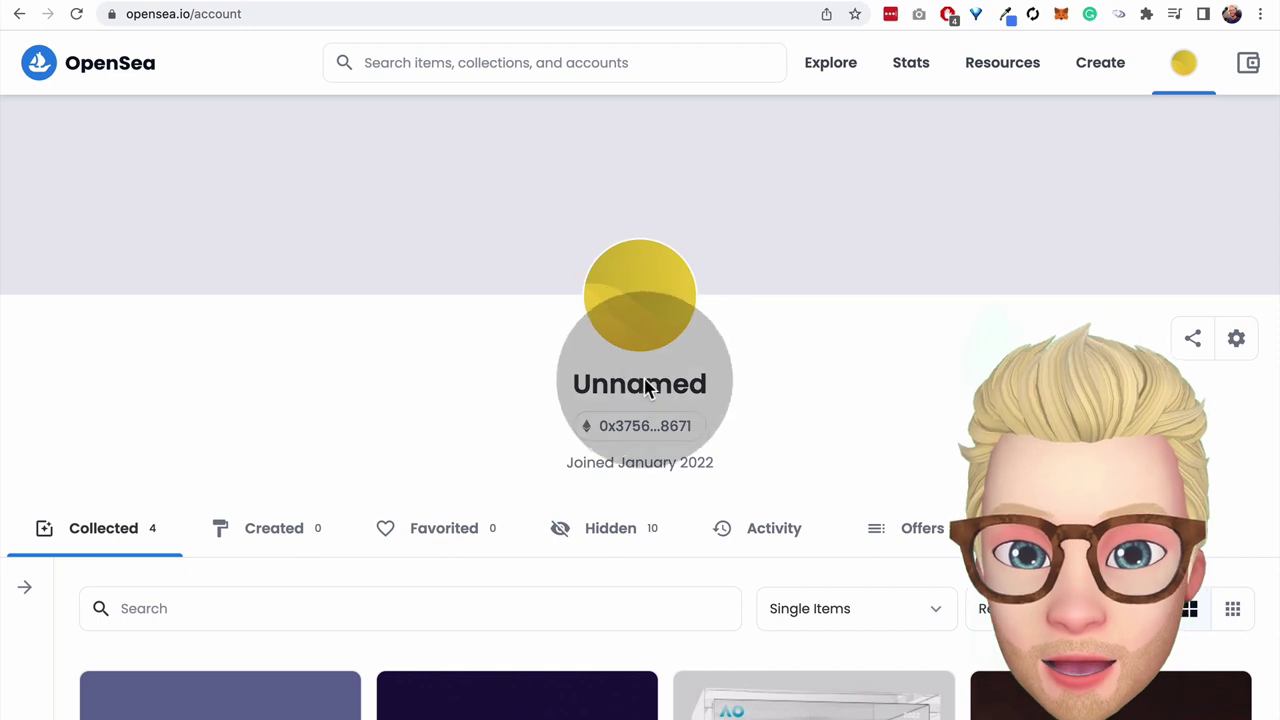
{"action": "left_click", "coordinate": [645, 385]}
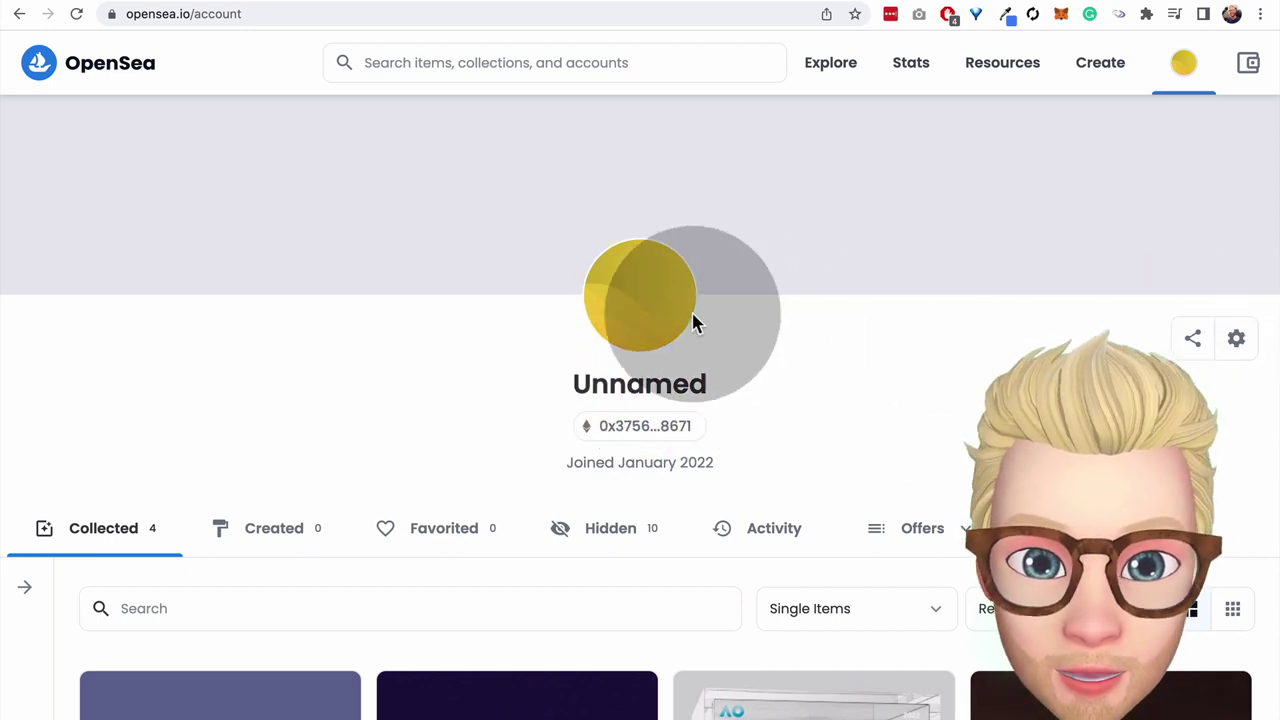
{"action": "left_click", "coordinate": [639, 297]}
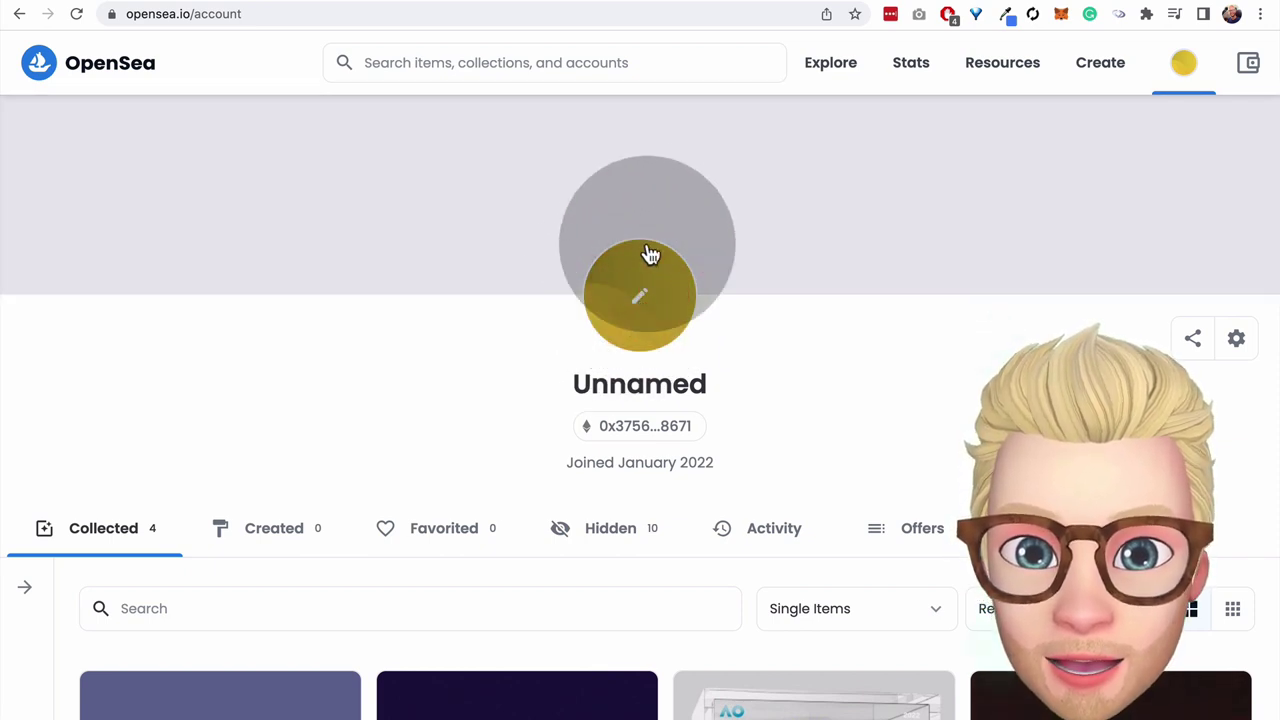
{"action": "left_click", "coordinate": [638, 293]}
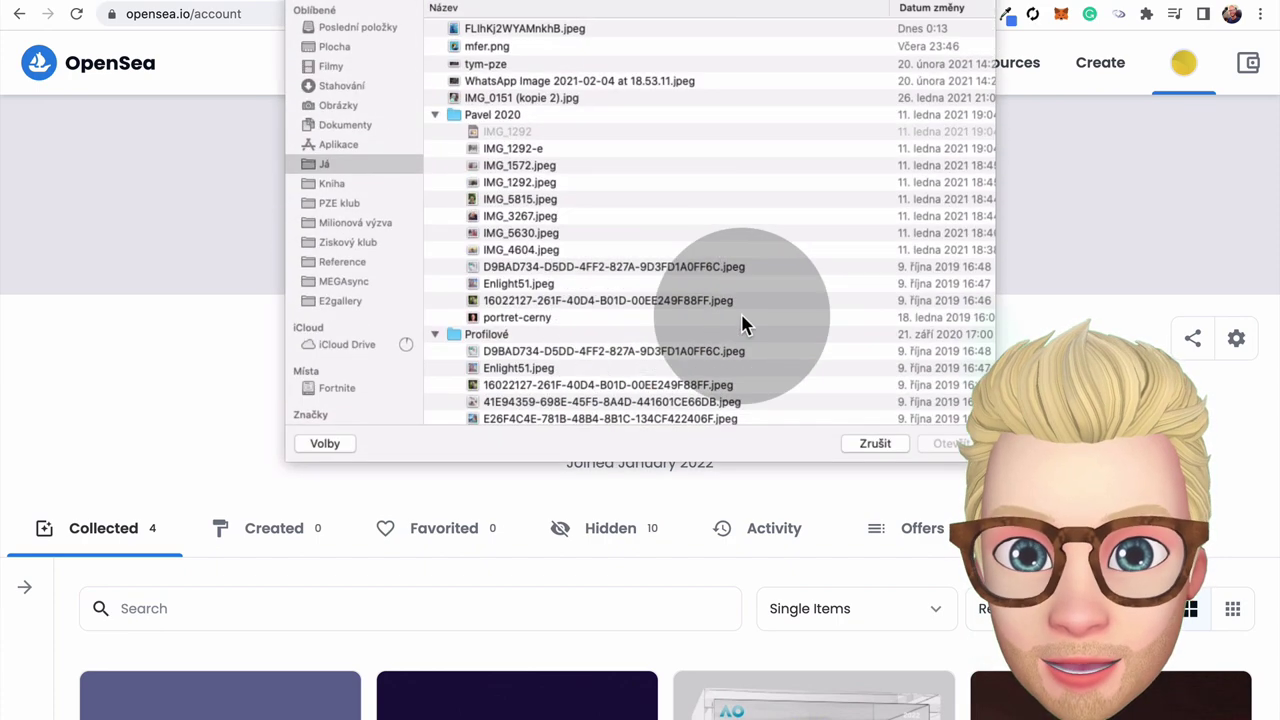
{"action": "left_click", "coordinate": [873, 447]}
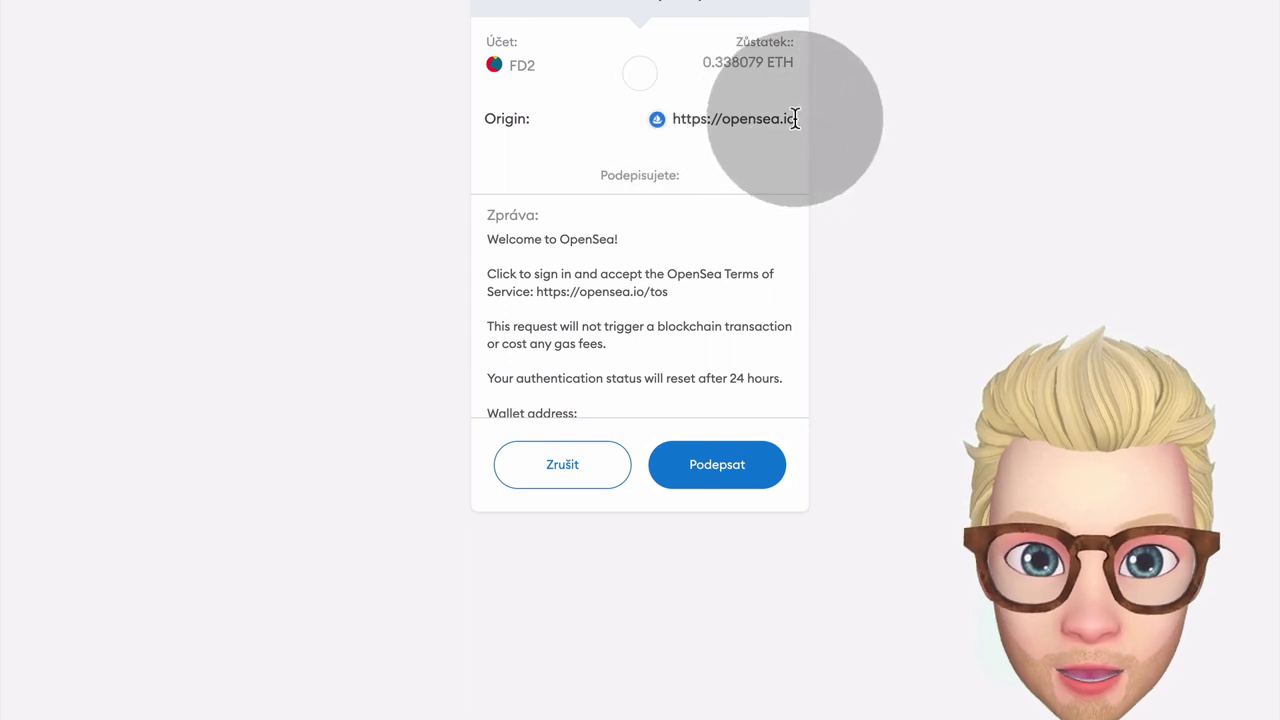
{"action": "left_click_drag", "start_coordinate": [795, 118], "coordinate": [707, 110]}
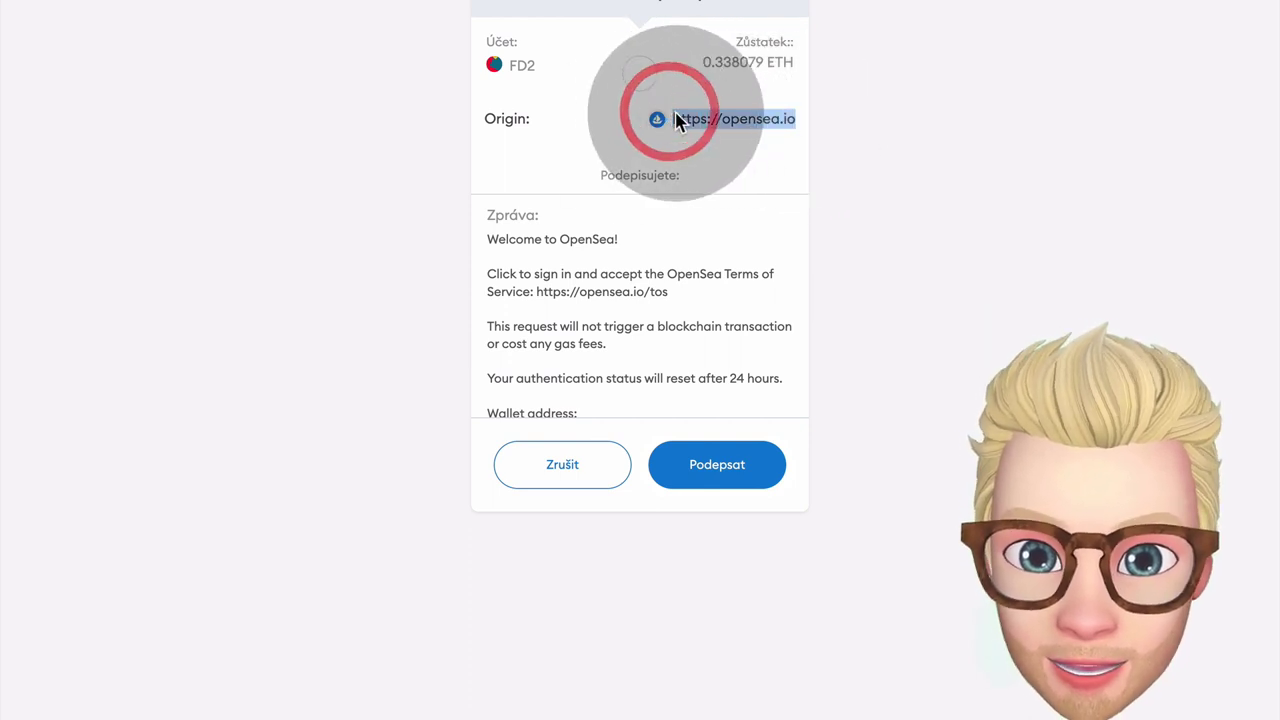
{"action": "scroll", "coordinate": [618, 287], "scroll_direction": "down", "scroll_amount": 2}
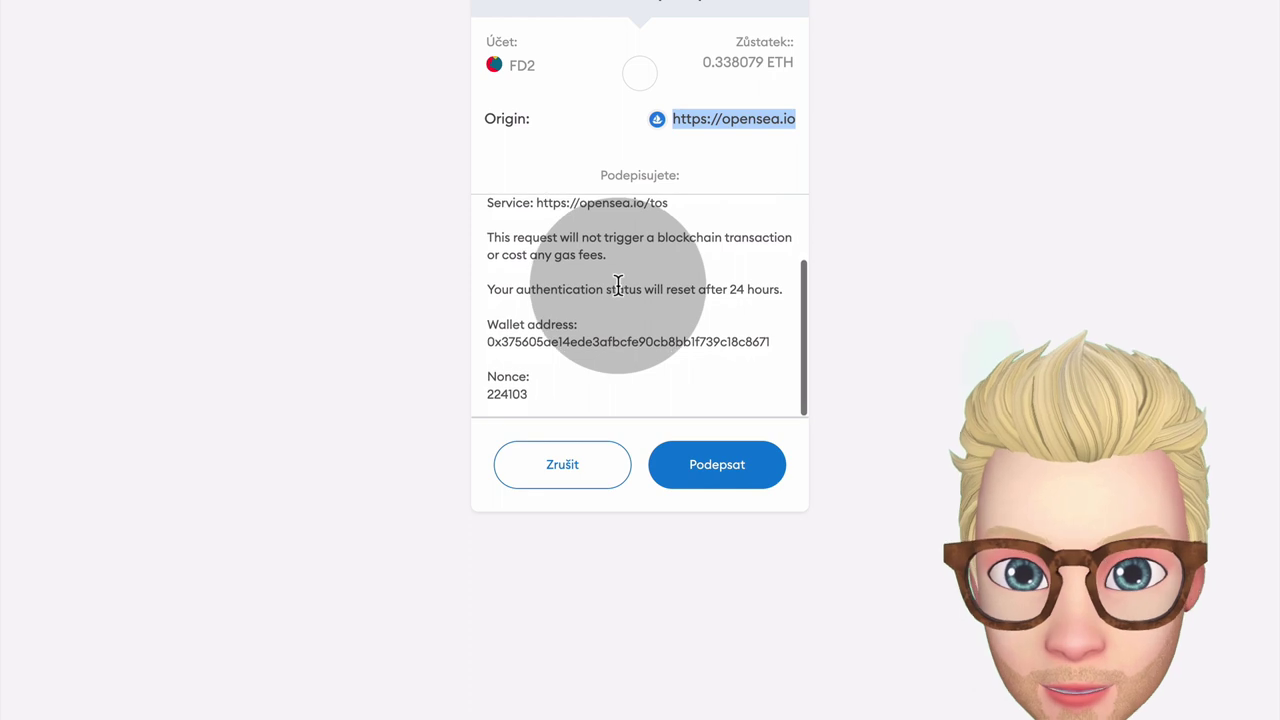
{"action": "scroll", "coordinate": [618, 287], "scroll_direction": "up", "scroll_amount": 2}
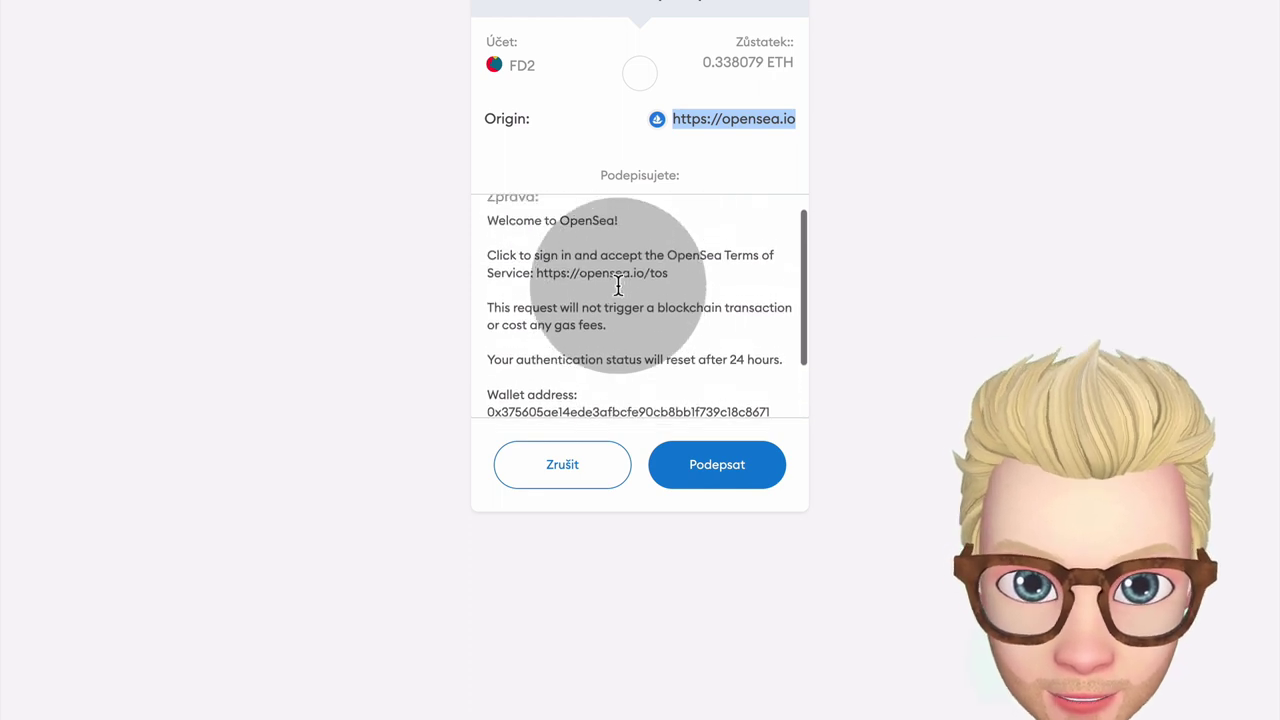
{"action": "left_click", "coordinate": [726, 482]}
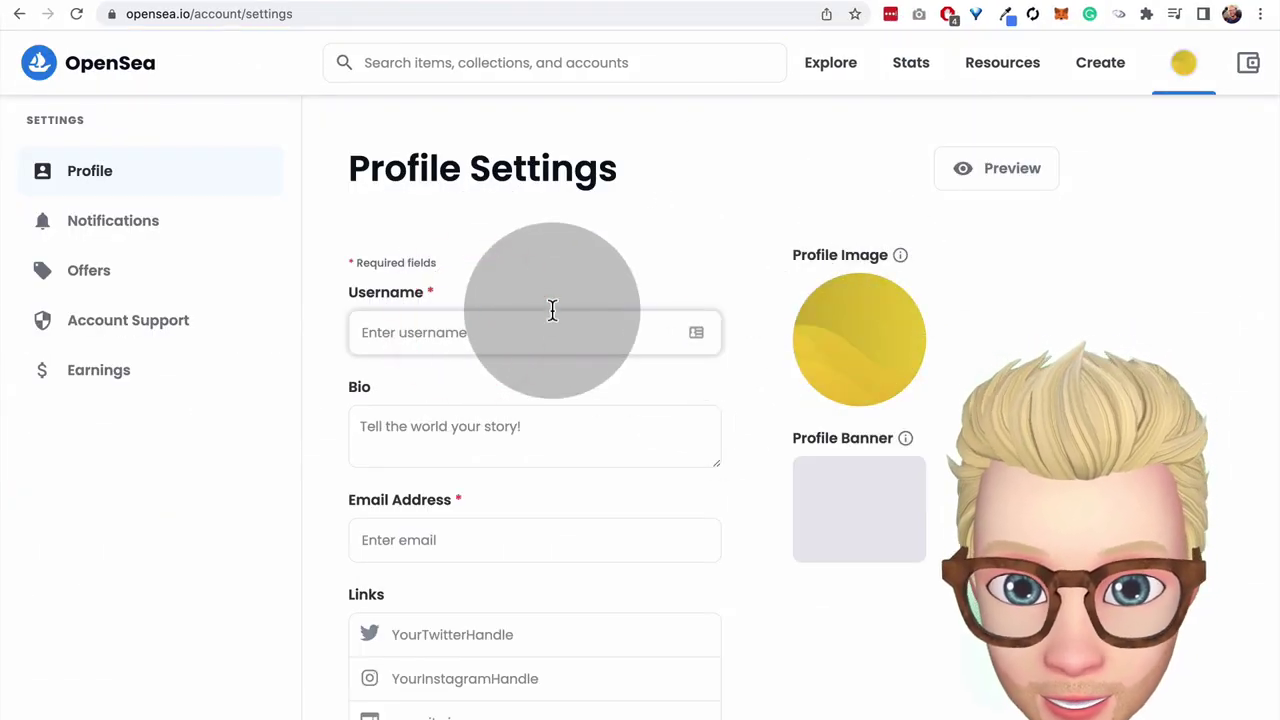
- Enter a username made of plain letters and numbers in the profile settings and set the bio to "Popisek"
{"action": "type", "text": "Testov"}
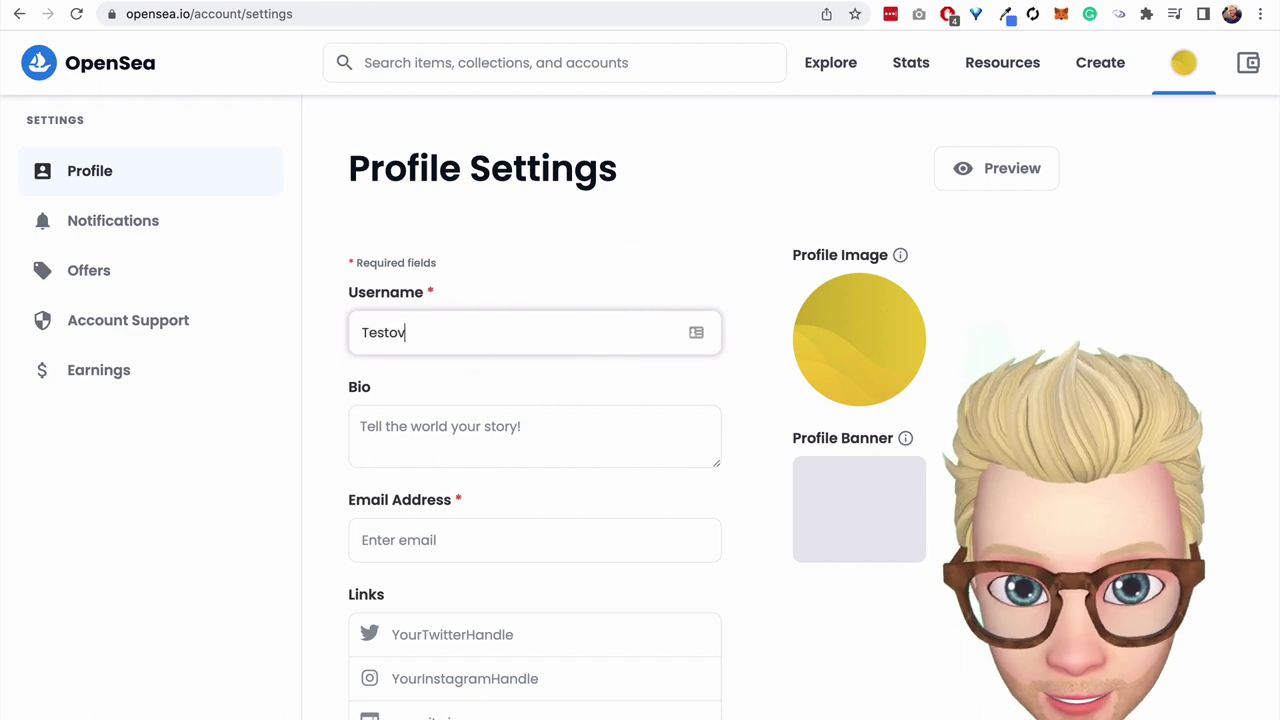
{"action": "type", "text": "ací124354"}
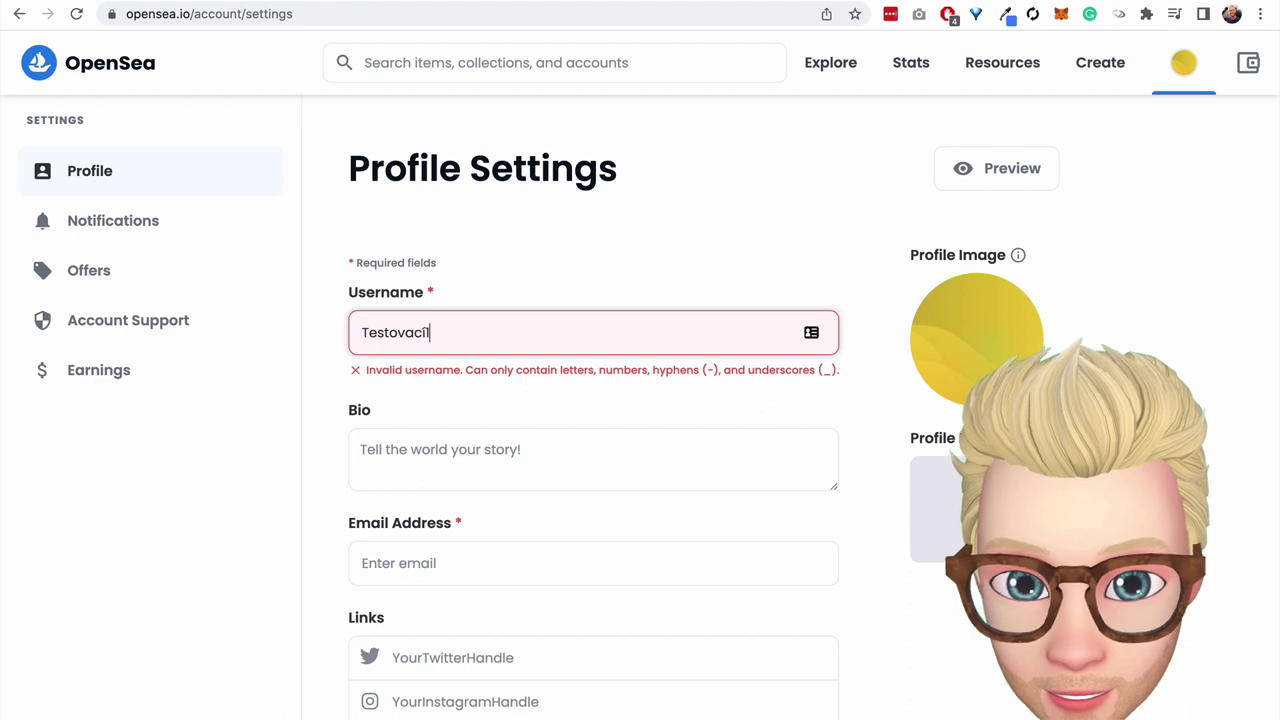
{"action": "left_click", "coordinate": [582, 330]}
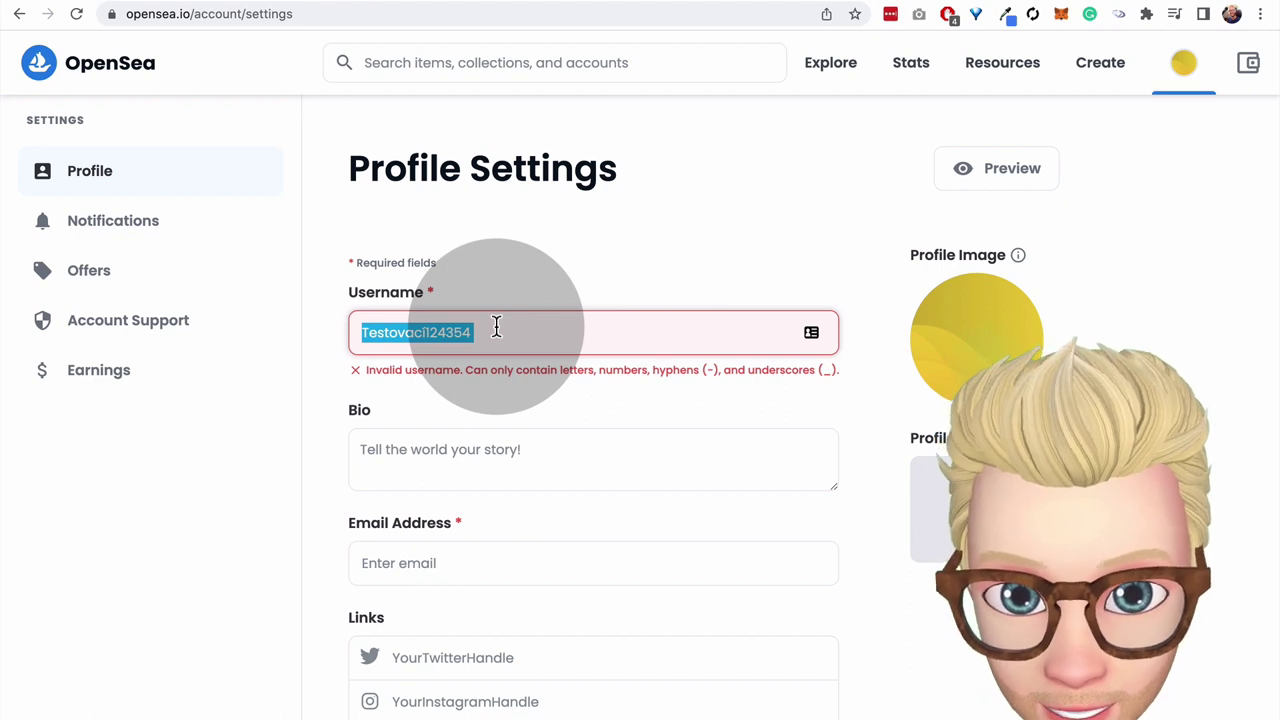
{"action": "type", "text": "metapavel33"}
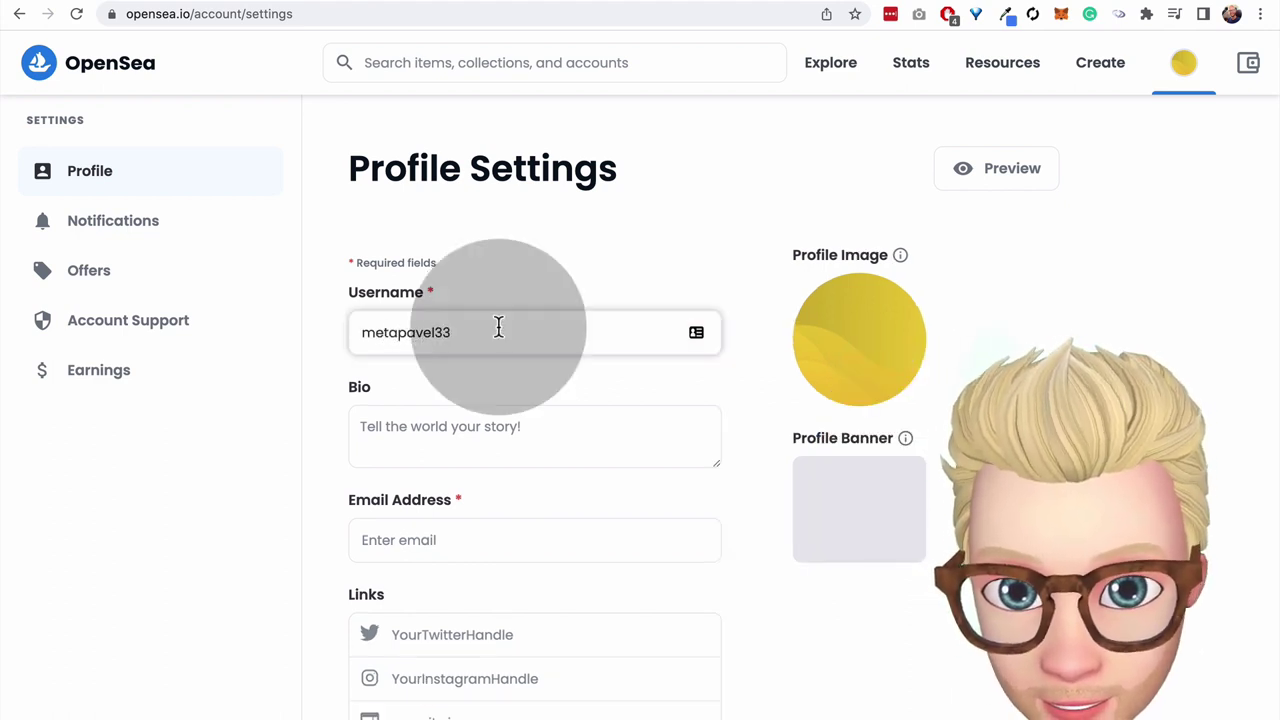
{"action": "left_click", "coordinate": [502, 378]}
{"action": "scroll", "coordinate": [612, 384], "scroll_direction": "down", "scroll_amount": 2}
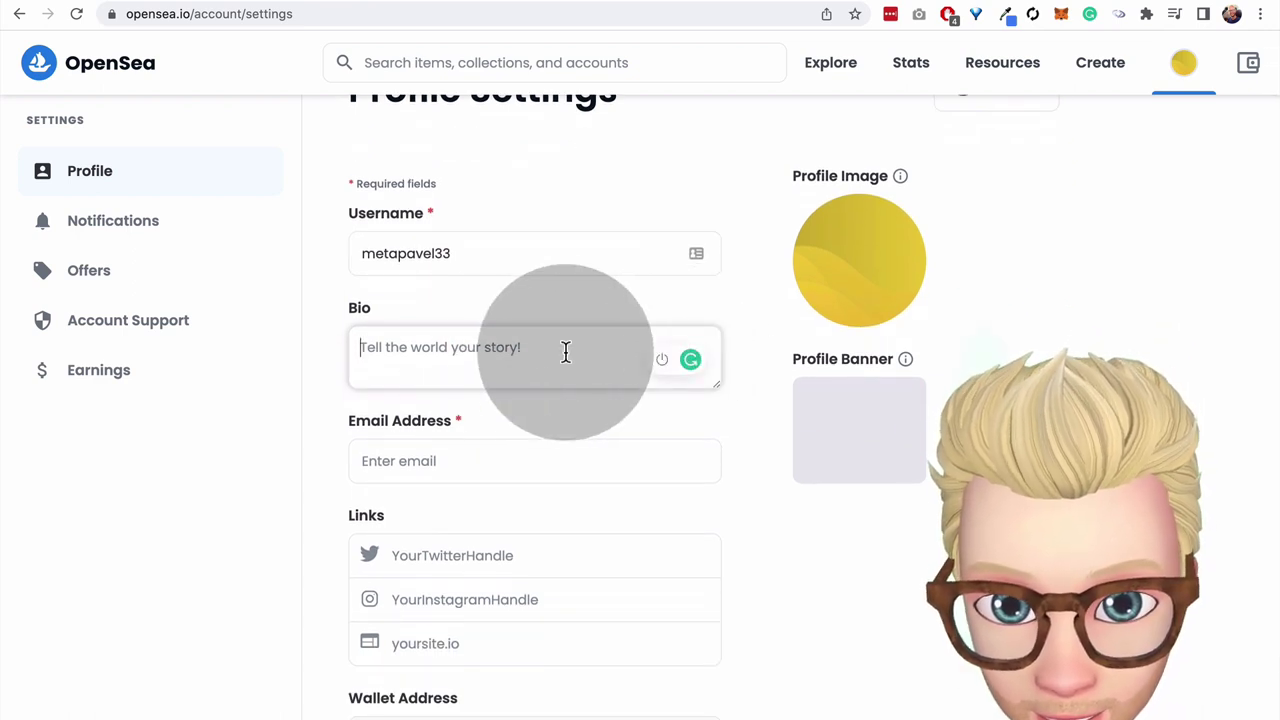
{"action": "type", "text": "Popisek"}
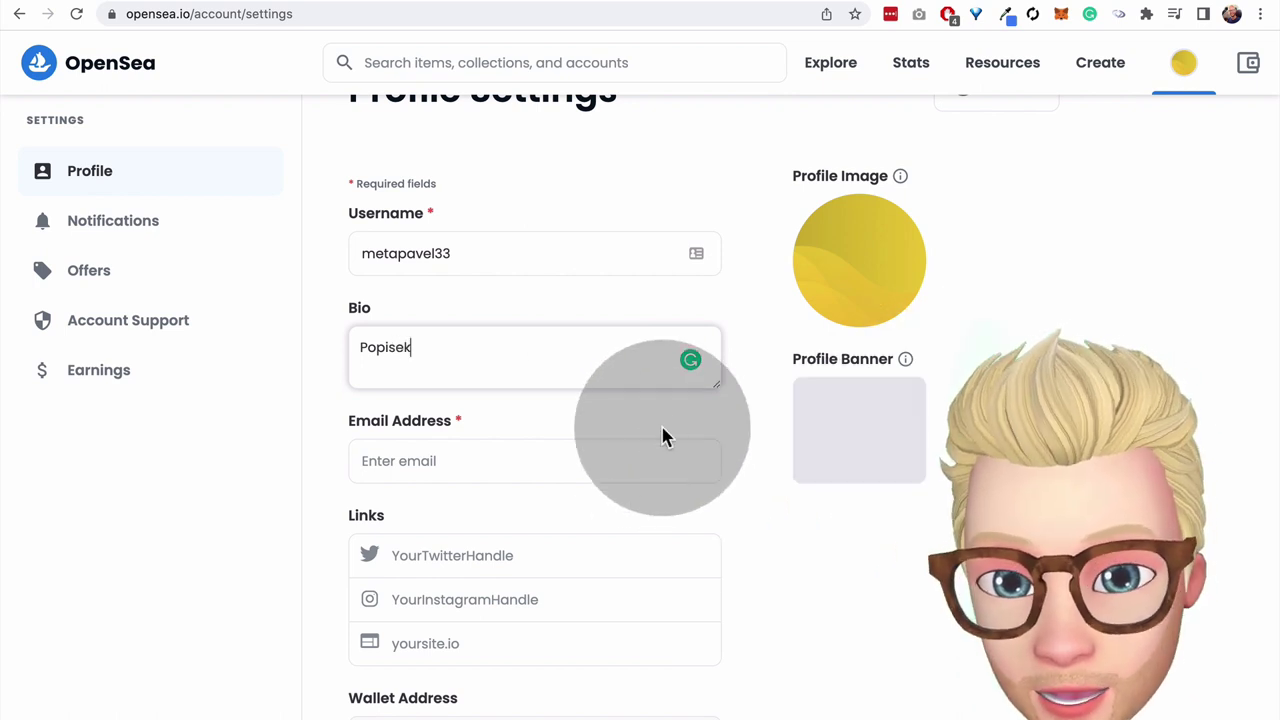
- Examine the email address field and the Twitter, Instagram and website link fields in the profile settings
{"action": "scroll", "coordinate": [617, 291], "scroll_direction": "down", "scroll_amount": 3}
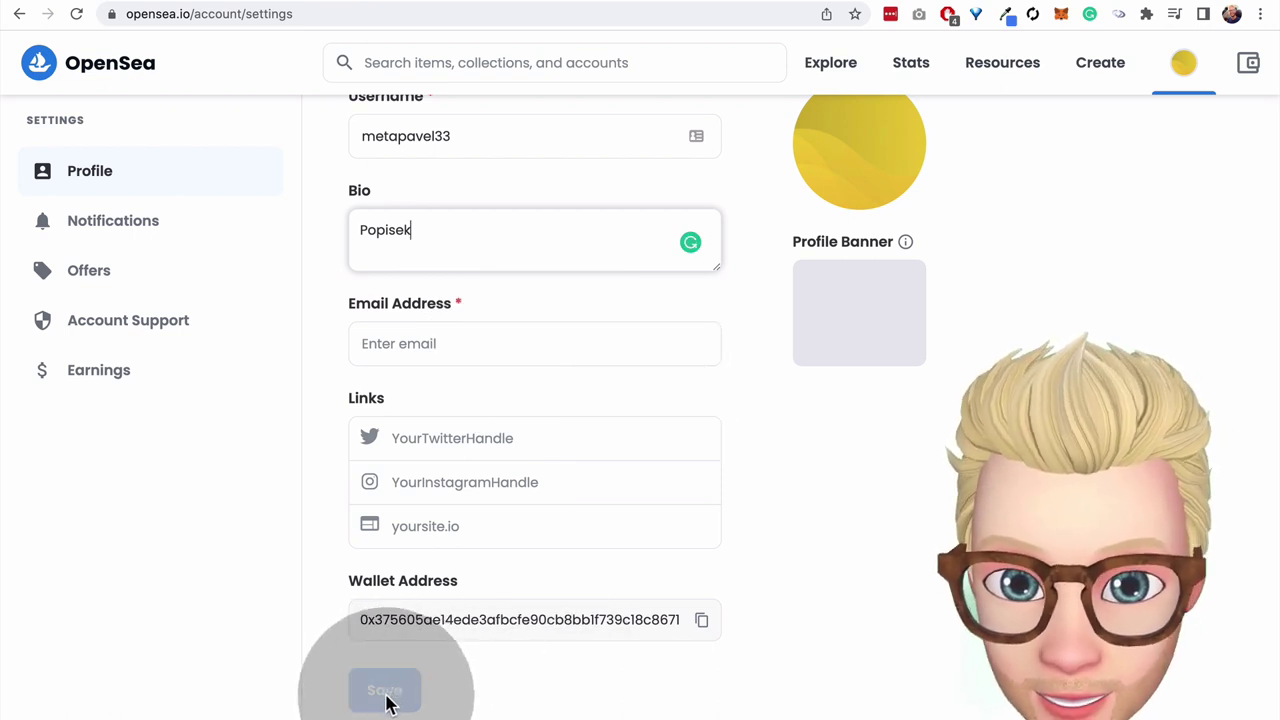
{"action": "left_click", "coordinate": [520, 343]}
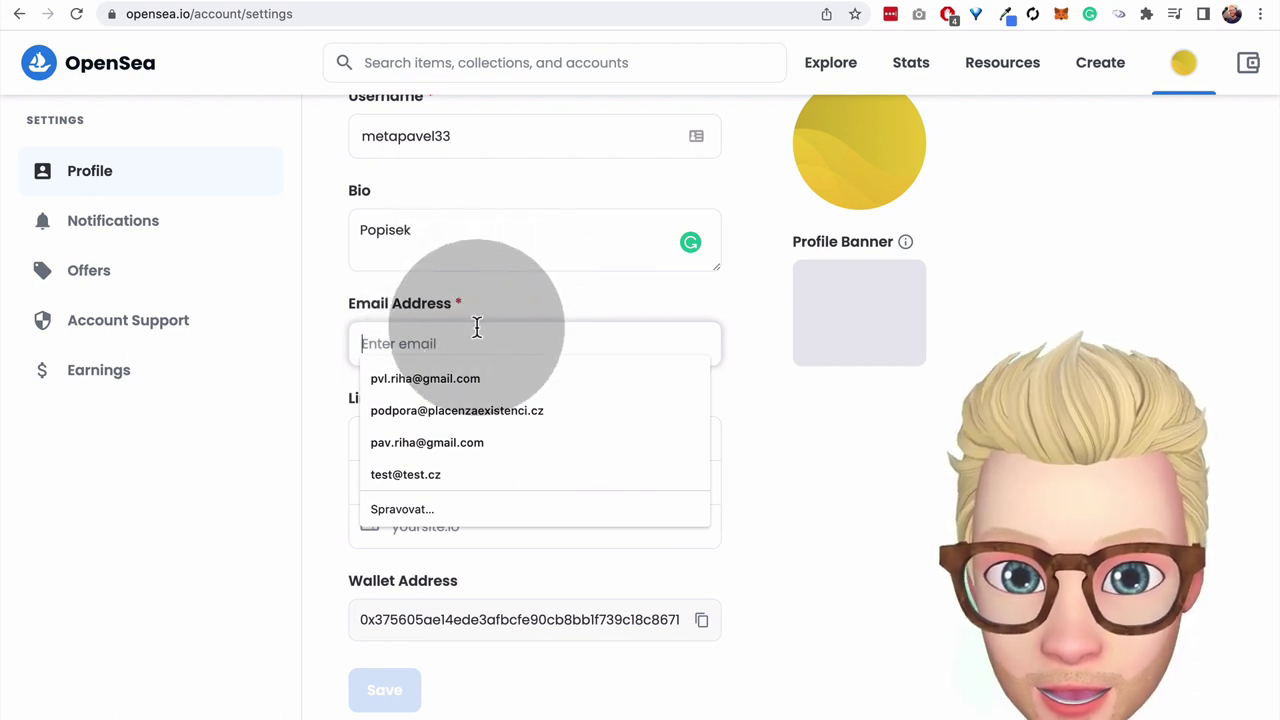
{"action": "left_click", "coordinate": [545, 284]}
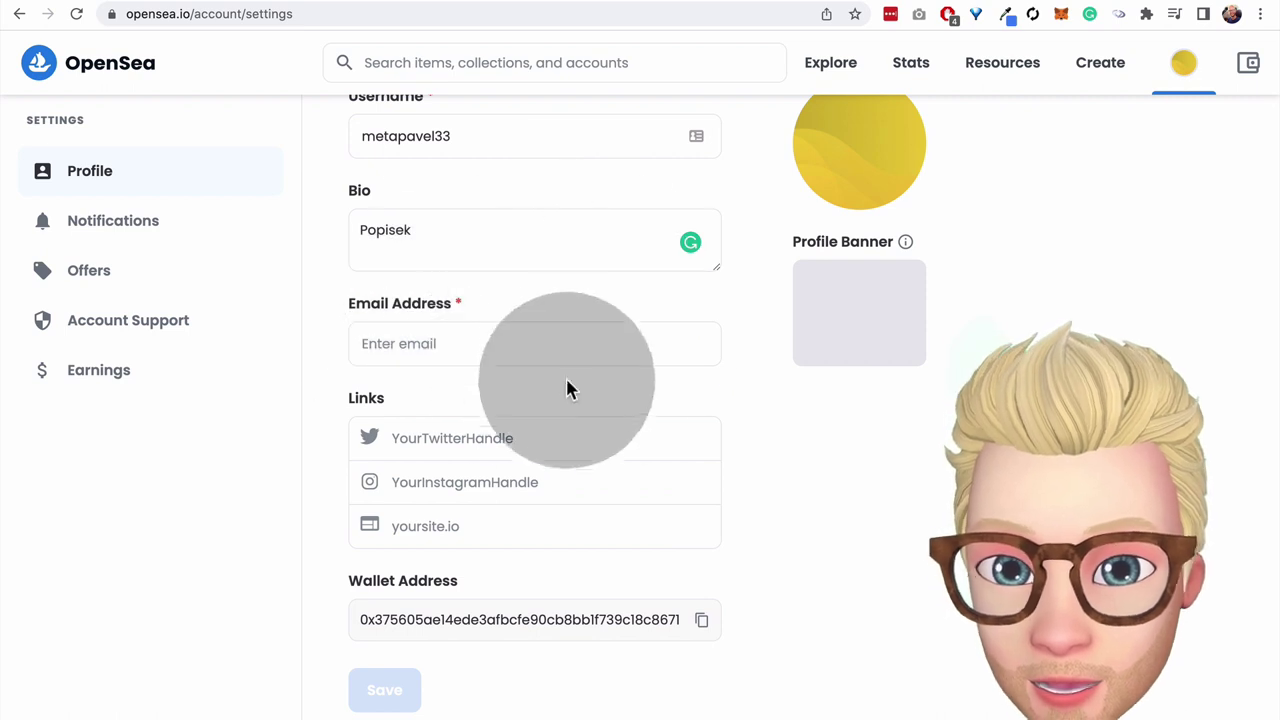
{"action": "left_click", "coordinate": [480, 442]}
{"action": "left_click", "coordinate": [534, 480]}
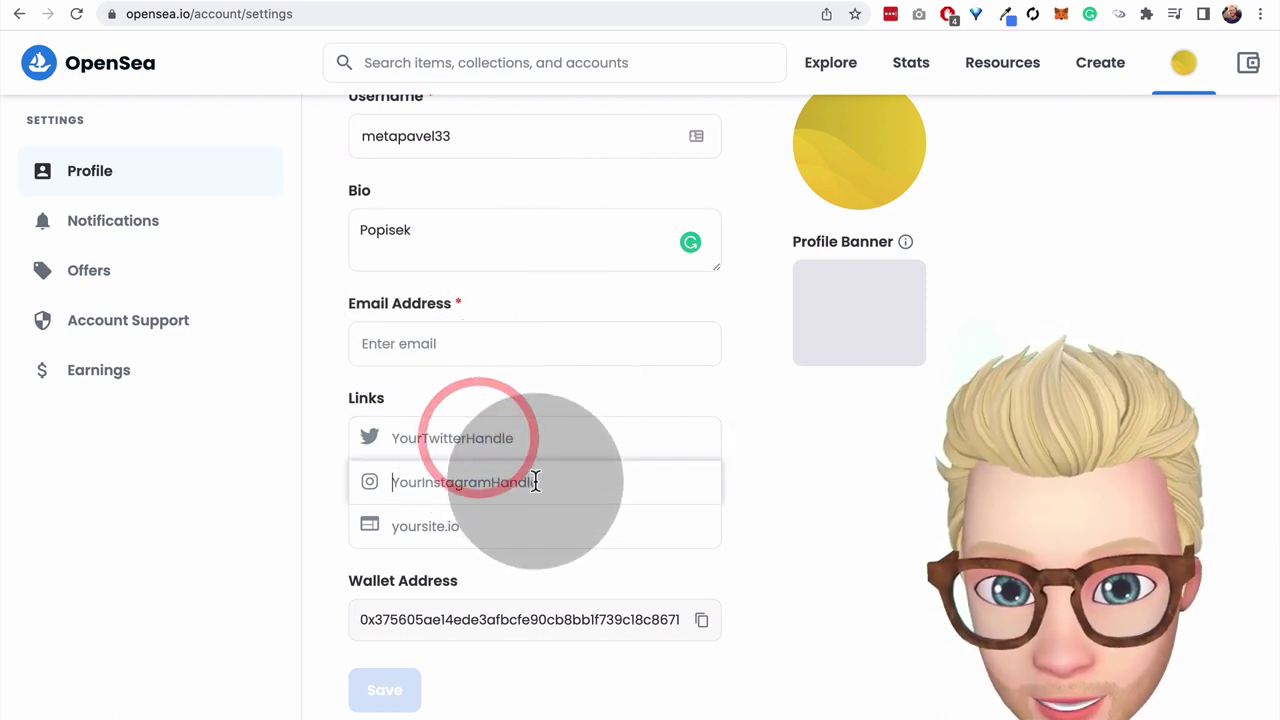
{"action": "left_click", "coordinate": [528, 520]}
{"action": "left_click", "coordinate": [575, 444]}
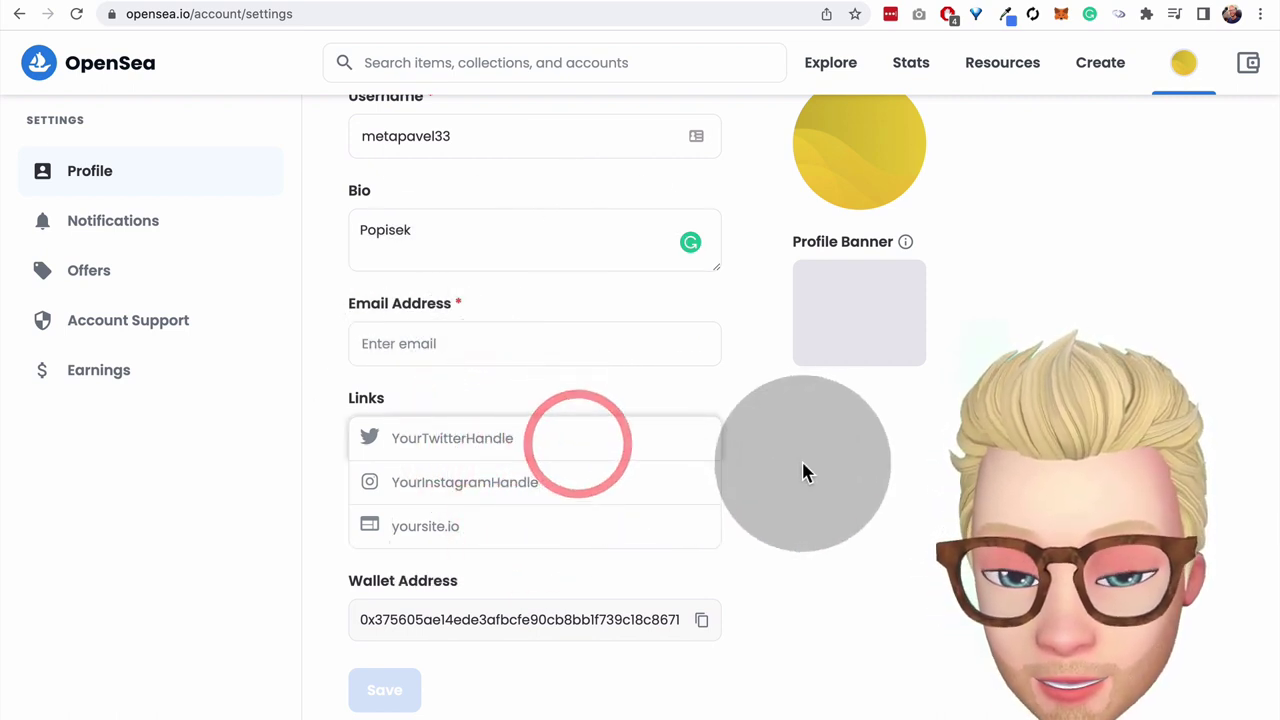
- Leave the settings without saving, return to the account's profile page and look through the collected NFTs
{"action": "scroll", "coordinate": [434, 691], "scroll_direction": "up", "scroll_amount": 3}
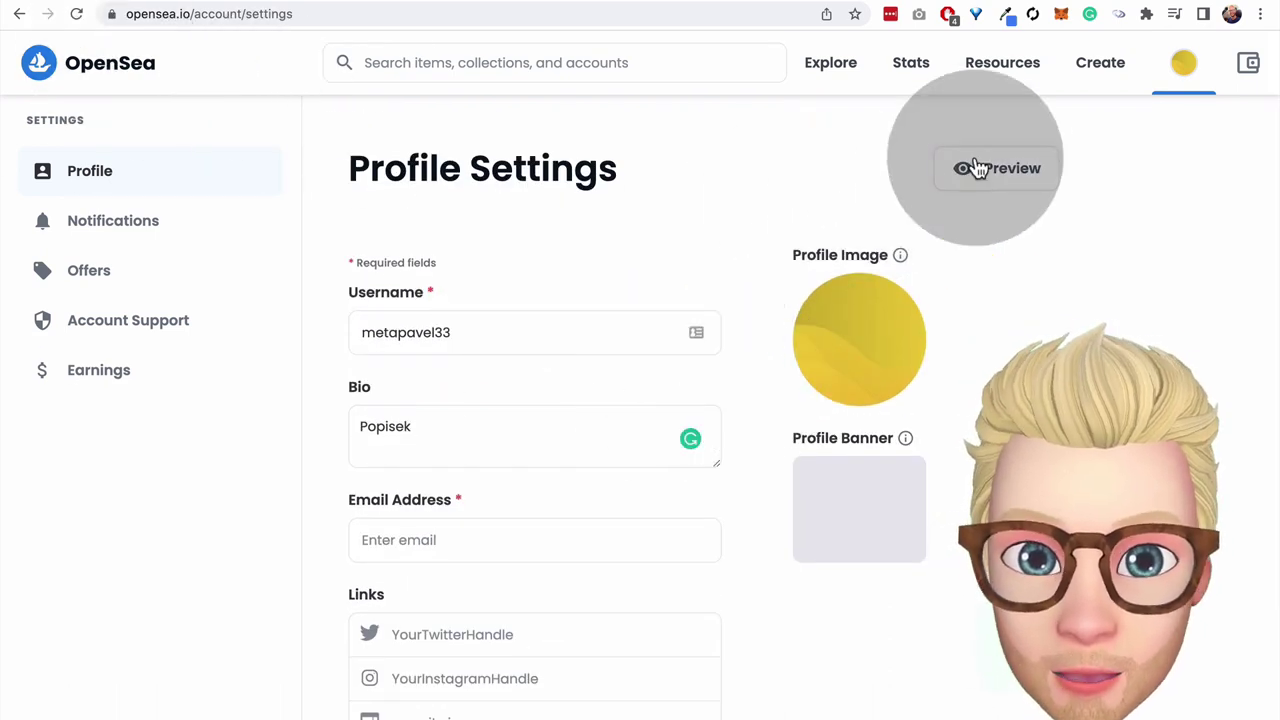
{"action": "mouse_move", "coordinate": [1181, 60]}
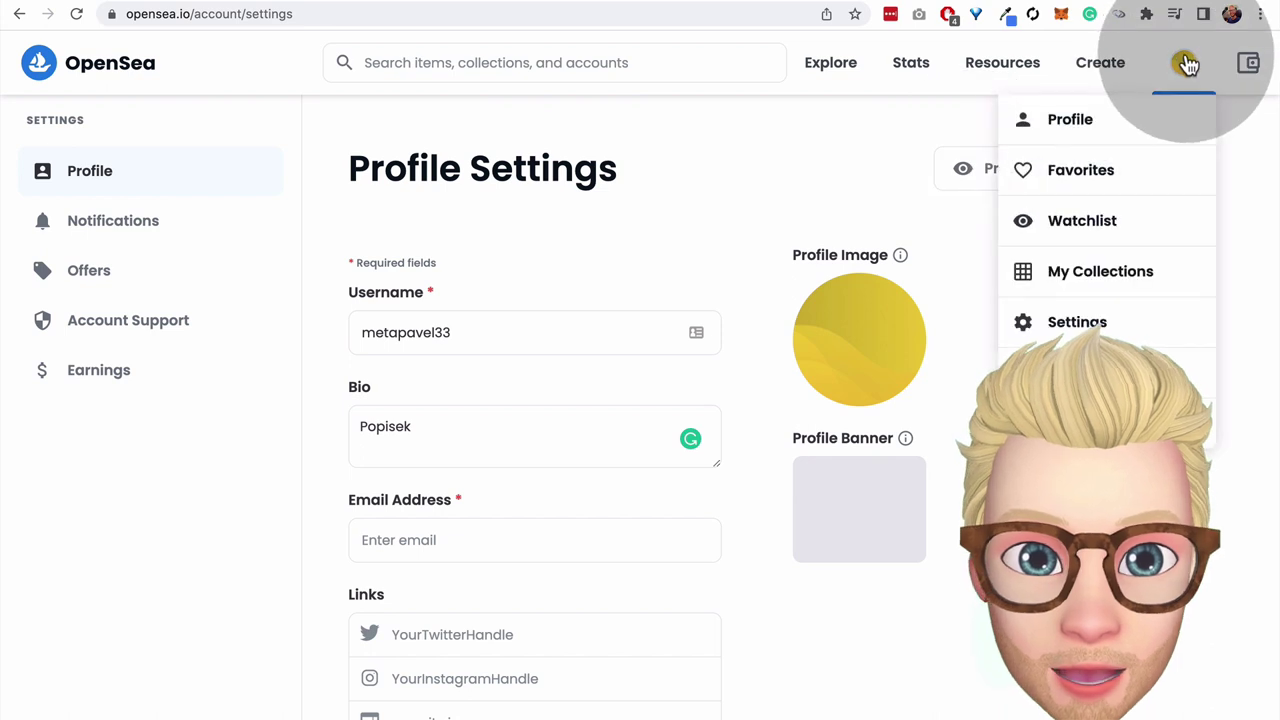
{"action": "left_click", "coordinate": [1070, 121]}
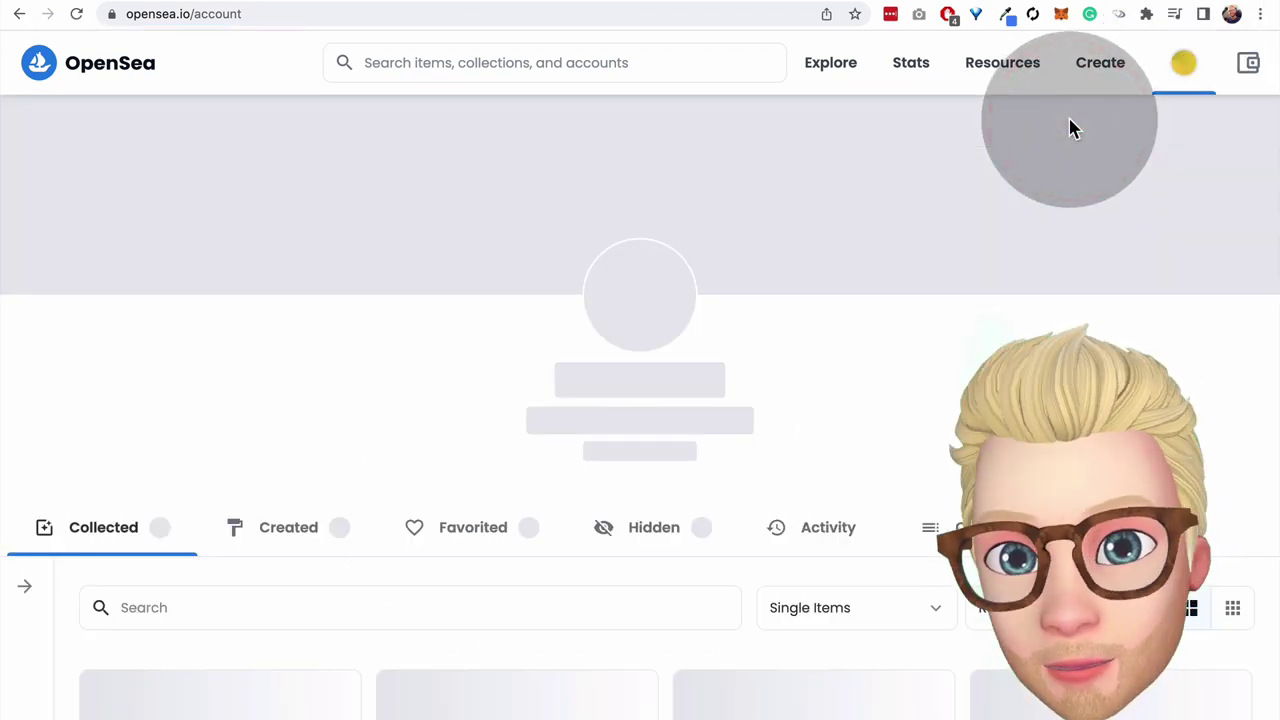
{"action": "scroll", "coordinate": [766, 391], "scroll_direction": "down", "scroll_amount": 5}
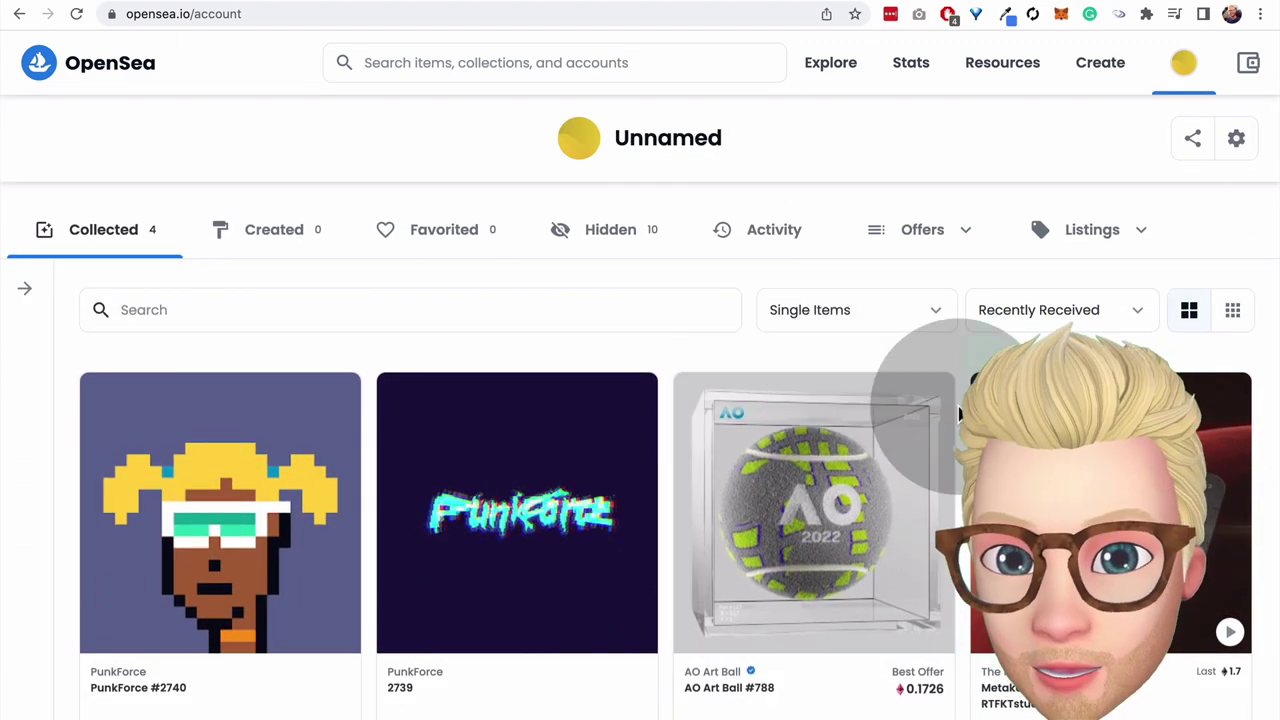
{"action": "scroll", "coordinate": [958, 413], "scroll_direction": "down", "scroll_amount": 3}
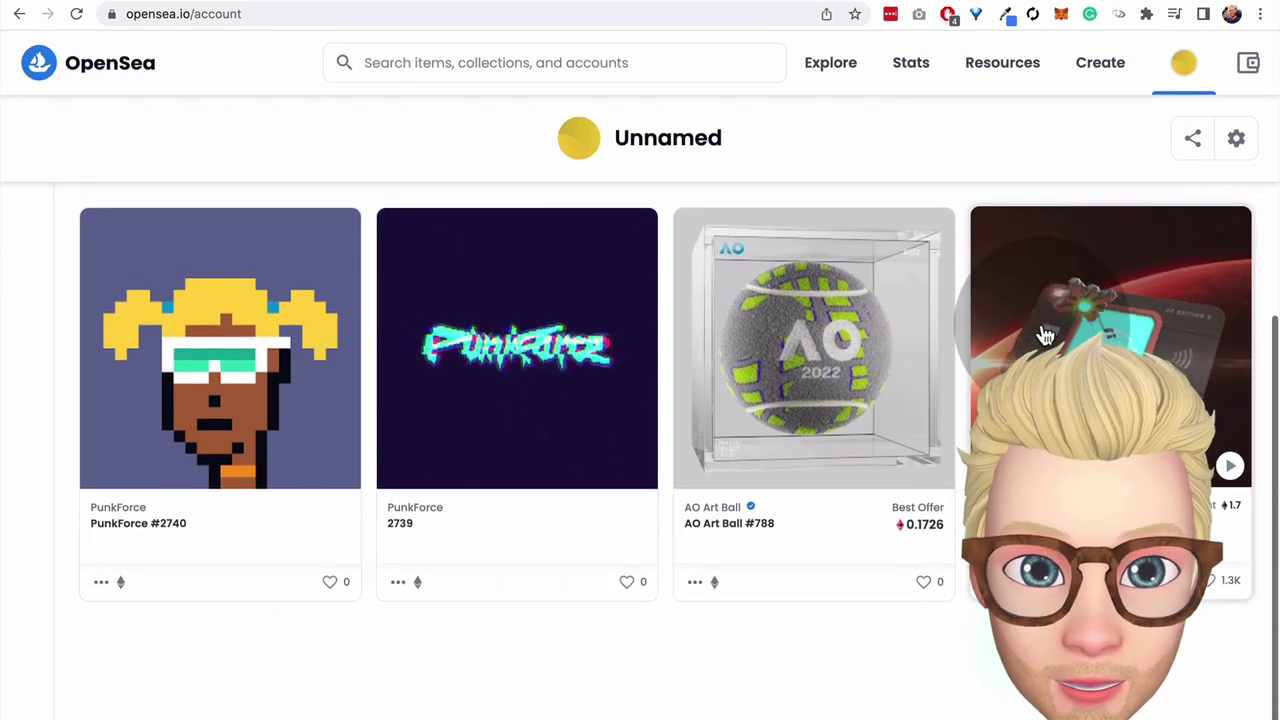
{"action": "scroll", "coordinate": [918, 372], "scroll_direction": "up", "scroll_amount": 3}
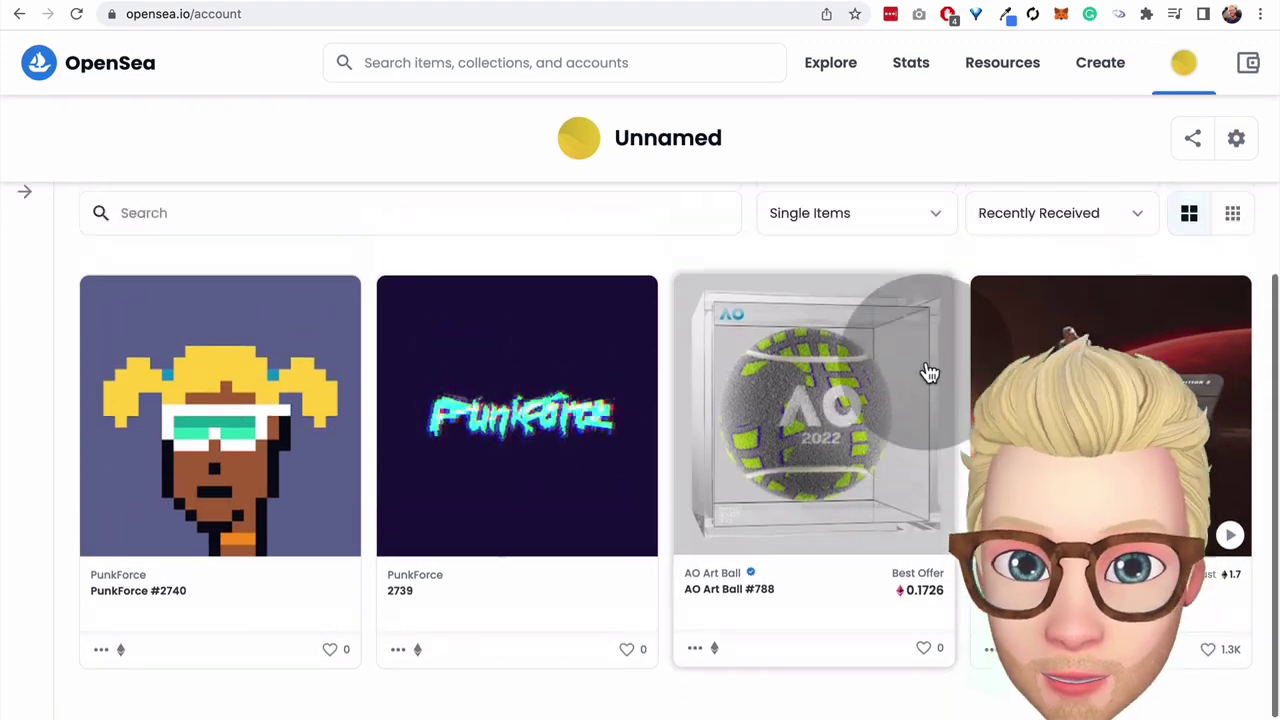
{"action": "scroll", "coordinate": [509, 440], "scroll_direction": "down", "scroll_amount": 3}
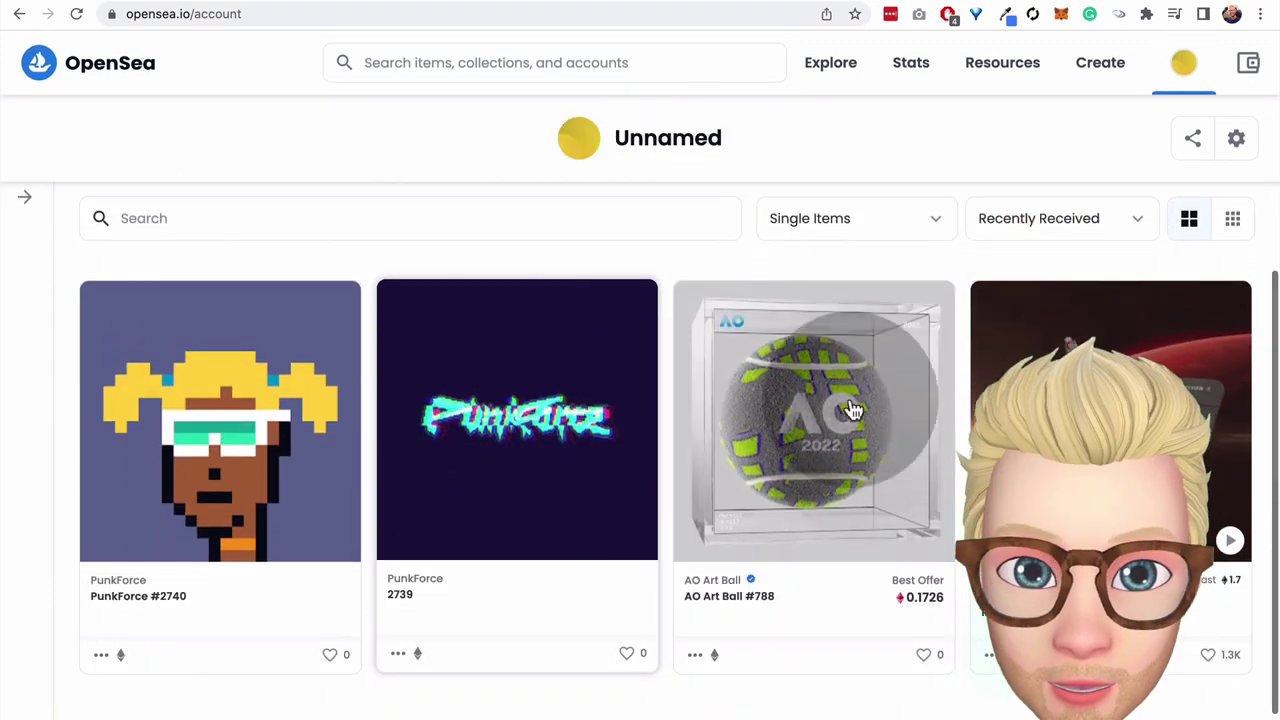
- Look through the account's hidden NFTs and compare them with the collected ones
{"action": "scroll", "coordinate": [652, 395], "scroll_direction": "up", "scroll_amount": 3}
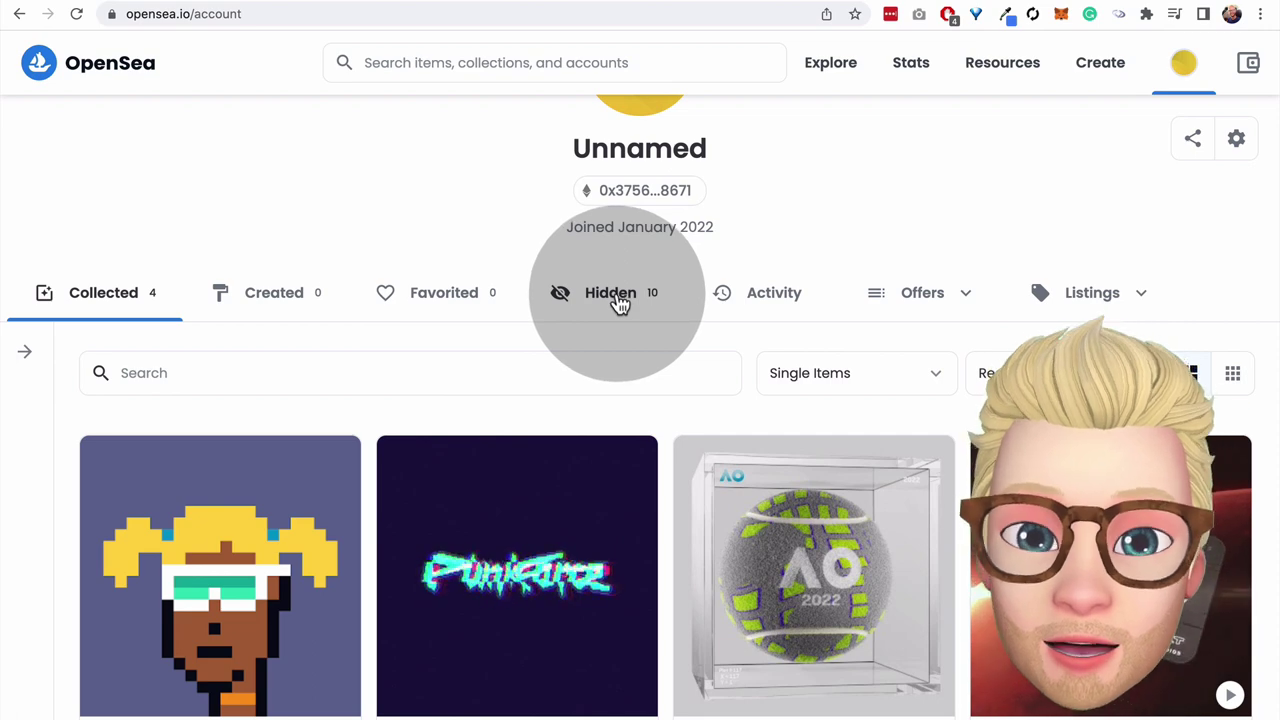
{"action": "left_click", "coordinate": [620, 303]}
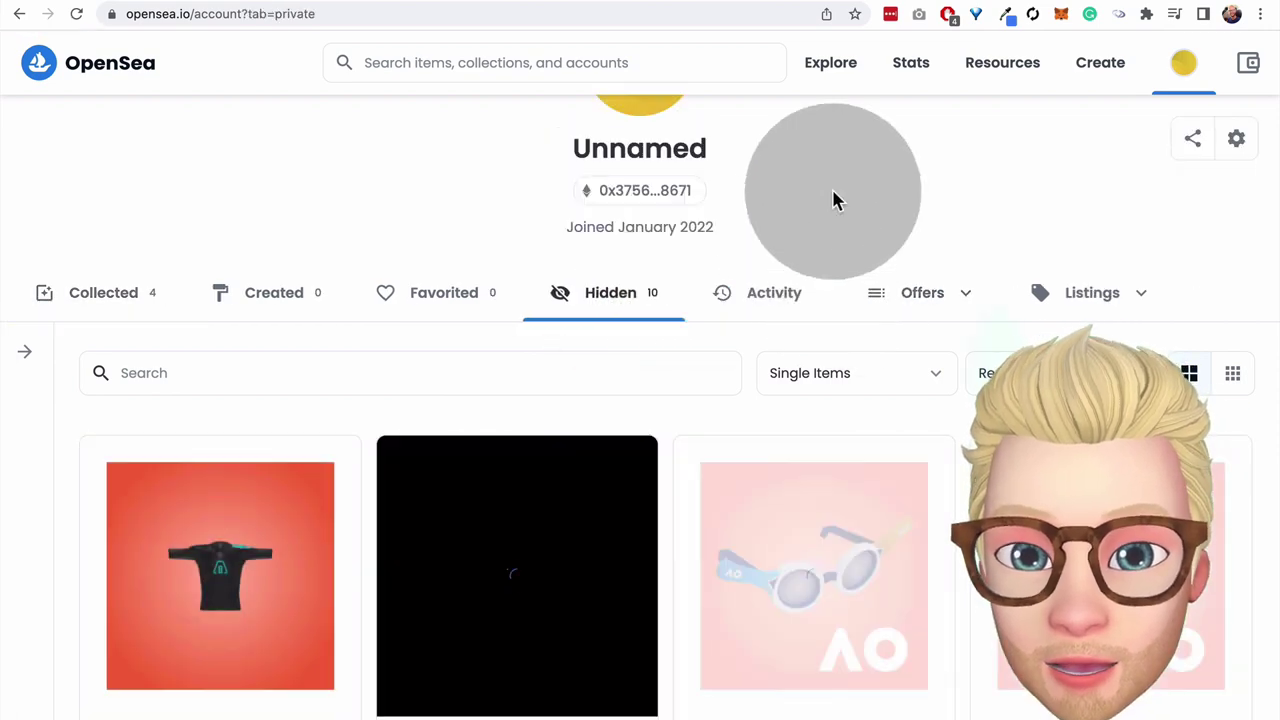
{"action": "scroll", "coordinate": [835, 200], "scroll_direction": "down", "scroll_amount": 6}
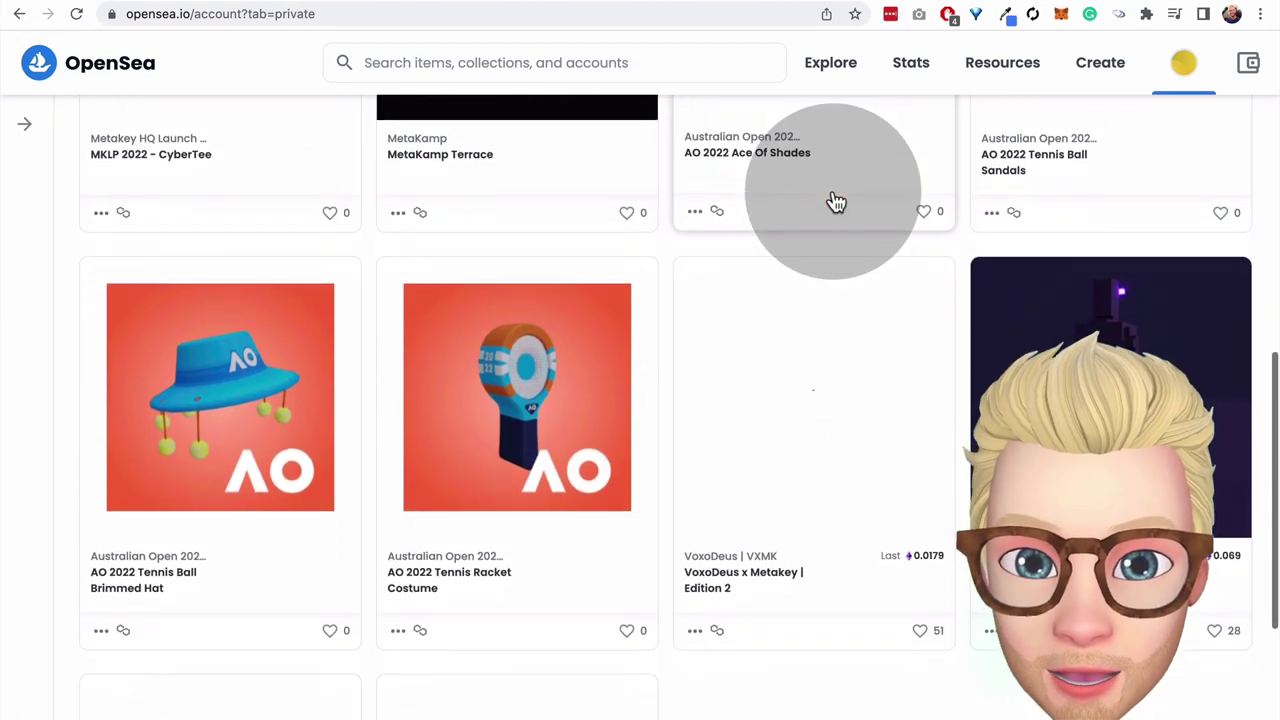
{"action": "scroll", "coordinate": [835, 200], "scroll_direction": "down", "scroll_amount": 3}
{"action": "scroll", "coordinate": [835, 200], "scroll_direction": "up", "scroll_amount": 3}
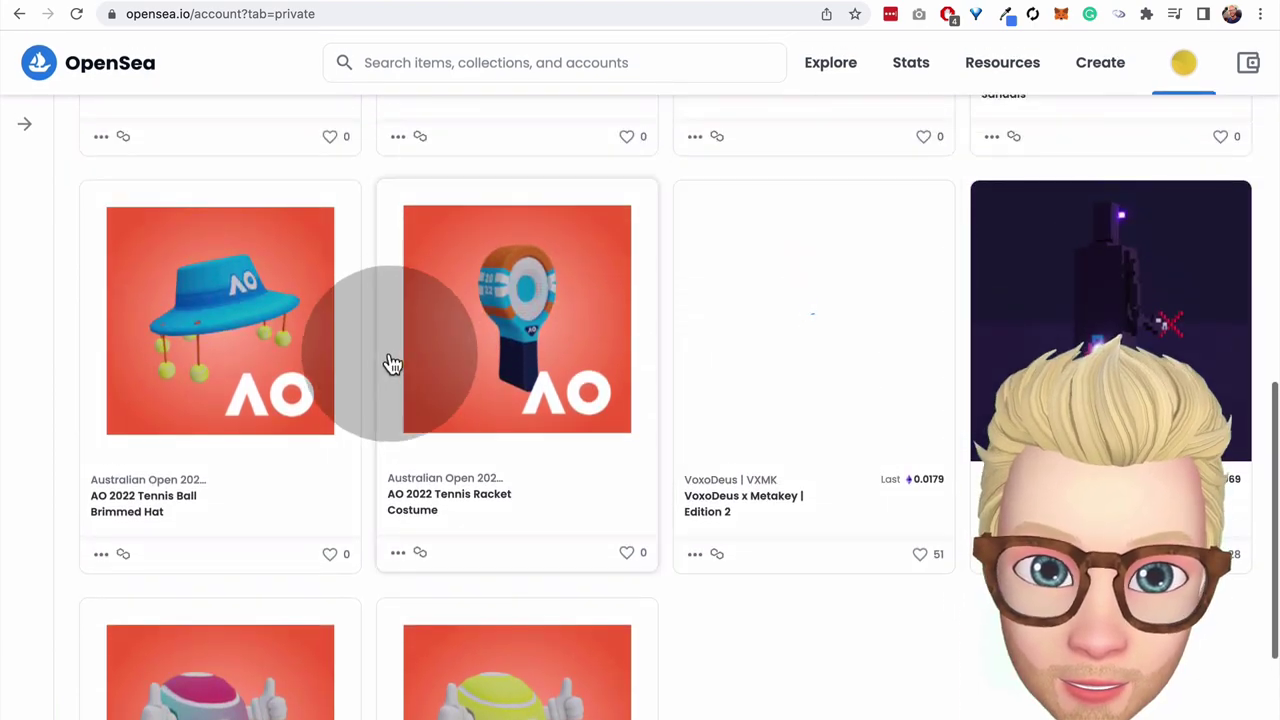
{"action": "scroll", "coordinate": [594, 494], "scroll_direction": "up", "scroll_amount": 5}
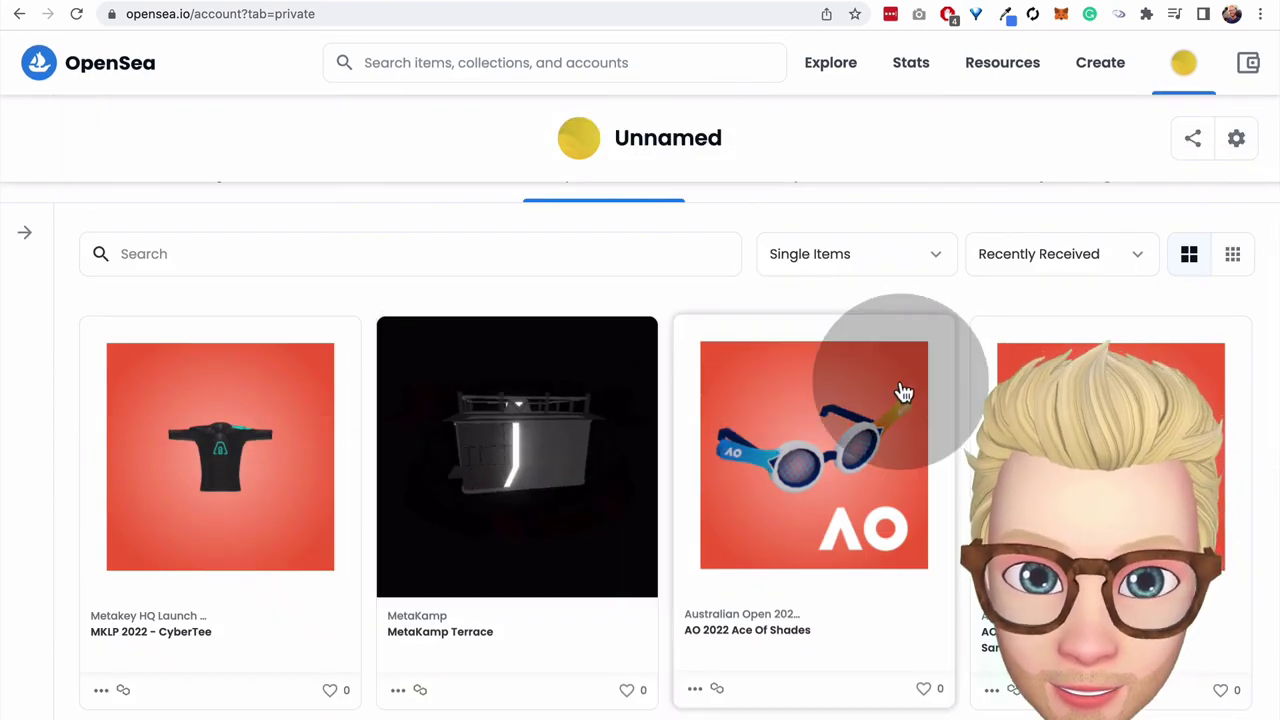
{"action": "scroll", "coordinate": [903, 391], "scroll_direction": "down", "scroll_amount": 5}
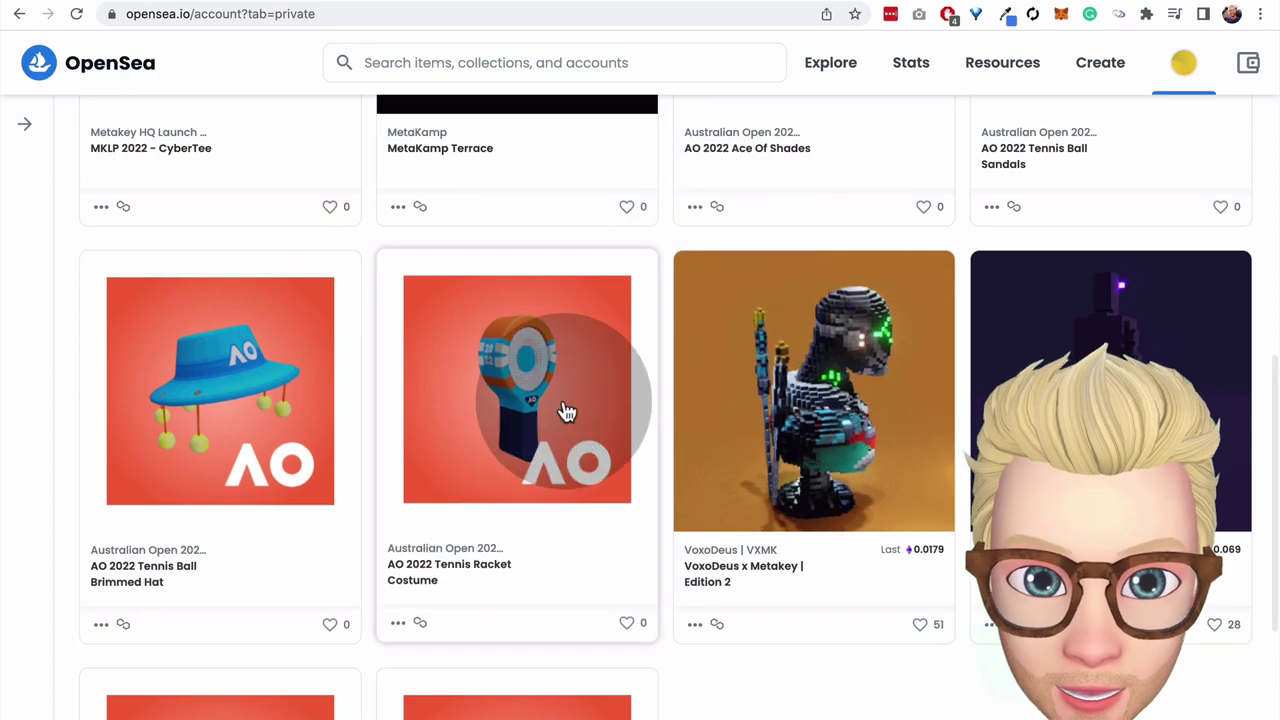
{"action": "scroll", "coordinate": [945, 420], "scroll_direction": "up", "scroll_amount": 6}
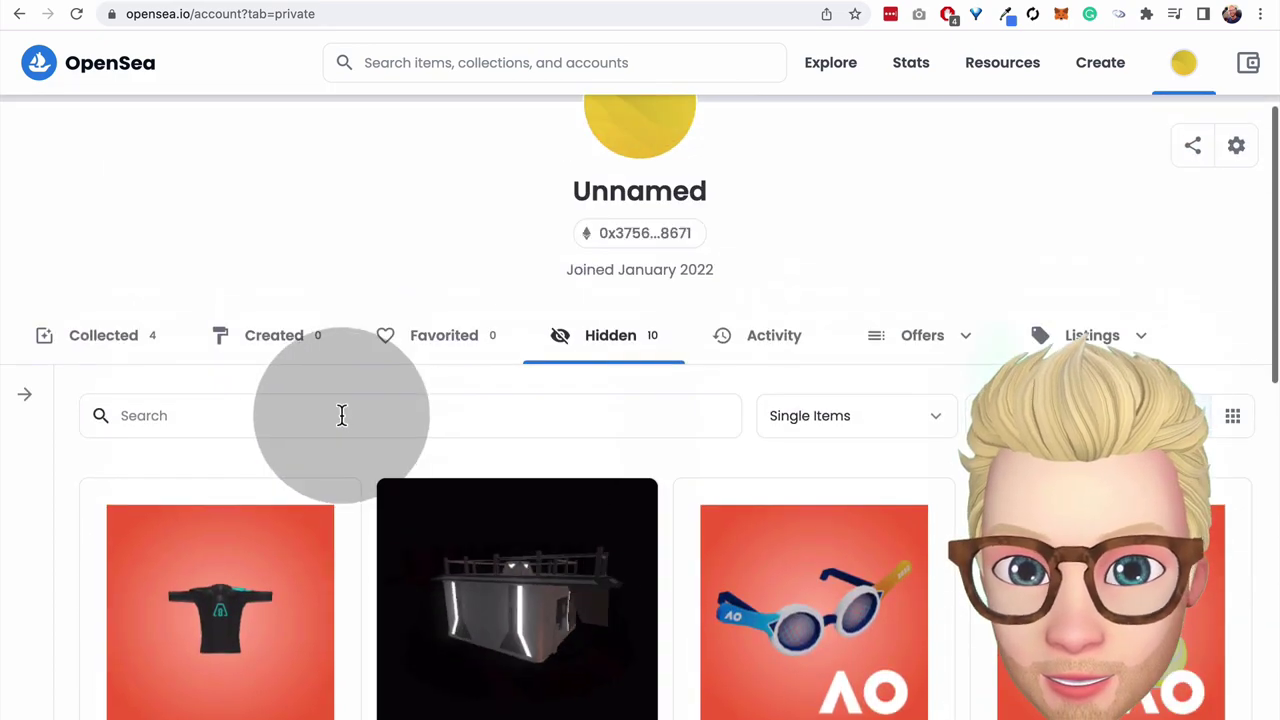
{"action": "left_click", "coordinate": [116, 335]}
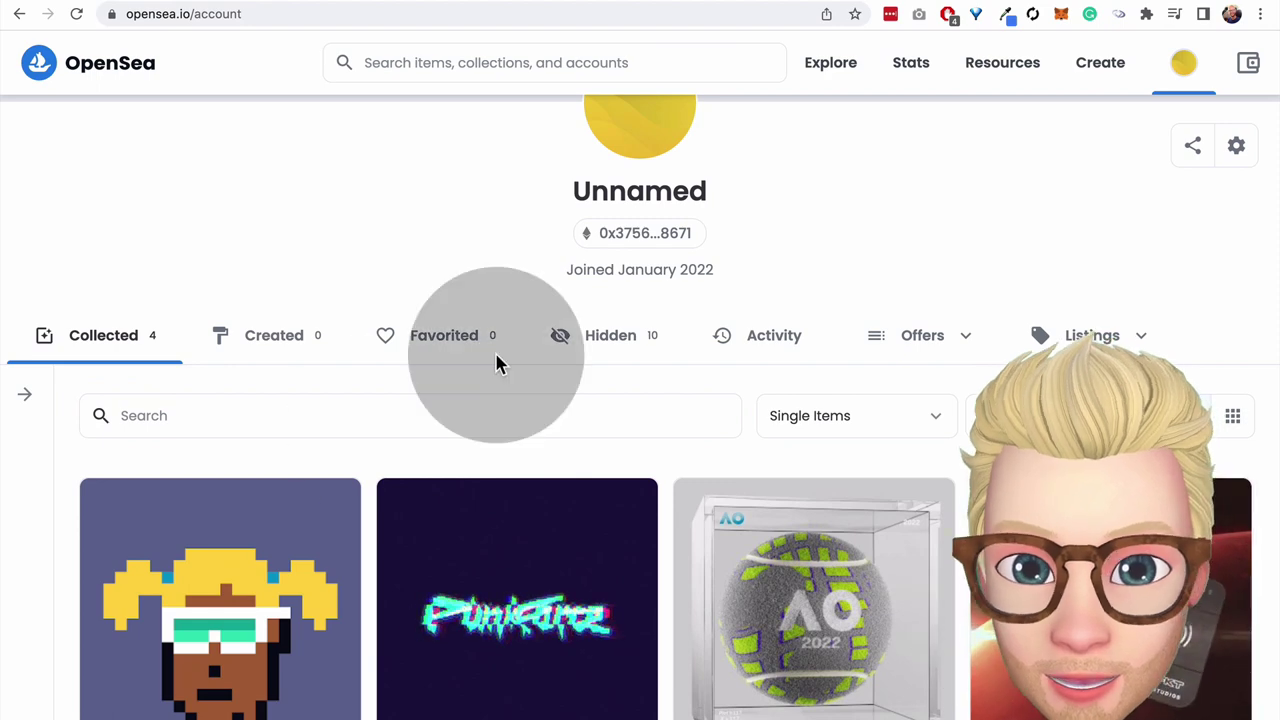
{"action": "left_click", "coordinate": [615, 337]}
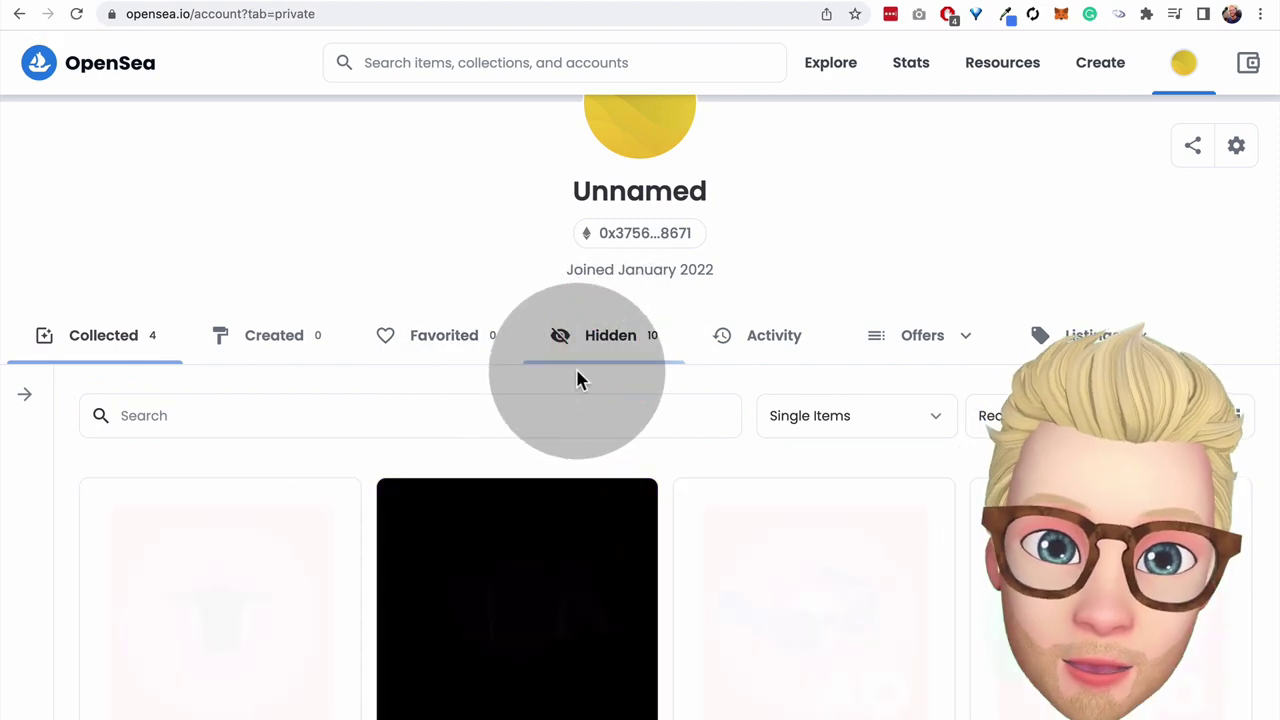
- Browse the full list of hidden NFTs down to its last items and return to the start of the profile page
{"action": "scroll", "coordinate": [729, 557], "scroll_direction": "down", "scroll_amount": 3}
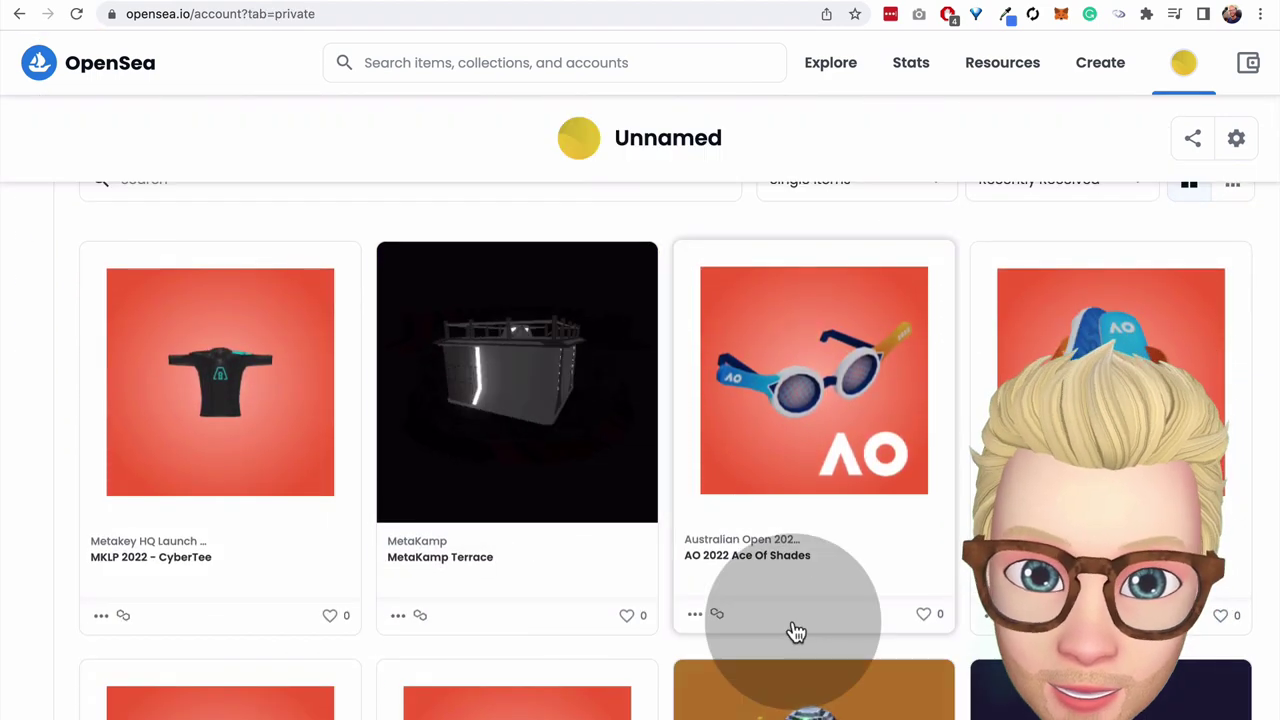
{"action": "scroll", "coordinate": [700, 620], "scroll_direction": "down", "scroll_amount": 5}
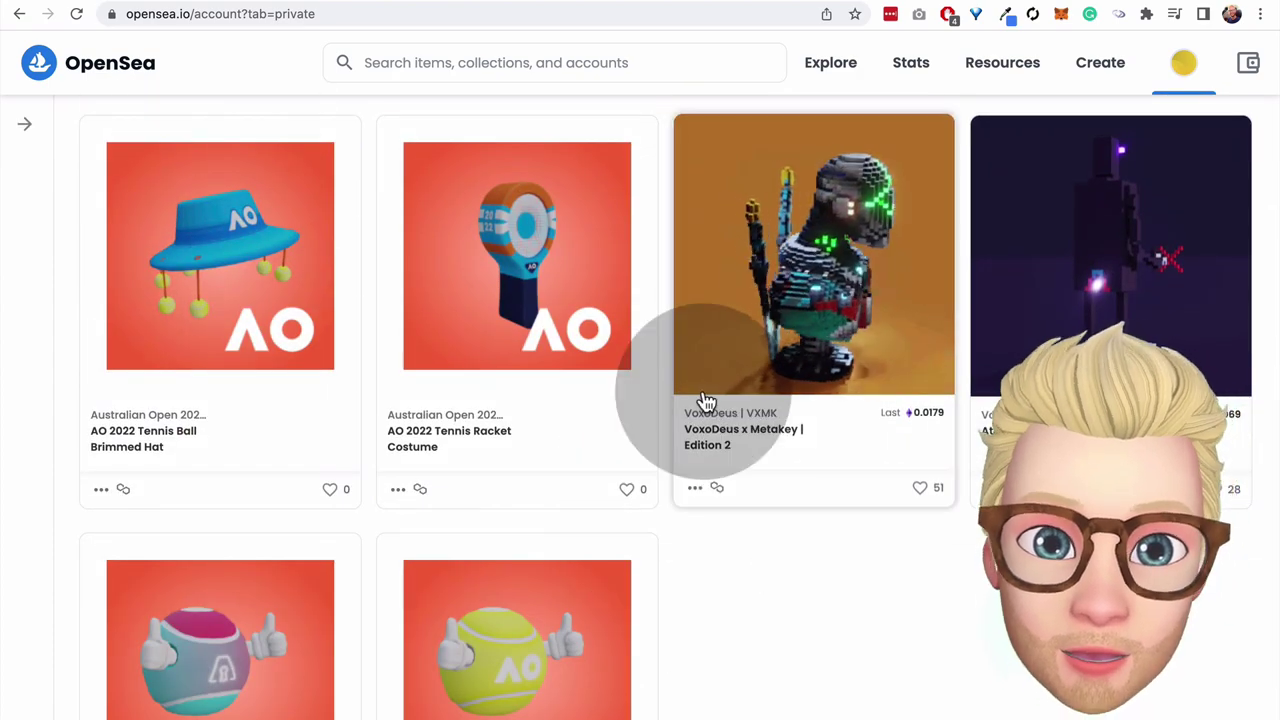
{"action": "scroll", "coordinate": [706, 400], "scroll_direction": "up", "scroll_amount": 1}
{"action": "scroll", "coordinate": [706, 402], "scroll_direction": "up", "scroll_amount": 8}
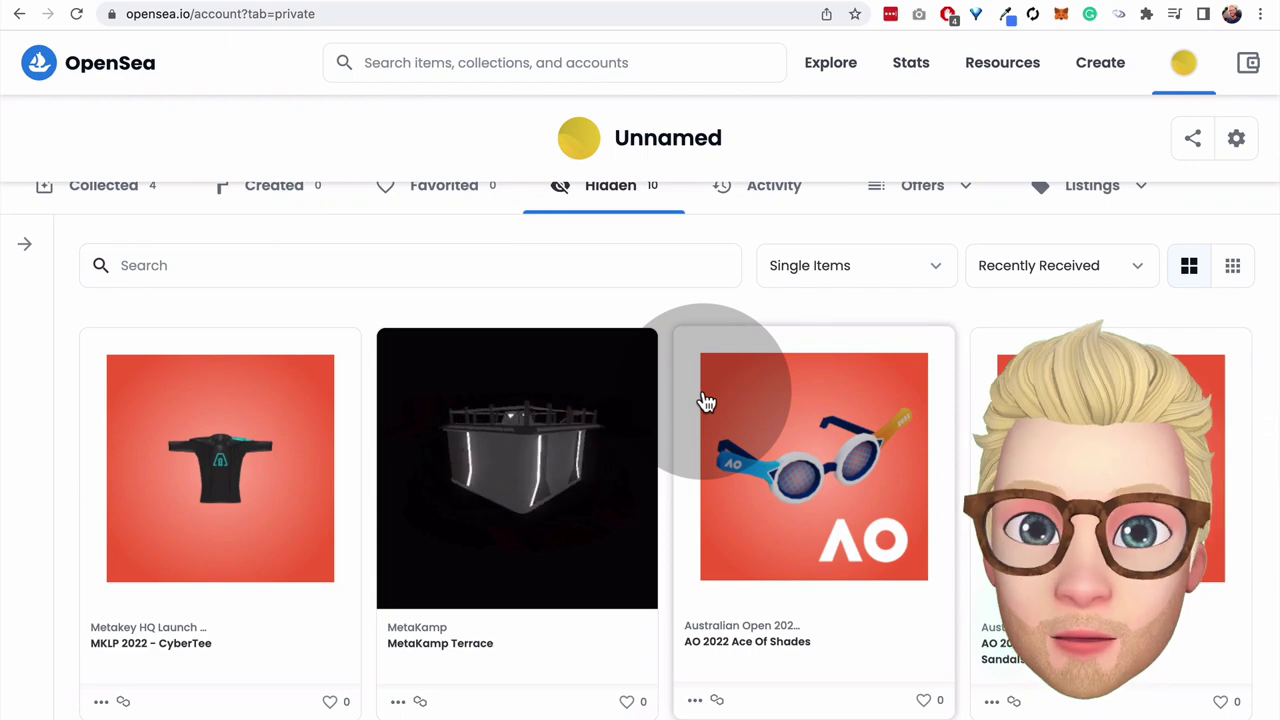
{"action": "scroll", "coordinate": [706, 402], "scroll_direction": "up", "scroll_amount": 3}
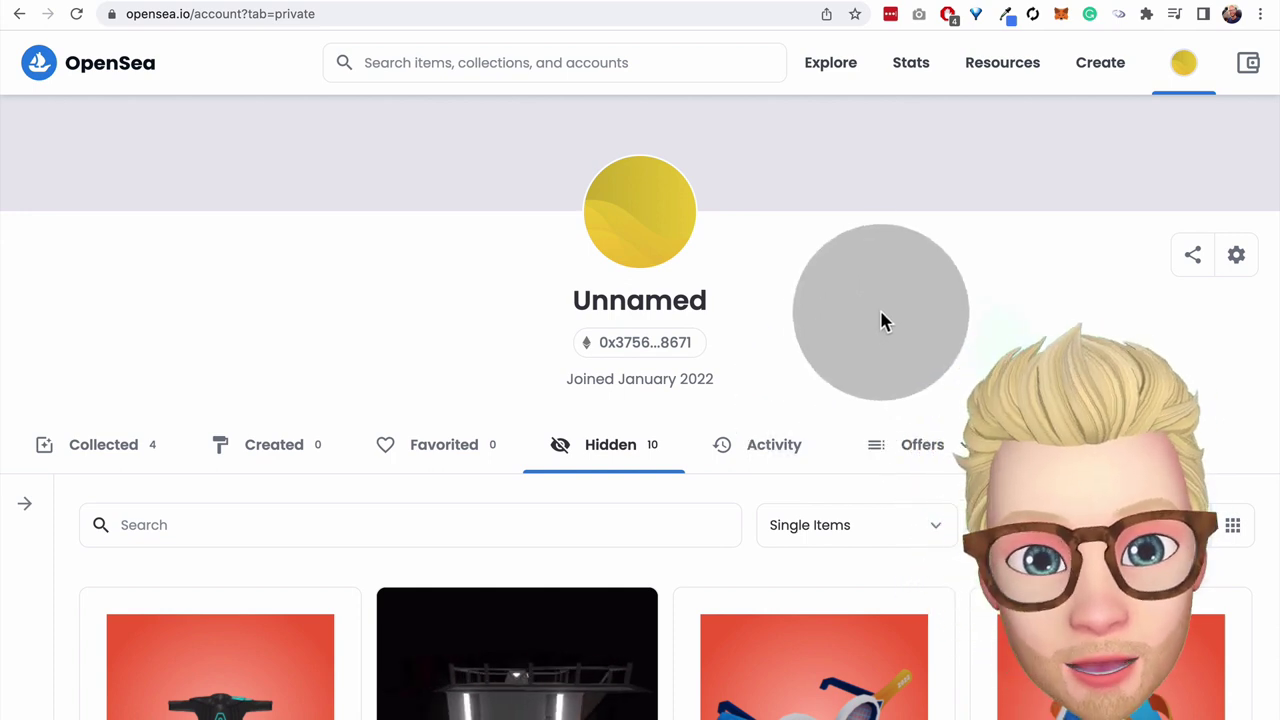
{"action": "left_click", "coordinate": [881, 314]}
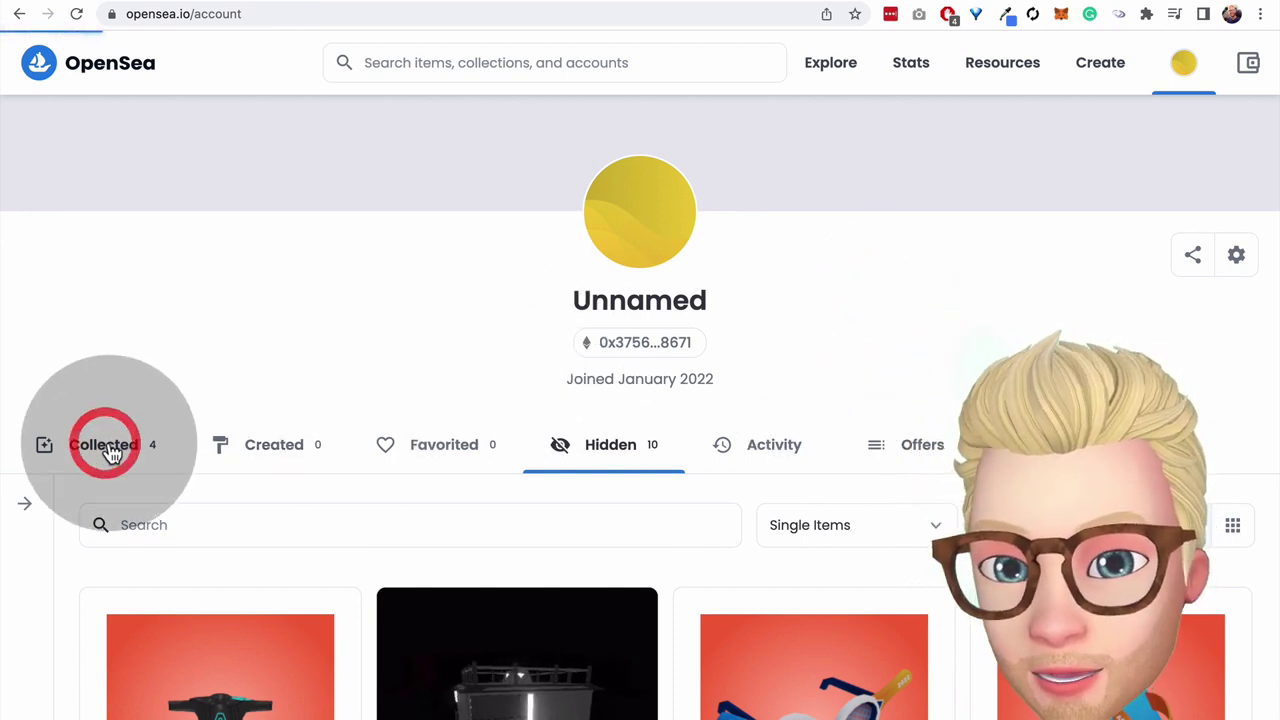
- Switch back to the collected NFTs and look through them
{"action": "left_click", "coordinate": [105, 444]}
{"action": "scroll", "coordinate": [906, 283], "scroll_direction": "down", "scroll_amount": 3}
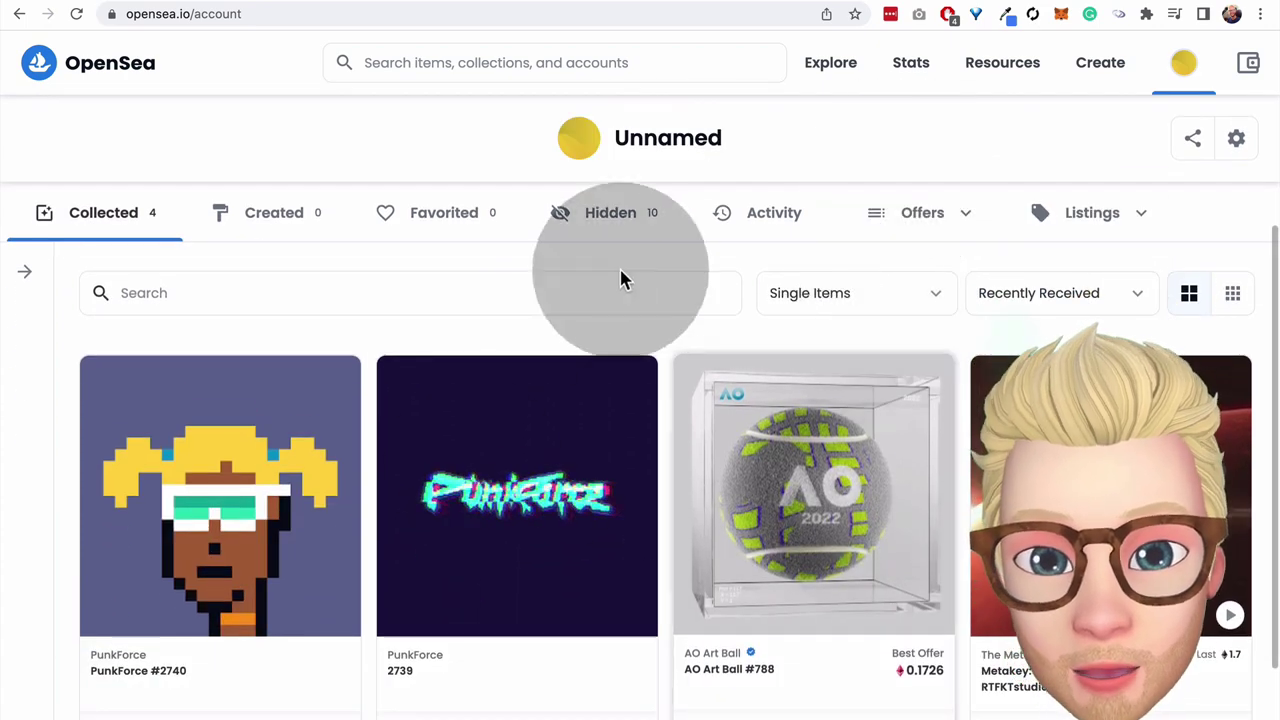
{"action": "scroll", "coordinate": [779, 404], "scroll_direction": "up", "scroll_amount": 3}
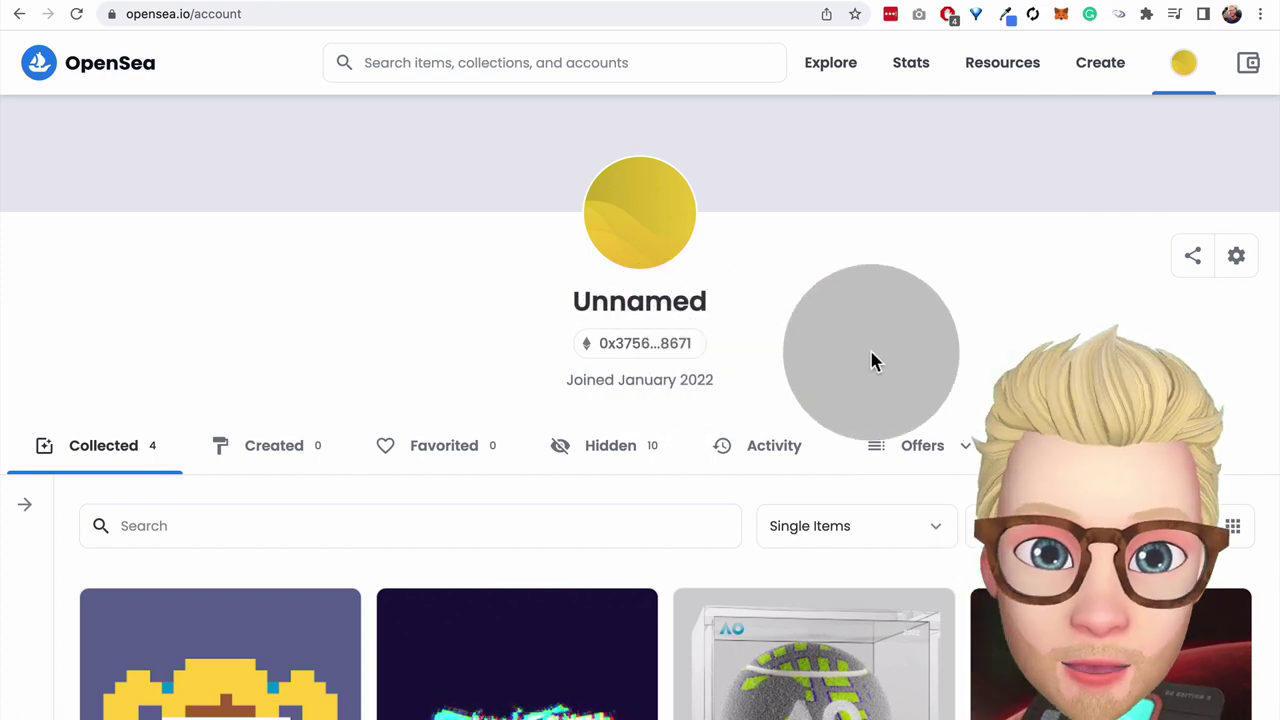
{"action": "scroll", "coordinate": [871, 354], "scroll_direction": "down", "scroll_amount": 3}
{"action": "scroll", "coordinate": [872, 363], "scroll_direction": "up", "scroll_amount": 3}
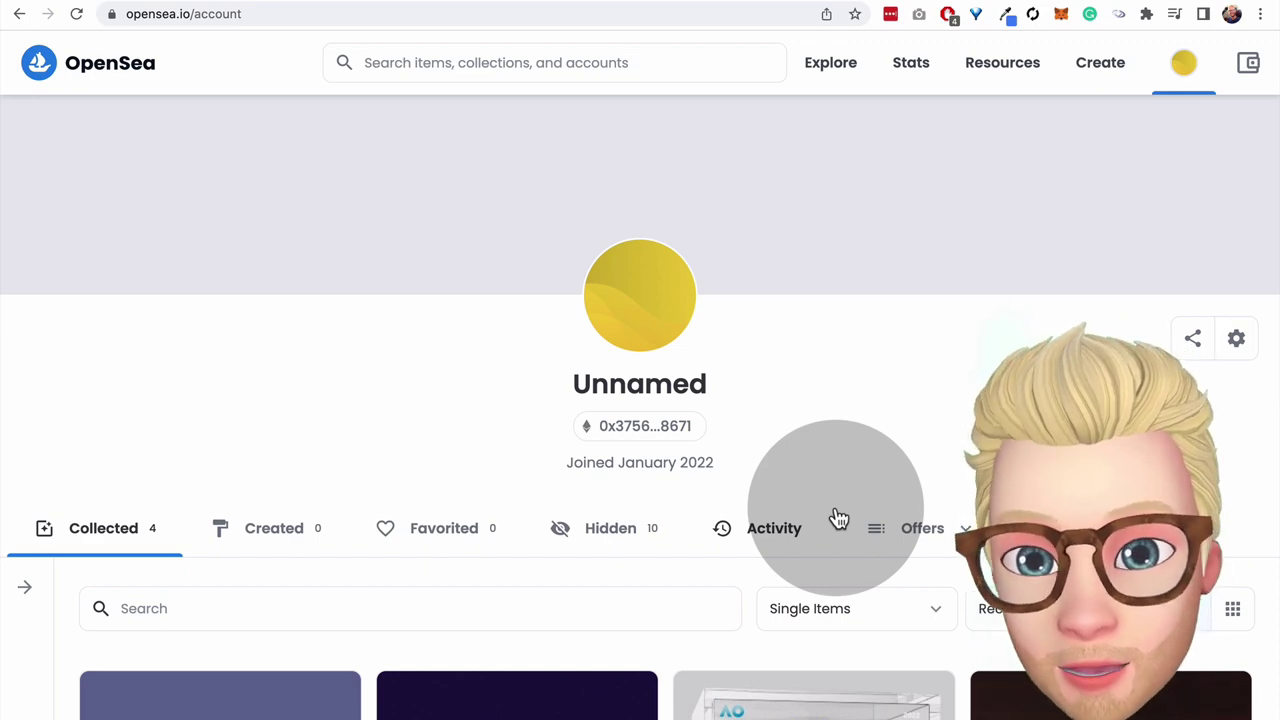
{"action": "scroll", "coordinate": [828, 377], "scroll_direction": "down", "scroll_amount": 3}
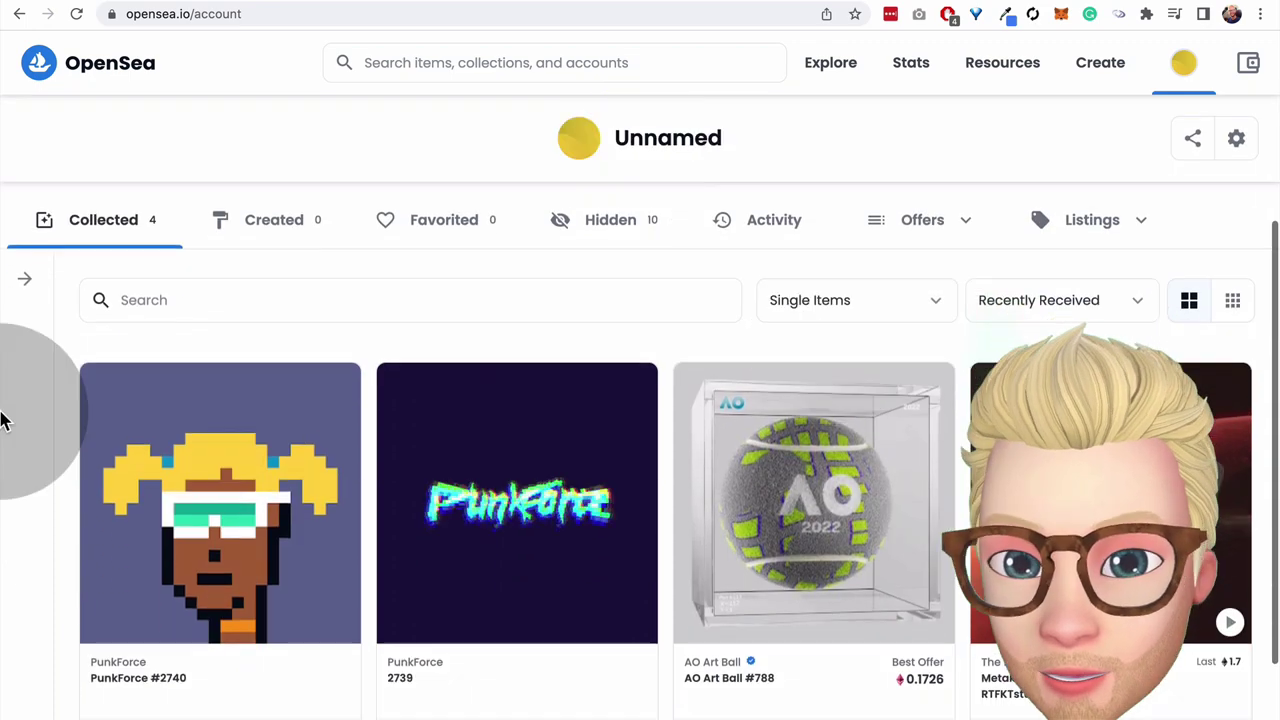
- Show the filter options for the collected NFTs and filter them by The Meta Key collection
{"action": "left_click", "coordinate": [25, 282]}
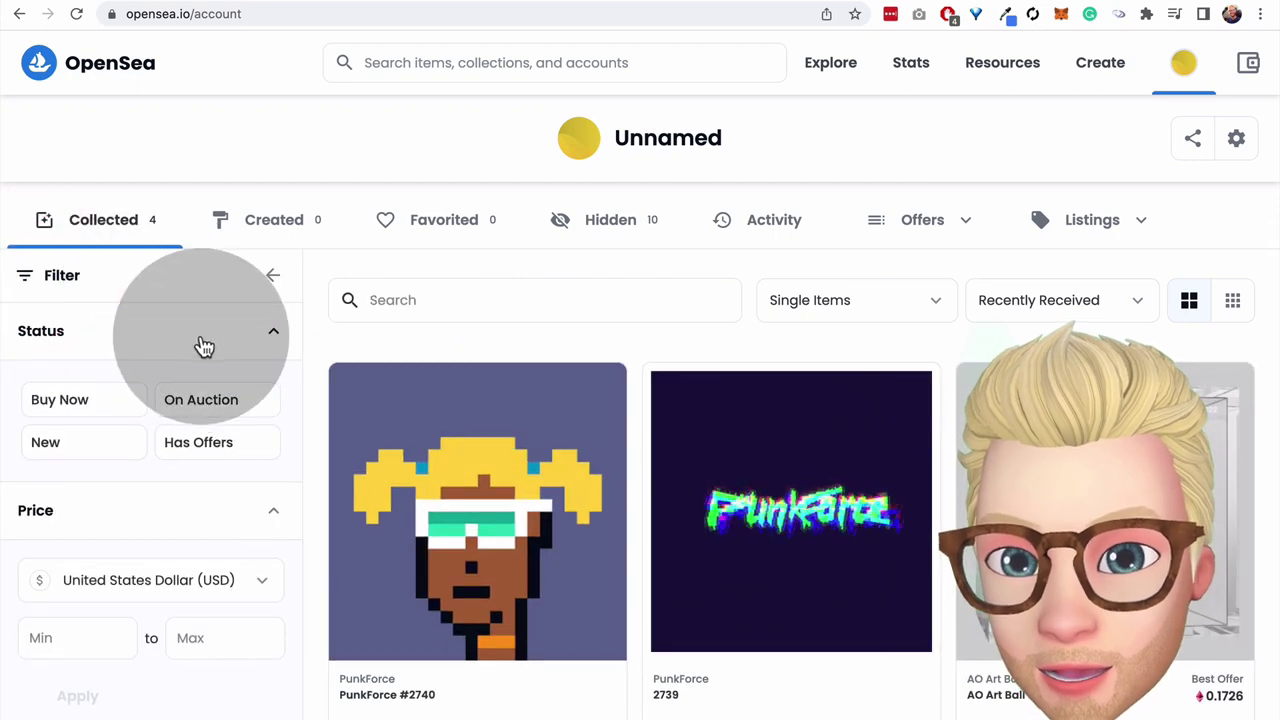
{"action": "scroll", "coordinate": [203, 346], "scroll_direction": "down", "scroll_amount": 5}
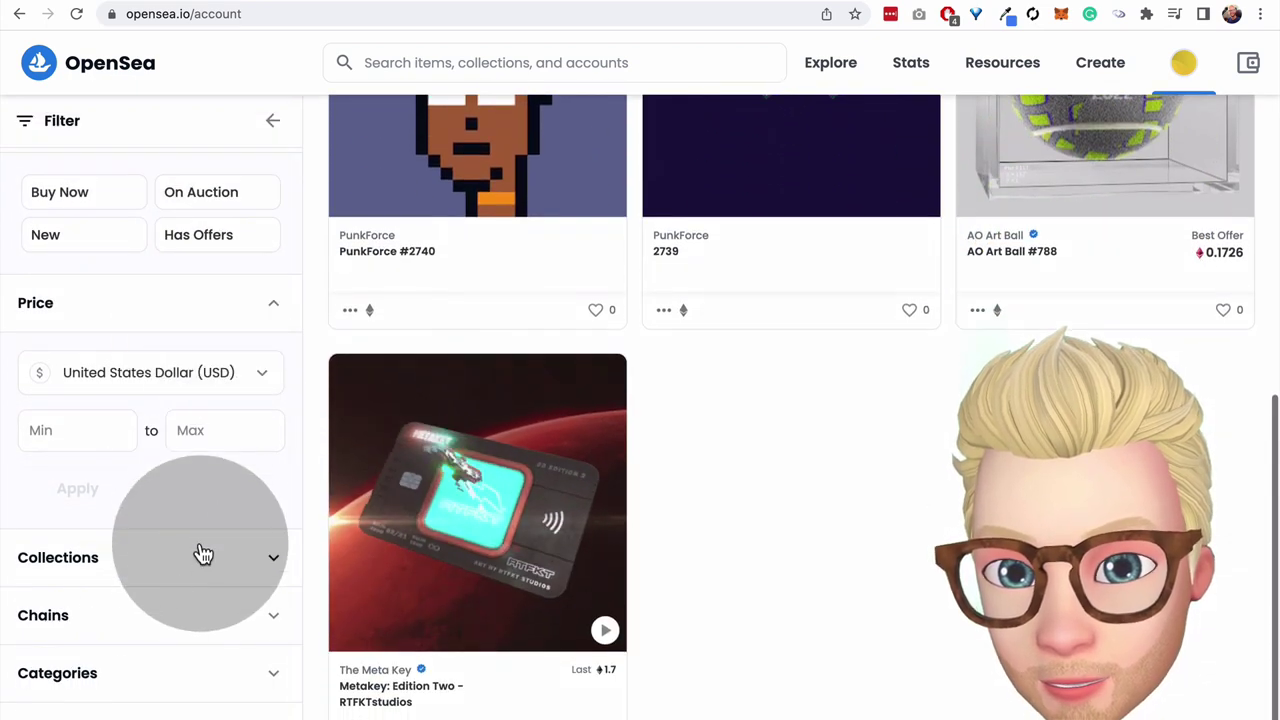
{"action": "left_click", "coordinate": [203, 557]}
{"action": "scroll", "coordinate": [223, 491], "scroll_direction": "down", "scroll_amount": 3}
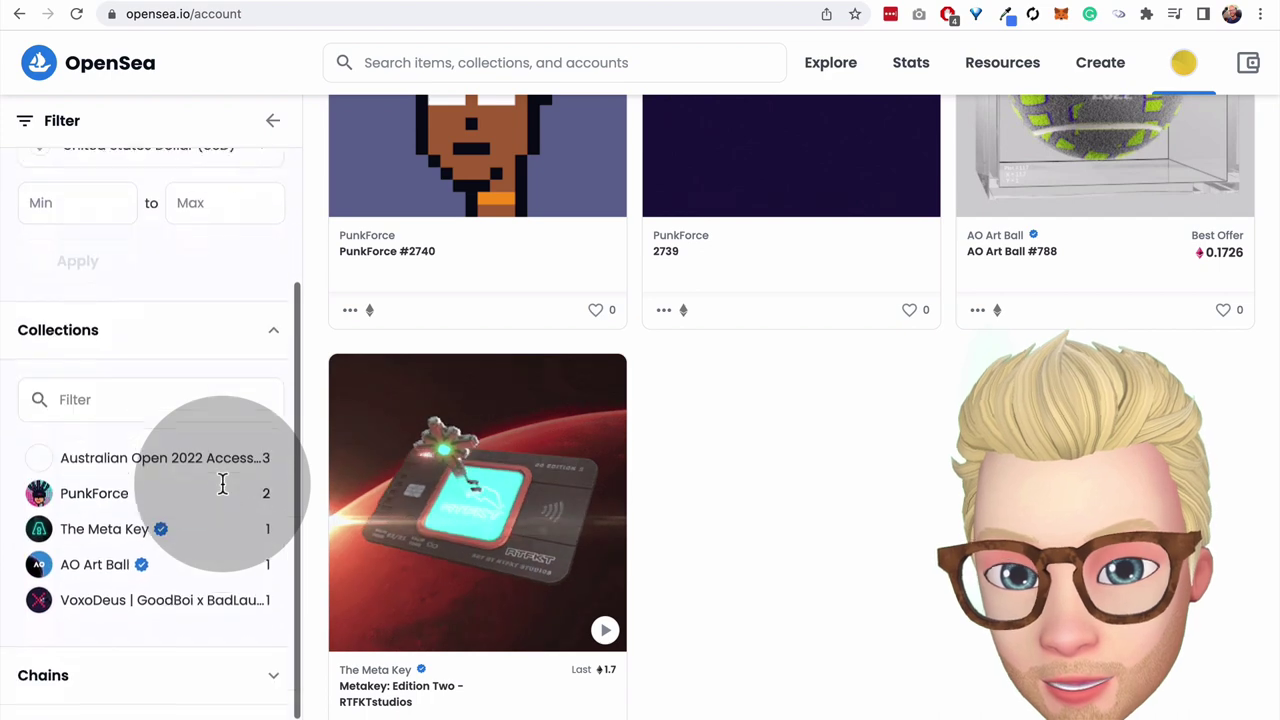
{"action": "left_click", "coordinate": [138, 526]}
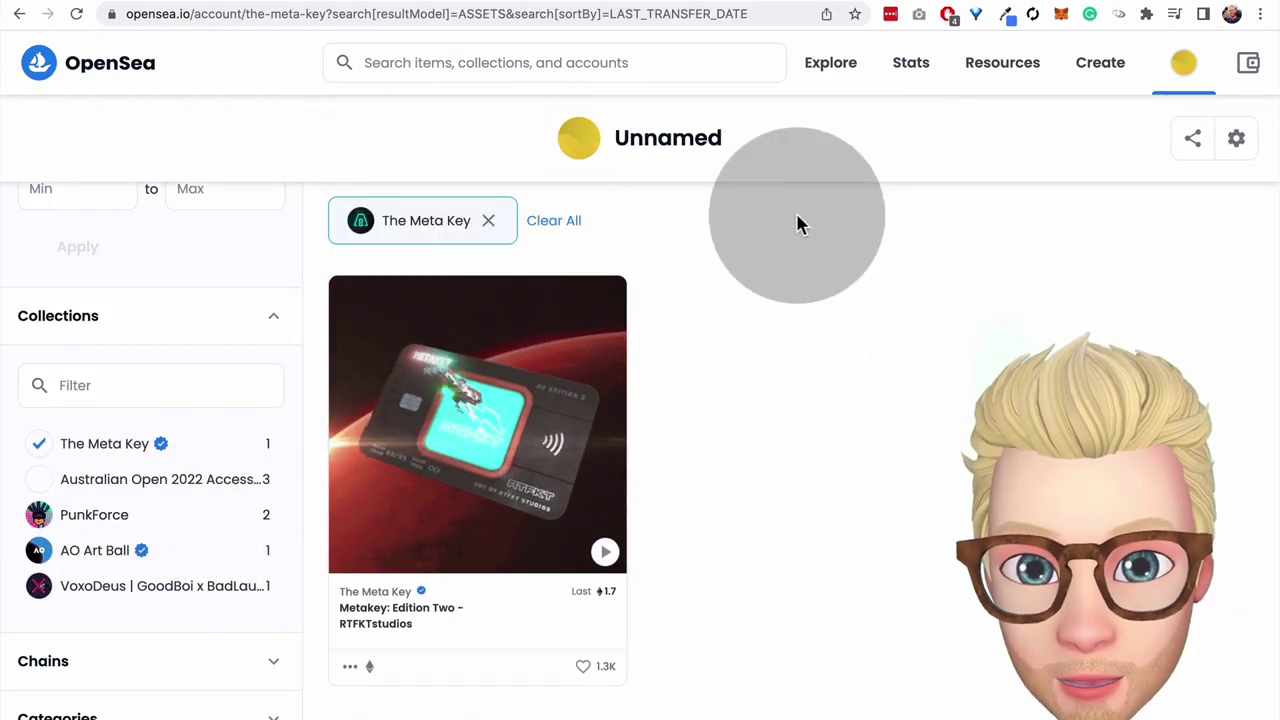
- Remove The Meta Key collection filter and collapse the filter options
{"action": "left_click", "coordinate": [489, 219]}
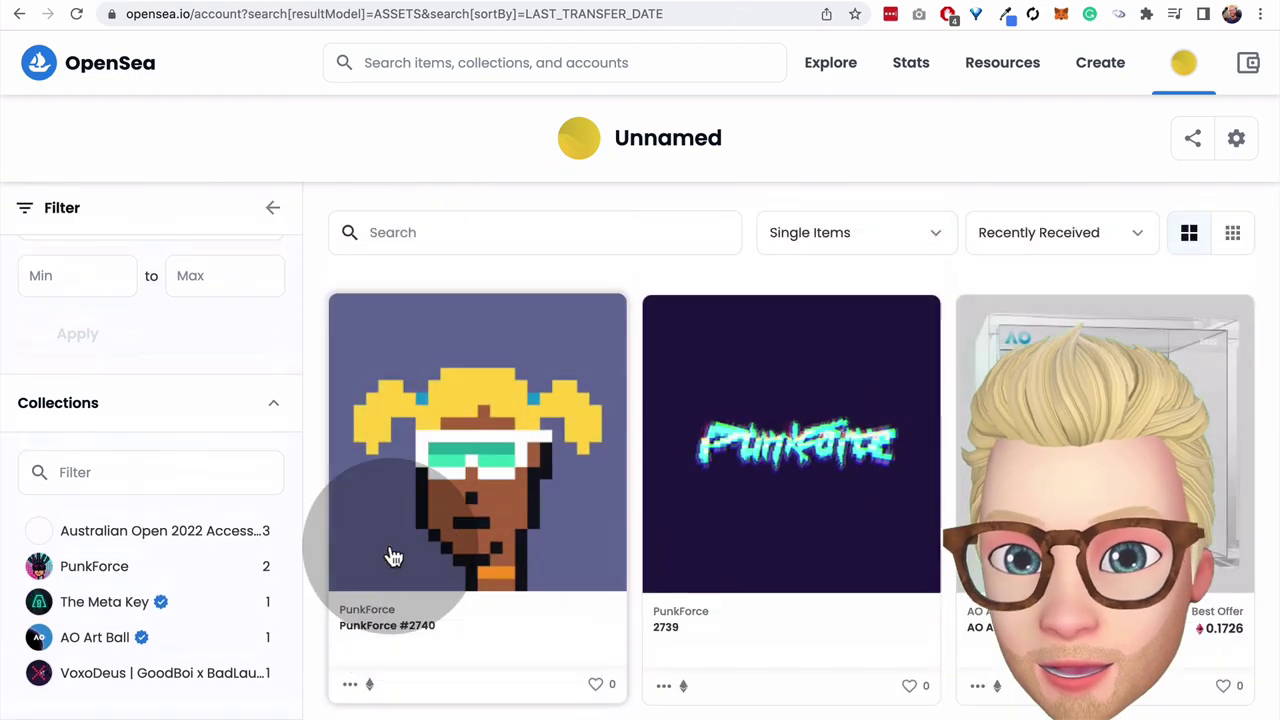
{"action": "scroll", "coordinate": [300, 510], "scroll_direction": "up", "scroll_amount": 5}
{"action": "left_click", "coordinate": [275, 586]}
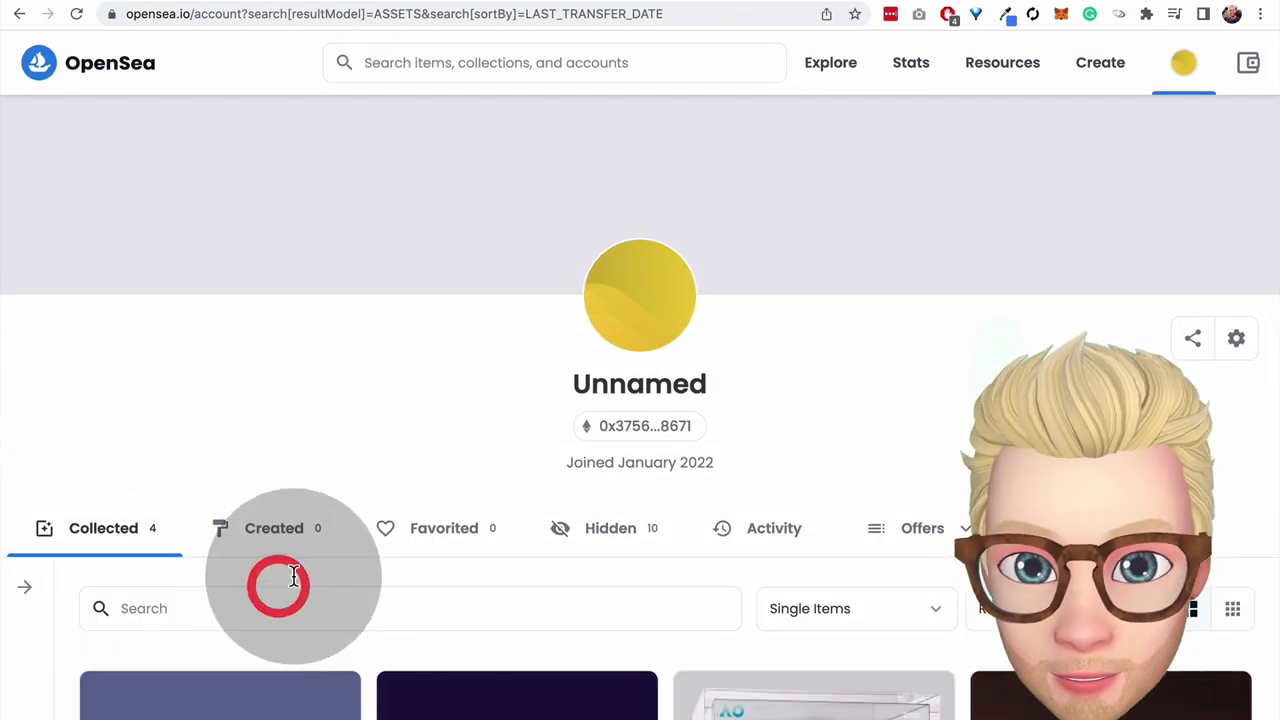
- Look over the collected NFTs and open the item page of AO Art Ball #788
{"action": "scroll", "coordinate": [606, 417], "scroll_direction": "down", "scroll_amount": 3}
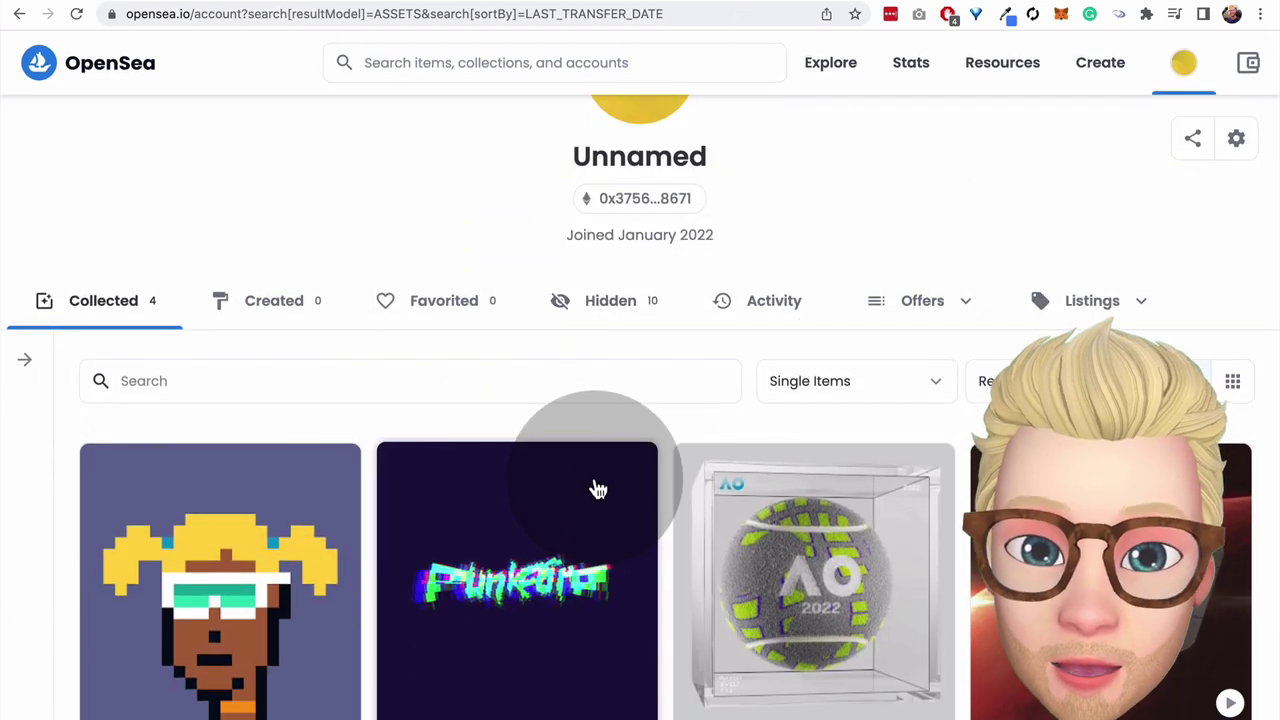
{"action": "scroll", "coordinate": [871, 371], "scroll_direction": "up", "scroll_amount": 3}
{"action": "scroll", "coordinate": [685, 535], "scroll_direction": "down", "scroll_amount": 5}
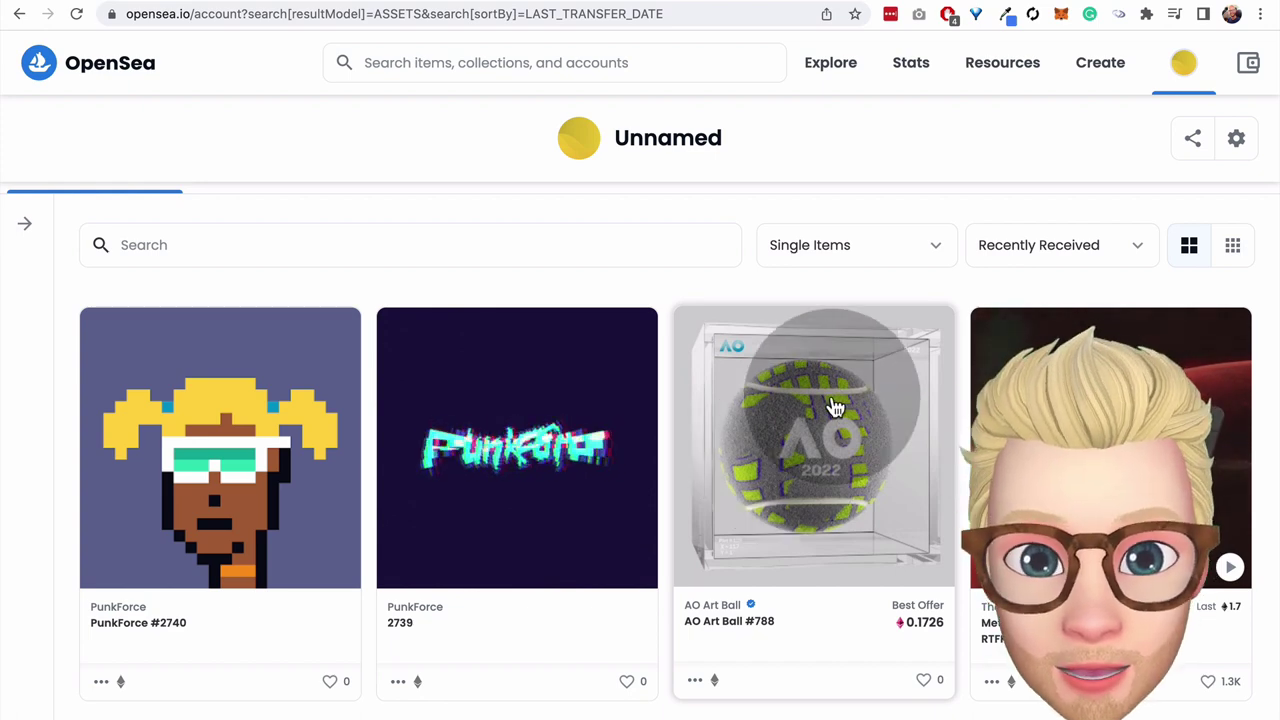
{"action": "scroll", "coordinate": [680, 390], "scroll_direction": "up", "scroll_amount": 4}
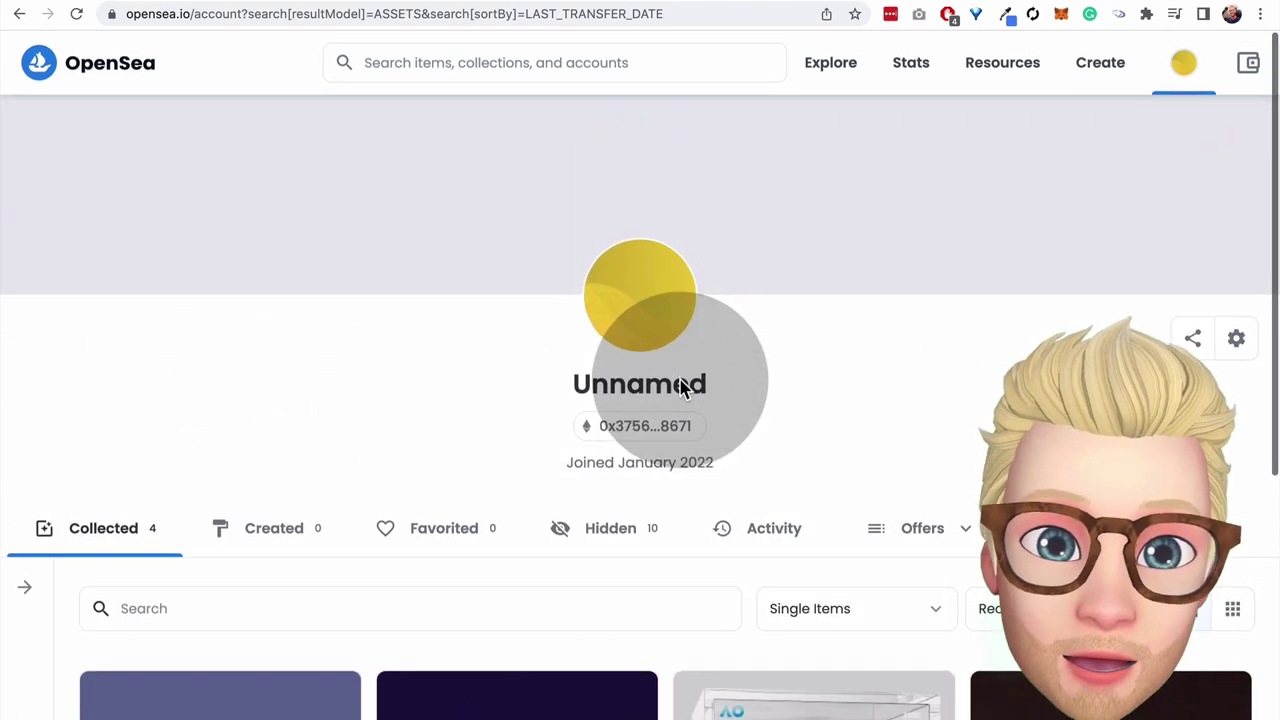
{"action": "scroll", "coordinate": [680, 390], "scroll_direction": "down", "scroll_amount": 4}
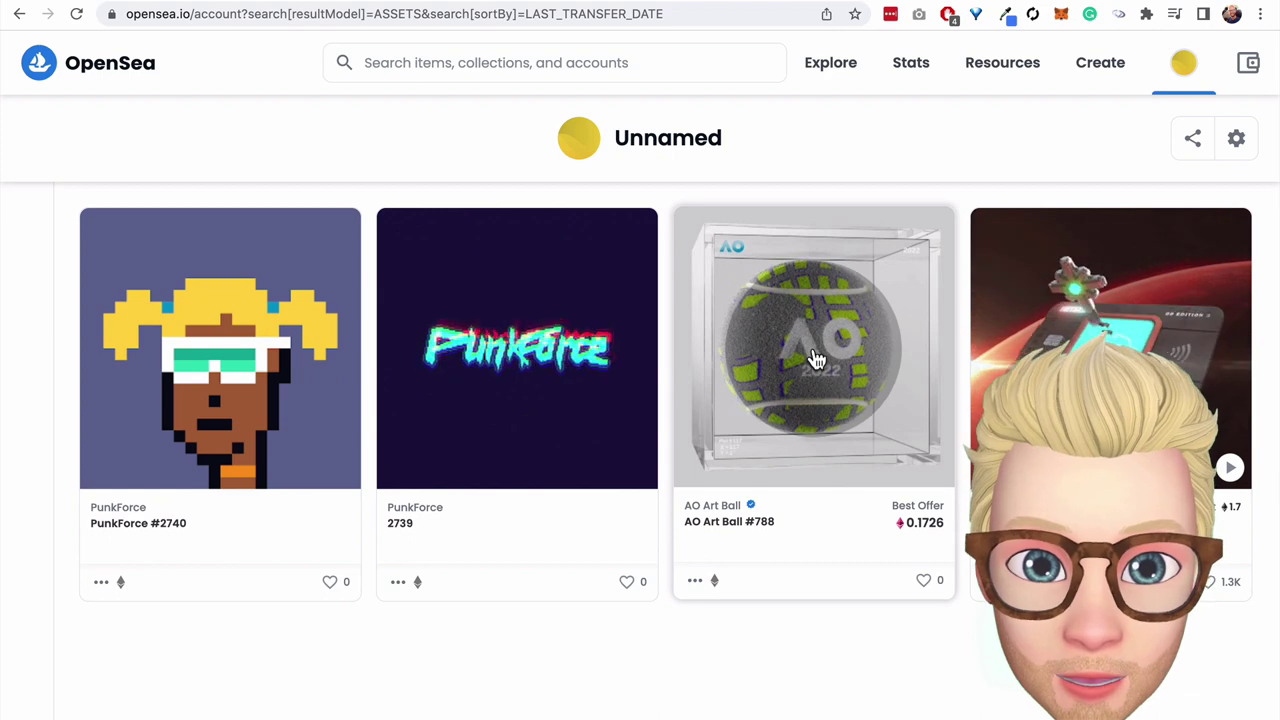
{"action": "left_click", "coordinate": [815, 358]}
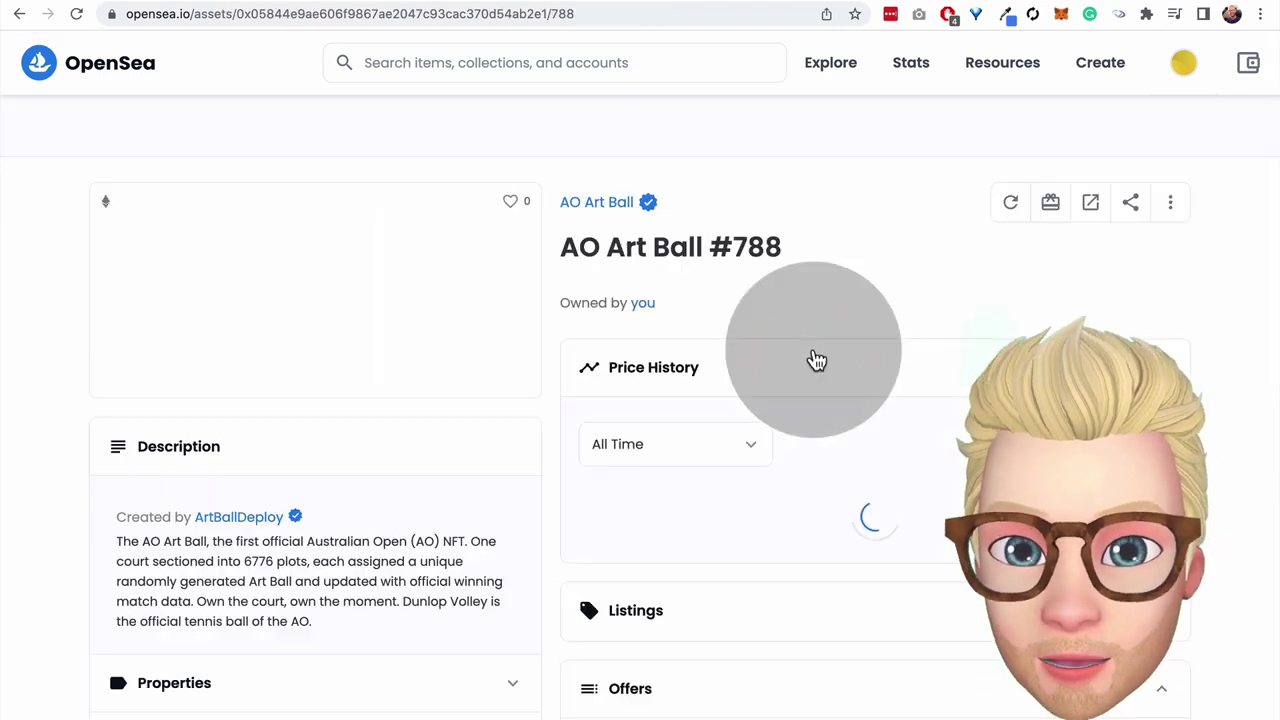
- Examine the price history, listings, offers and description of AO Art Ball #788
{"action": "scroll", "coordinate": [860, 406], "scroll_direction": "down", "scroll_amount": 5}
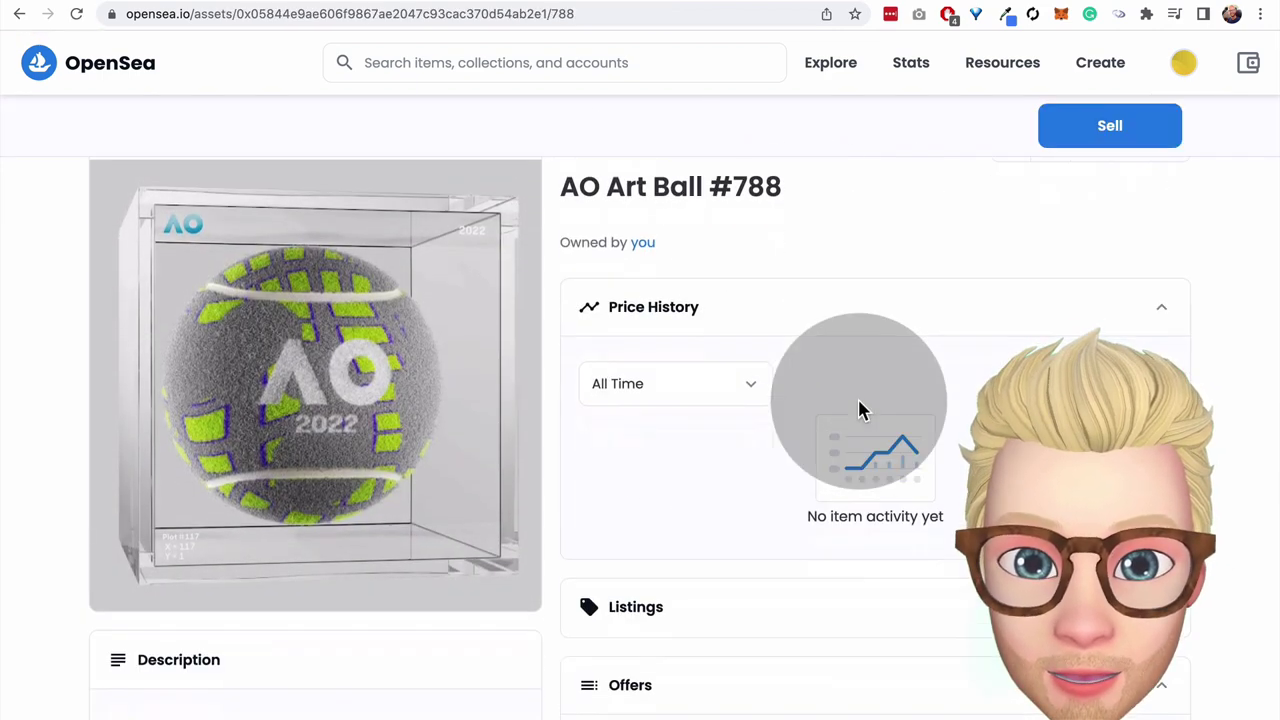
{"action": "scroll", "coordinate": [860, 406], "scroll_direction": "up", "scroll_amount": 5}
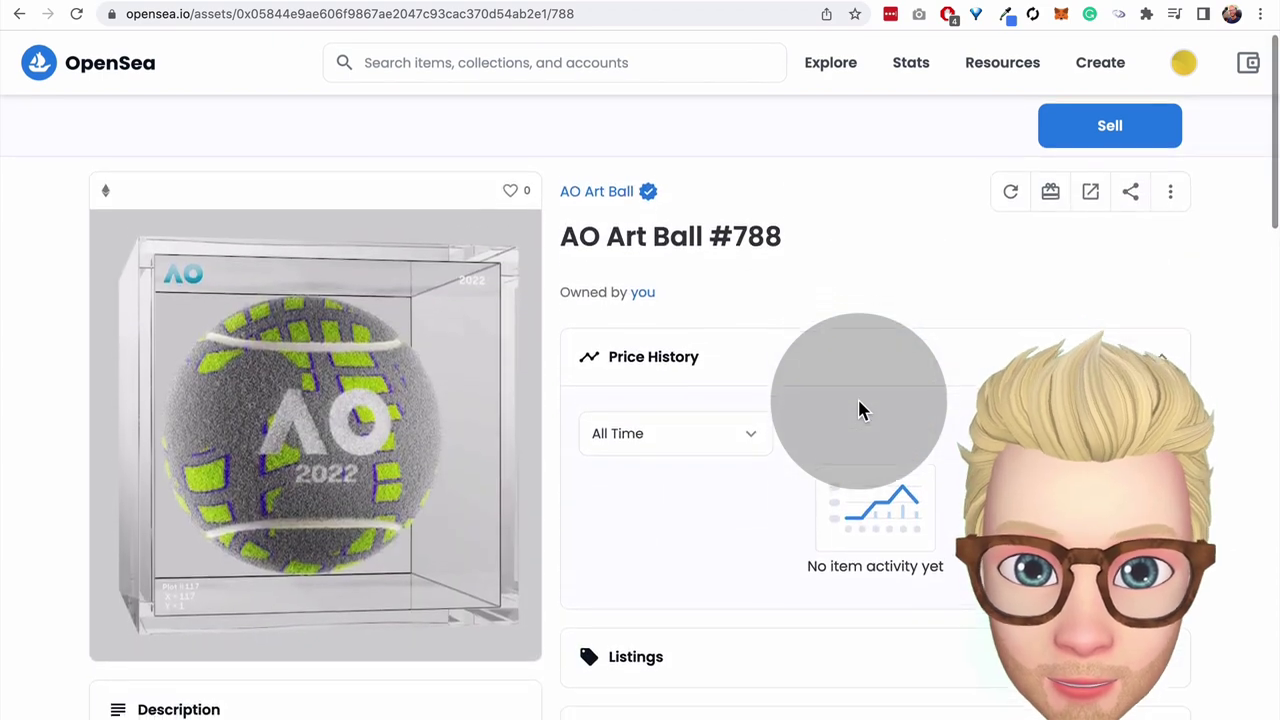
{"action": "scroll", "coordinate": [765, 415], "scroll_direction": "down", "scroll_amount": 3}
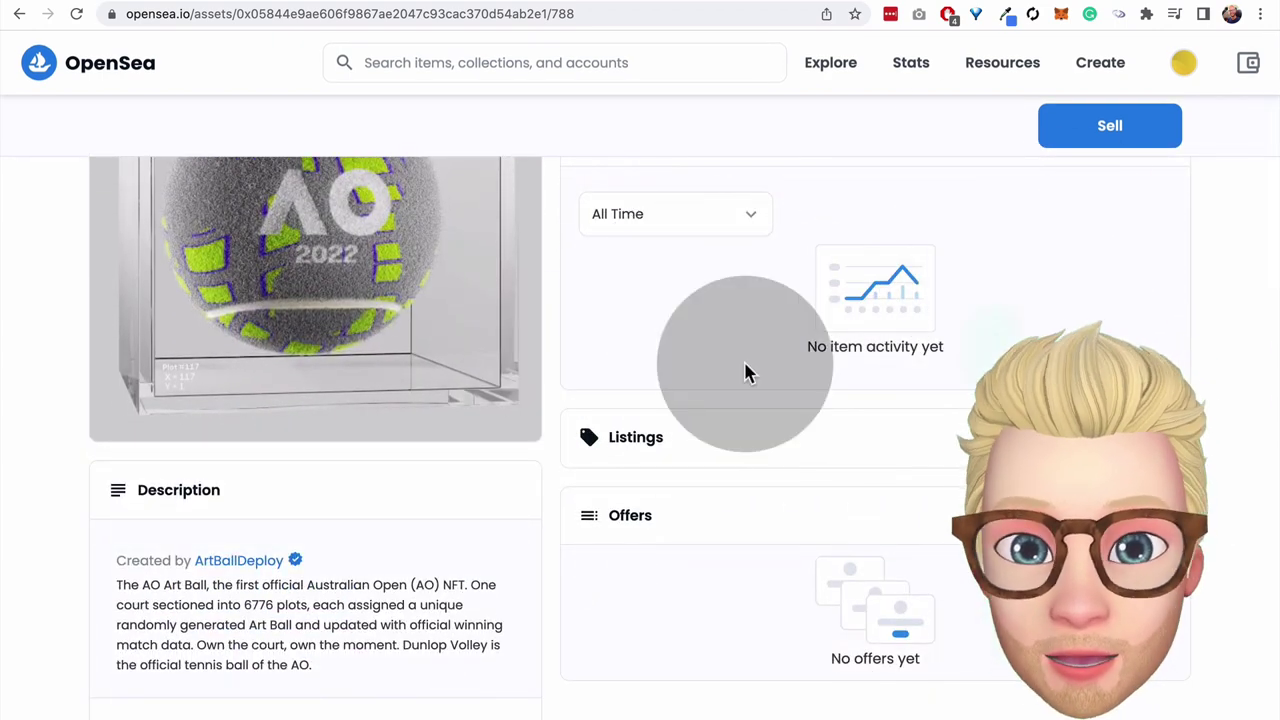
{"action": "scroll", "coordinate": [746, 370], "scroll_direction": "down", "scroll_amount": 4}
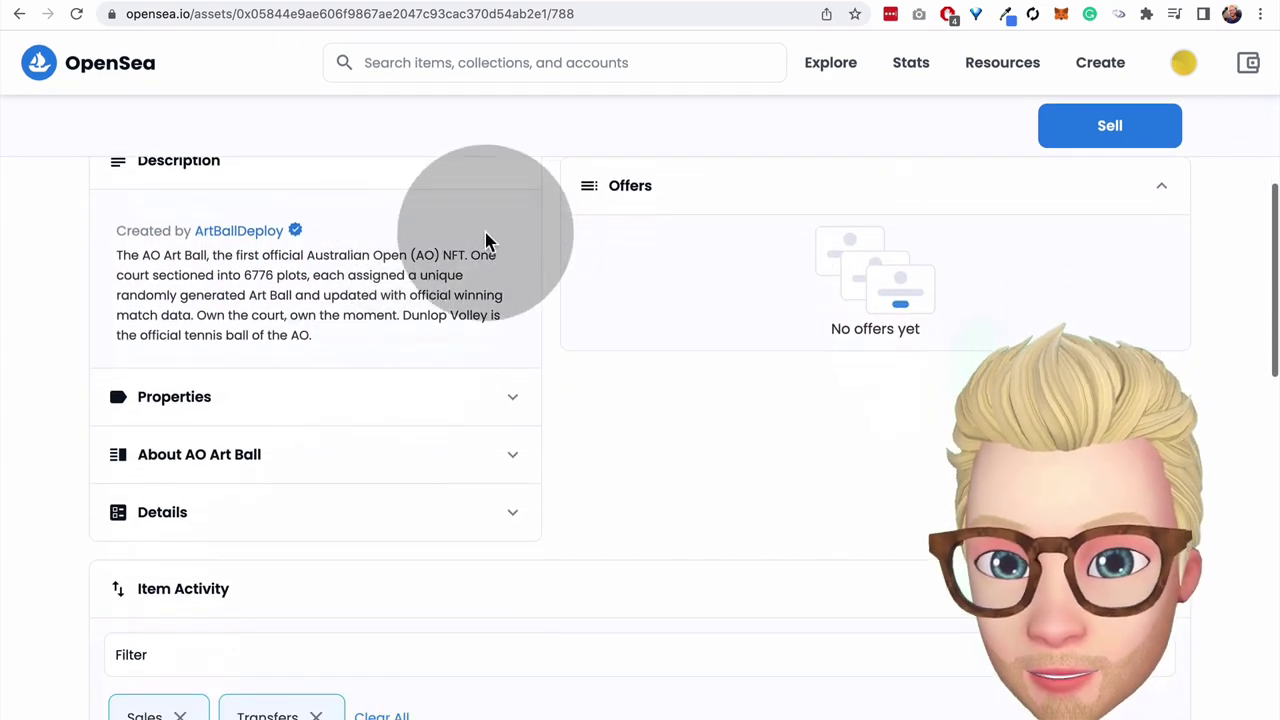
- Expand the properties, the About AO Art Ball text and the contract details of the NFT and read them
{"action": "left_click", "coordinate": [374, 397]}
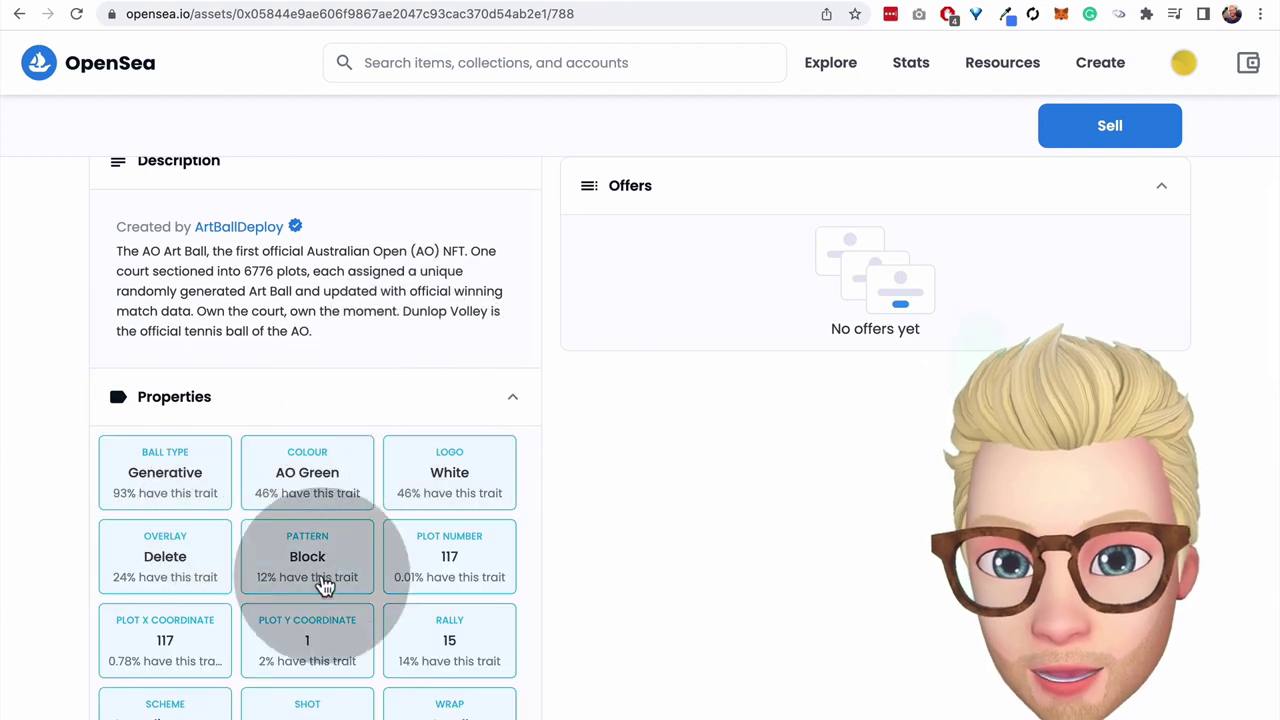
{"action": "scroll", "coordinate": [408, 409], "scroll_direction": "down", "scroll_amount": 5}
{"action": "left_click", "coordinate": [399, 350]}
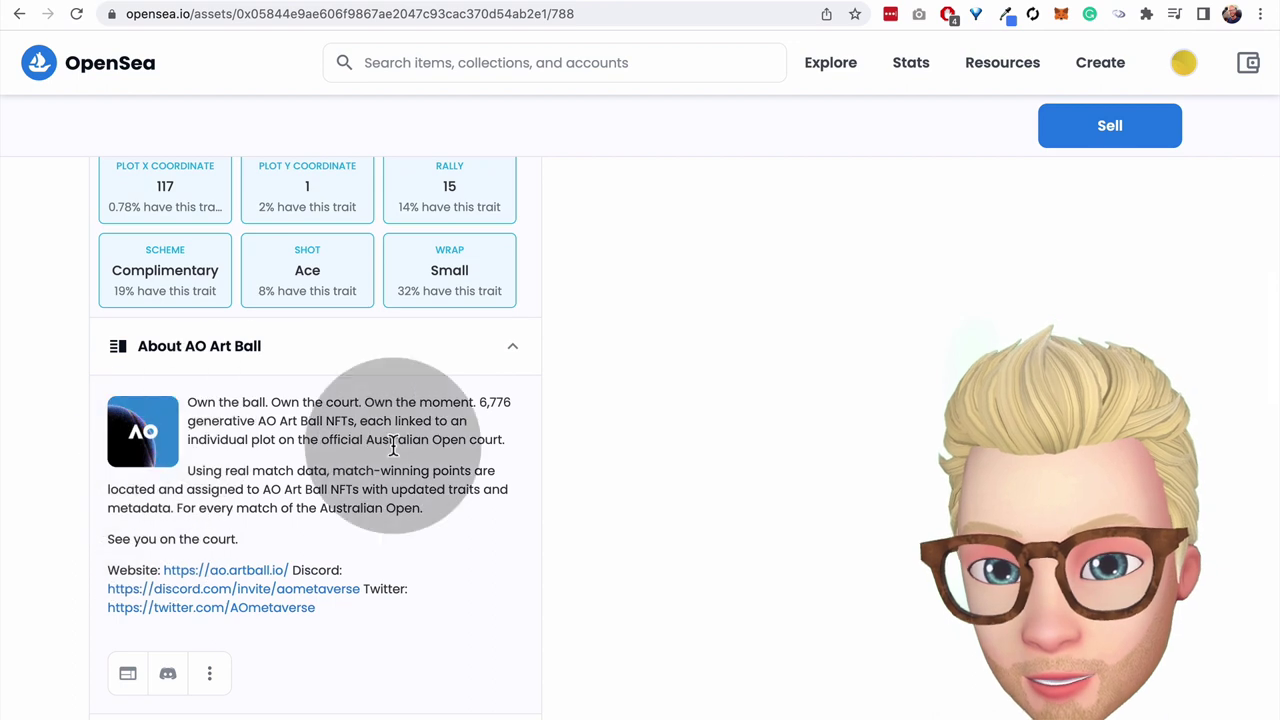
{"action": "scroll", "coordinate": [400, 440], "scroll_direction": "down", "scroll_amount": 2}
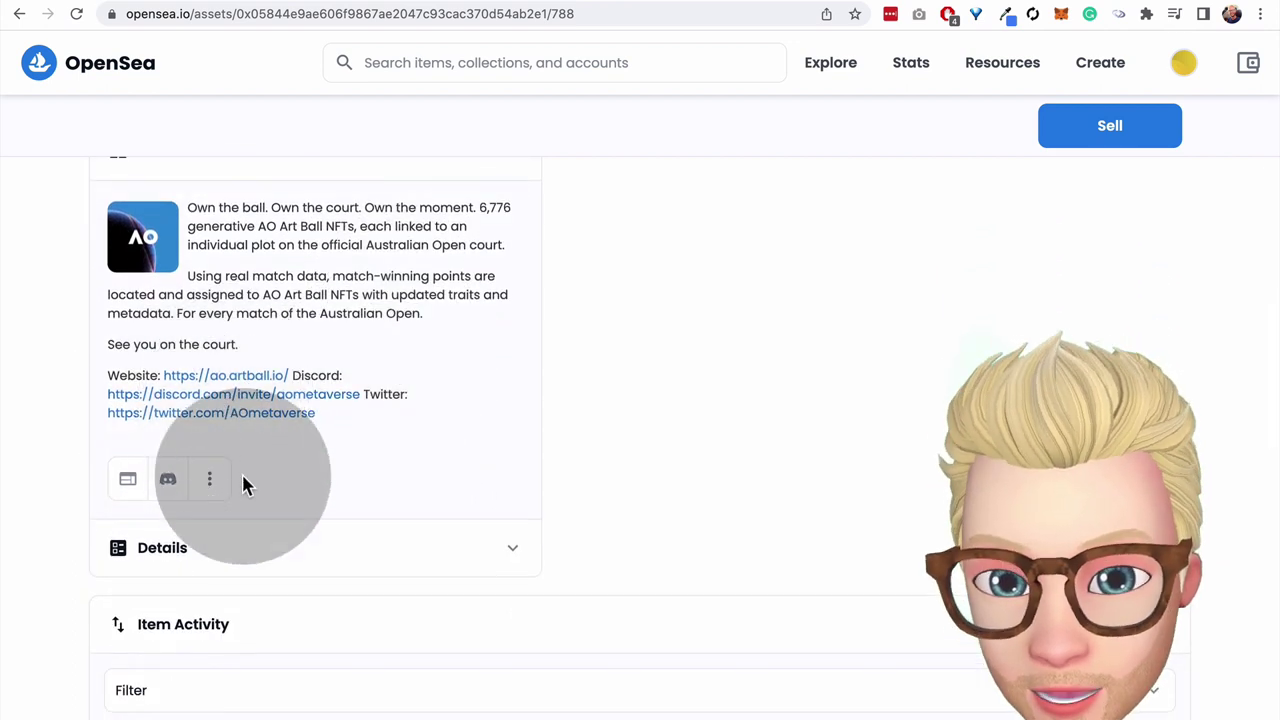
{"action": "left_click", "coordinate": [318, 549]}
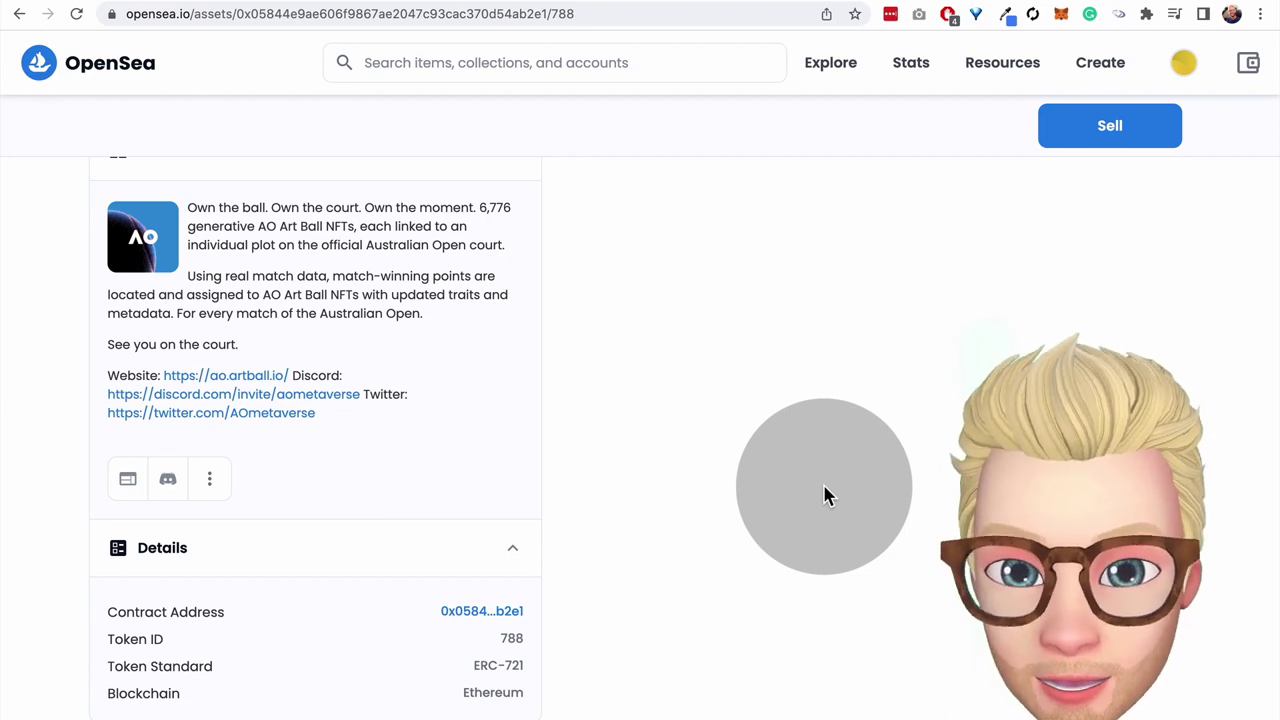
{"action": "scroll", "coordinate": [903, 466], "scroll_direction": "up", "scroll_amount": 10}
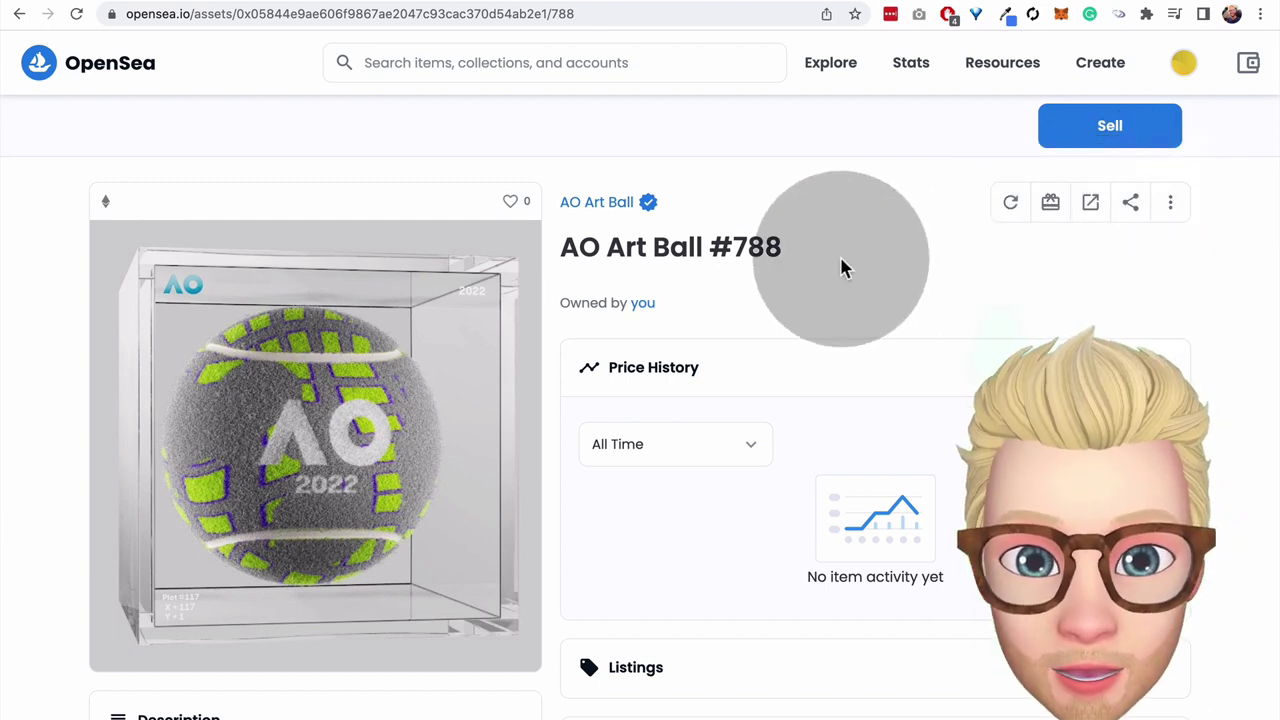
{"action": "left_click", "coordinate": [928, 274]}
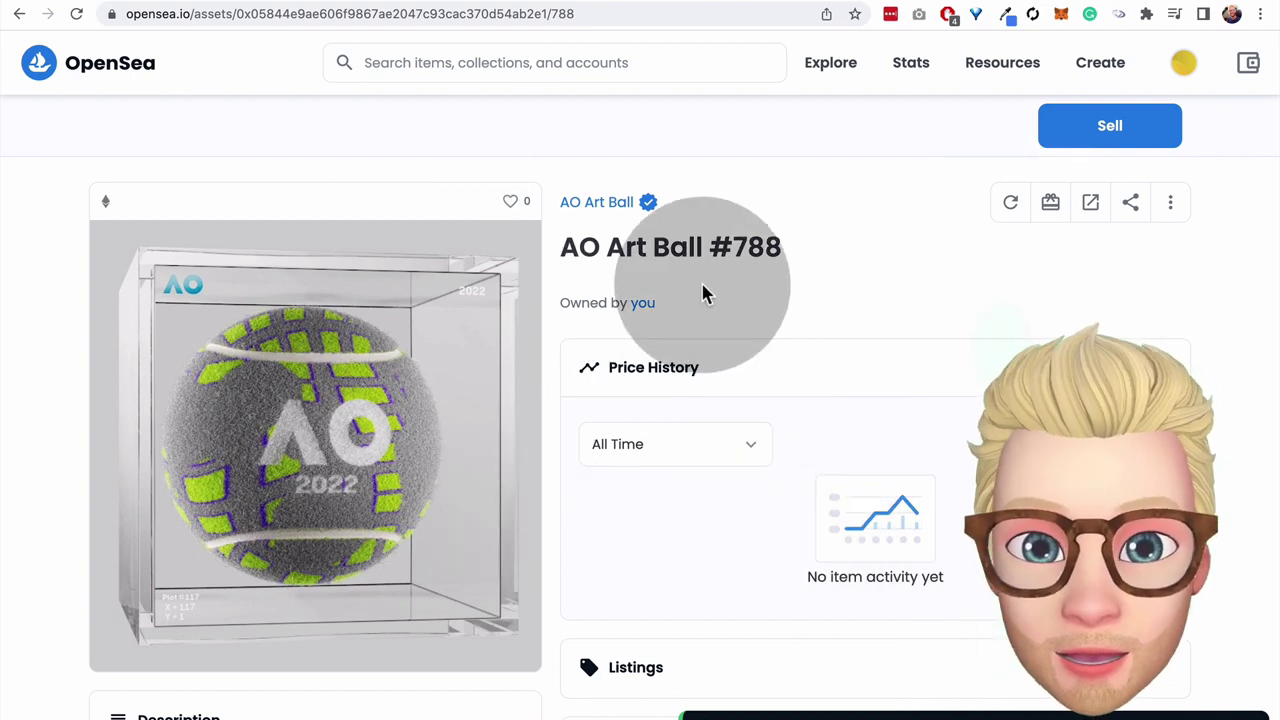
{"action": "left_click", "coordinate": [798, 213]}
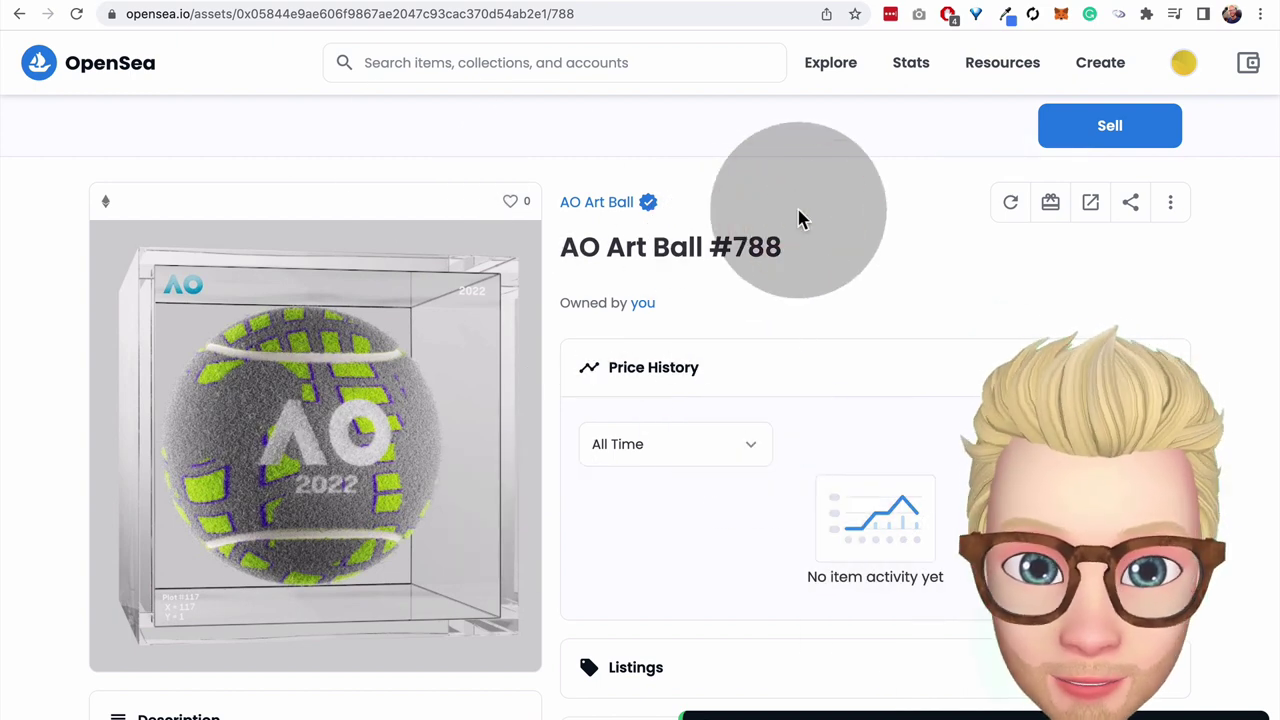
{"action": "scroll", "coordinate": [798, 212], "scroll_direction": "down", "scroll_amount": 6}
{"action": "scroll", "coordinate": [800, 217], "scroll_direction": "down", "scroll_amount": 5}
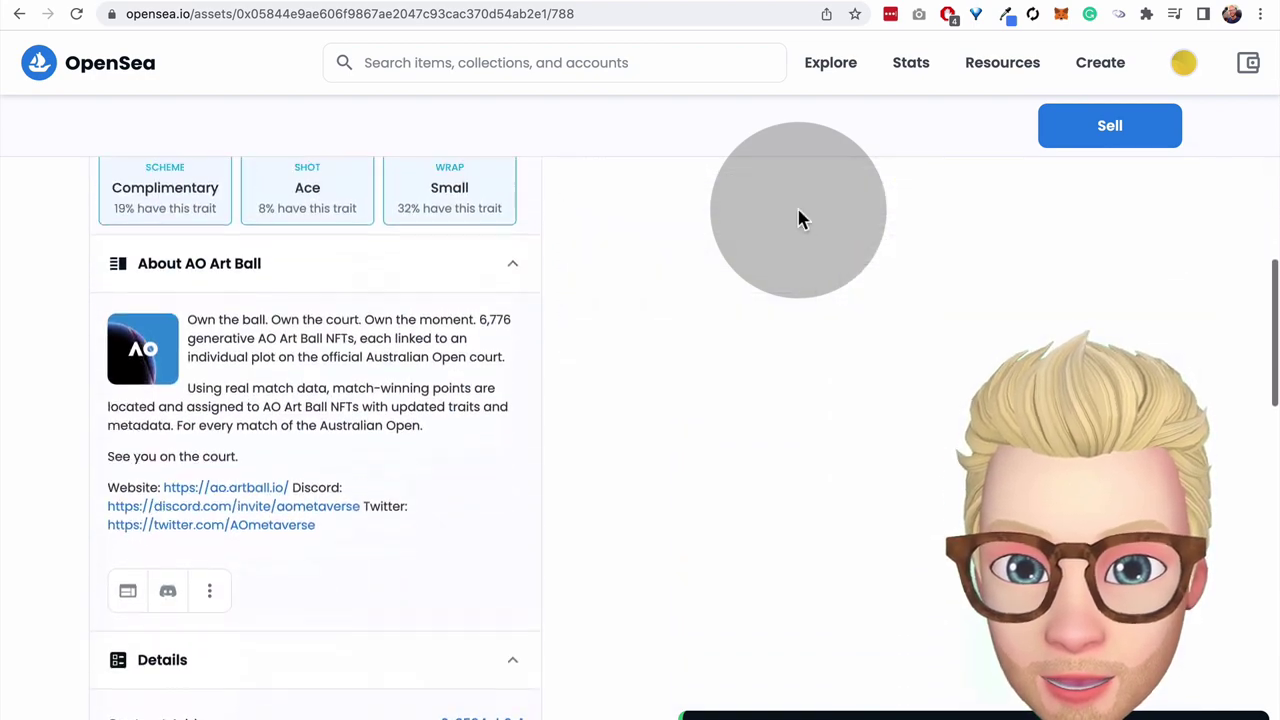
{"action": "scroll", "coordinate": [800, 217], "scroll_direction": "up", "scroll_amount": 12}
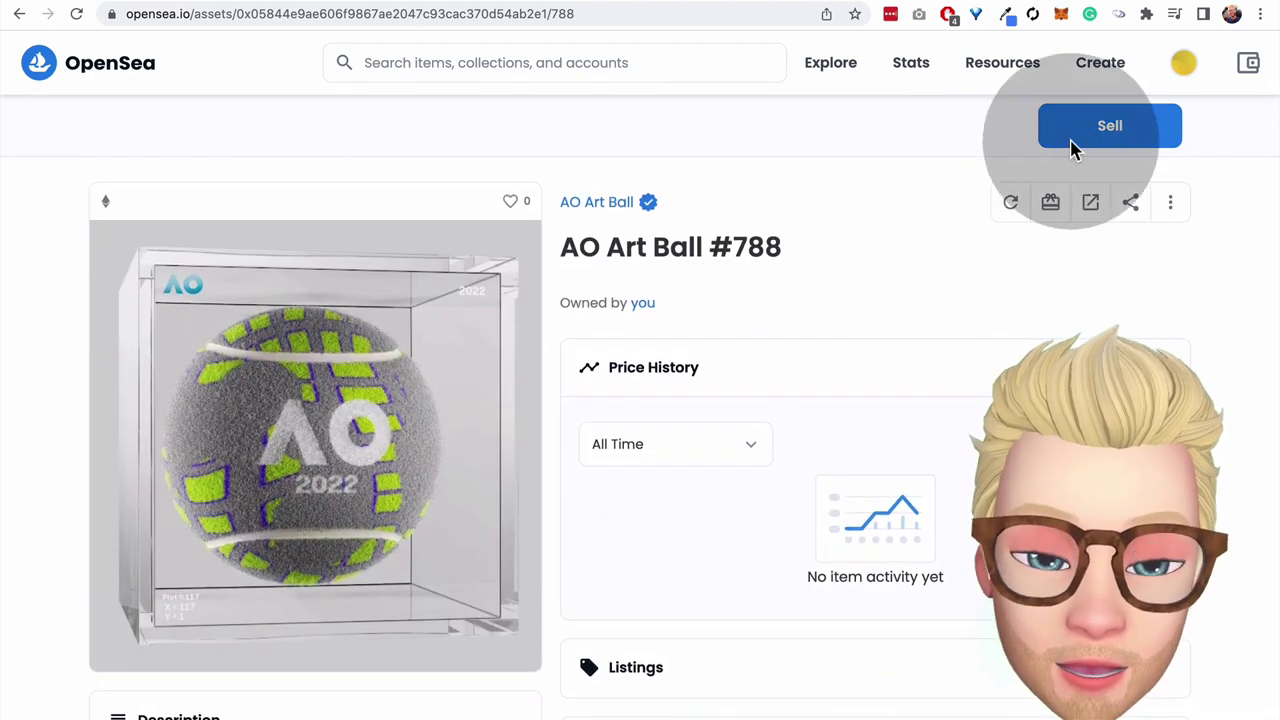
- Start a sale listing for AO Art Ball #788 and enter a fixed price of 1 ETH
{"action": "left_click", "coordinate": [1099, 130]}
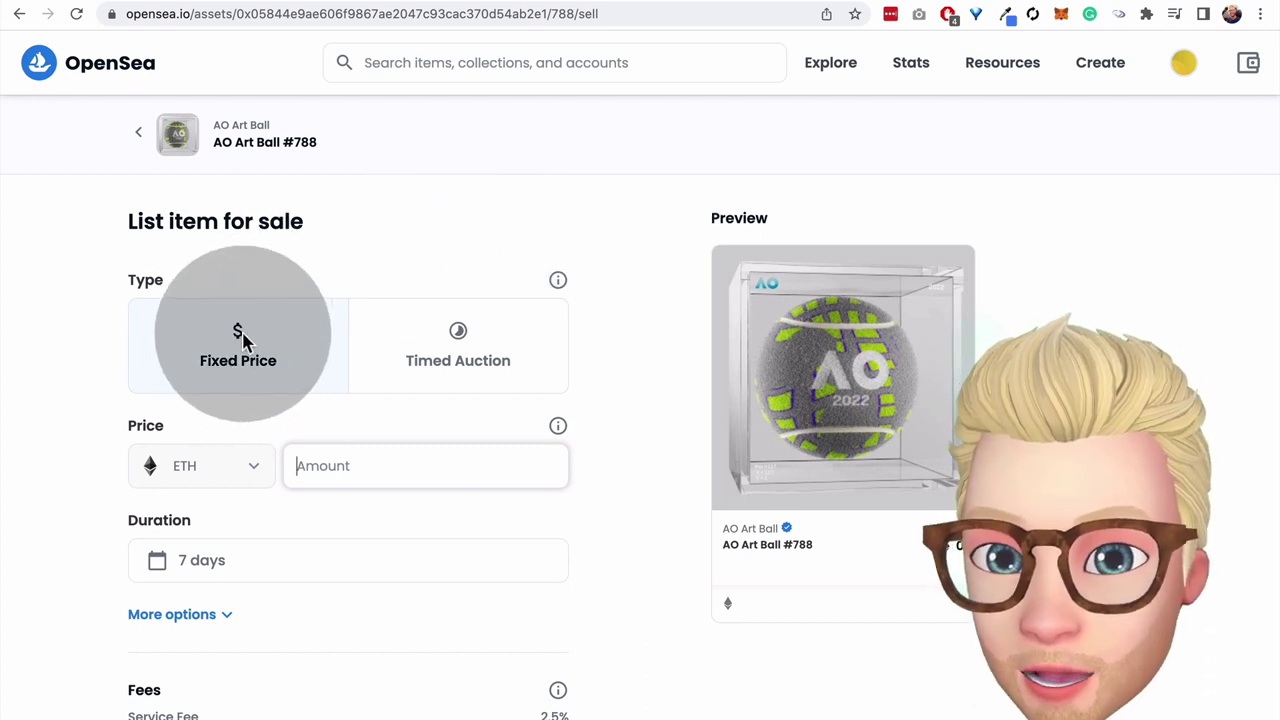
{"action": "left_click", "coordinate": [342, 466]}
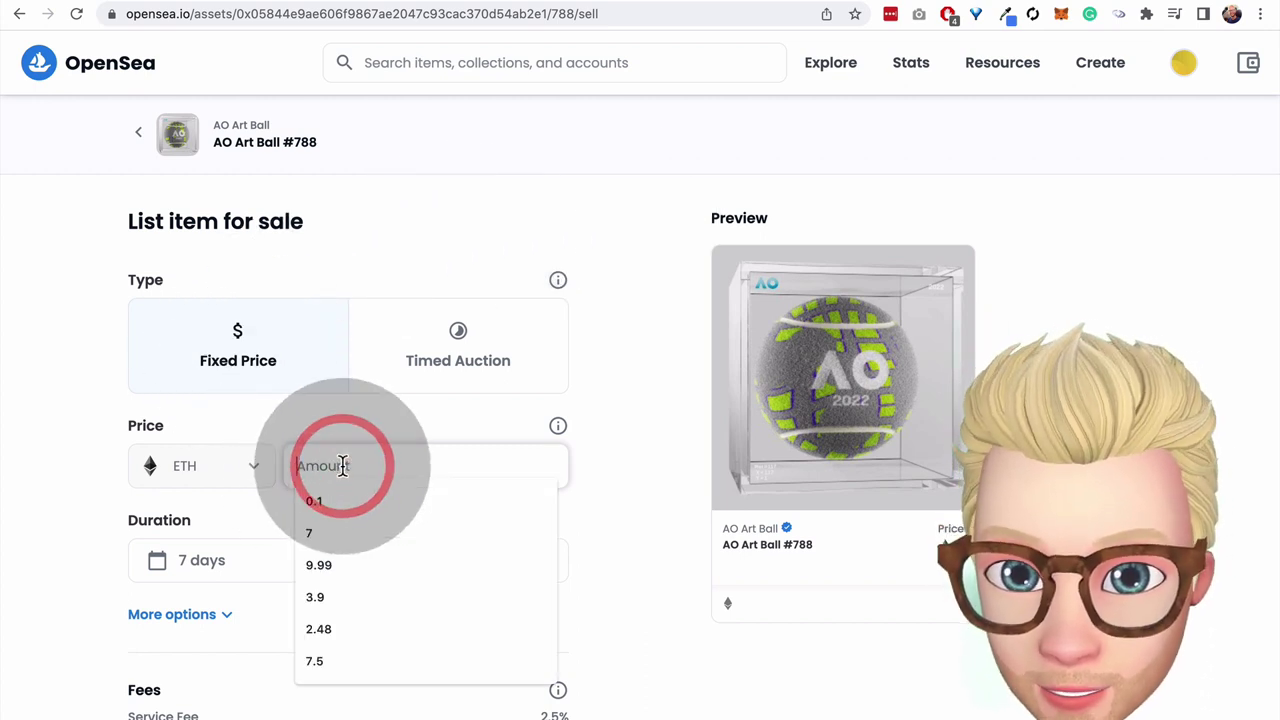
{"action": "type", "text": "1"}
{"action": "left_click", "coordinate": [289, 417]}
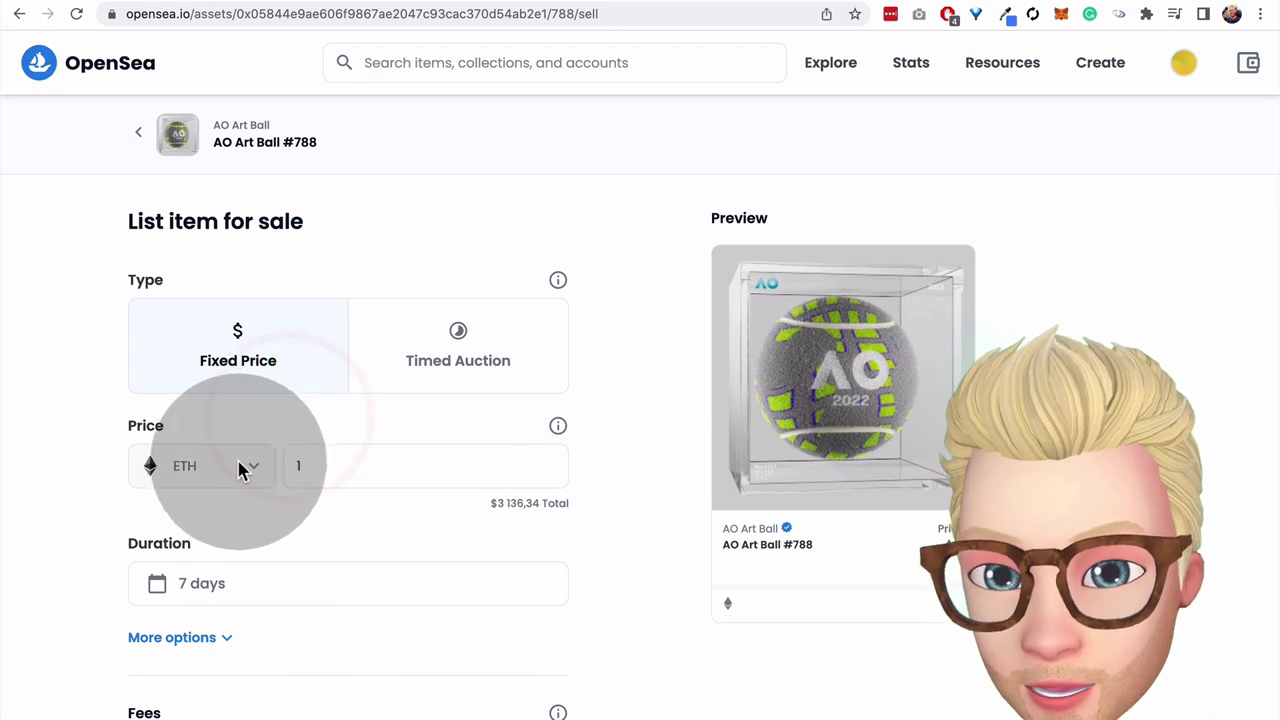
- Clear the fixed-price amount and enter 1 ETH again
{"action": "left_click", "coordinate": [252, 468]}
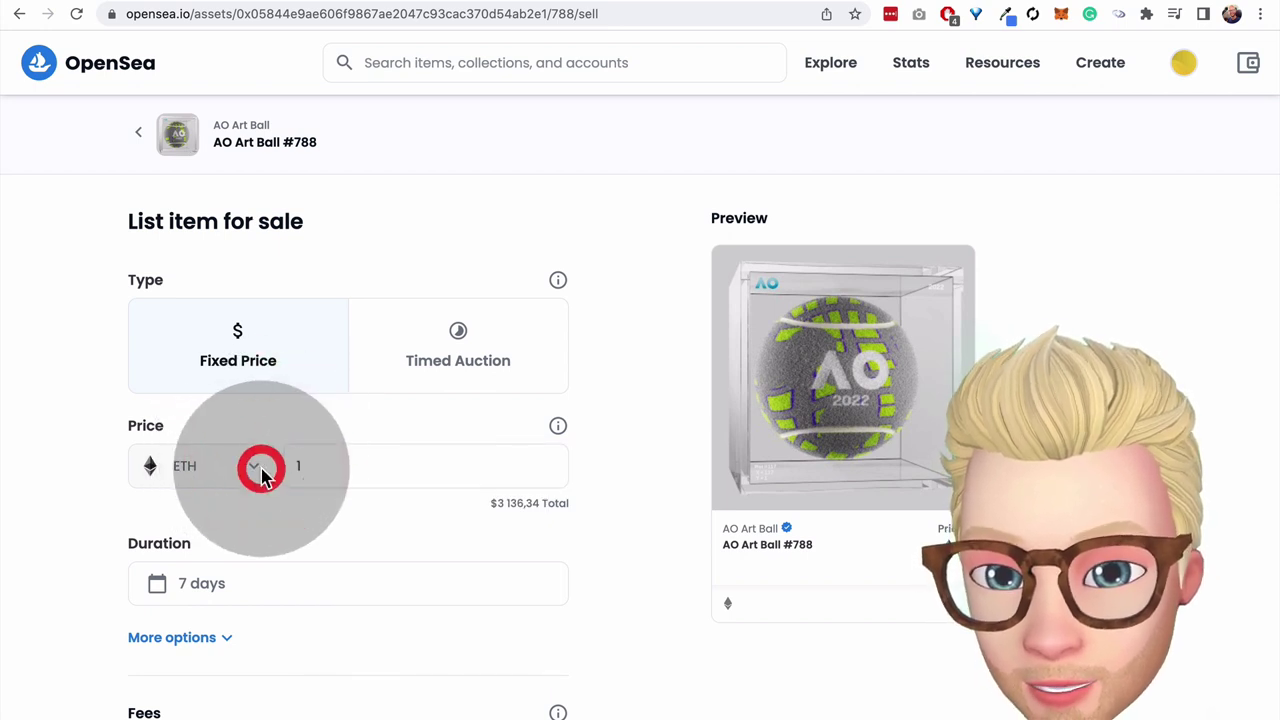
{"action": "left_click", "coordinate": [310, 462]}
{"action": "key", "text": "BackSpace"}
{"action": "left_click", "coordinate": [304, 440]}
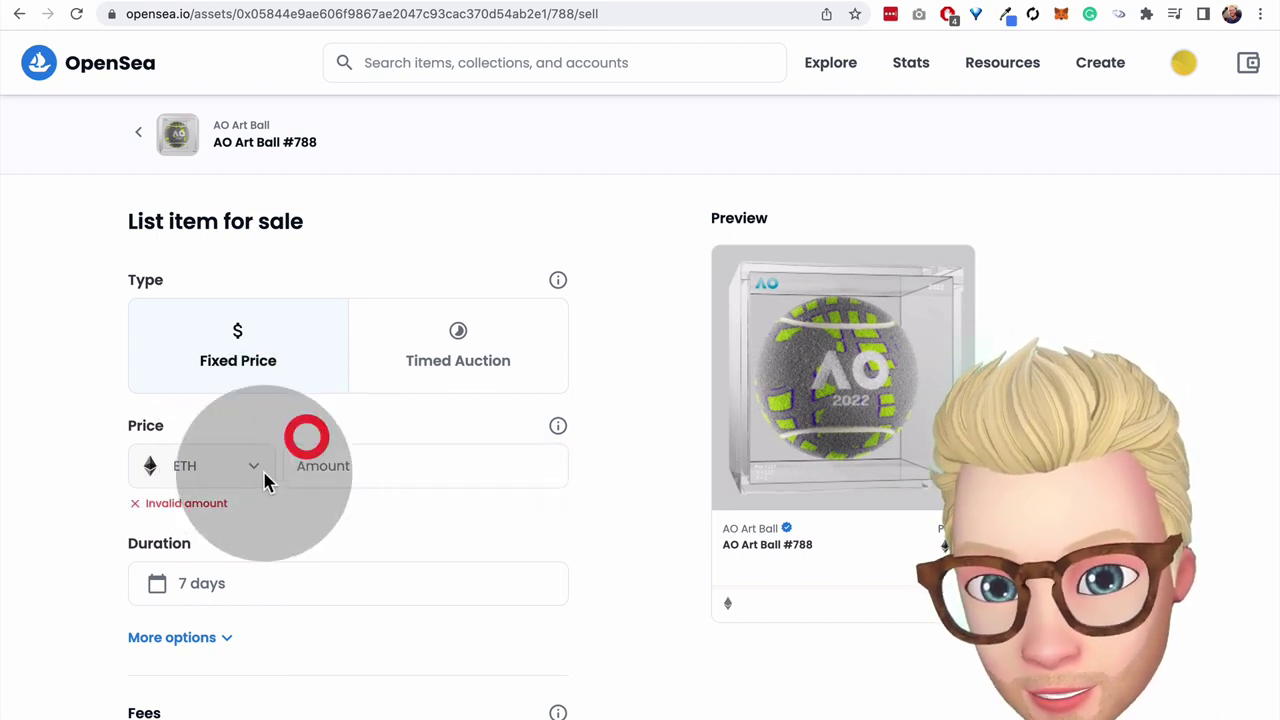
{"action": "left_click", "coordinate": [250, 472]}
{"action": "left_click", "coordinate": [340, 462]}
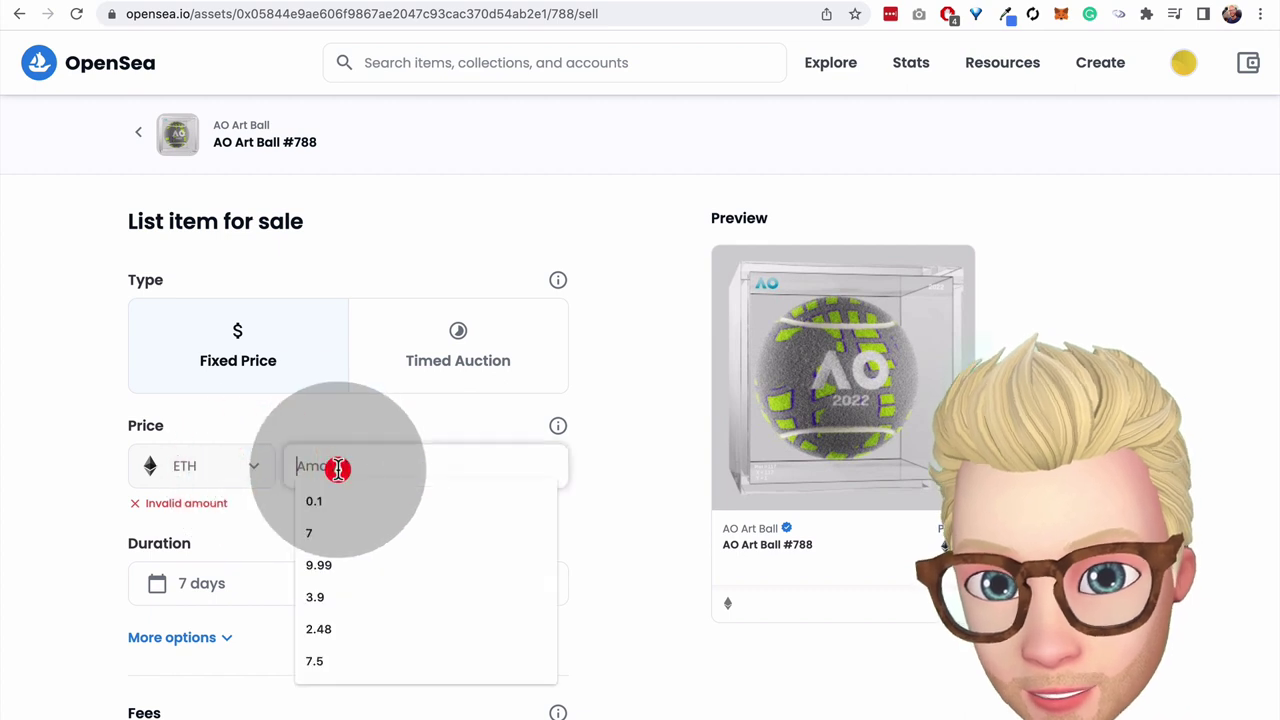
{"action": "type", "text": "1"}
{"action": "left_click", "coordinate": [400, 420]}
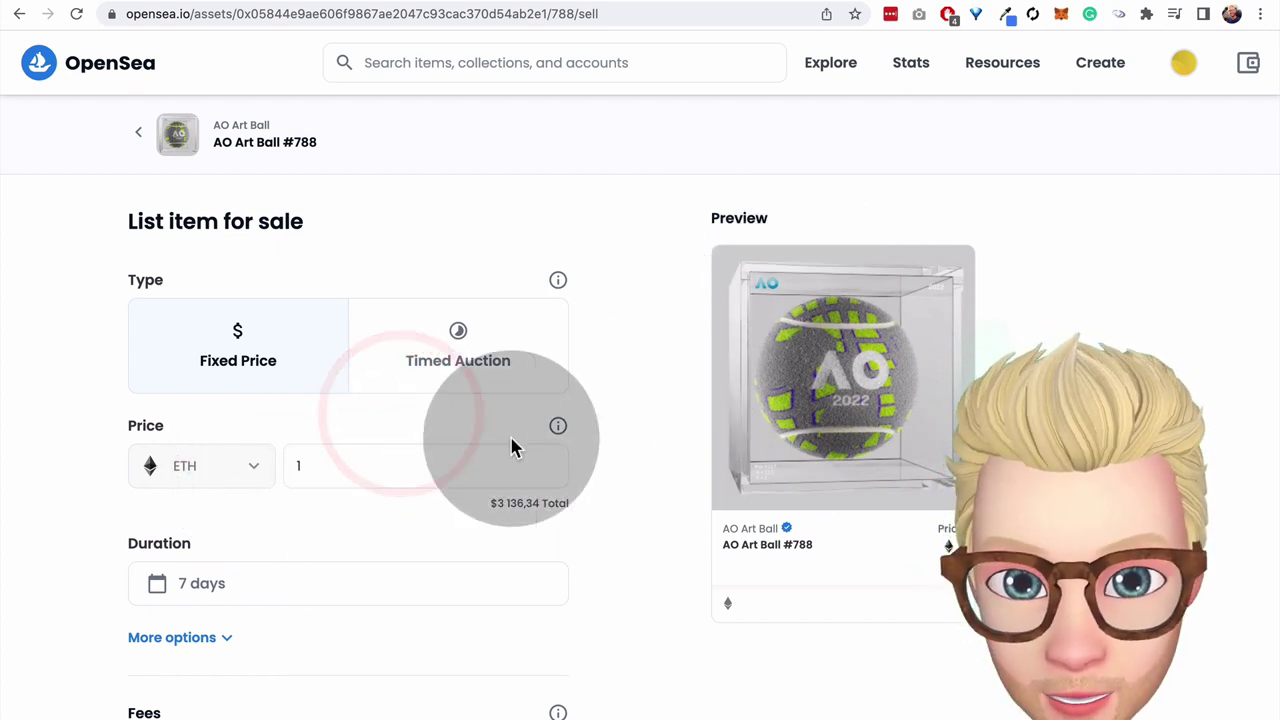
{"action": "scroll", "coordinate": [587, 414], "scroll_direction": "down", "scroll_amount": 2}
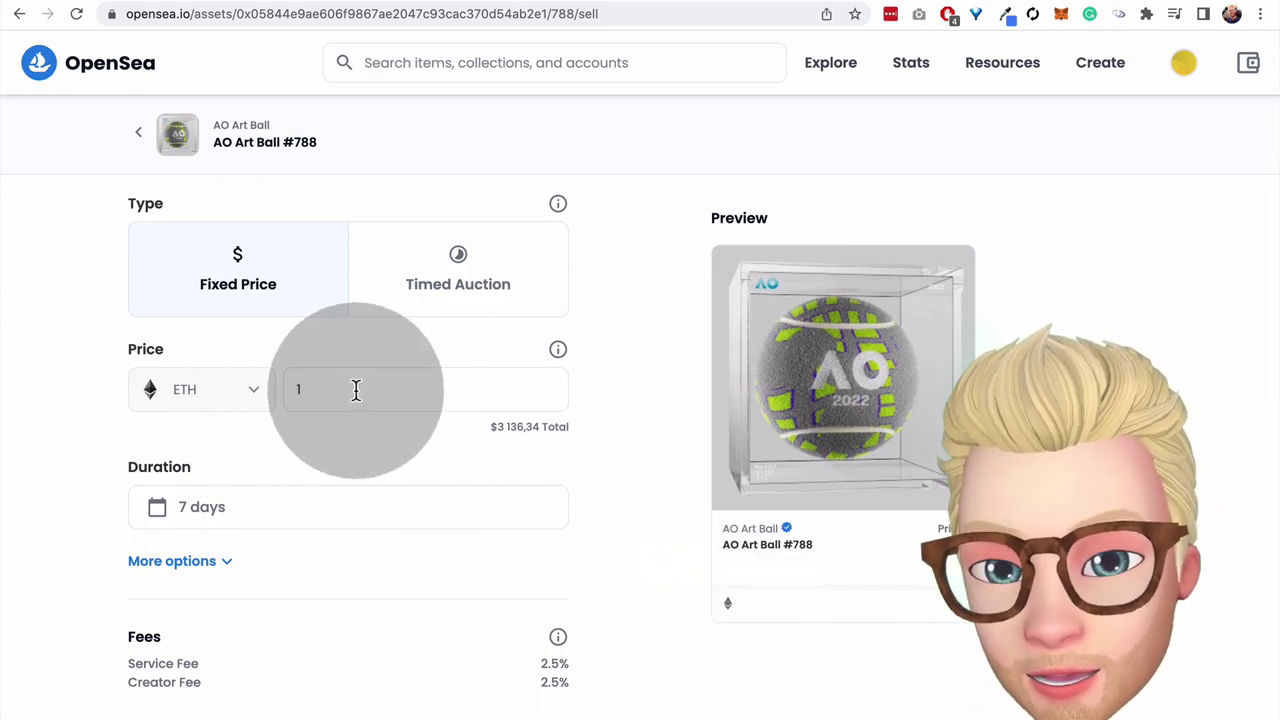
{"action": "left_click", "coordinate": [328, 336]}
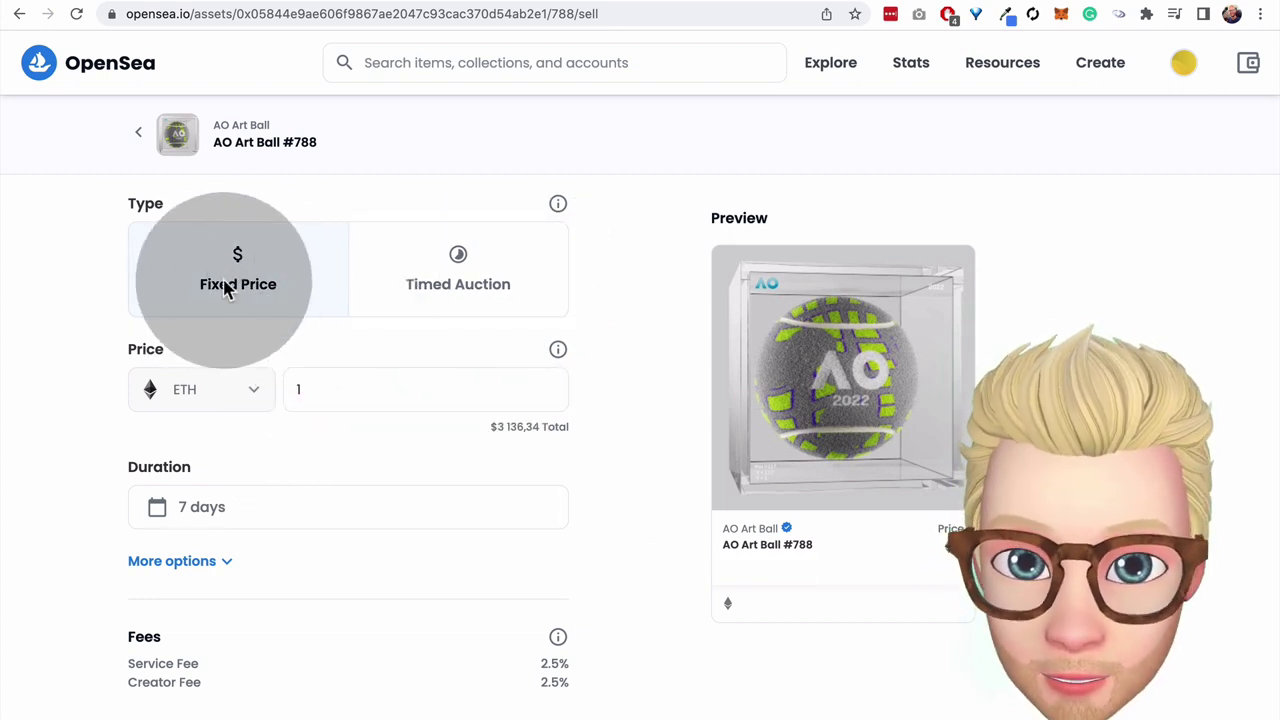
- Change the sale type to Timed Auction and look over the starting price and duration fields
{"action": "left_click", "coordinate": [430, 283]}
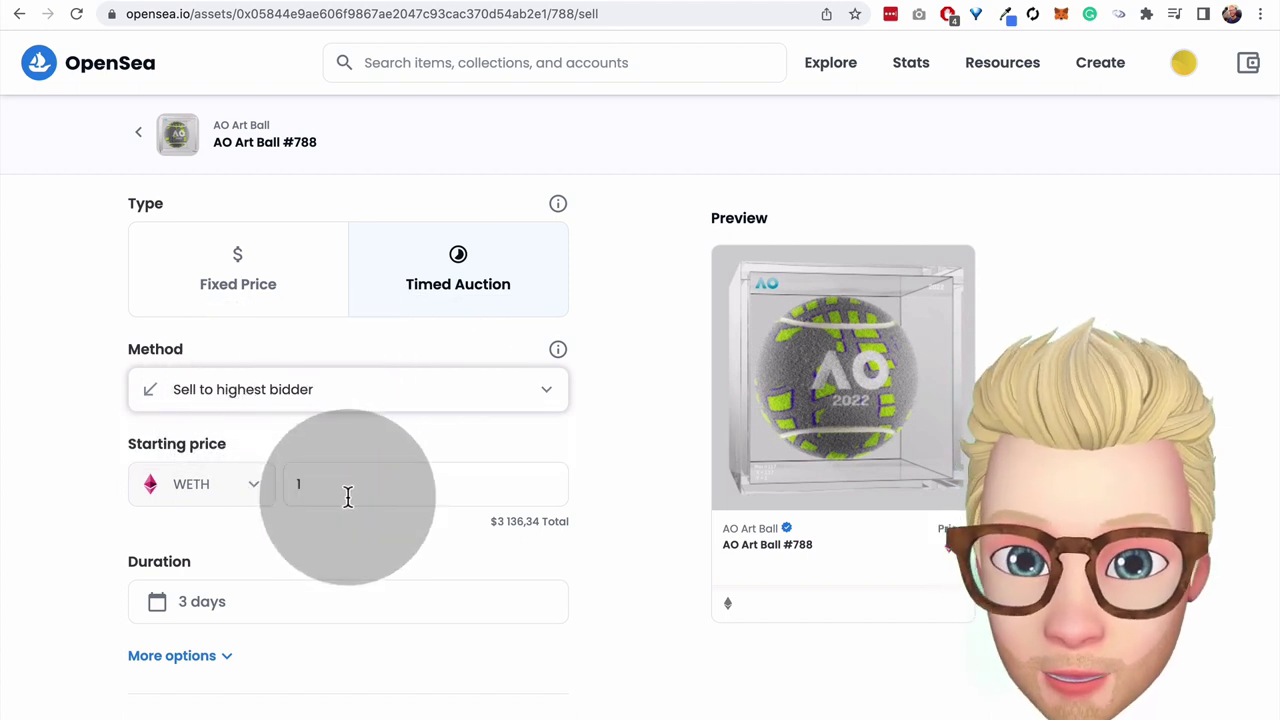
{"action": "scroll", "coordinate": [351, 478], "scroll_direction": "down", "scroll_amount": 1}
{"action": "left_click", "coordinate": [365, 386]}
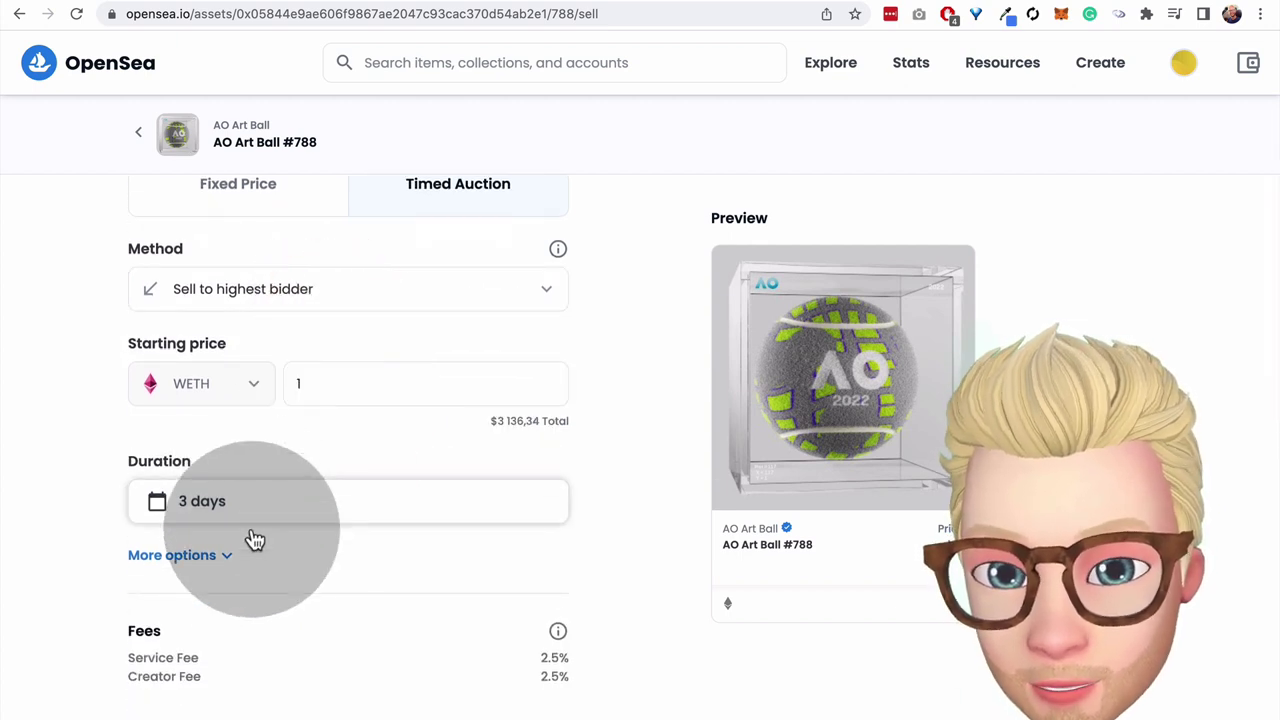
- Change the auction method to Sell with declining price and look over its price fields
{"action": "scroll", "coordinate": [332, 500], "scroll_direction": "up", "scroll_amount": 2}
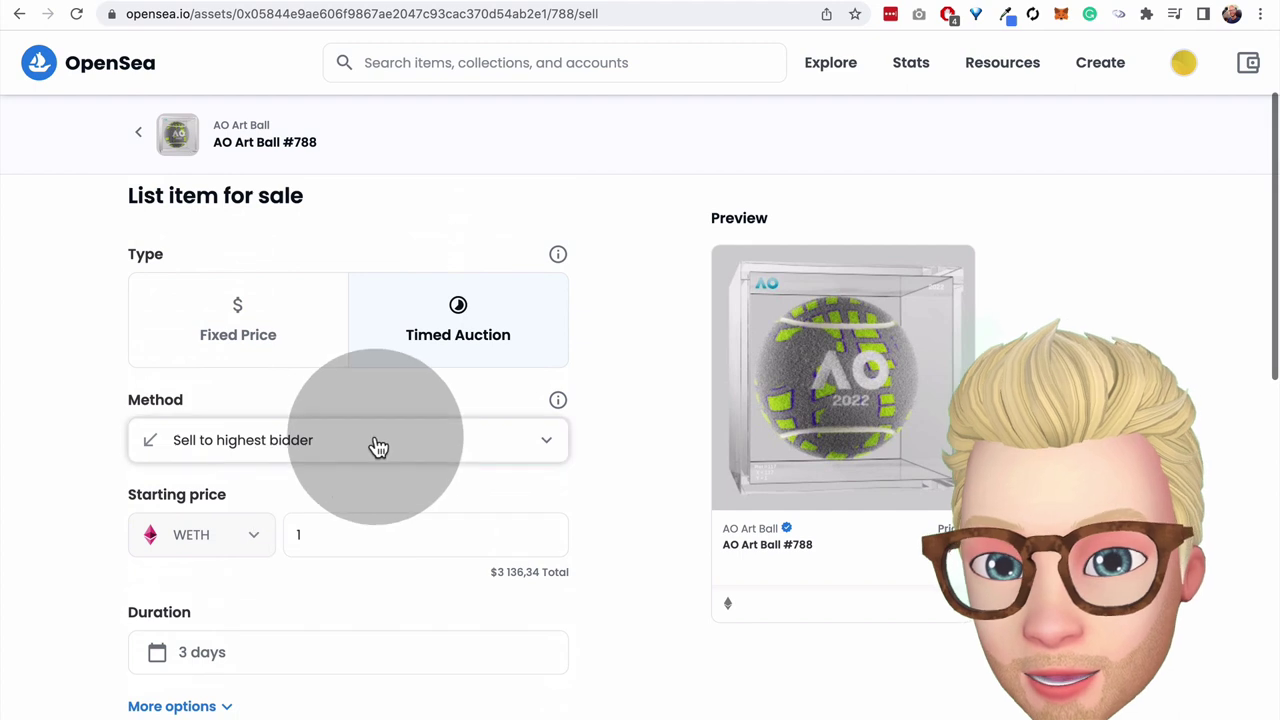
{"action": "left_click", "coordinate": [375, 440]}
{"action": "left_click", "coordinate": [318, 490]}
{"action": "scroll", "coordinate": [428, 391], "scroll_direction": "down", "scroll_amount": 2}
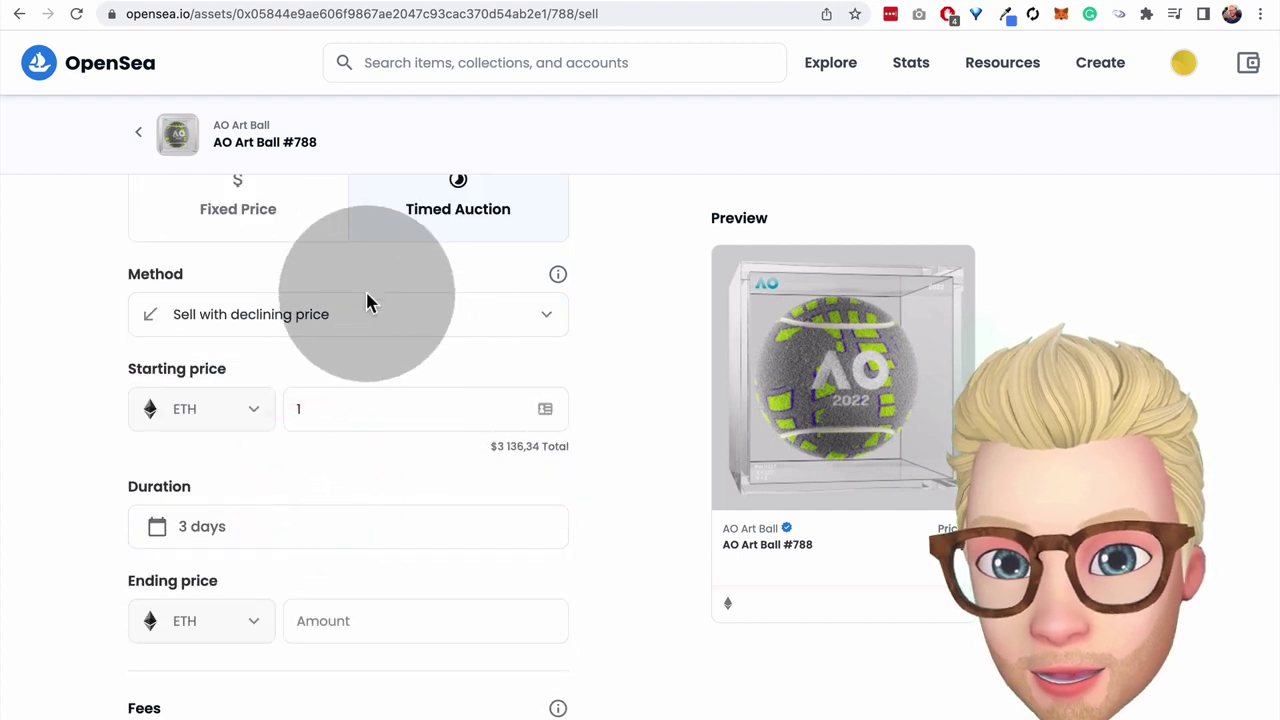
{"action": "scroll", "coordinate": [330, 430], "scroll_direction": "up", "scroll_amount": 2}
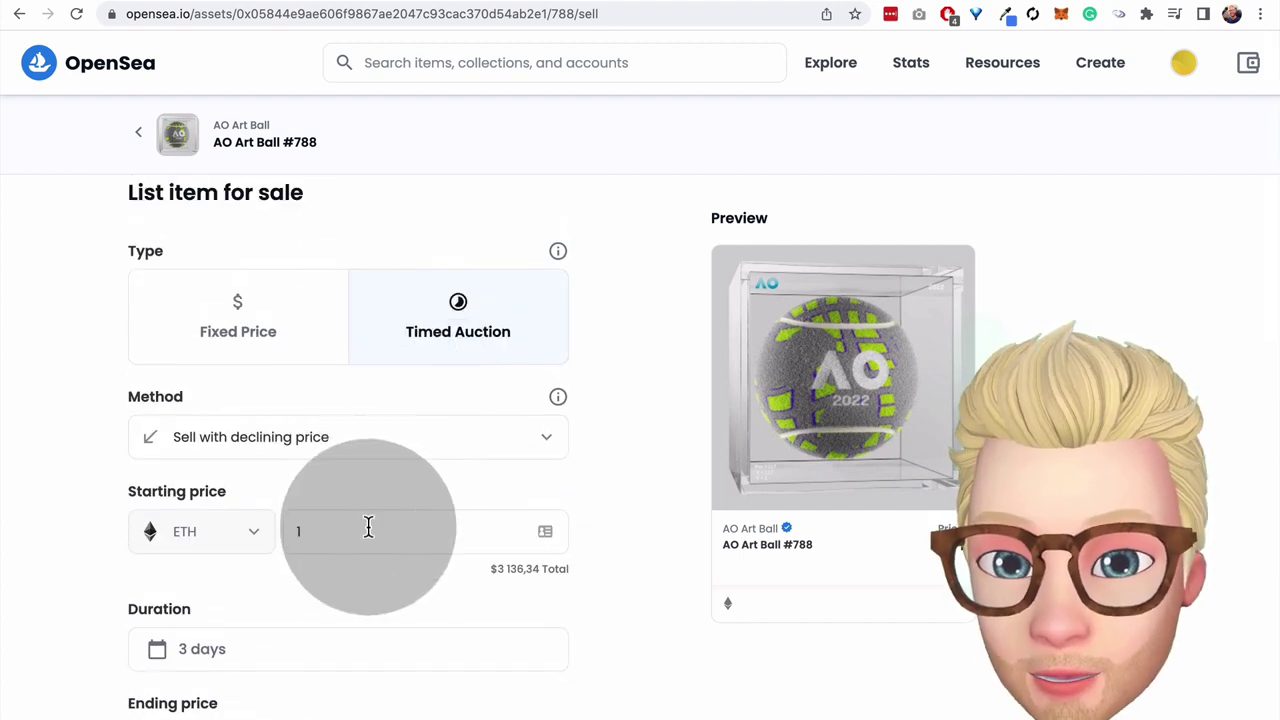
{"action": "left_click", "coordinate": [323, 491]}
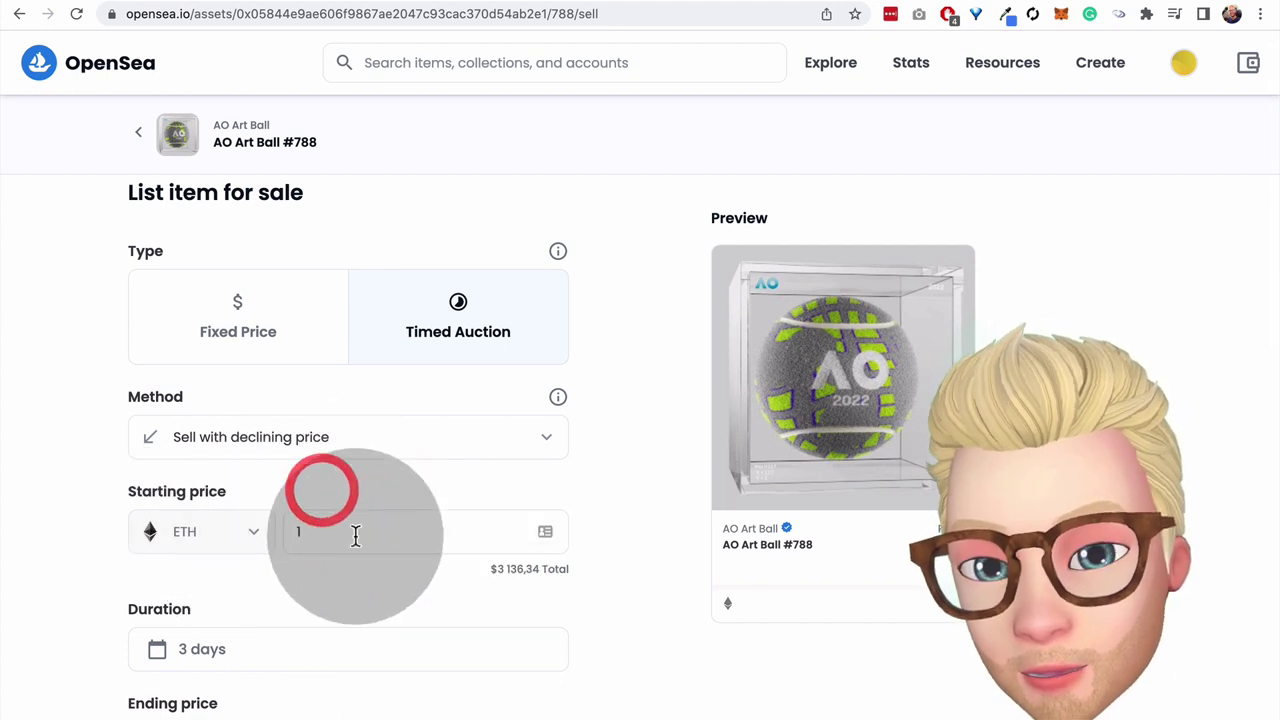
{"action": "scroll", "coordinate": [100, 494], "scroll_direction": "down", "scroll_amount": 2}
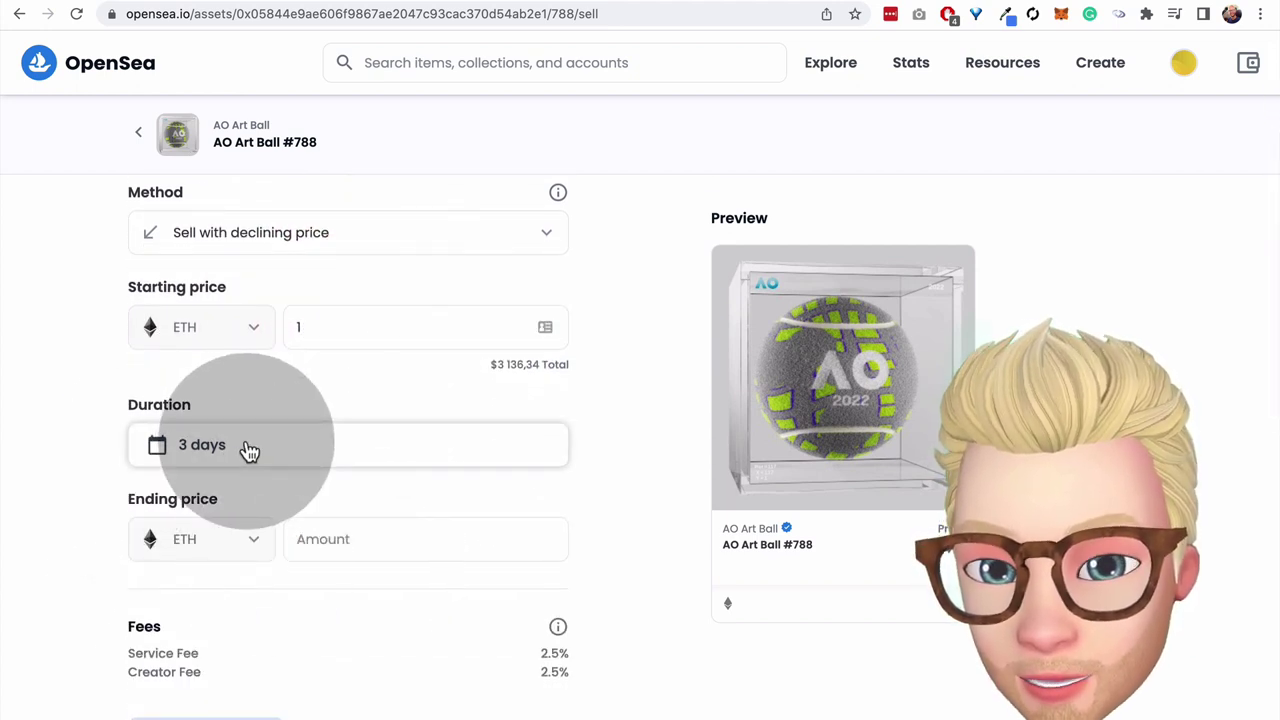
- Check the date range options for the auction and set the ending price to 0.1 ETH
{"action": "left_click", "coordinate": [318, 574]}
{"action": "left_click", "coordinate": [381, 430]}
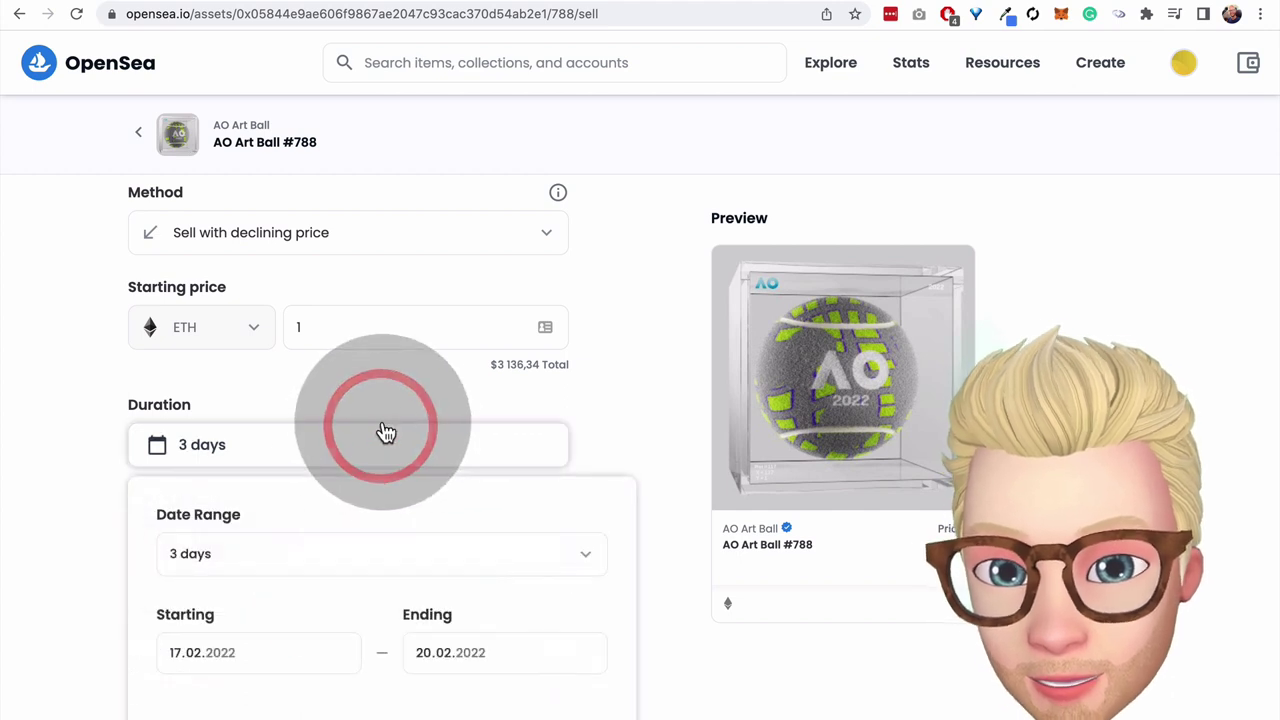
{"action": "left_click", "coordinate": [408, 390]}
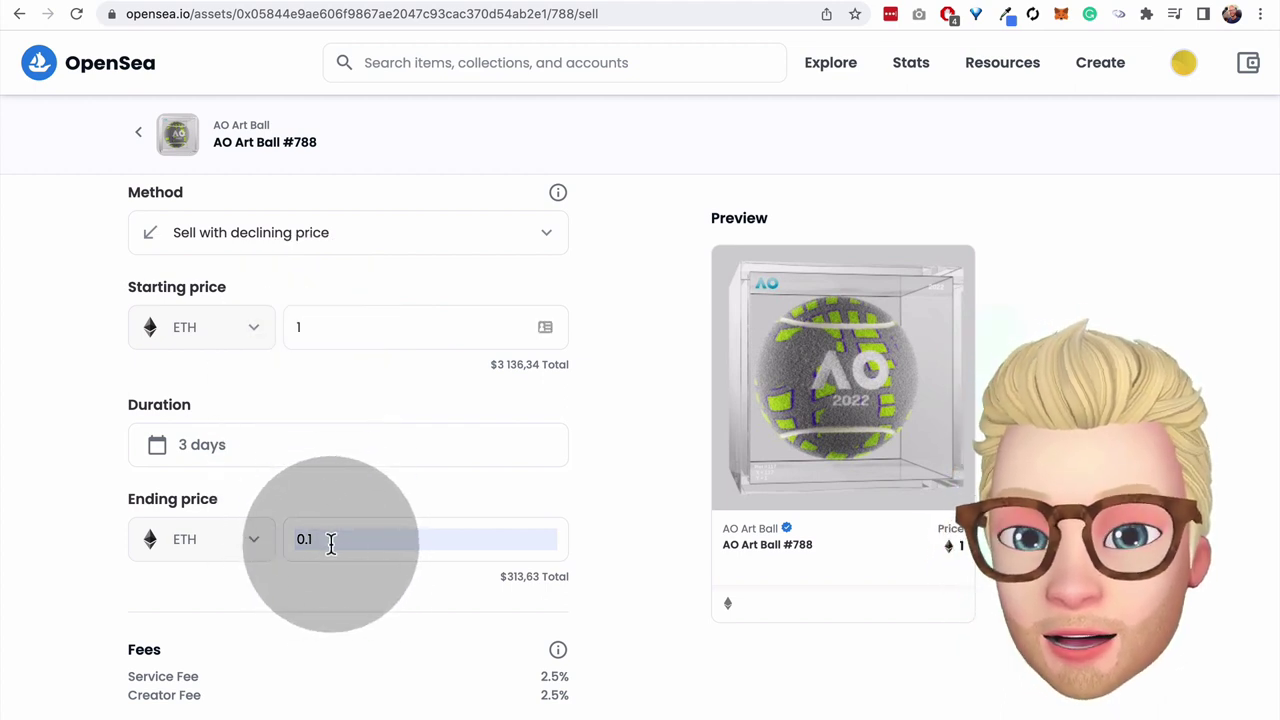
- Switch the sale type back to Fixed Price and check the price suggestions
{"action": "scroll", "coordinate": [342, 521], "scroll_direction": "up", "scroll_amount": 3}
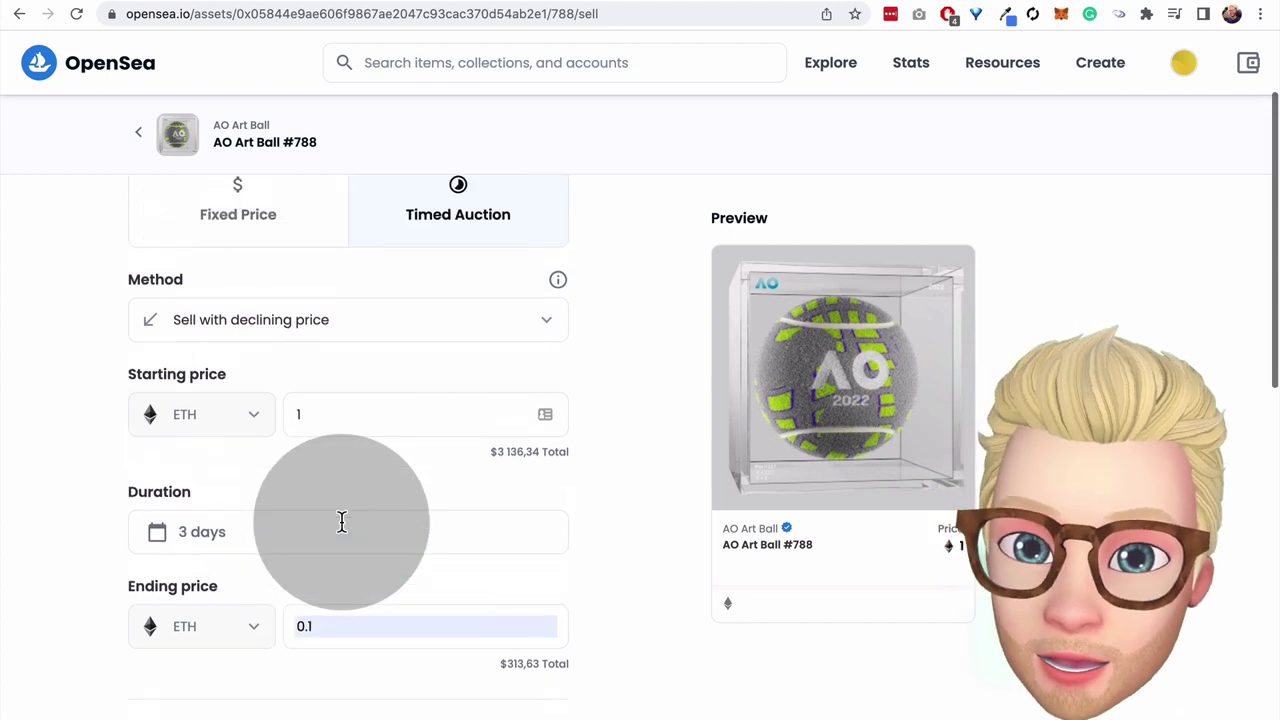
{"action": "left_click", "coordinate": [258, 345]}
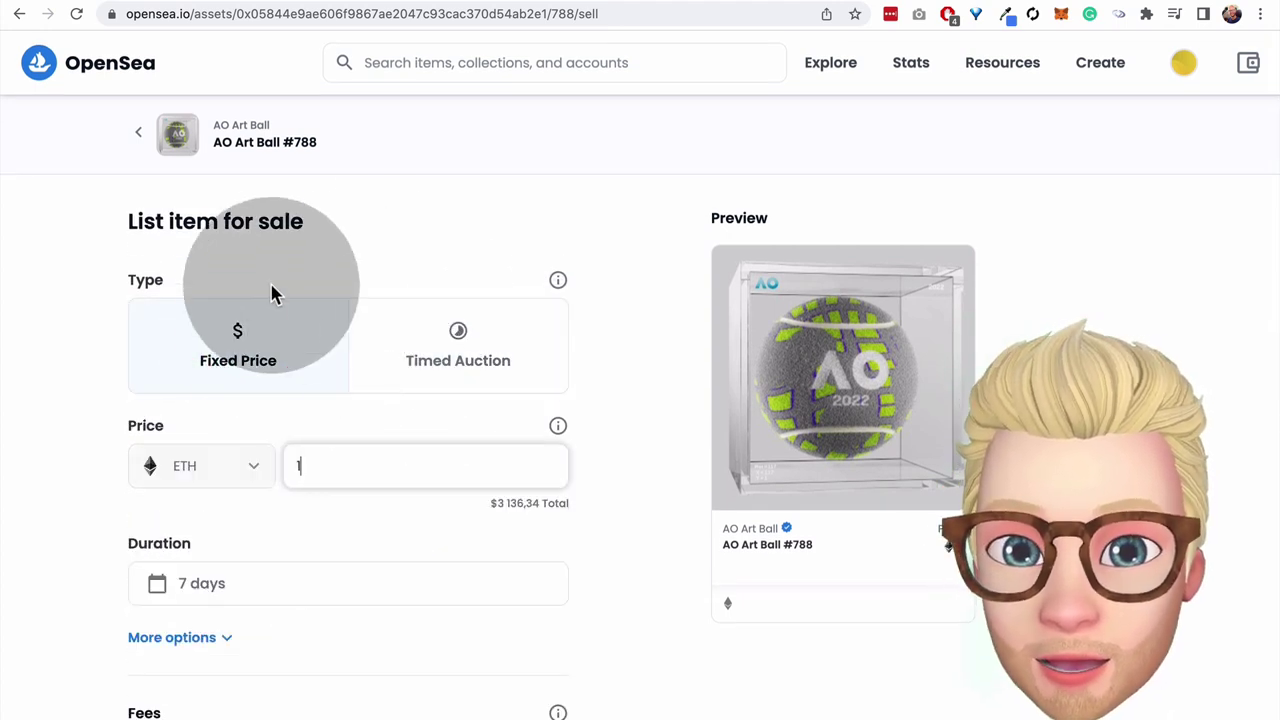
{"action": "scroll", "coordinate": [320, 315], "scroll_direction": "down", "scroll_amount": 2}
{"action": "left_click", "coordinate": [334, 368]}
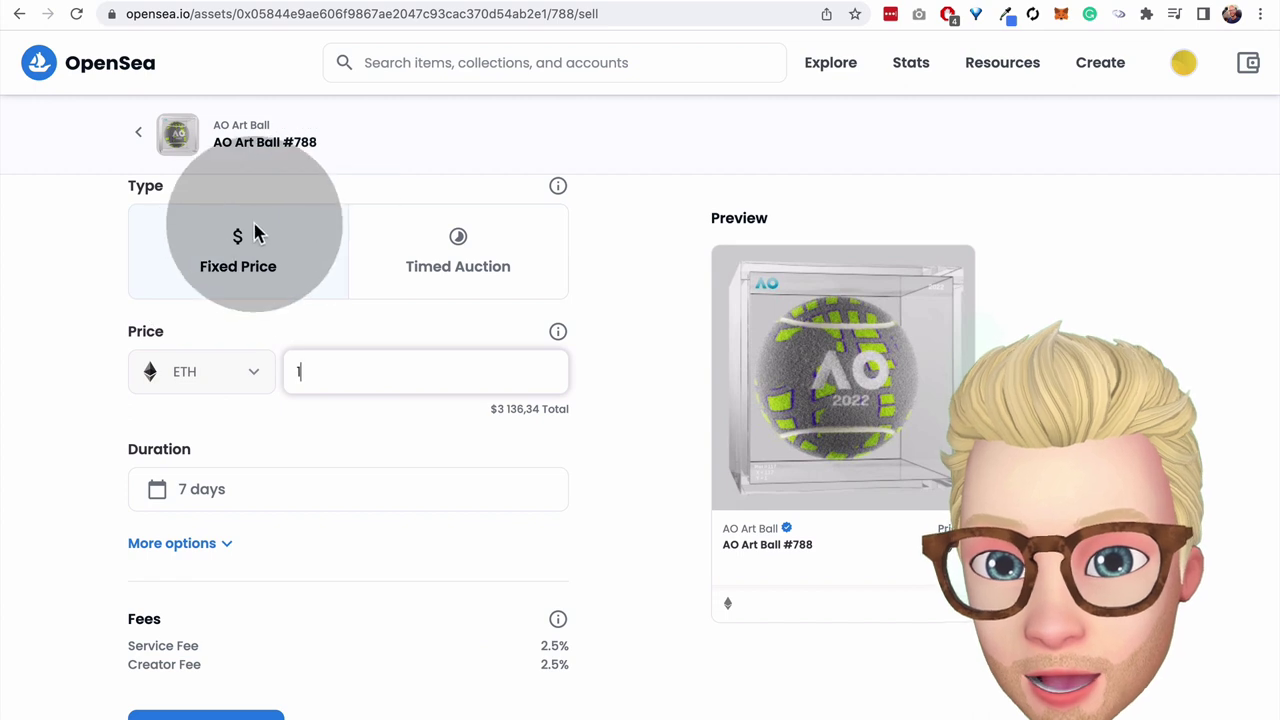
{"action": "left_click", "coordinate": [346, 323]}
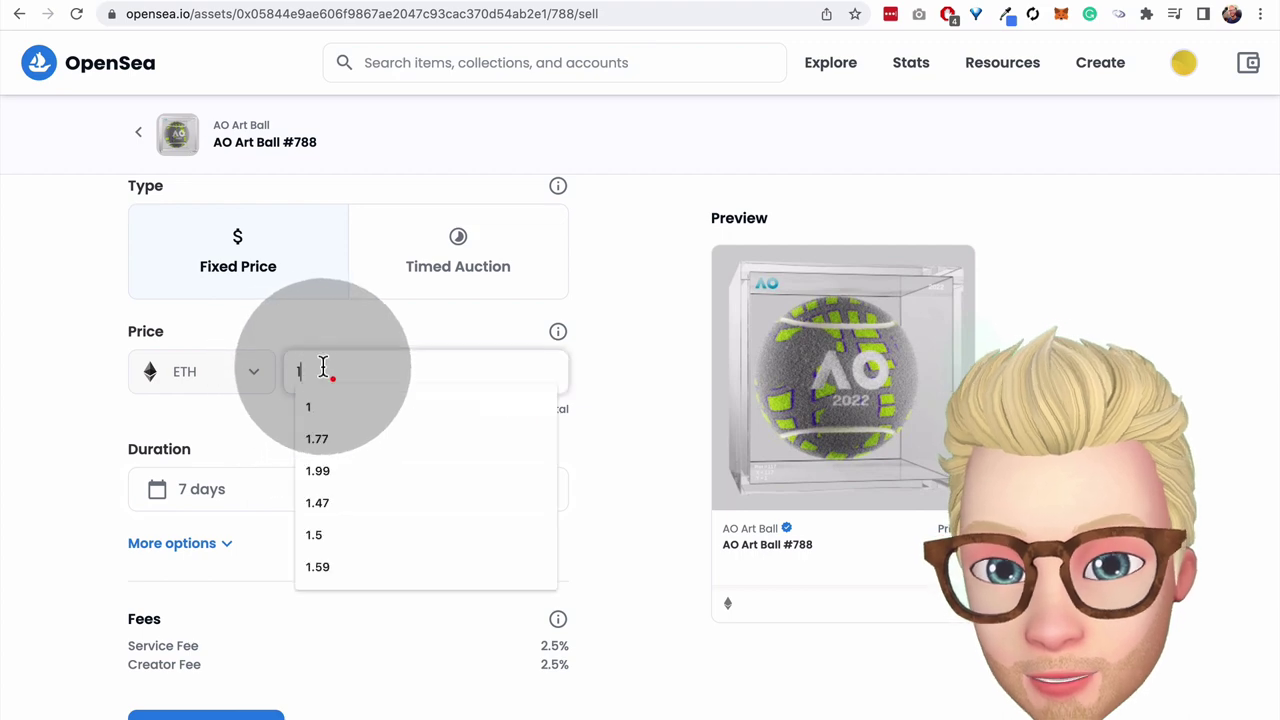
{"action": "left_click", "coordinate": [240, 409]}
- Set the listing duration to 1 day, running from 17.02.2022 to 18.02.2022
{"action": "left_click", "coordinate": [286, 480]}
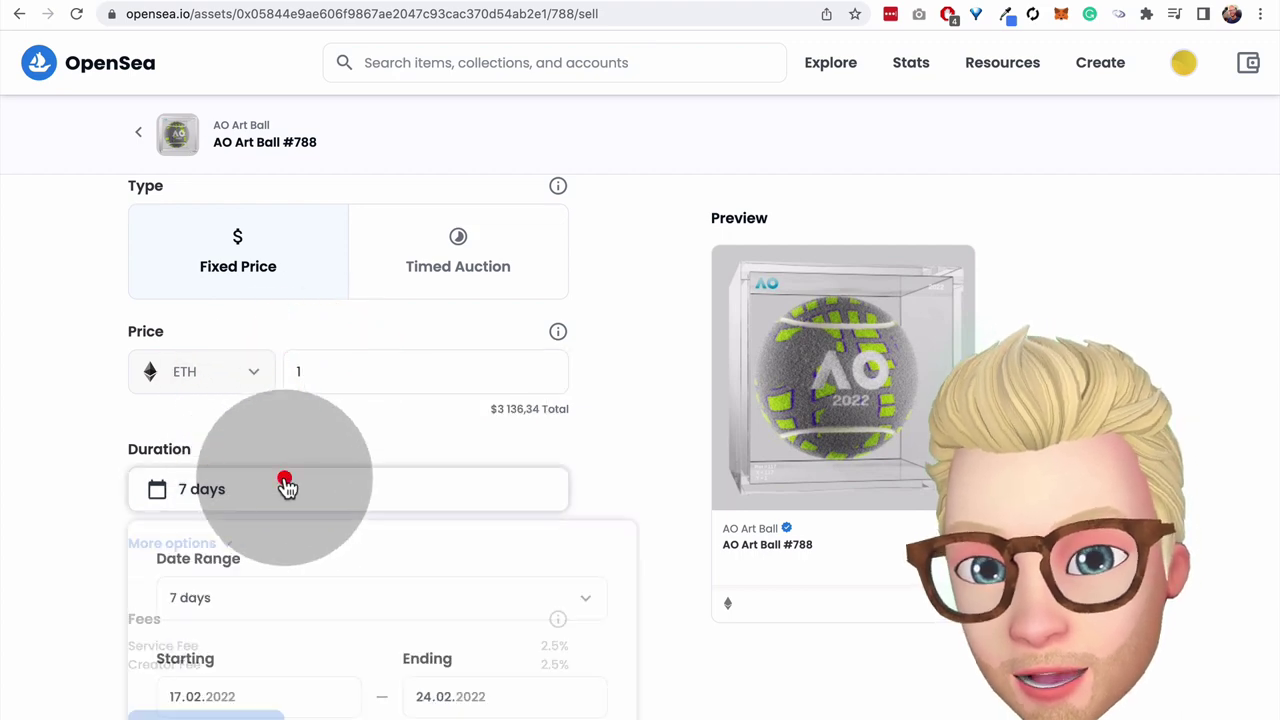
{"action": "scroll", "coordinate": [369, 383], "scroll_direction": "down", "scroll_amount": 4}
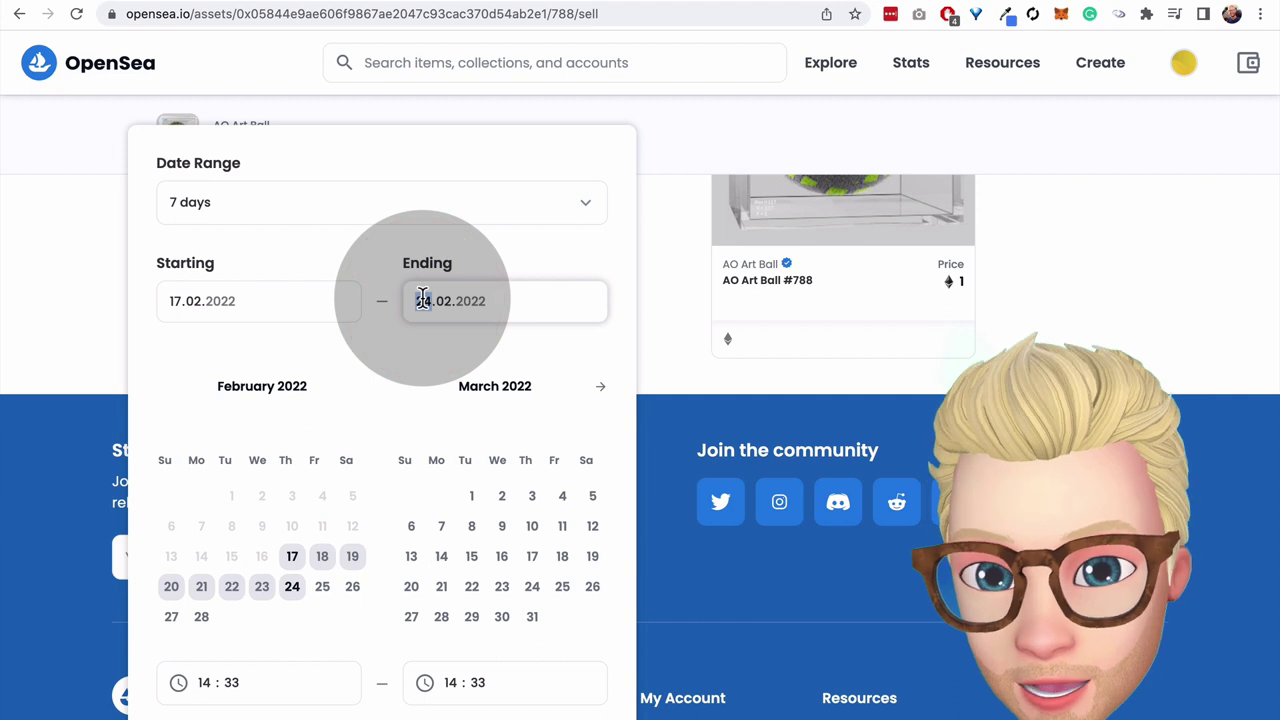
{"action": "type", "text": "17"}
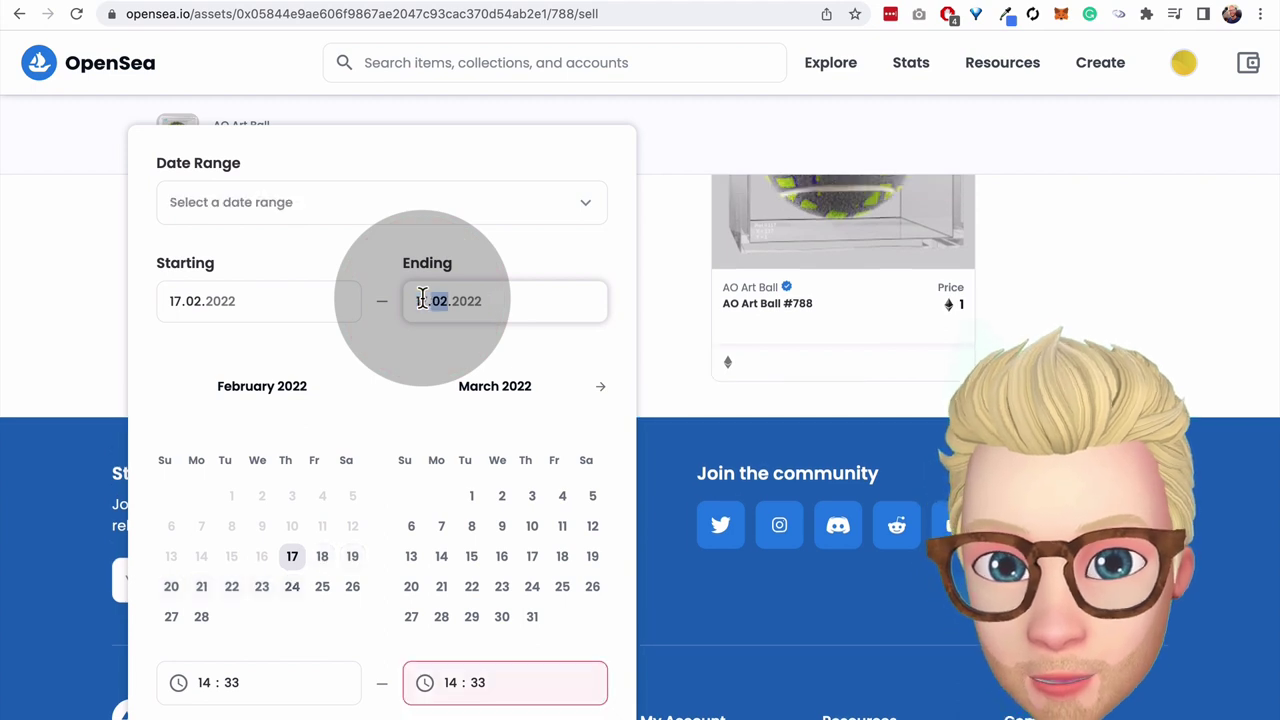
{"action": "left_click", "coordinate": [336, 205]}
{"action": "left_click", "coordinate": [268, 248]}
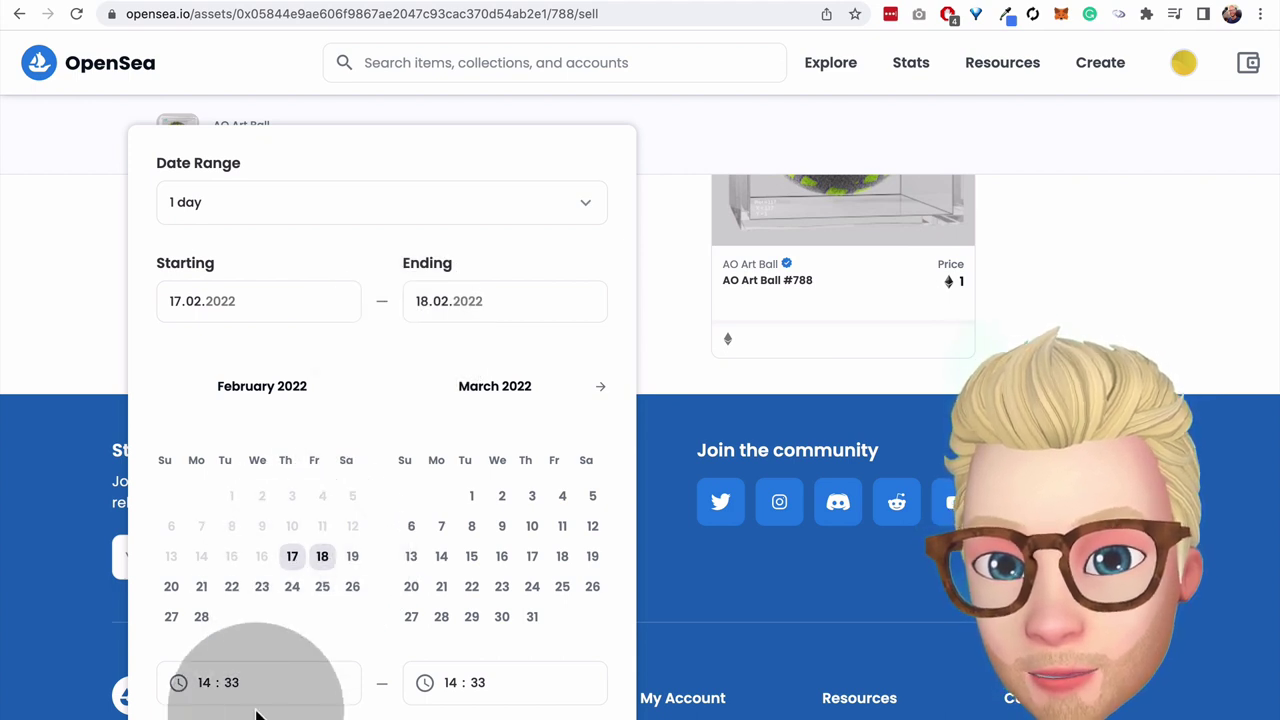
{"action": "left_click", "coordinate": [686, 278]}
- Review the type, price, duration and fees of the AO Art Ball #788 listing and complete it
{"action": "scroll", "coordinate": [686, 278], "scroll_direction": "up", "scroll_amount": 4}
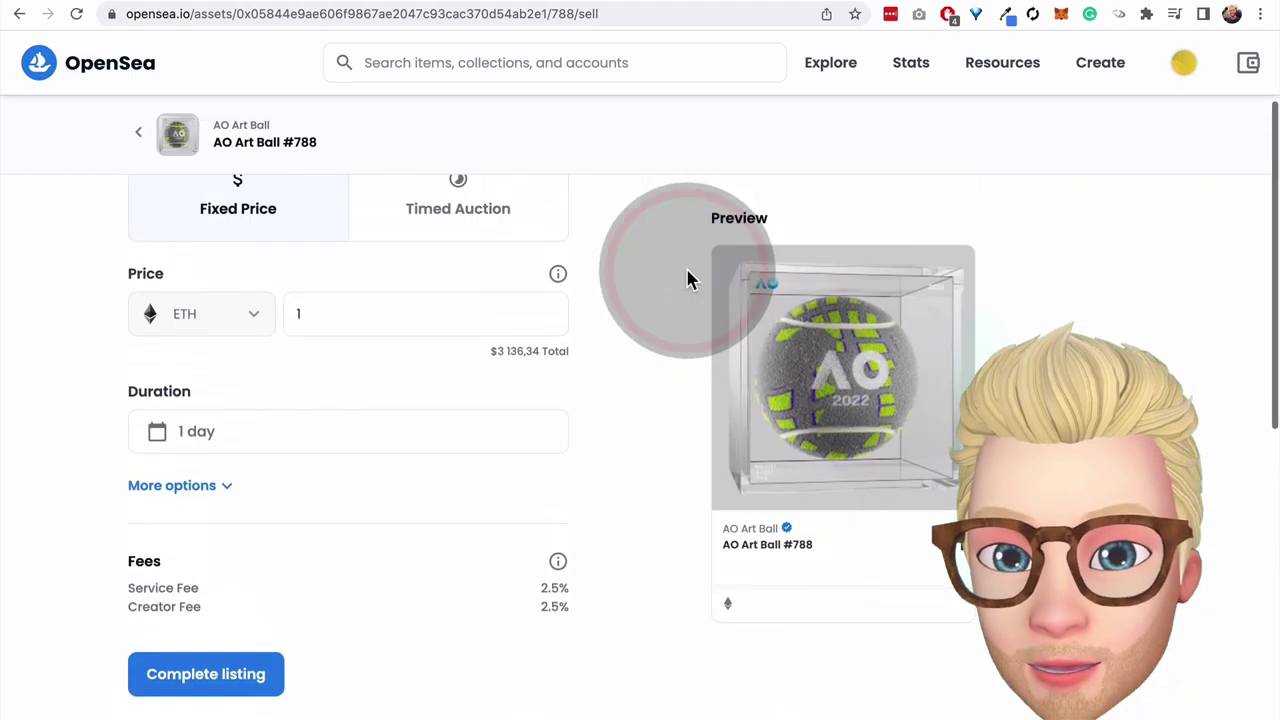
{"action": "scroll", "coordinate": [686, 278], "scroll_direction": "up", "scroll_amount": 3}
{"action": "scroll", "coordinate": [686, 278], "scroll_direction": "down", "scroll_amount": 3}
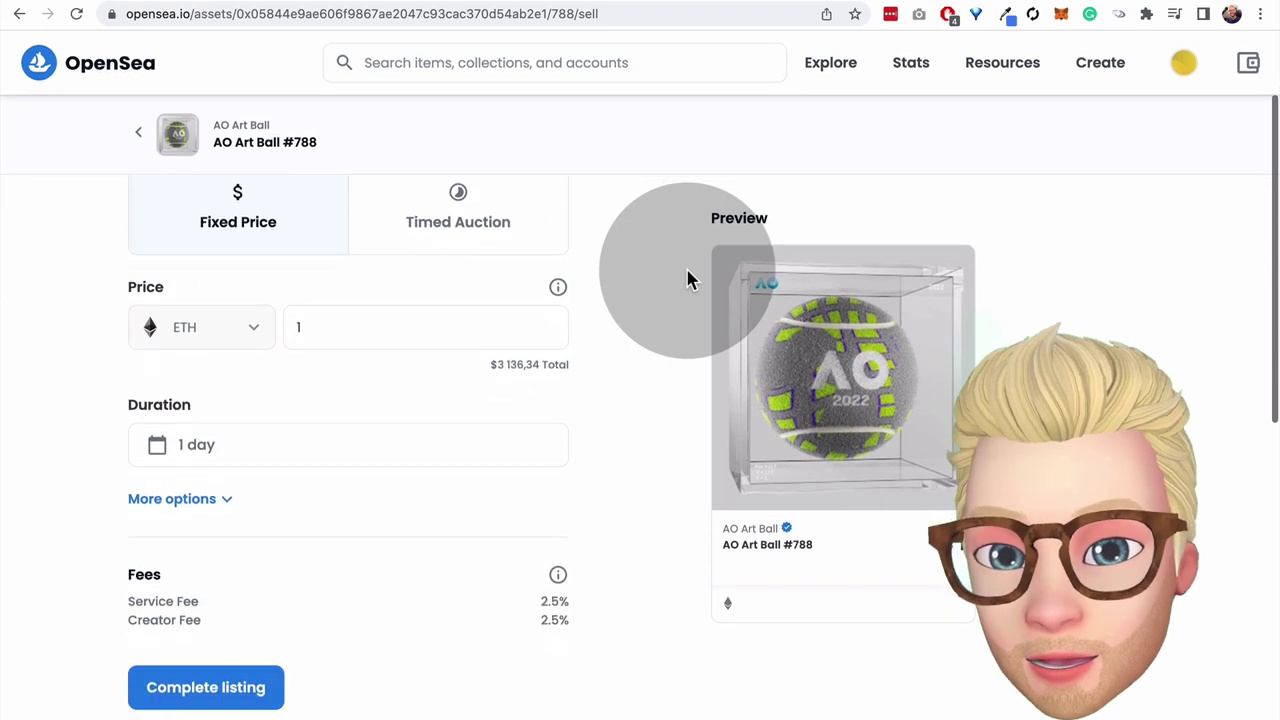
{"action": "scroll", "coordinate": [409, 574], "scroll_direction": "up", "scroll_amount": 3}
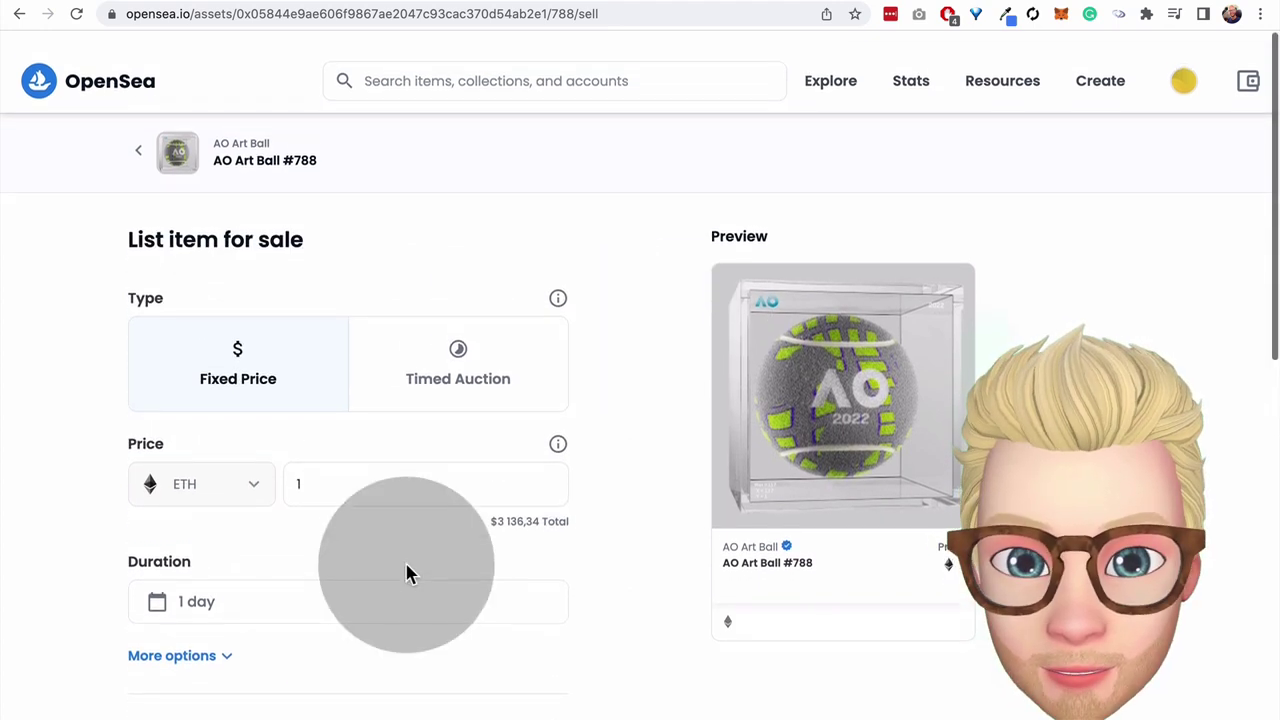
{"action": "scroll", "coordinate": [409, 574], "scroll_direction": "down", "scroll_amount": 1}
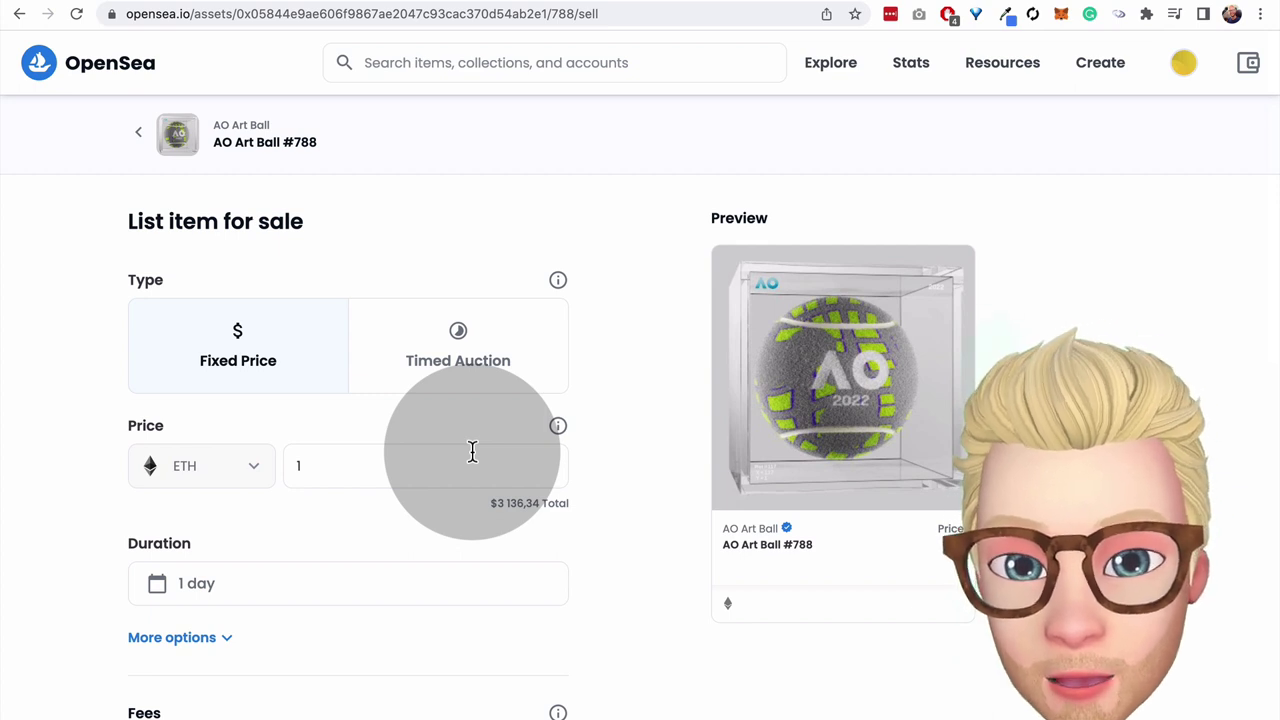
{"action": "scroll", "coordinate": [473, 452], "scroll_direction": "down", "scroll_amount": 3}
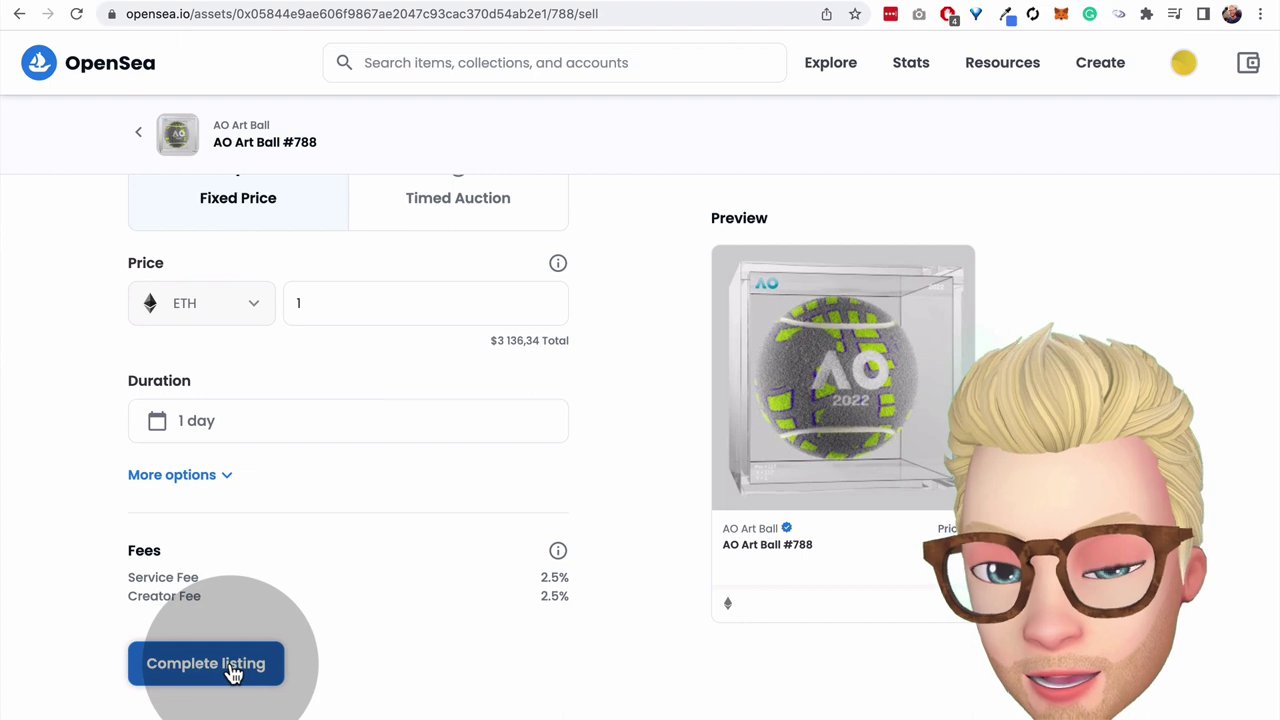
{"action": "left_click", "coordinate": [231, 674]}
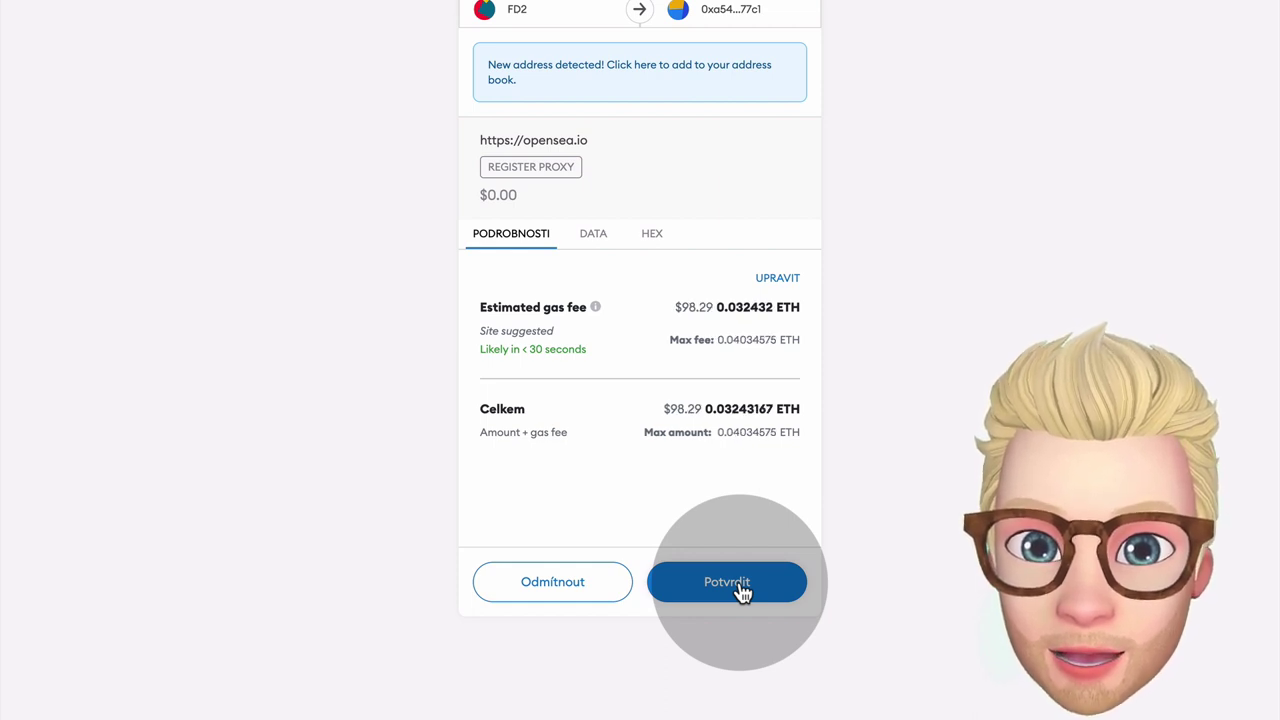
- Confirm the Register Proxy and Set Approval For All transactions in the crypto wallet
{"action": "left_click", "coordinate": [740, 584]}
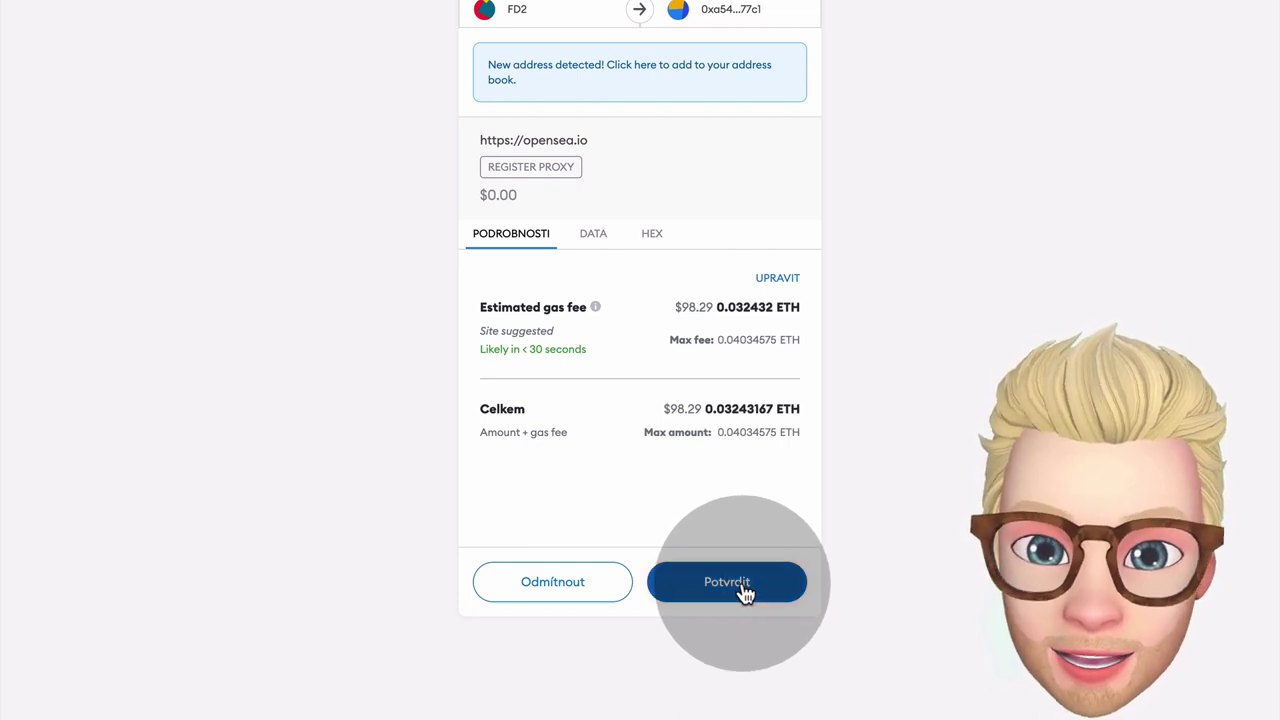
{"action": "left_click", "coordinate": [744, 590]}
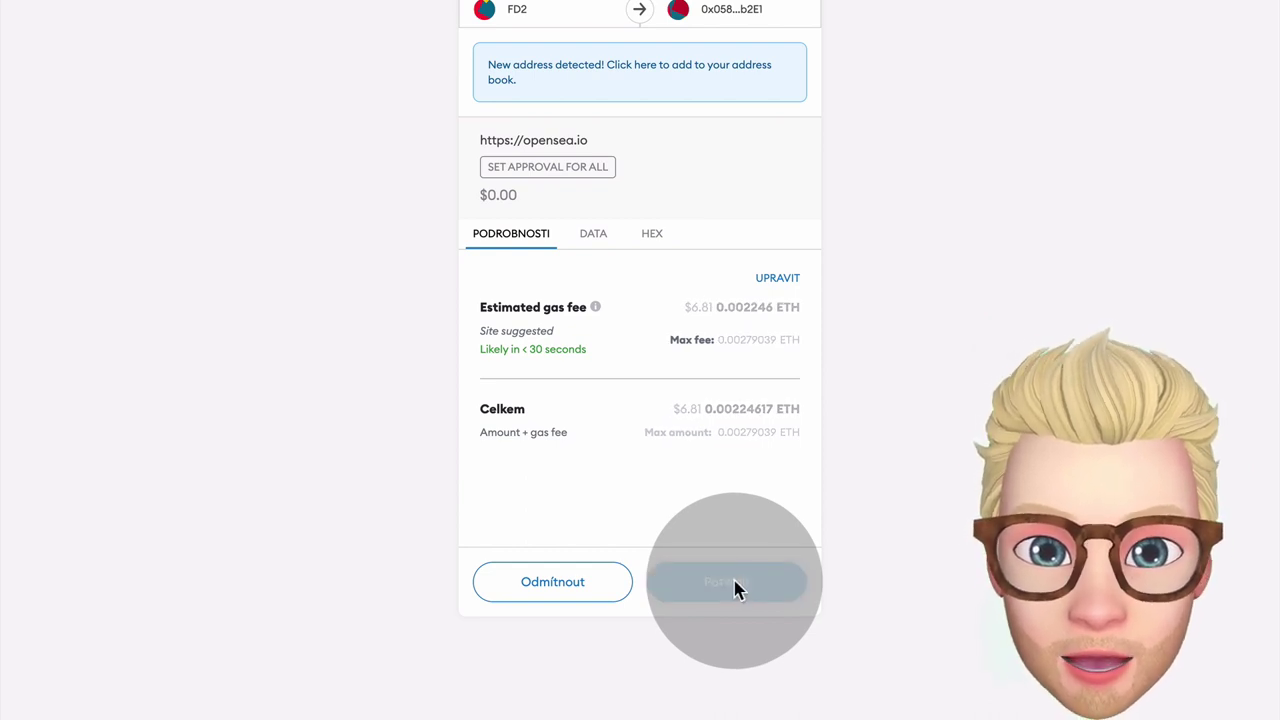
{"action": "left_click", "coordinate": [737, 590]}
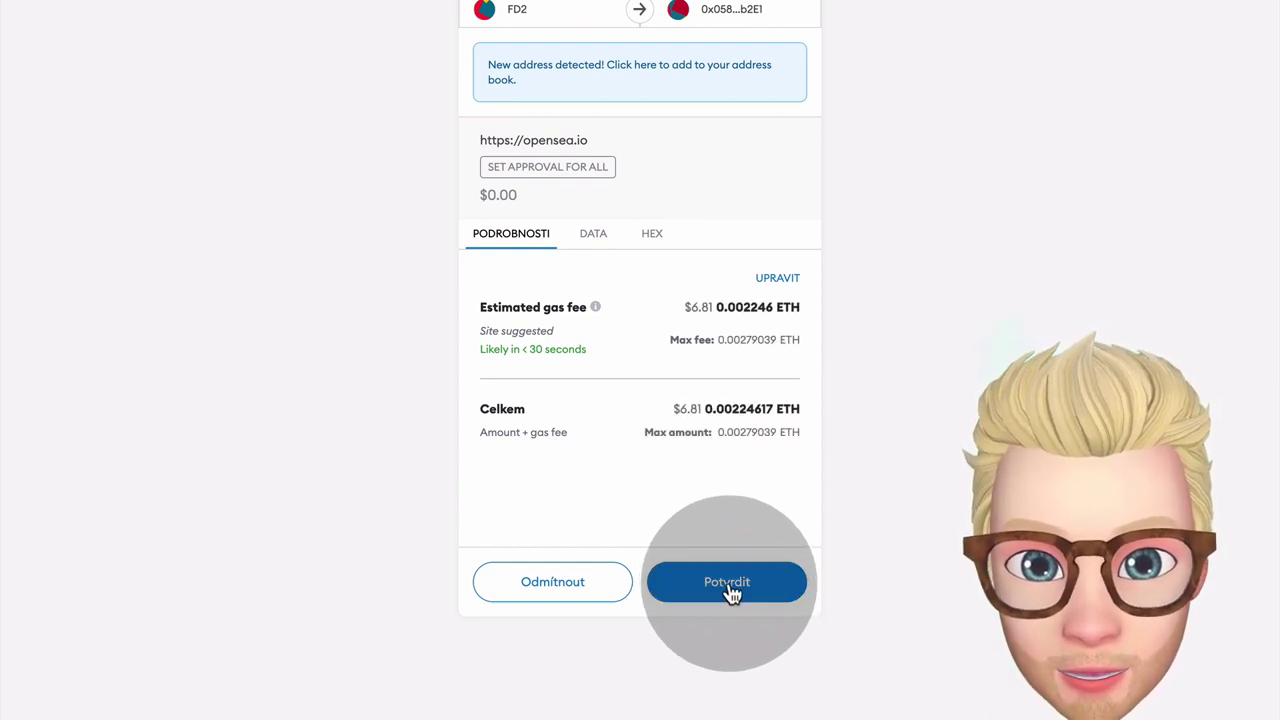
- Finish the listing by confirming Set Approval For All and signing the OpenSea request in the wallet, and open the listed item's page
{"action": "left_click", "coordinate": [735, 590]}
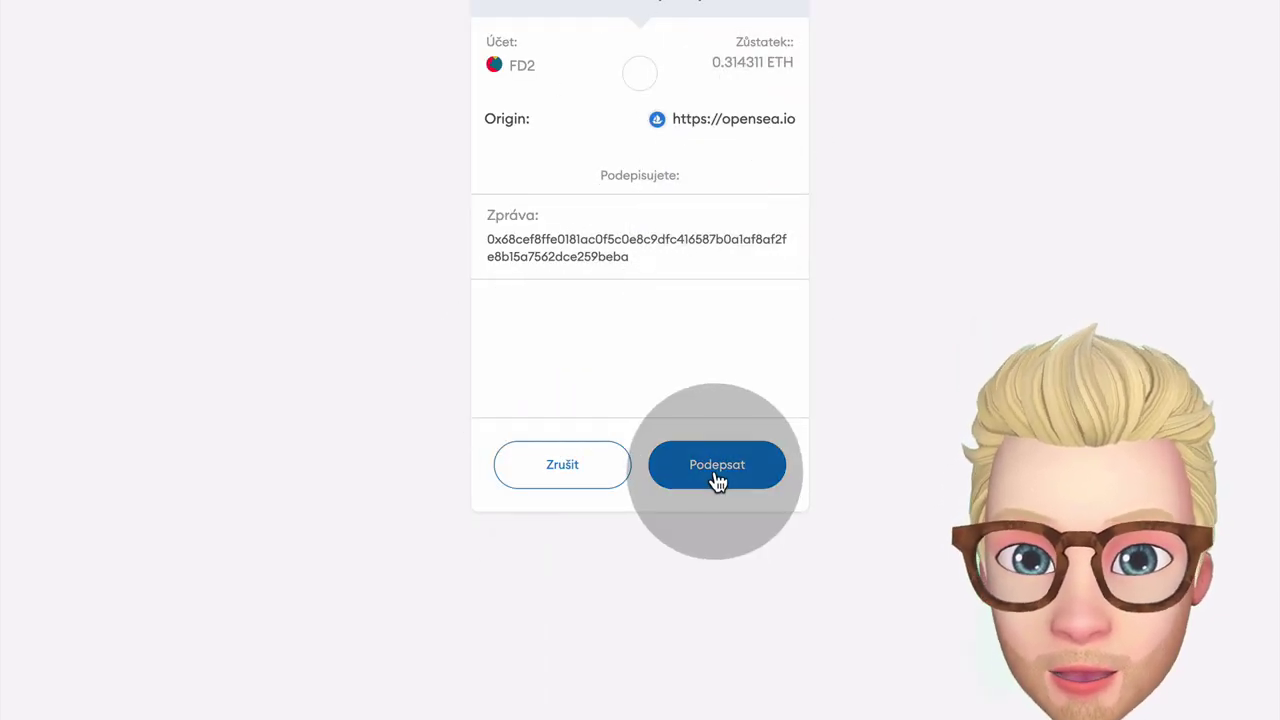
{"action": "left_click", "coordinate": [714, 473]}
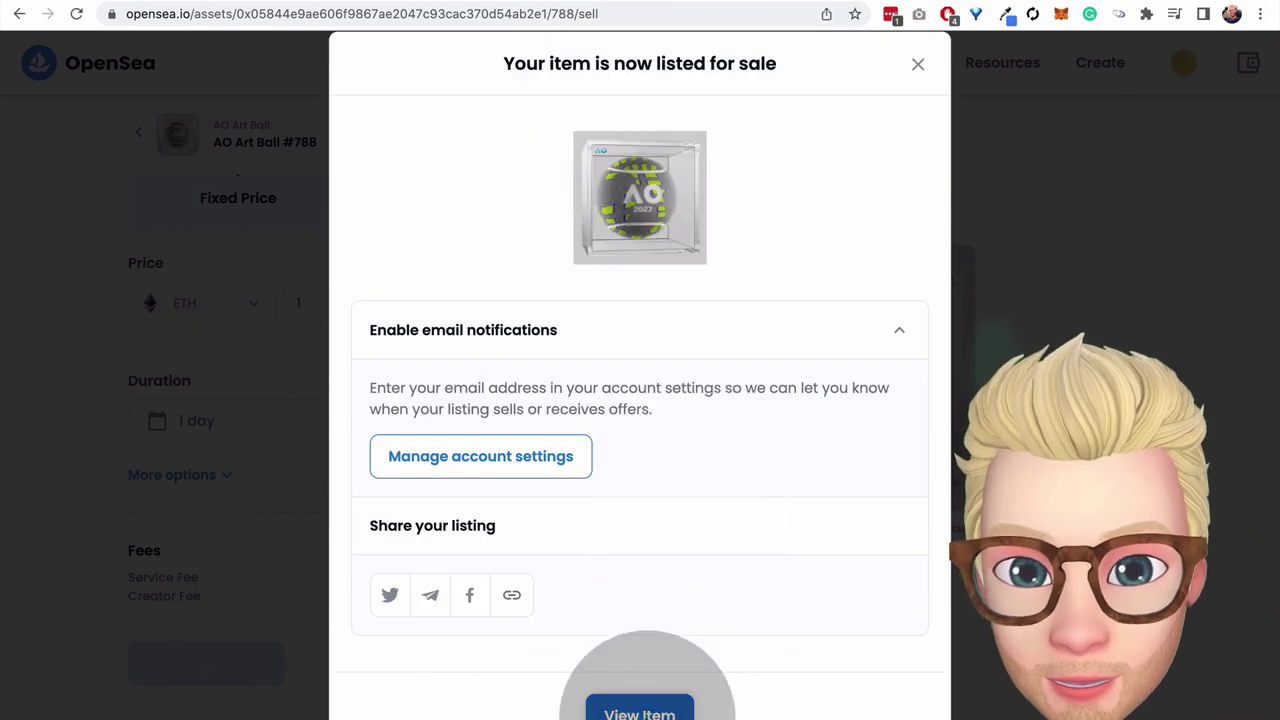
{"action": "left_click", "coordinate": [640, 712]}
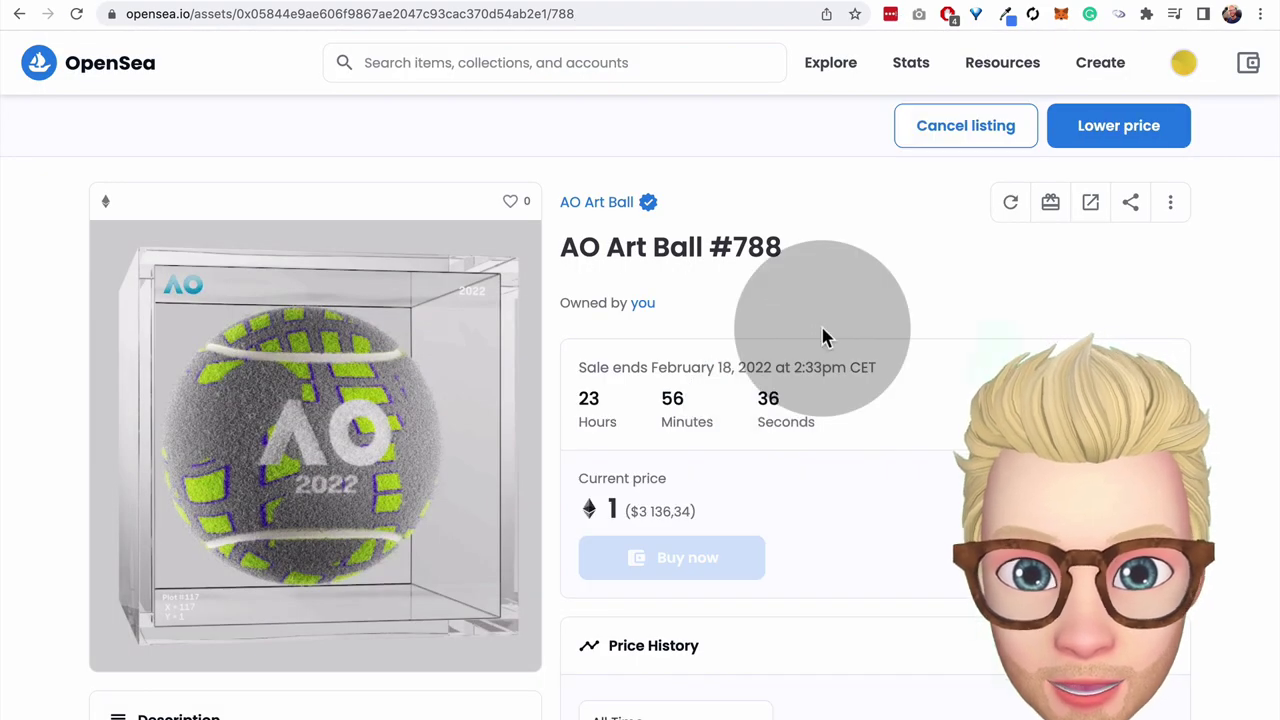
- Examine the AO Art Ball #788 listing page, including its sale countdown, current price and price history
{"action": "scroll", "coordinate": [660, 515], "scroll_direction": "down", "scroll_amount": 1}
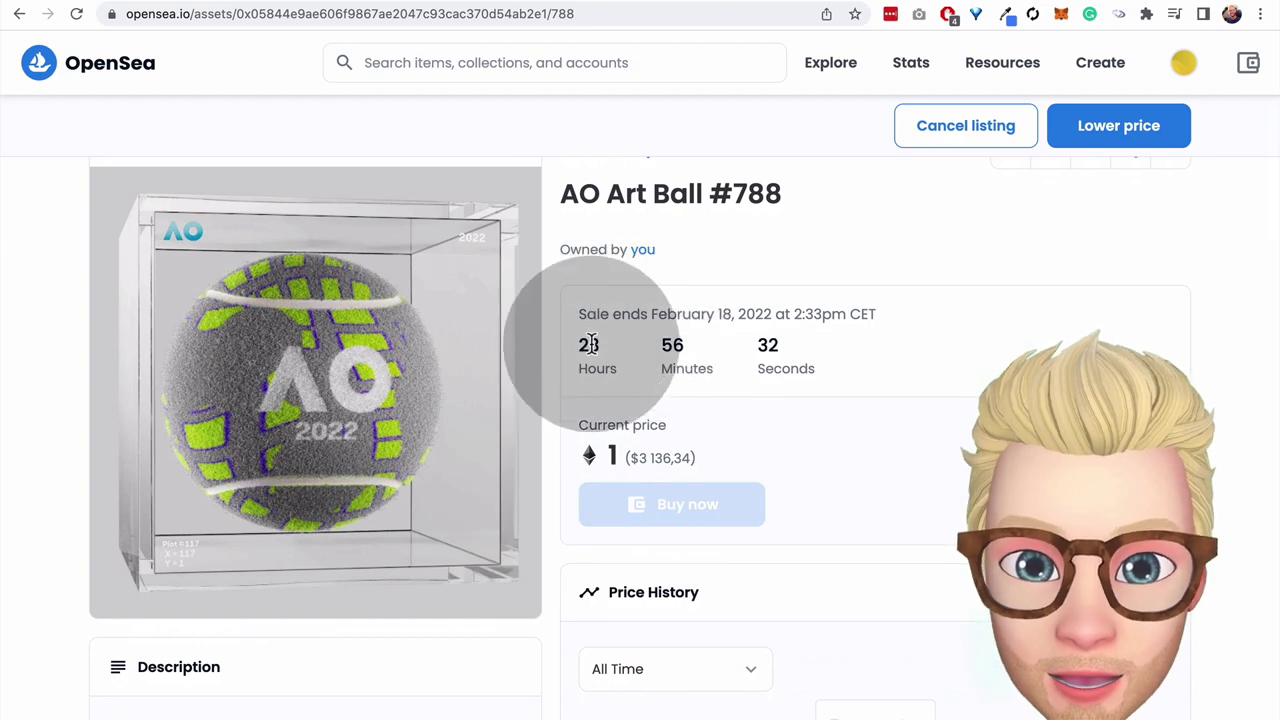
{"action": "left_click_drag", "start_coordinate": [586, 344], "coordinate": [812, 355]}
{"action": "scroll", "coordinate": [808, 345], "scroll_direction": "down", "scroll_amount": 2}
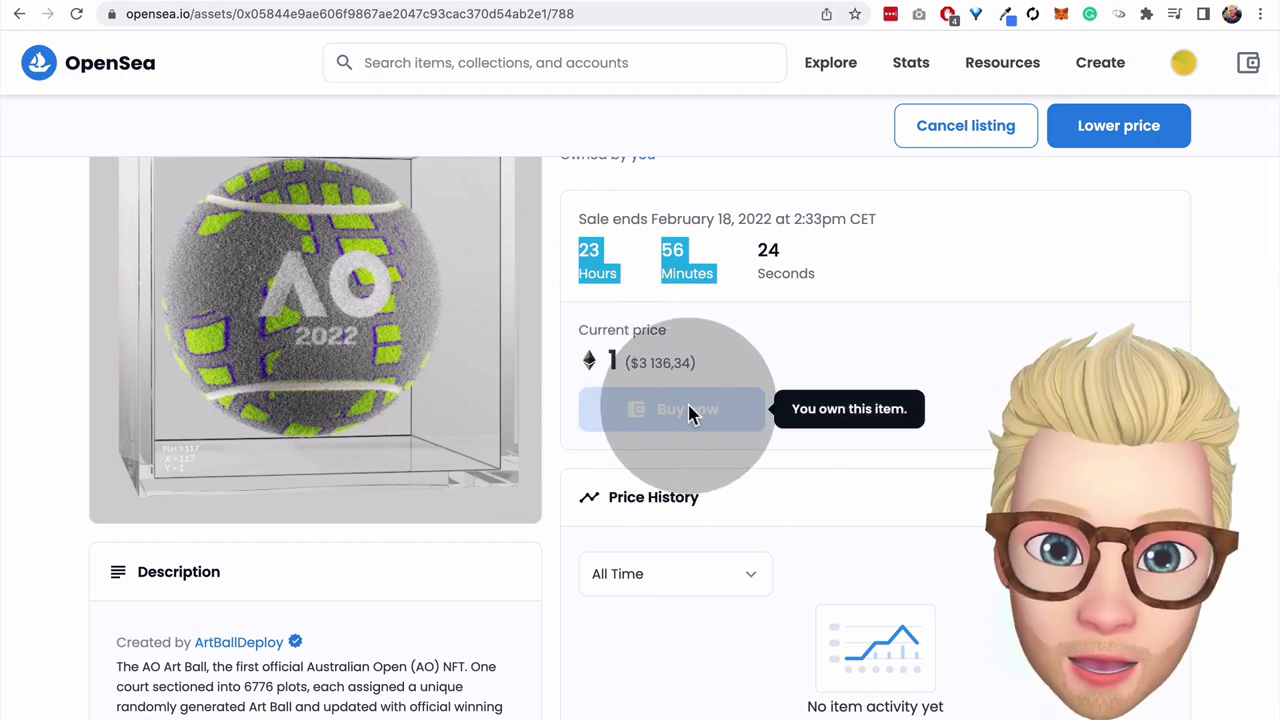
{"action": "scroll", "coordinate": [623, 403], "scroll_direction": "down", "scroll_amount": 3}
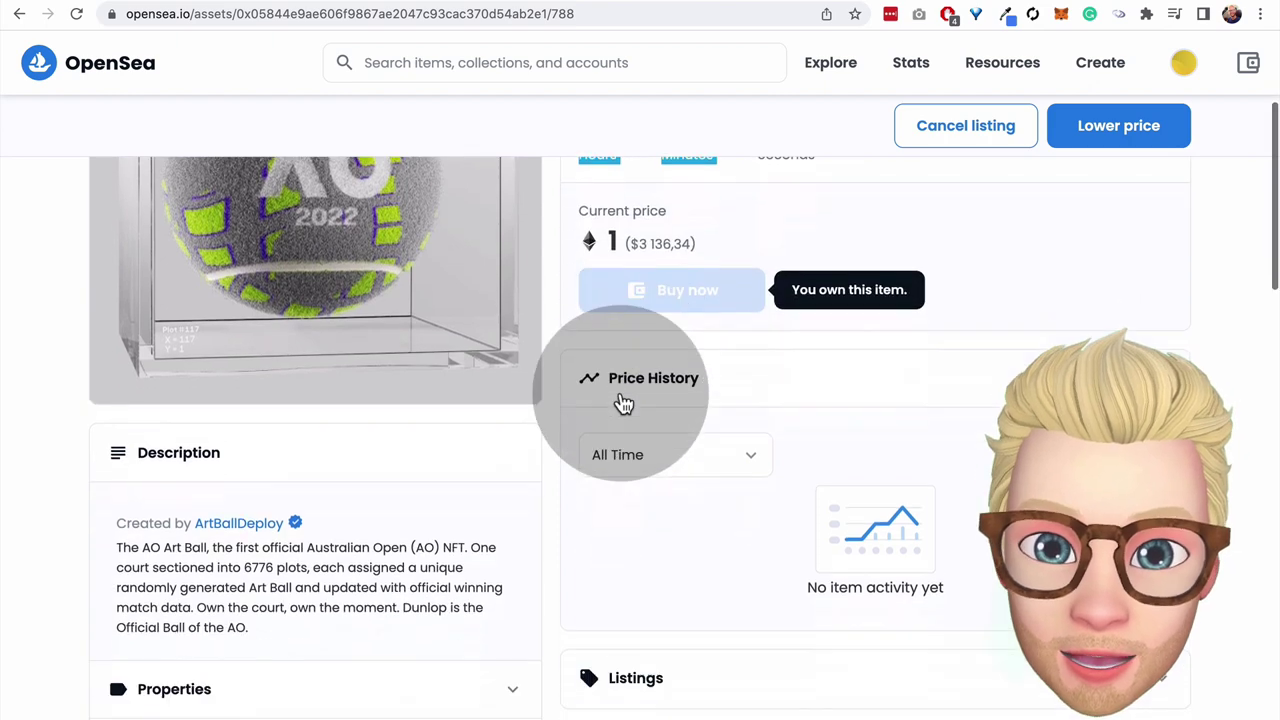
{"action": "scroll", "coordinate": [623, 403], "scroll_direction": "up", "scroll_amount": 5}
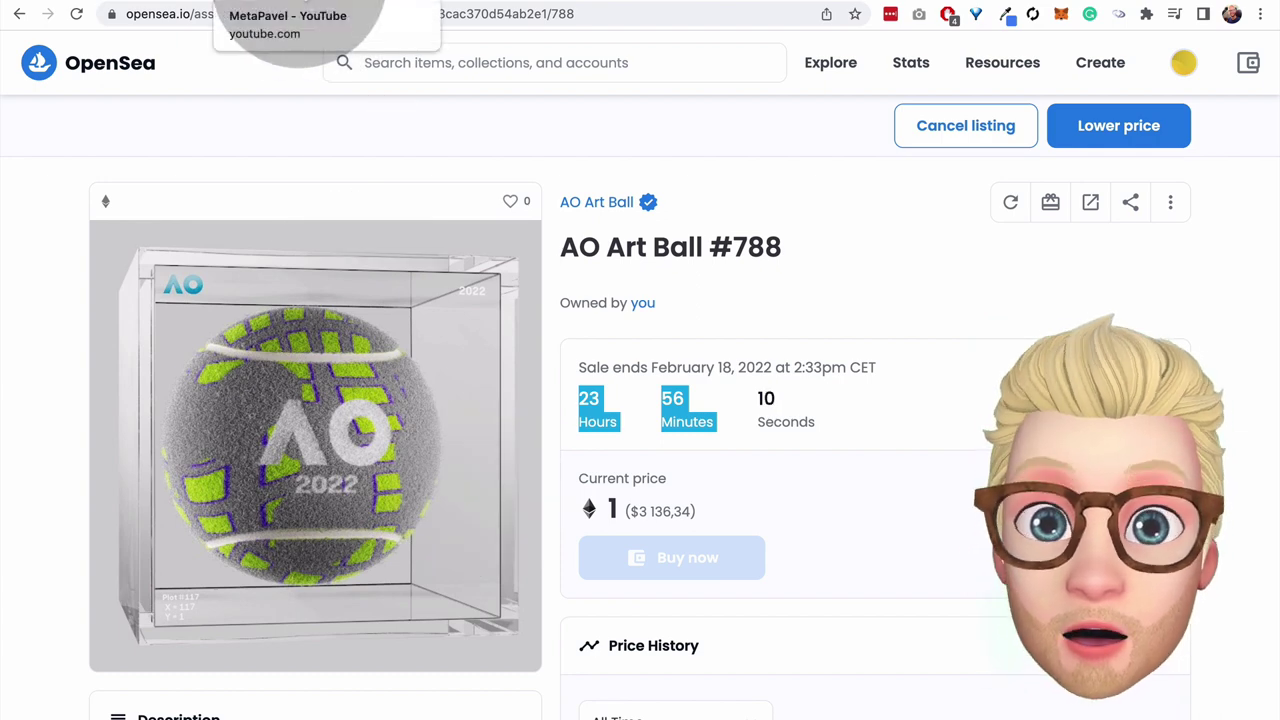
- Switch to YouTube, open the video "NFT: Jak ušetřit na Ethereum poplatcích (tzv. gas fees)", pause it and return to OpenSea
{"action": "left_click", "coordinate": [290, 8]}
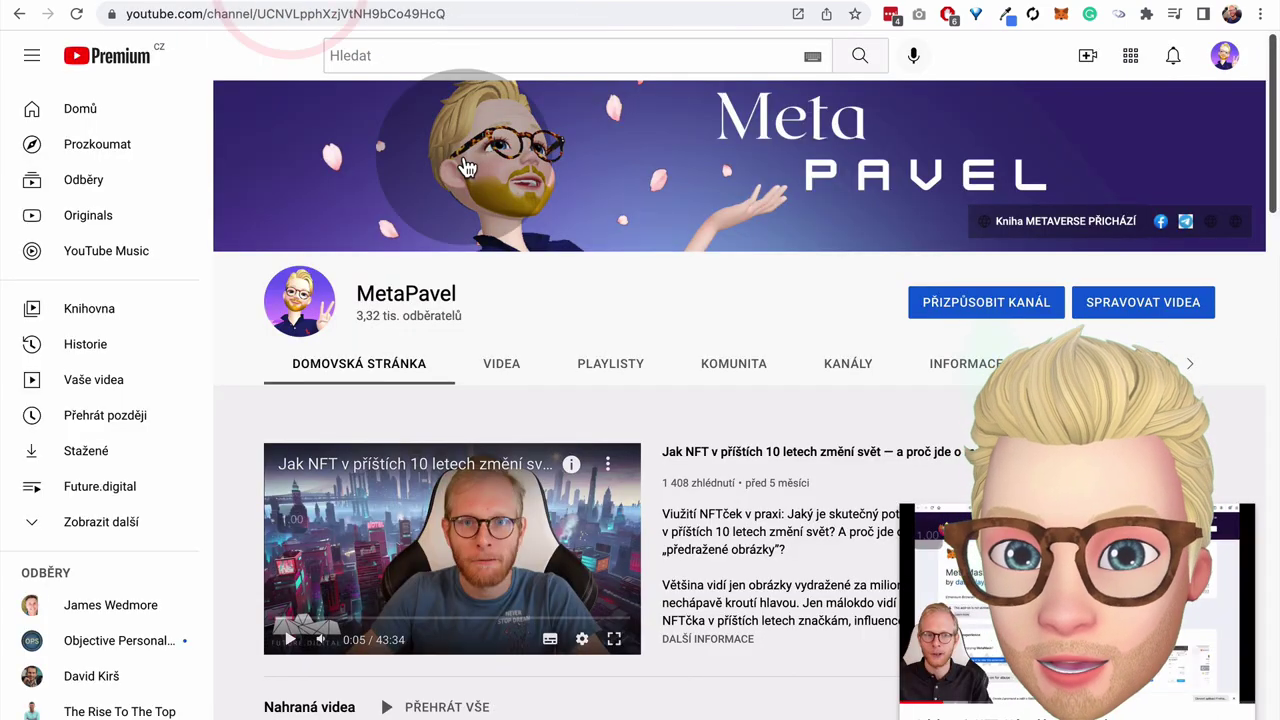
{"action": "scroll", "coordinate": [680, 286], "scroll_direction": "down", "scroll_amount": 4}
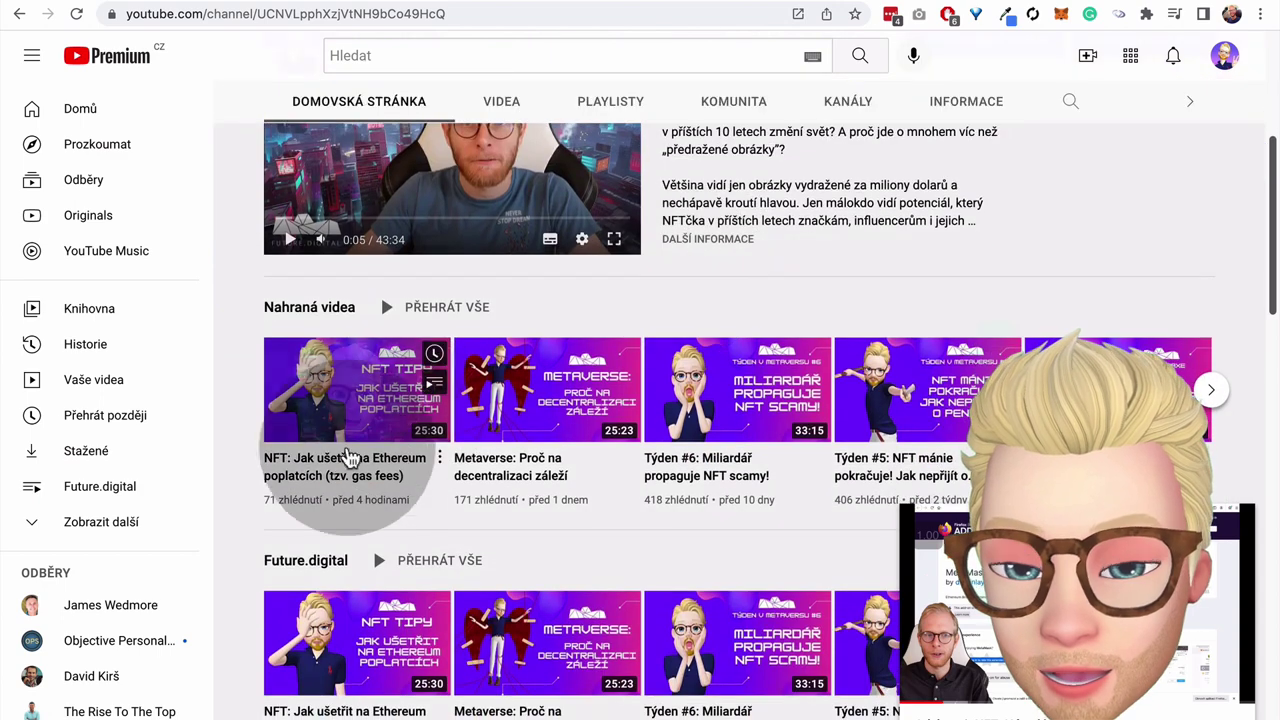
{"action": "mouse_move", "coordinate": [360, 480]}
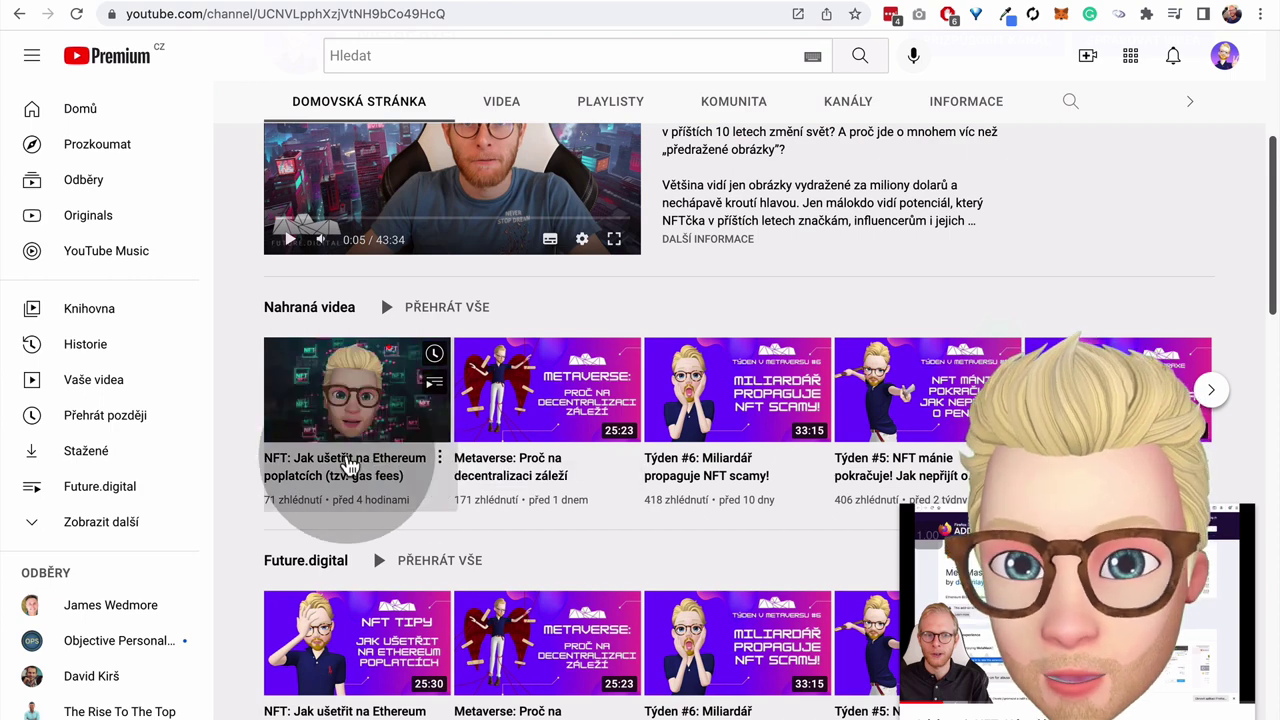
{"action": "left_click", "coordinate": [352, 466]}
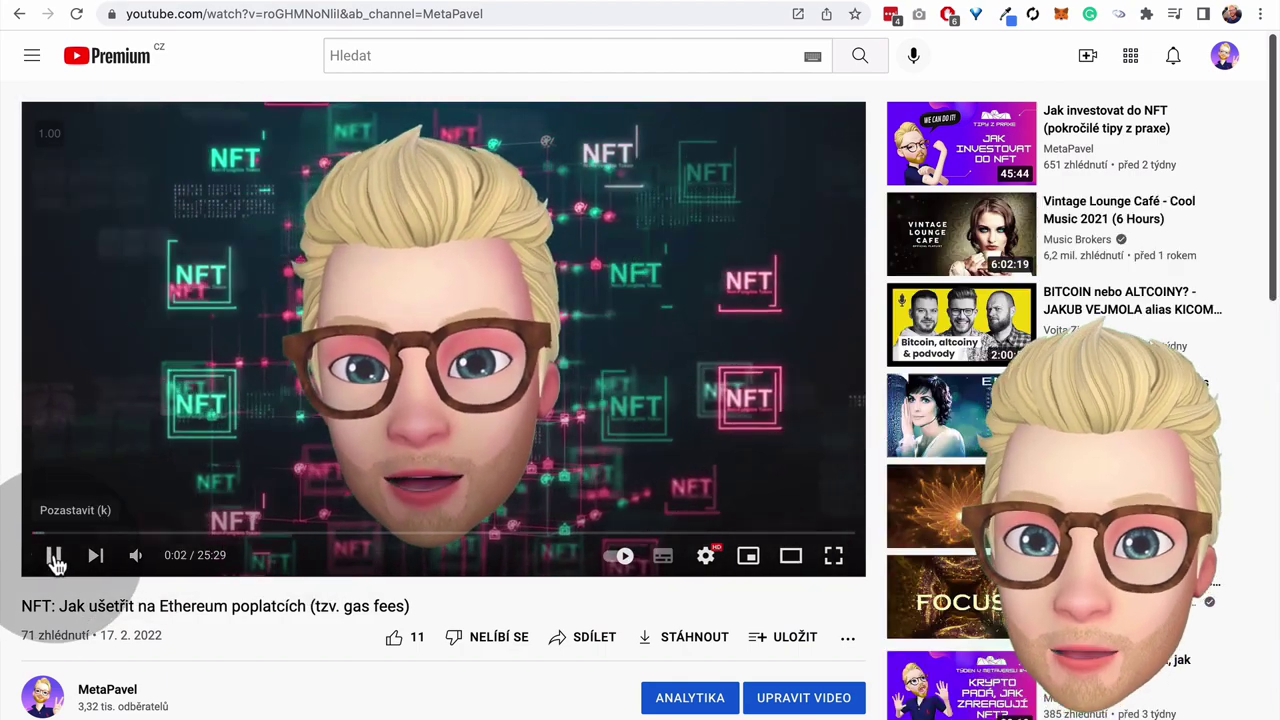
{"action": "left_click", "coordinate": [53, 556]}
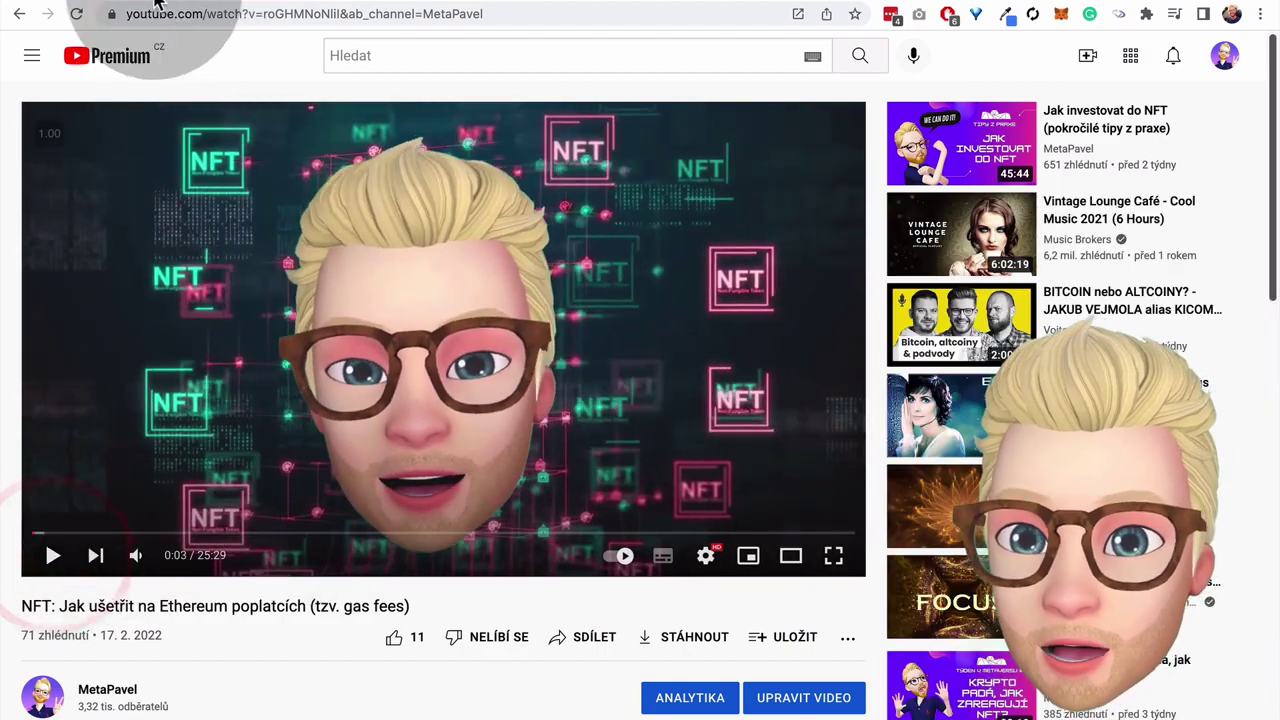
{"action": "left_click", "coordinate": [100, 8]}
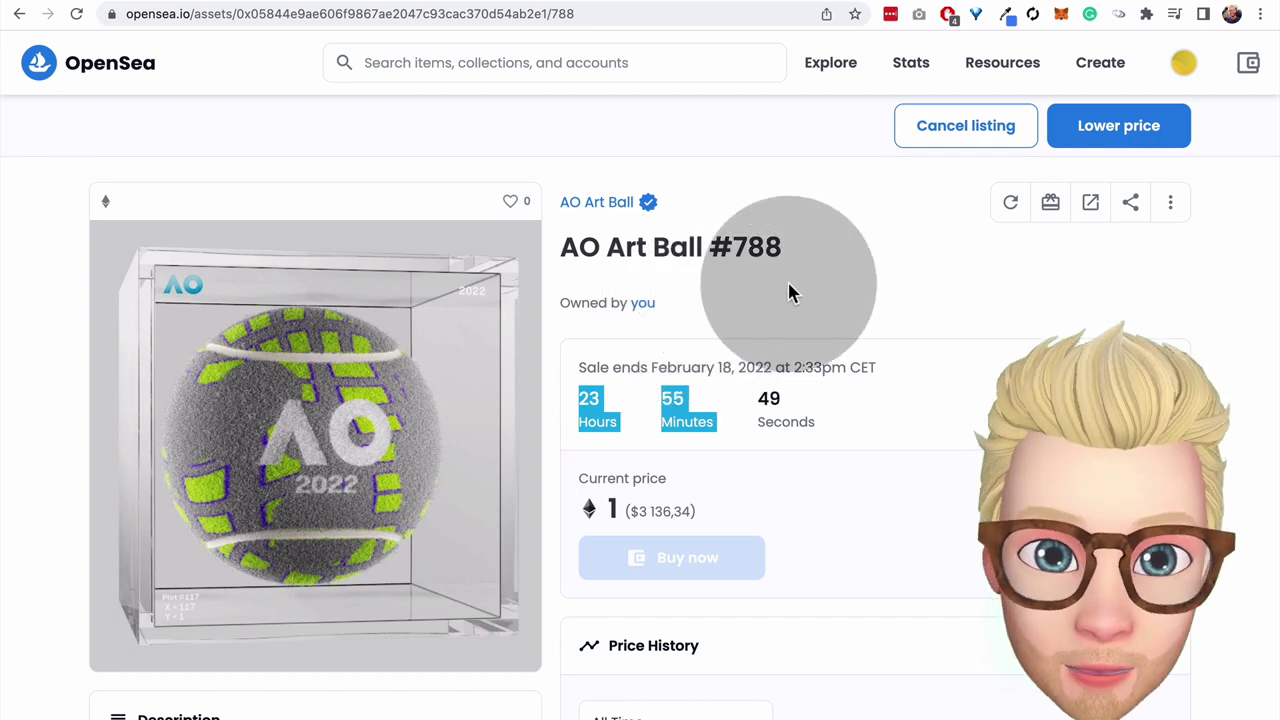
- Check the listed price on AO Art Ball #788 among the account's collected items and open that item
{"action": "left_click", "coordinate": [1183, 62]}
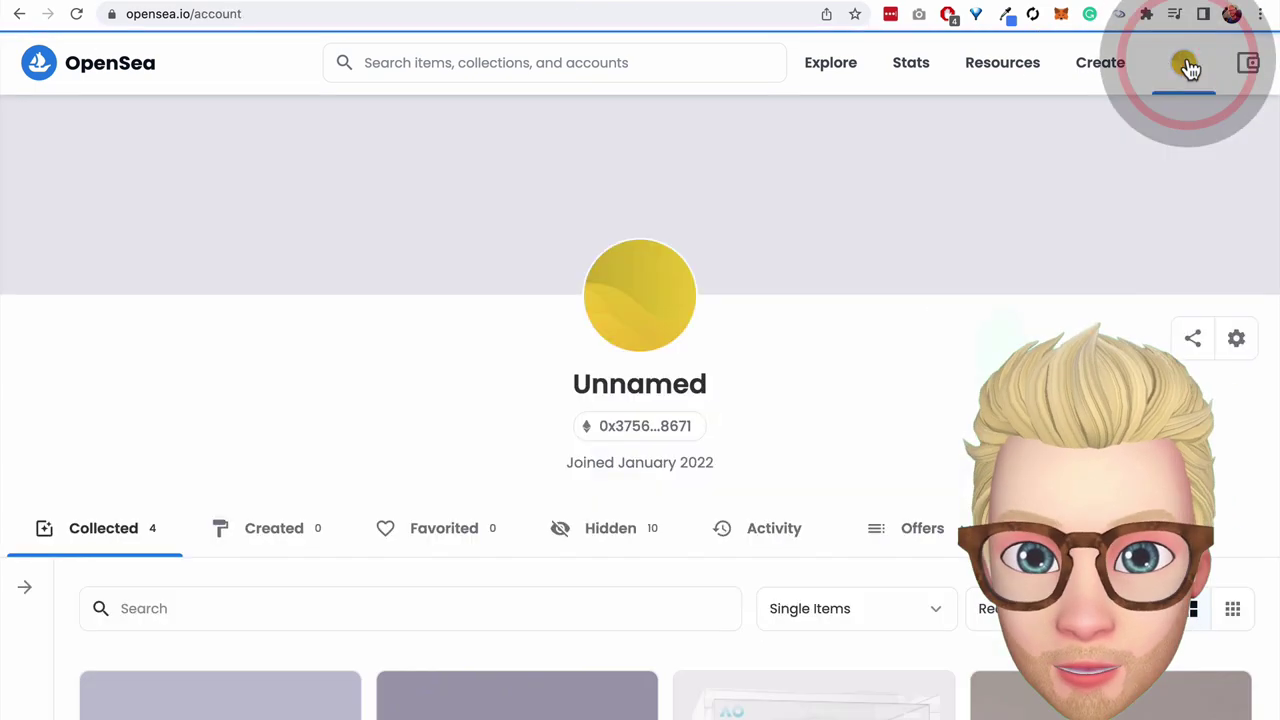
{"action": "scroll", "coordinate": [628, 374], "scroll_direction": "down", "scroll_amount": 5}
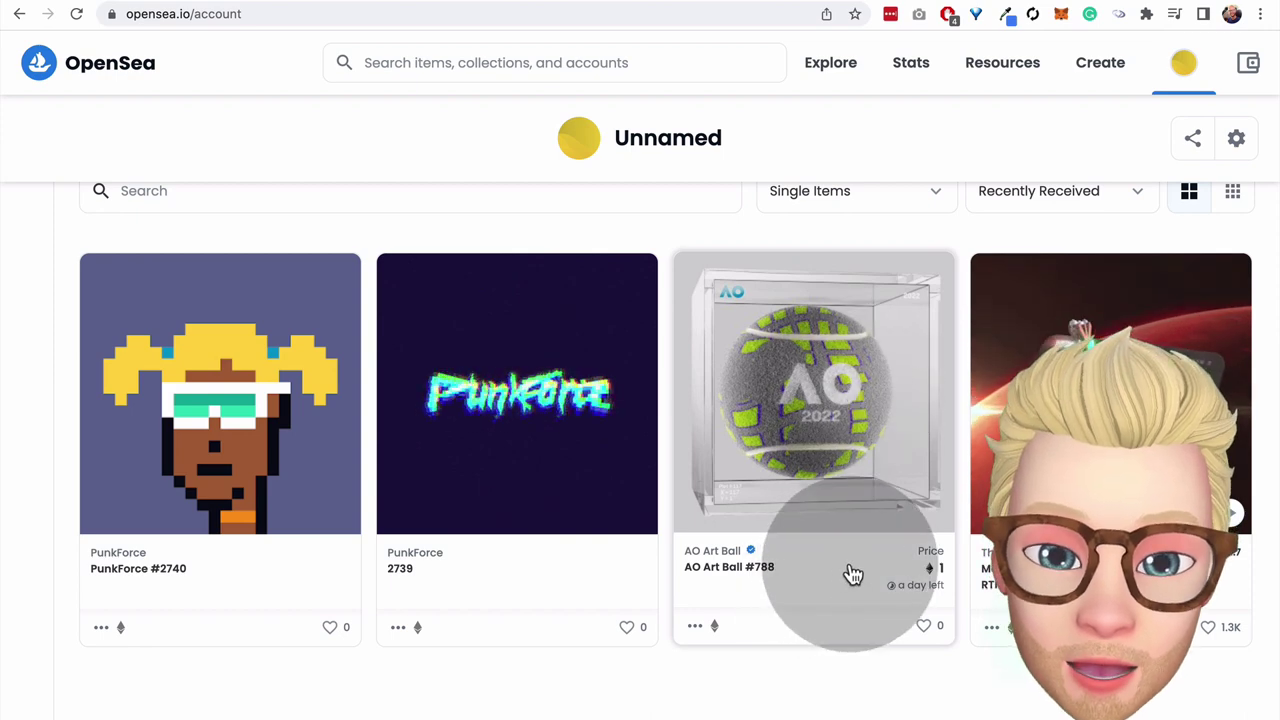
{"action": "left_click", "coordinate": [866, 572]}
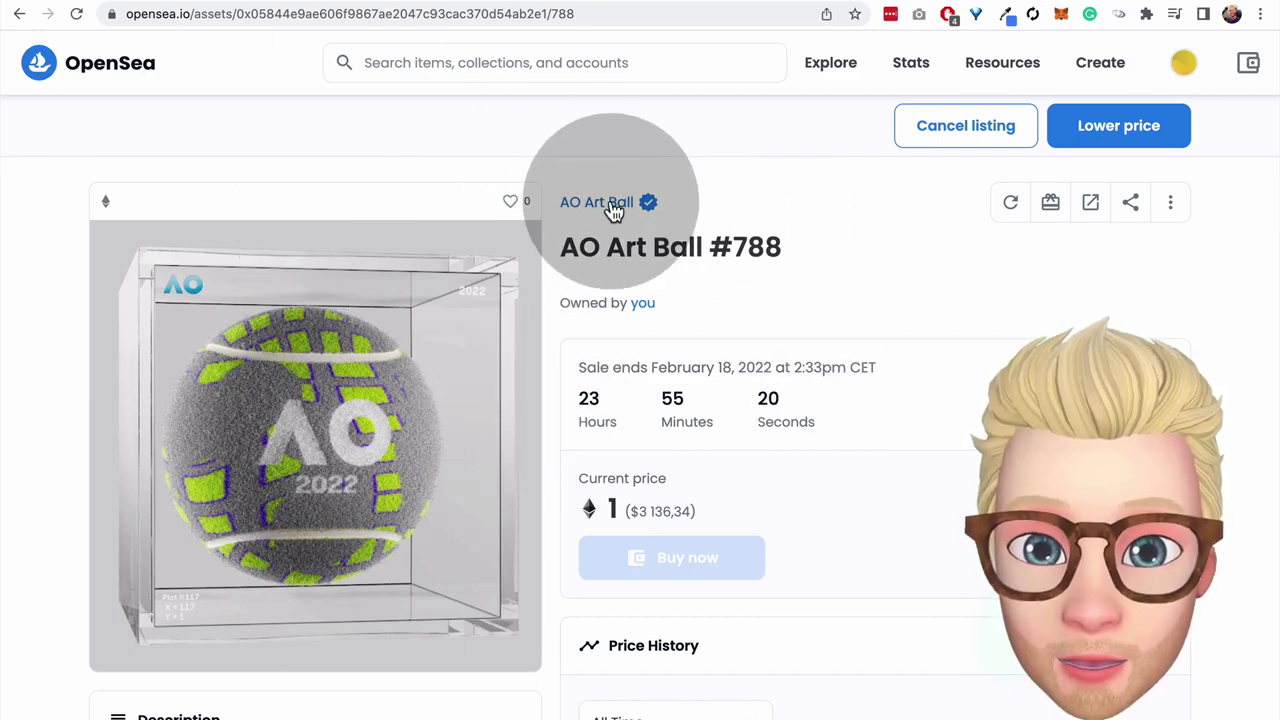
- Open the AO Art Ball collection, check its linked AOmetaverse Twitter profile and return to the collection page
{"action": "left_click", "coordinate": [612, 205]}
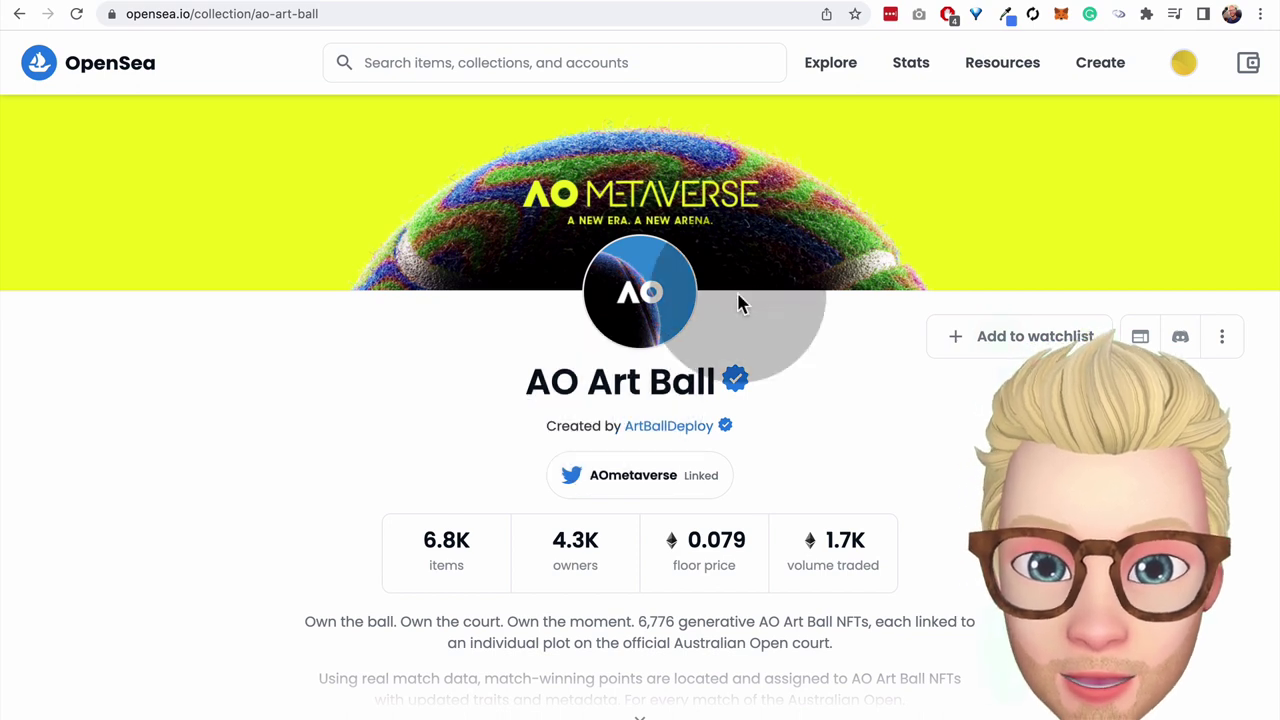
{"action": "scroll", "coordinate": [738, 304], "scroll_direction": "down", "scroll_amount": 1}
{"action": "mouse_move", "coordinate": [737, 352]}
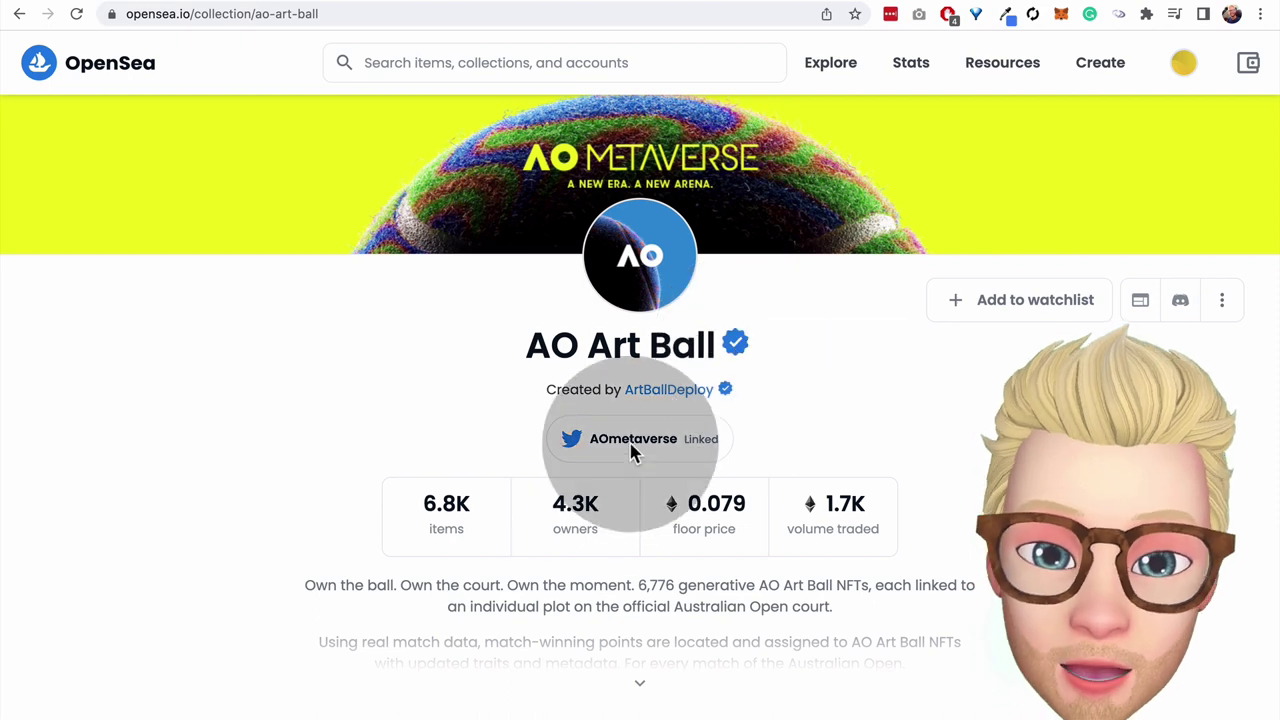
{"action": "scroll", "coordinate": [640, 446], "scroll_direction": "down", "scroll_amount": 2}
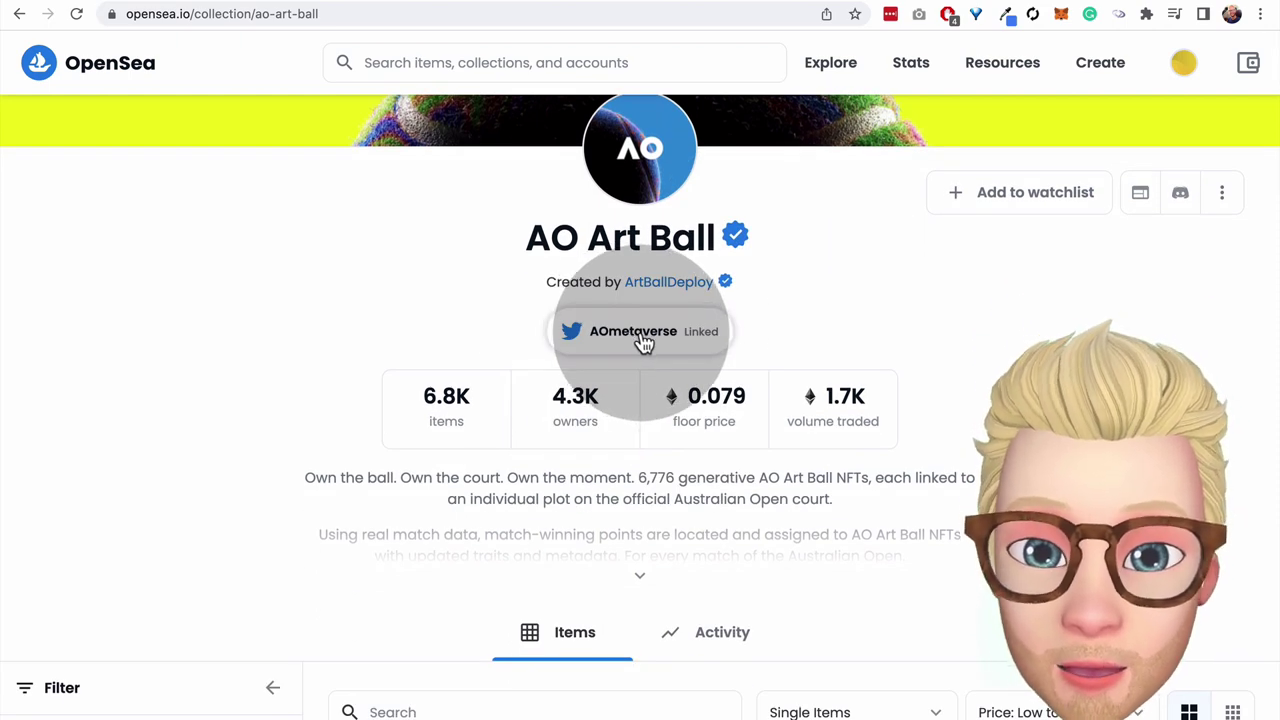
{"action": "left_click", "coordinate": [641, 336]}
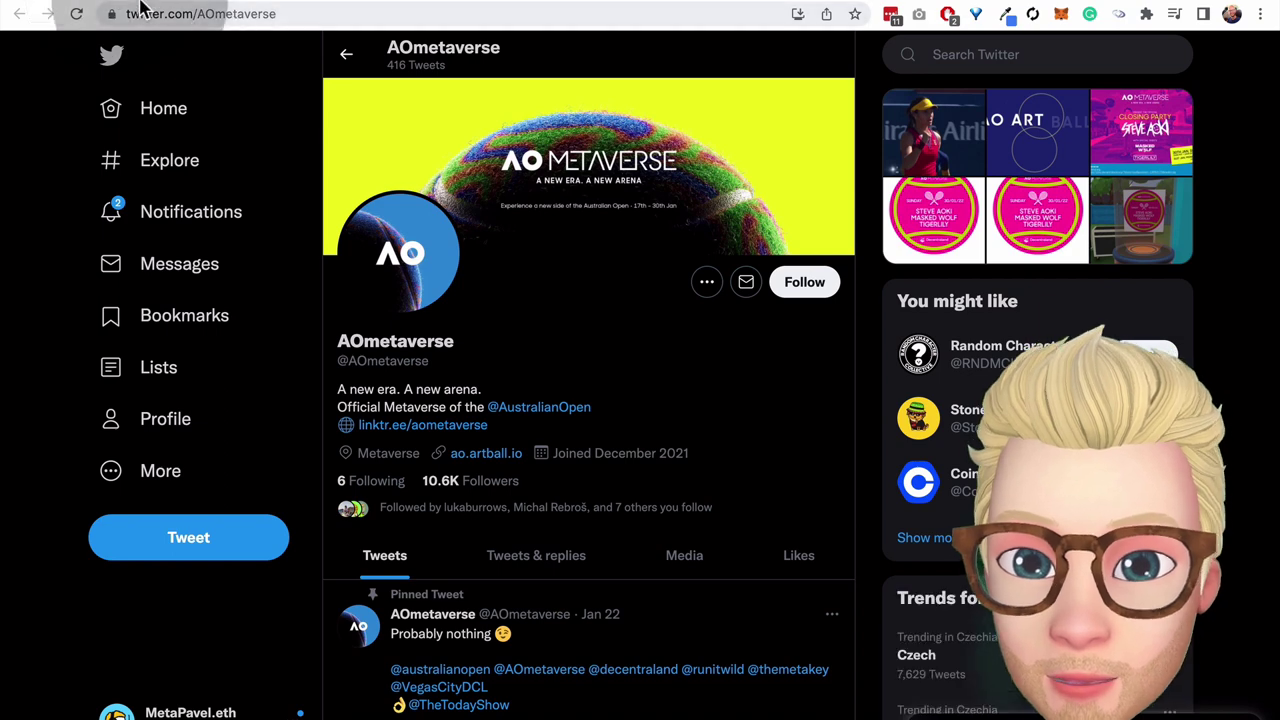
{"action": "left_click", "coordinate": [140, 5]}
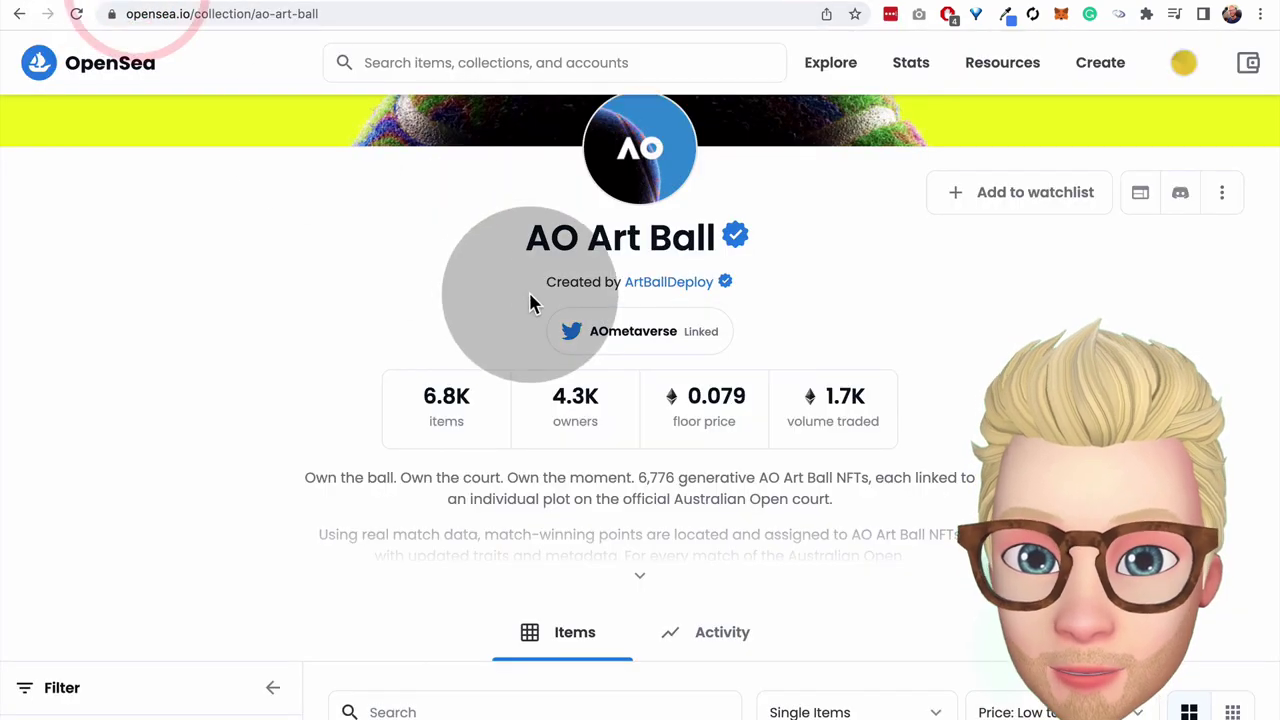
{"action": "scroll", "coordinate": [466, 443], "scroll_direction": "up", "scroll_amount": 2}
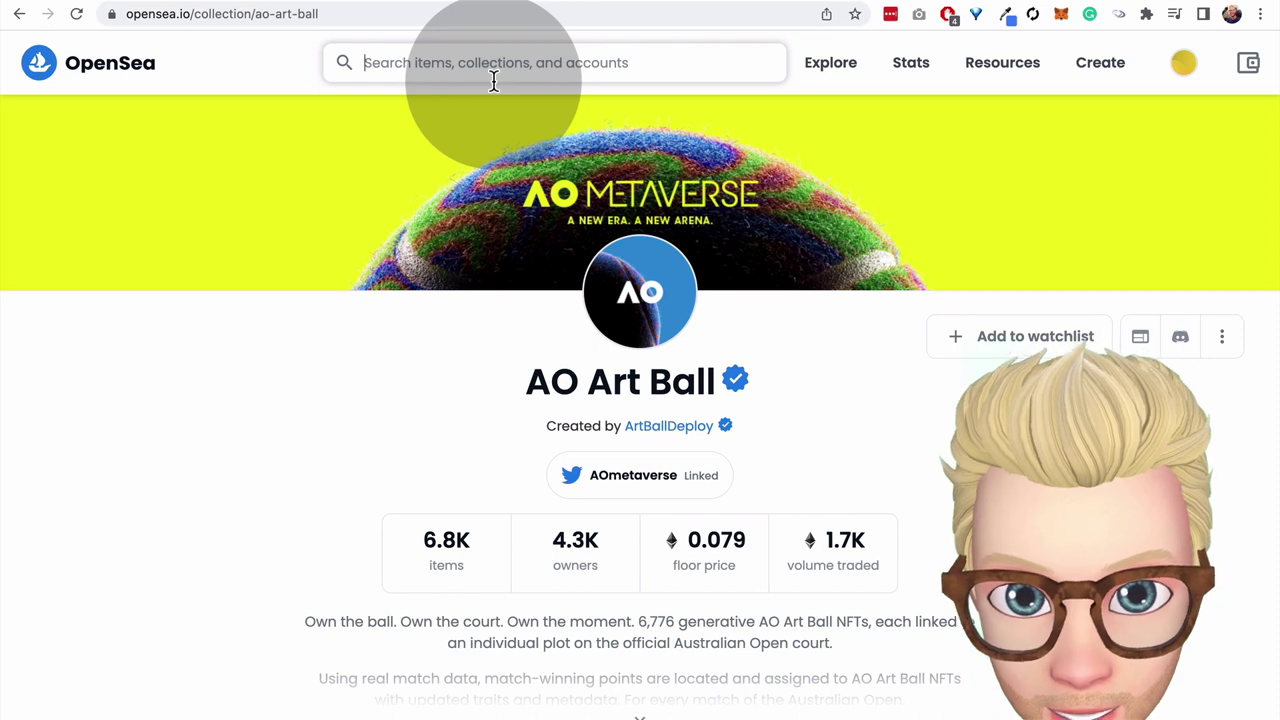
- Search for "ao art", open the unverified AO Art collection and examine its statistics and items
{"action": "type", "text": "ao art"}
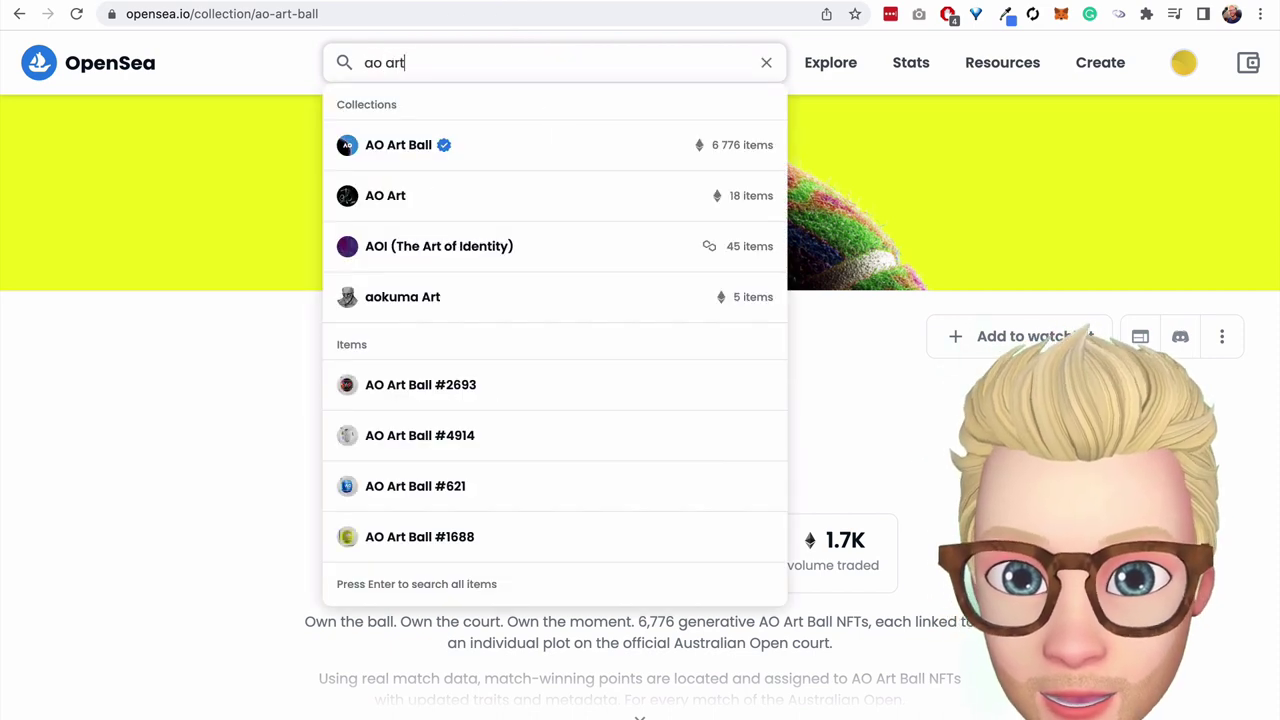
{"action": "left_click", "coordinate": [441, 202]}
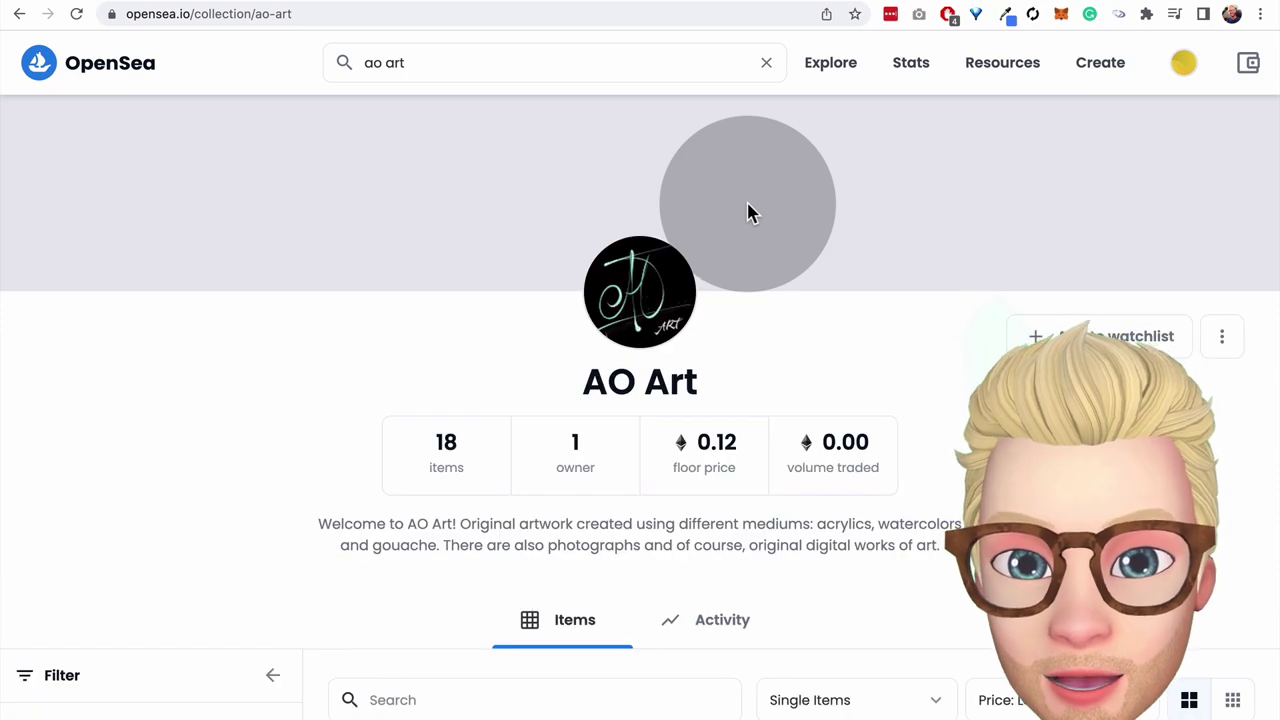
{"action": "scroll", "coordinate": [750, 213], "scroll_direction": "down", "scroll_amount": 4}
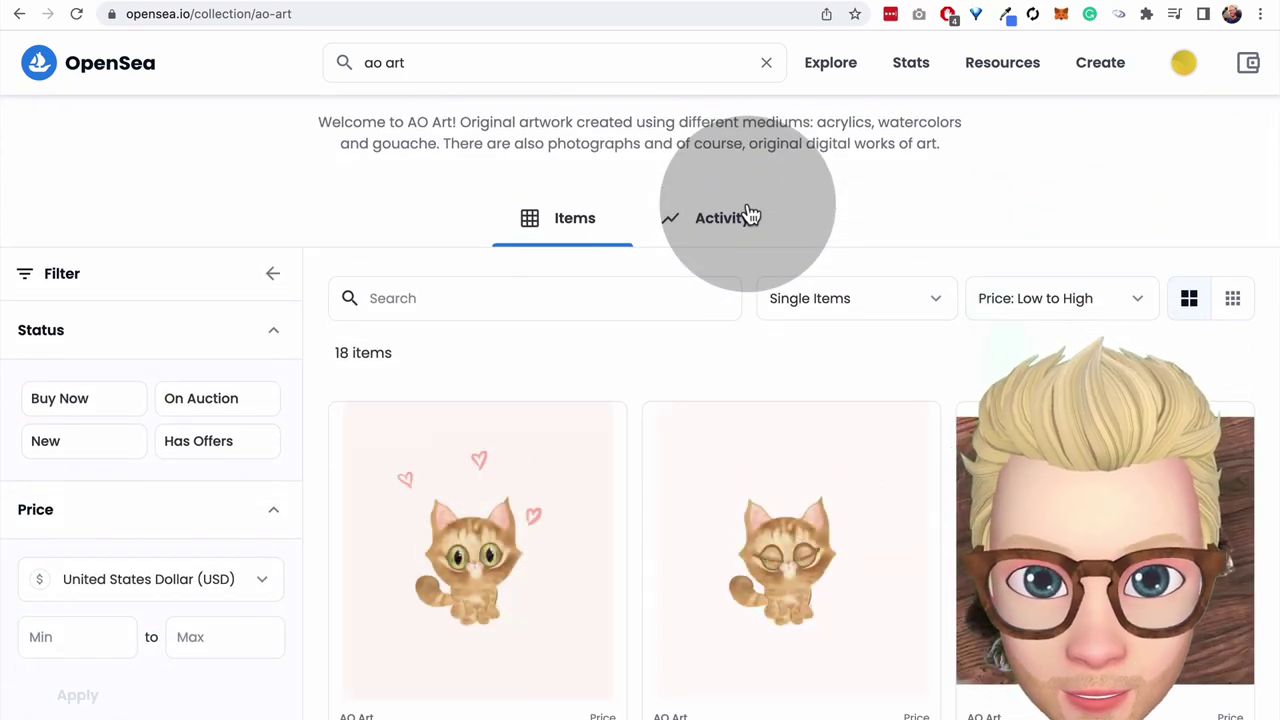
{"action": "scroll", "coordinate": [750, 215], "scroll_direction": "down", "scroll_amount": 5}
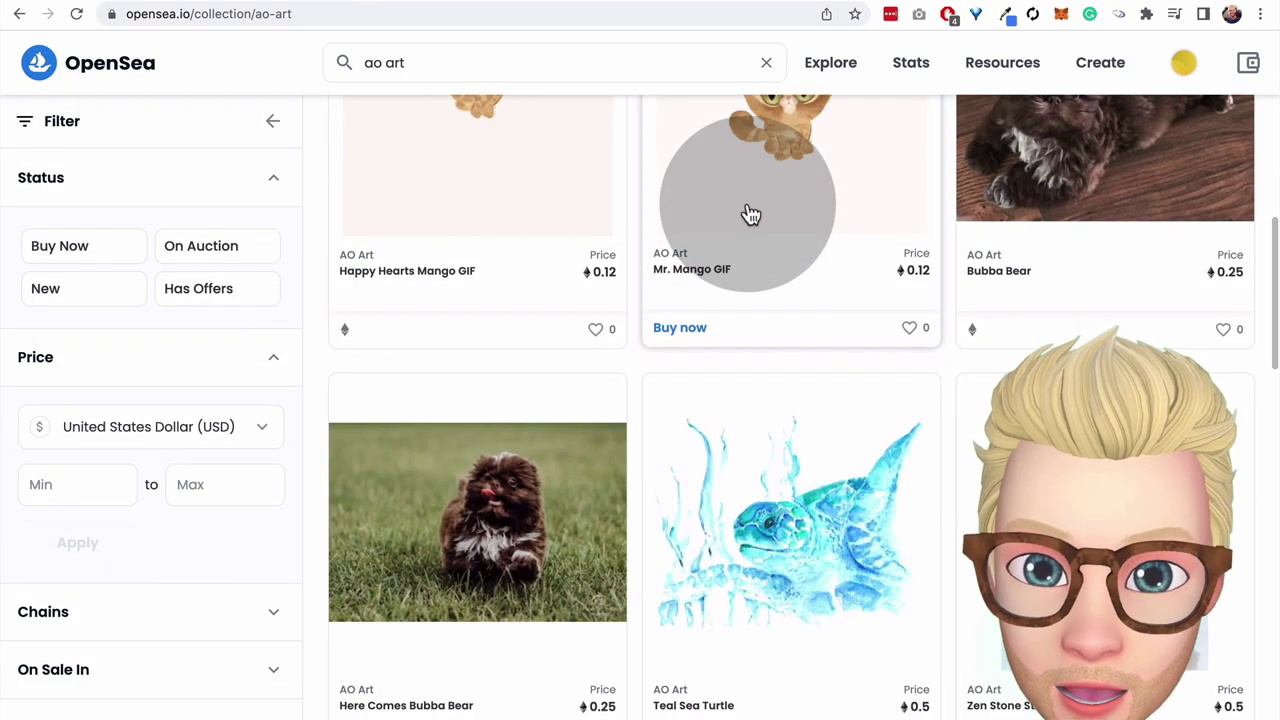
{"action": "scroll", "coordinate": [750, 215], "scroll_direction": "down", "scroll_amount": 4}
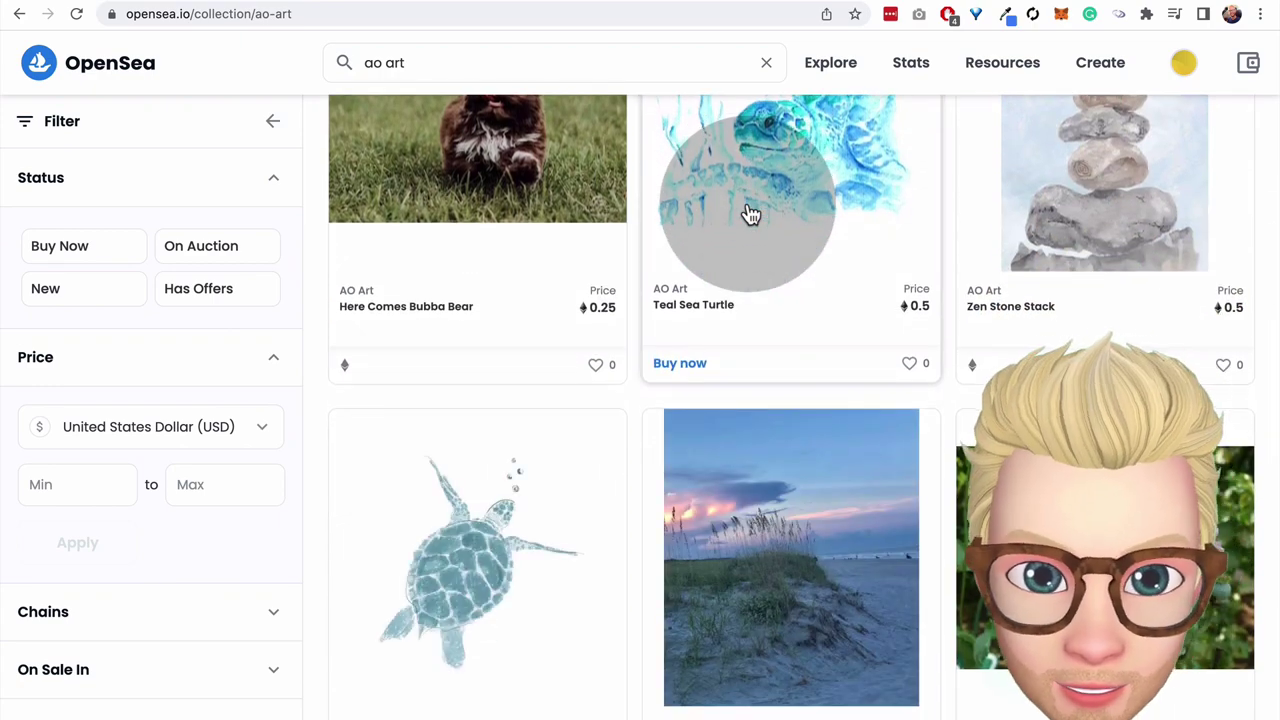
{"action": "scroll", "coordinate": [750, 215], "scroll_direction": "down", "scroll_amount": 4}
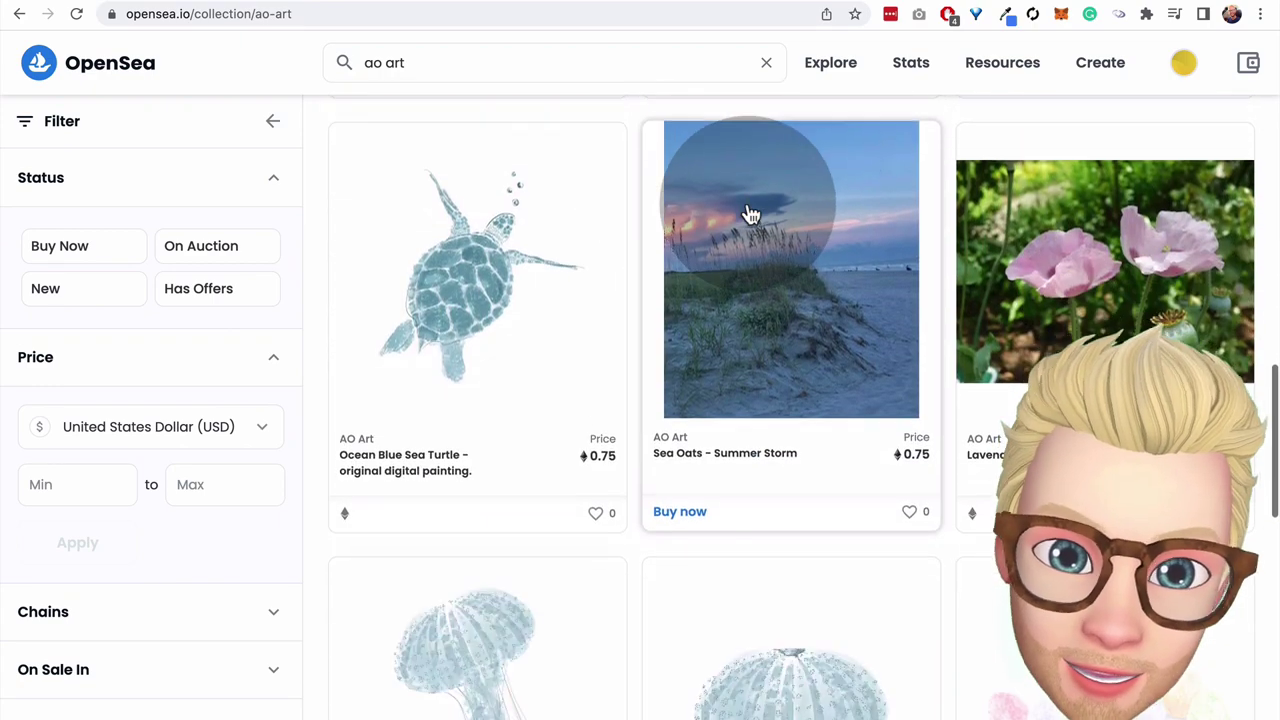
{"action": "scroll", "coordinate": [750, 215], "scroll_direction": "up", "scroll_amount": 10}
{"action": "scroll", "coordinate": [750, 215], "scroll_direction": "up", "scroll_amount": 5}
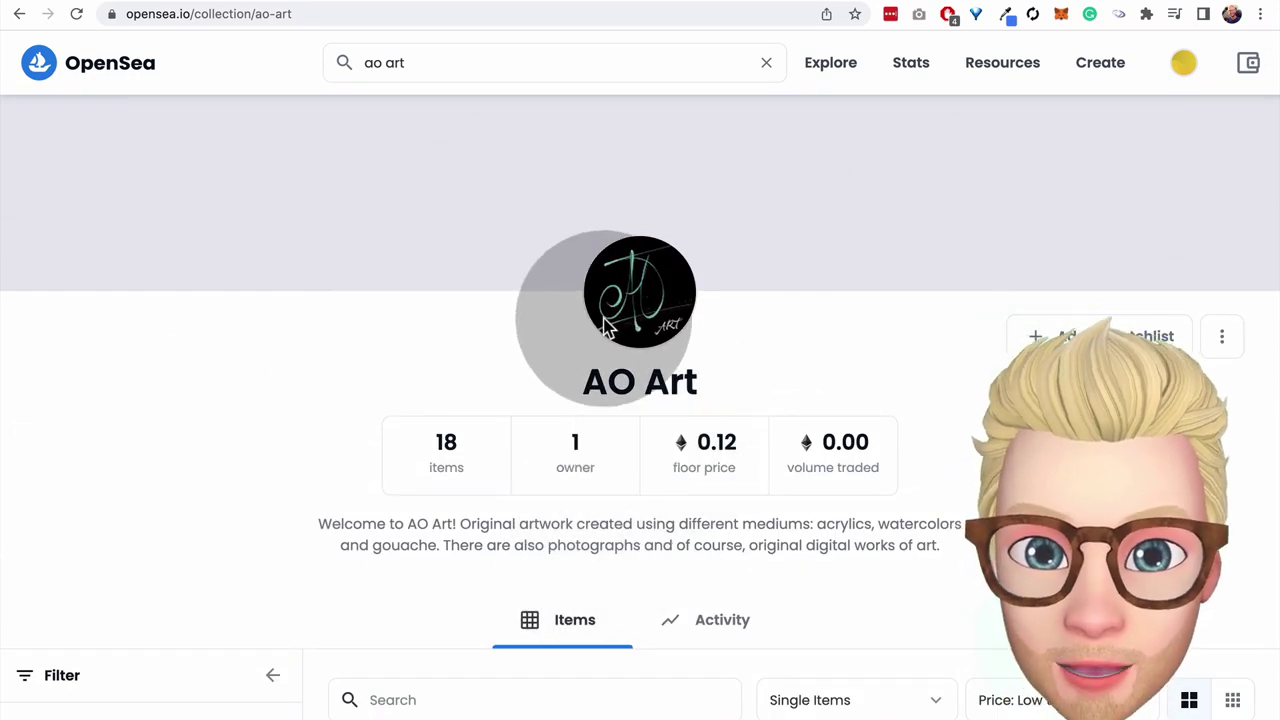
{"action": "scroll", "coordinate": [589, 466], "scroll_direction": "down", "scroll_amount": 7}
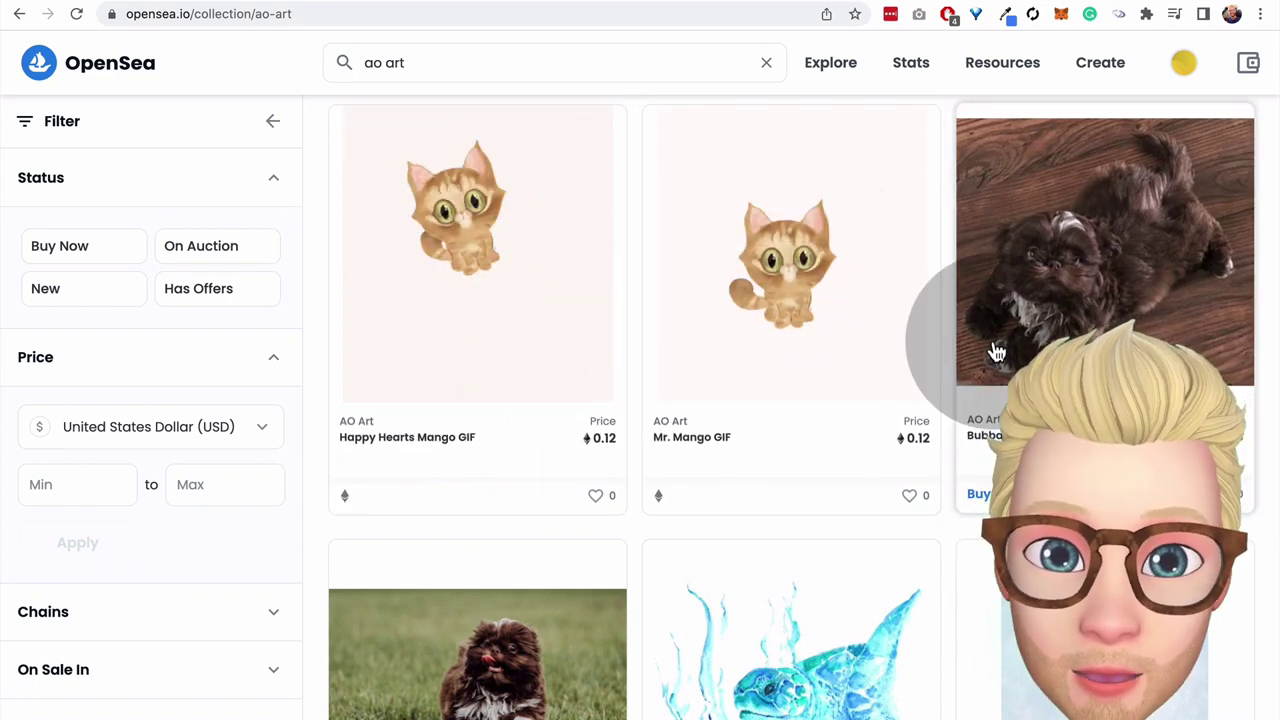
{"action": "scroll", "coordinate": [1128, 243], "scroll_direction": "up", "scroll_amount": 7}
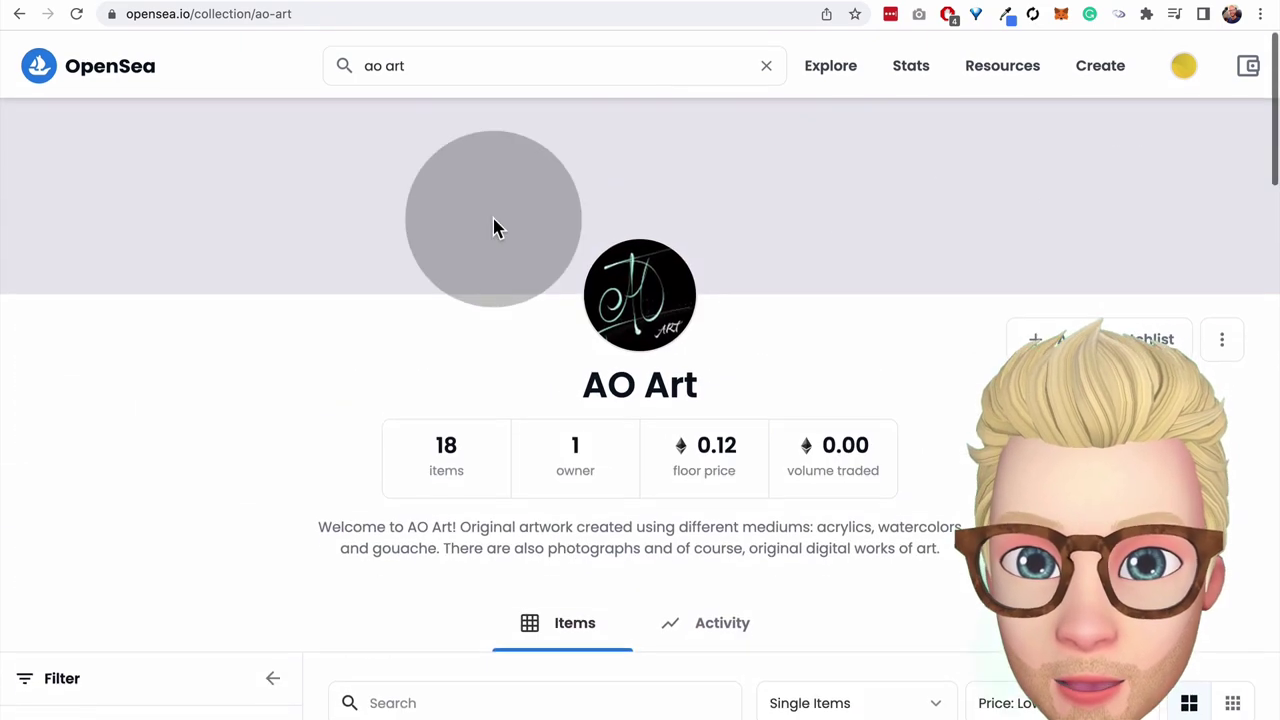
{"action": "scroll", "coordinate": [780, 380], "scroll_direction": "down", "scroll_amount": 5}
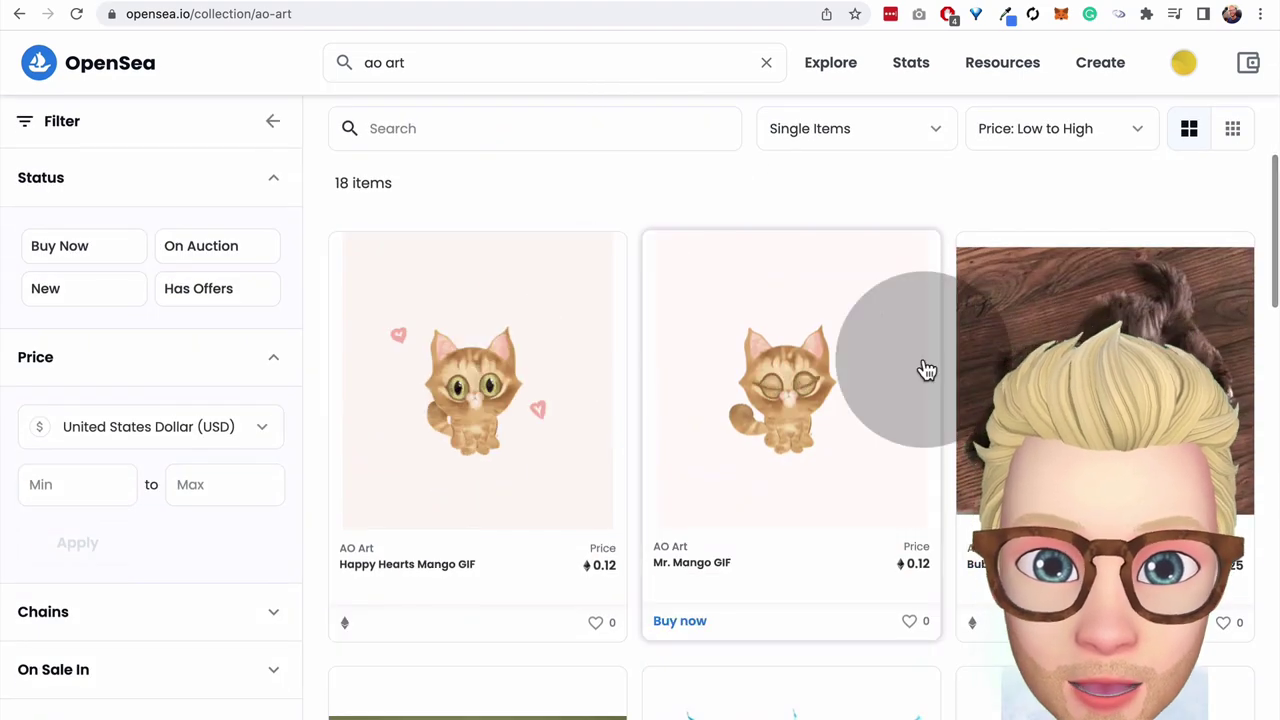
- Reopen the "ao art" search suggestions and open the verified AO Art Ball collection for comparison
{"action": "scroll", "coordinate": [720, 571], "scroll_direction": "up", "scroll_amount": 5}
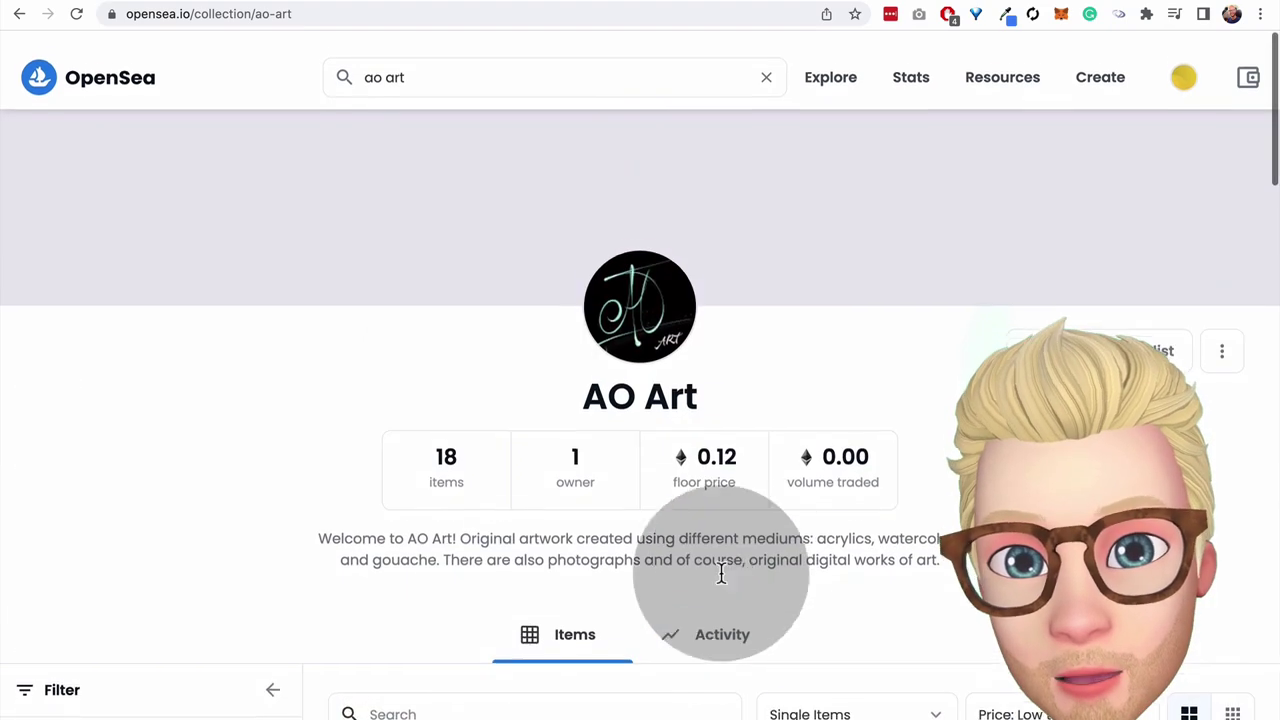
{"action": "left_click", "coordinate": [449, 63]}
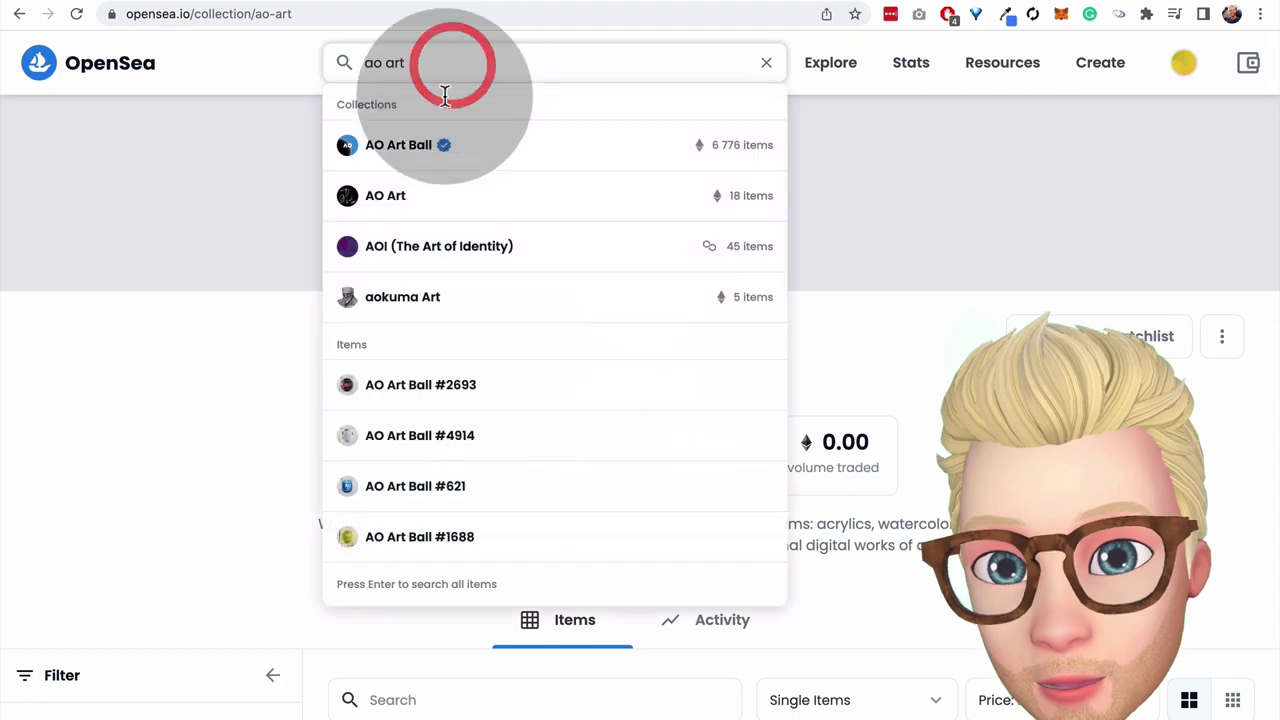
{"action": "left_click", "coordinate": [420, 145]}
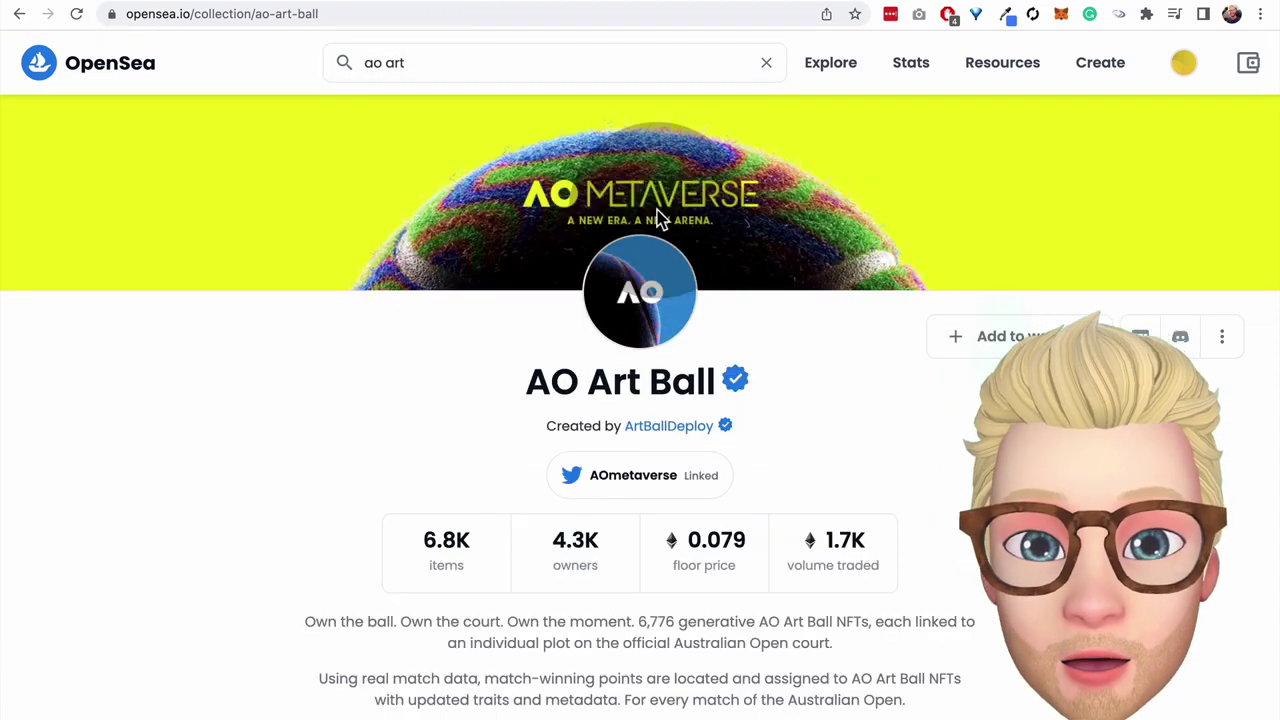
- Skim the AO Art Ball collection's items, then switch to the AOmetaverse Twitter profile and examine its bio and tweets
{"action": "scroll", "coordinate": [657, 218], "scroll_direction": "down", "scroll_amount": 7}
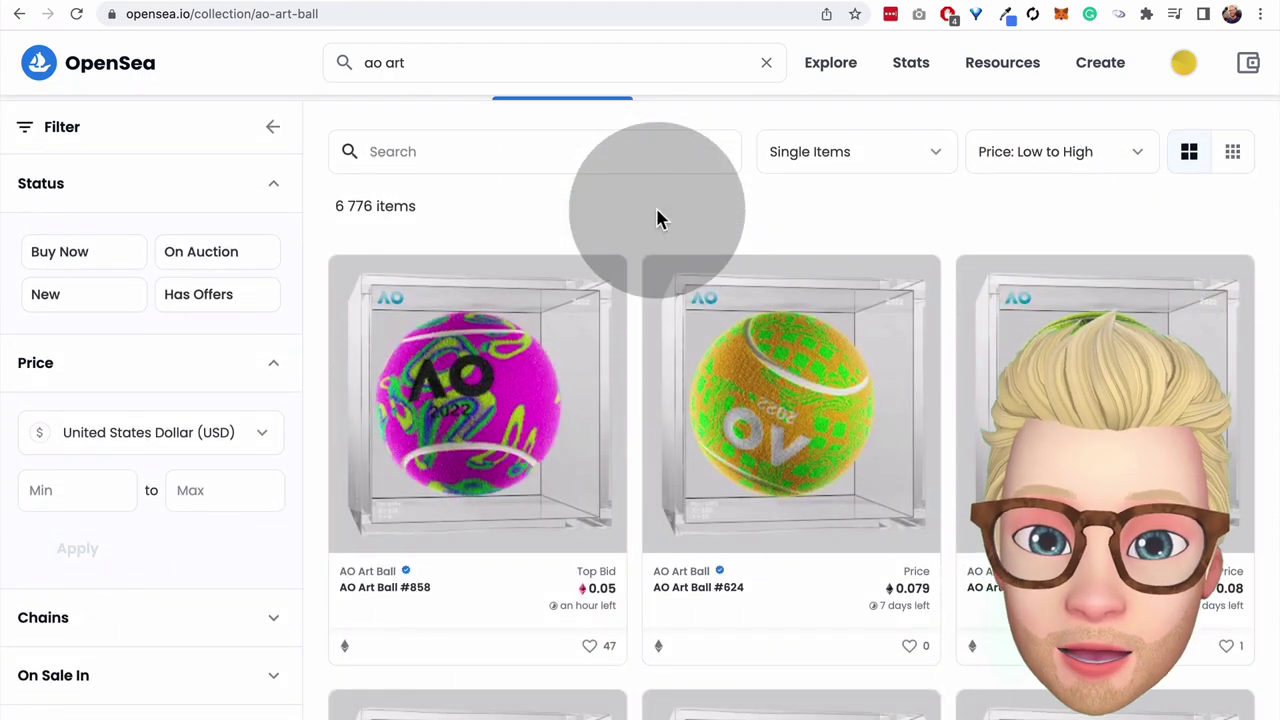
{"action": "scroll", "coordinate": [657, 218], "scroll_direction": "up", "scroll_amount": 7}
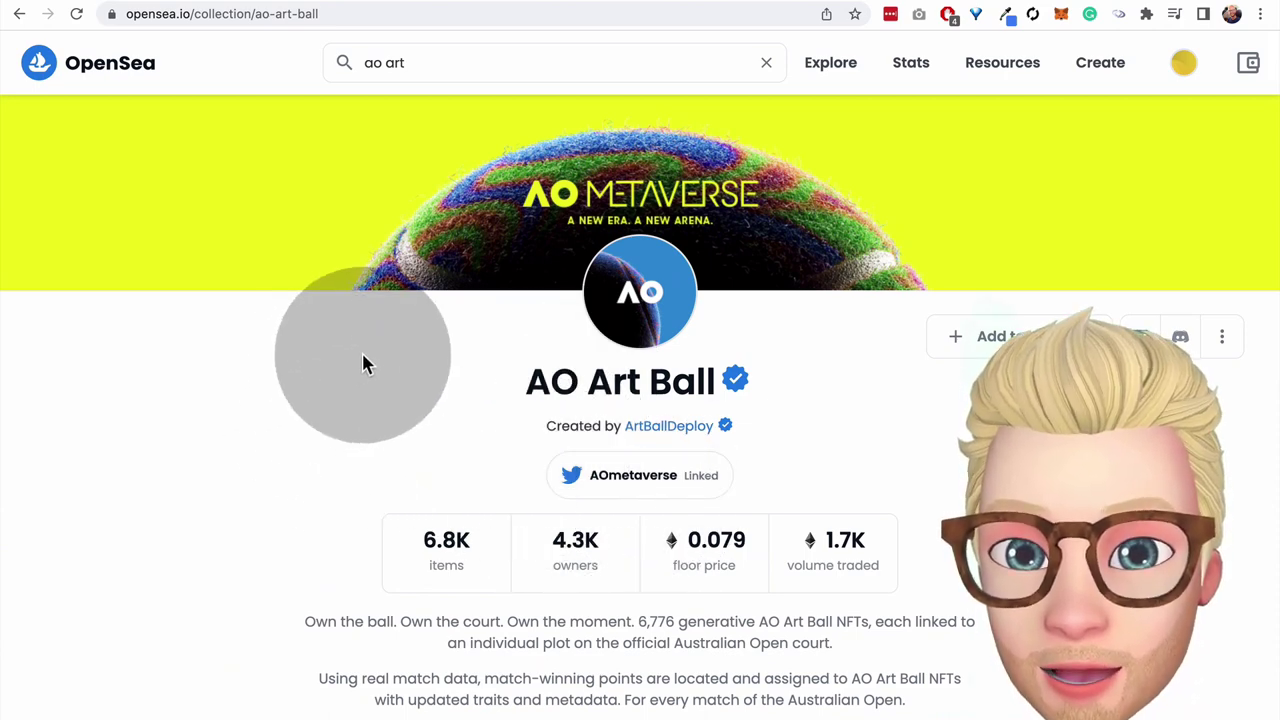
{"action": "left_click", "coordinate": [288, 1]}
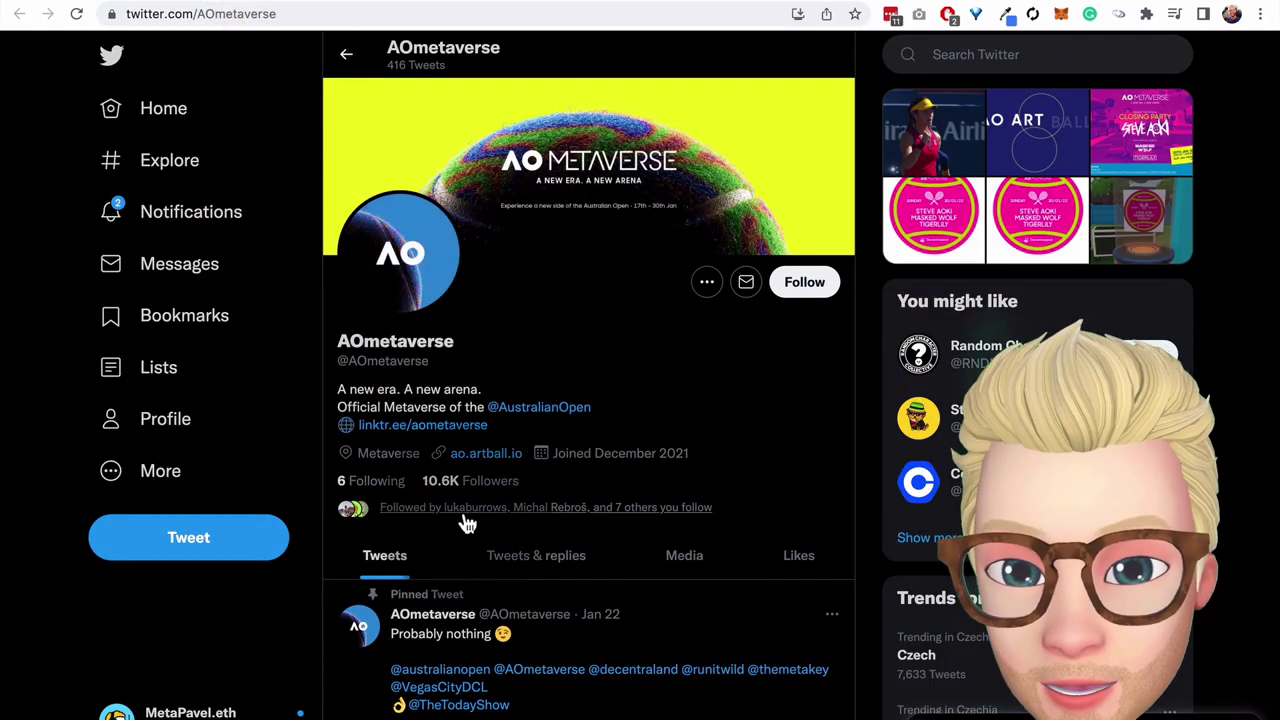
{"action": "scroll", "coordinate": [467, 523], "scroll_direction": "down", "scroll_amount": 2}
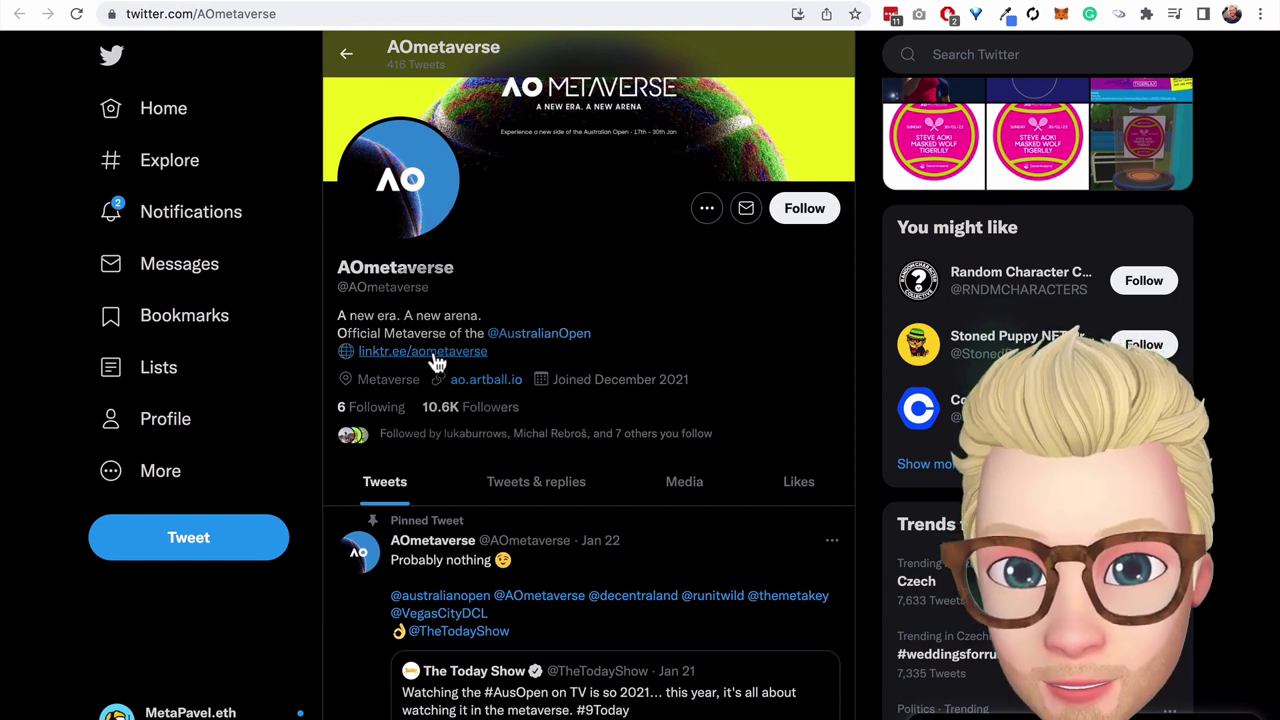
{"action": "scroll", "coordinate": [609, 251], "scroll_direction": "down", "scroll_amount": 10}
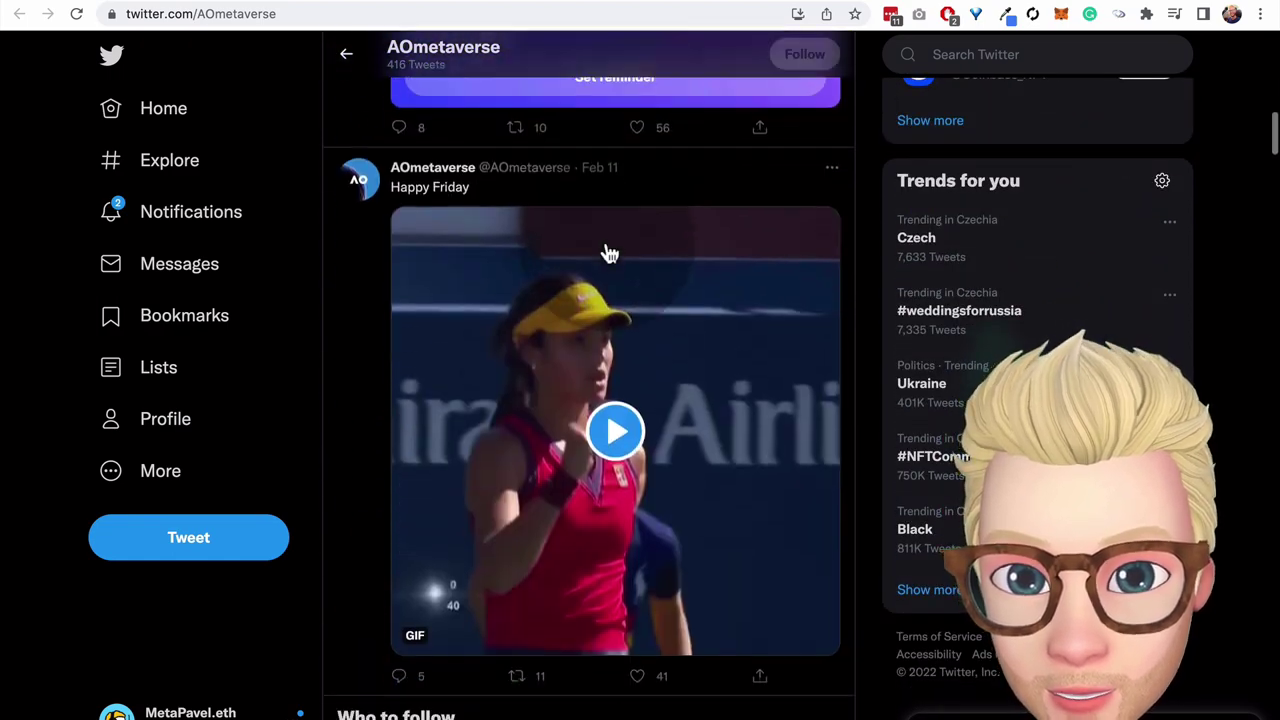
{"action": "scroll", "coordinate": [609, 251], "scroll_direction": "up", "scroll_amount": 12}
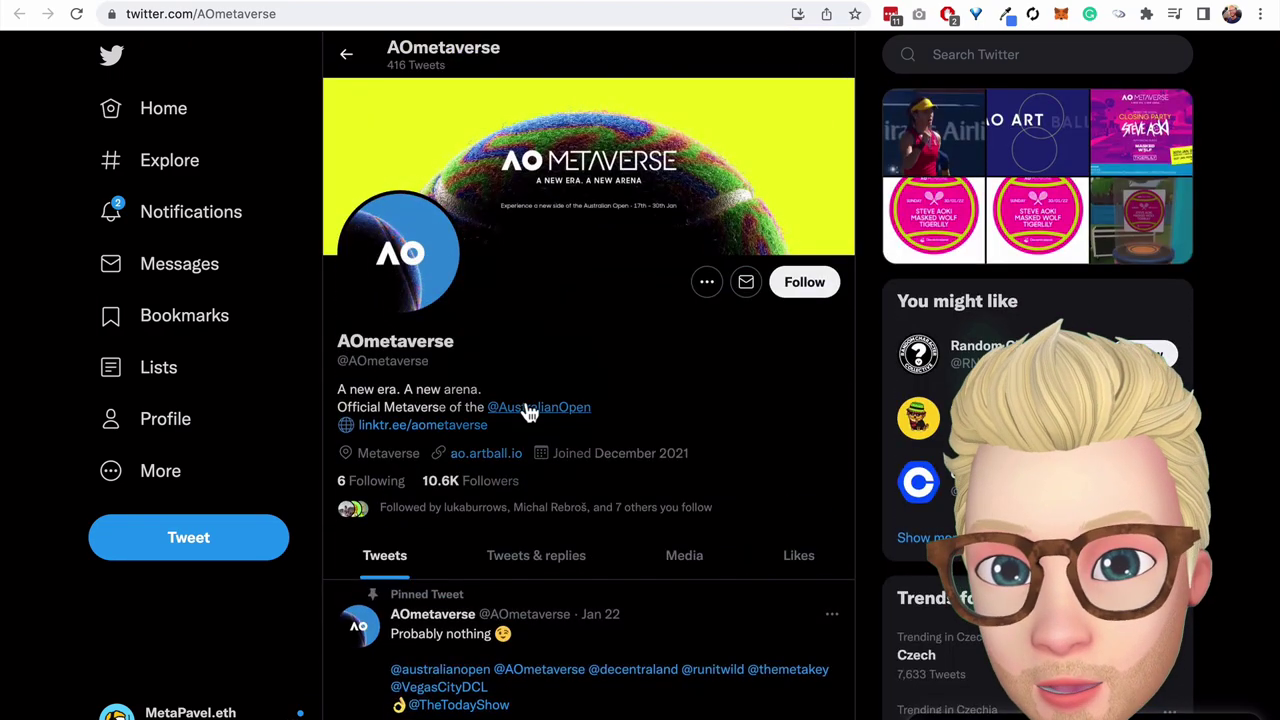
- Follow the profile's linktr.ee/aometaverse link to the AO Art Ball OpenSea page and check the collection's header
{"action": "left_click", "coordinate": [436, 428]}
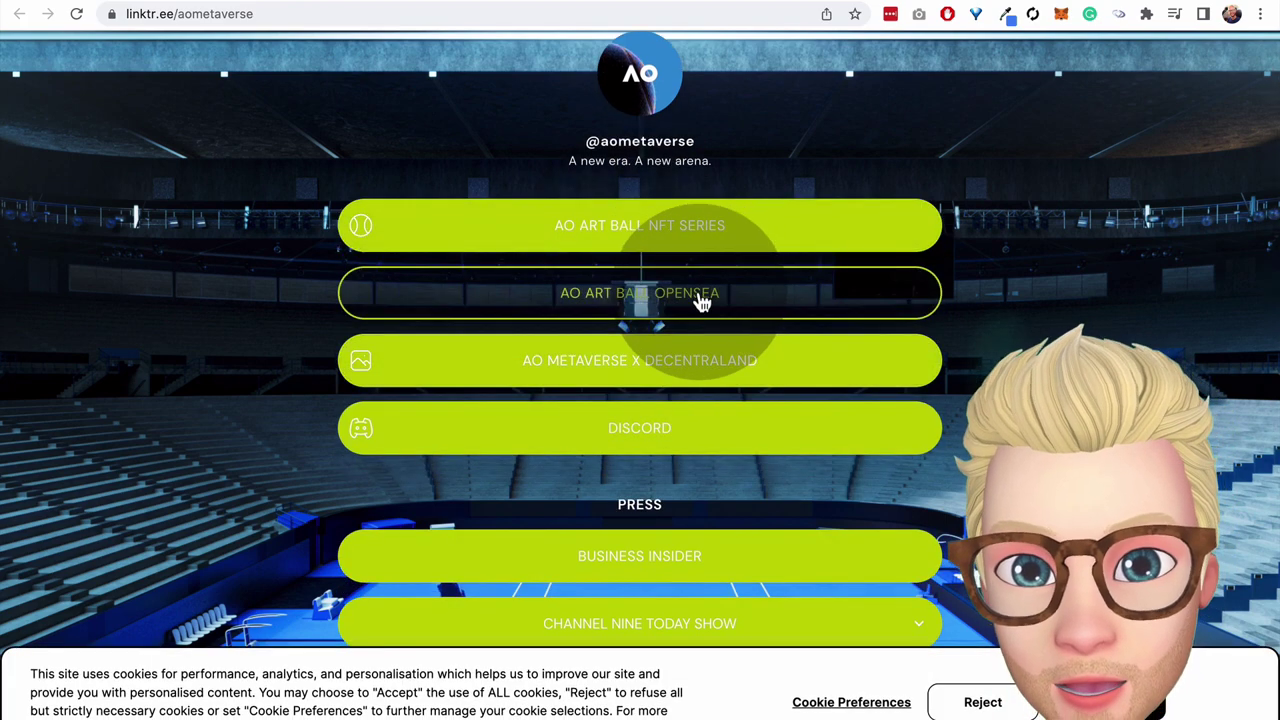
{"action": "left_click", "coordinate": [700, 297]}
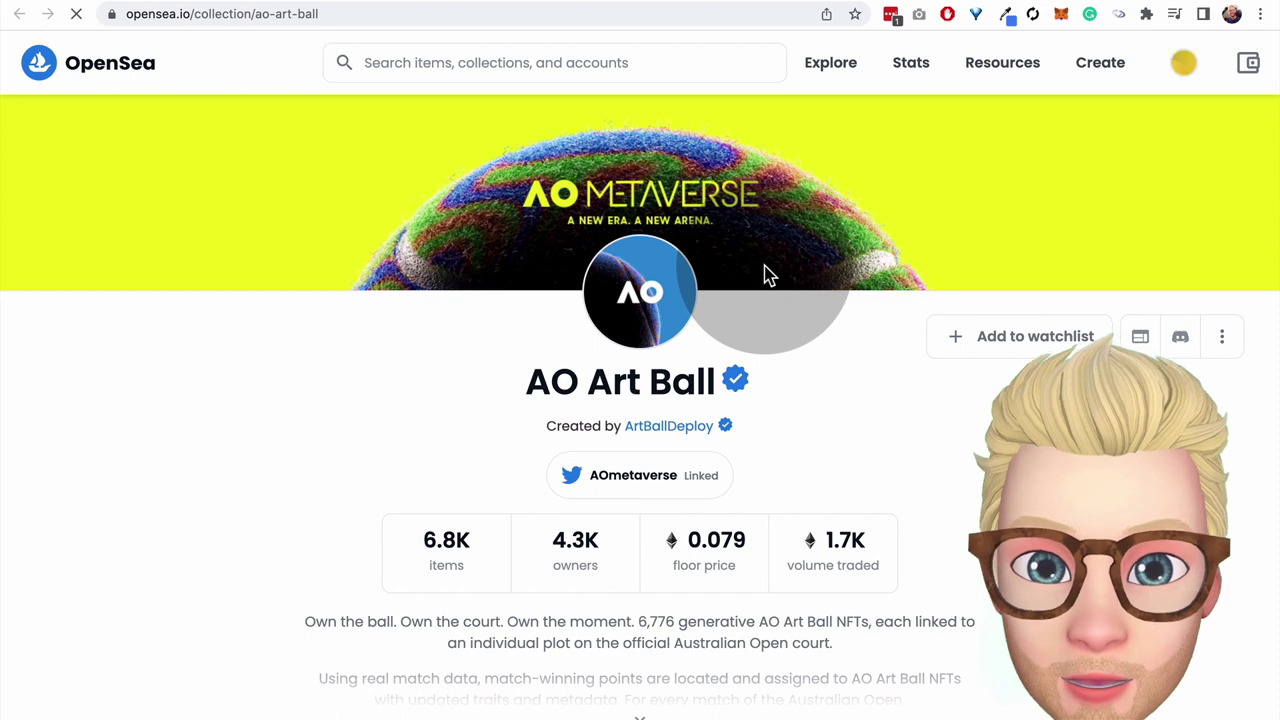
{"action": "scroll", "coordinate": [763, 270], "scroll_direction": "down", "scroll_amount": 4}
{"action": "scroll", "coordinate": [763, 270], "scroll_direction": "up", "scroll_amount": 3}
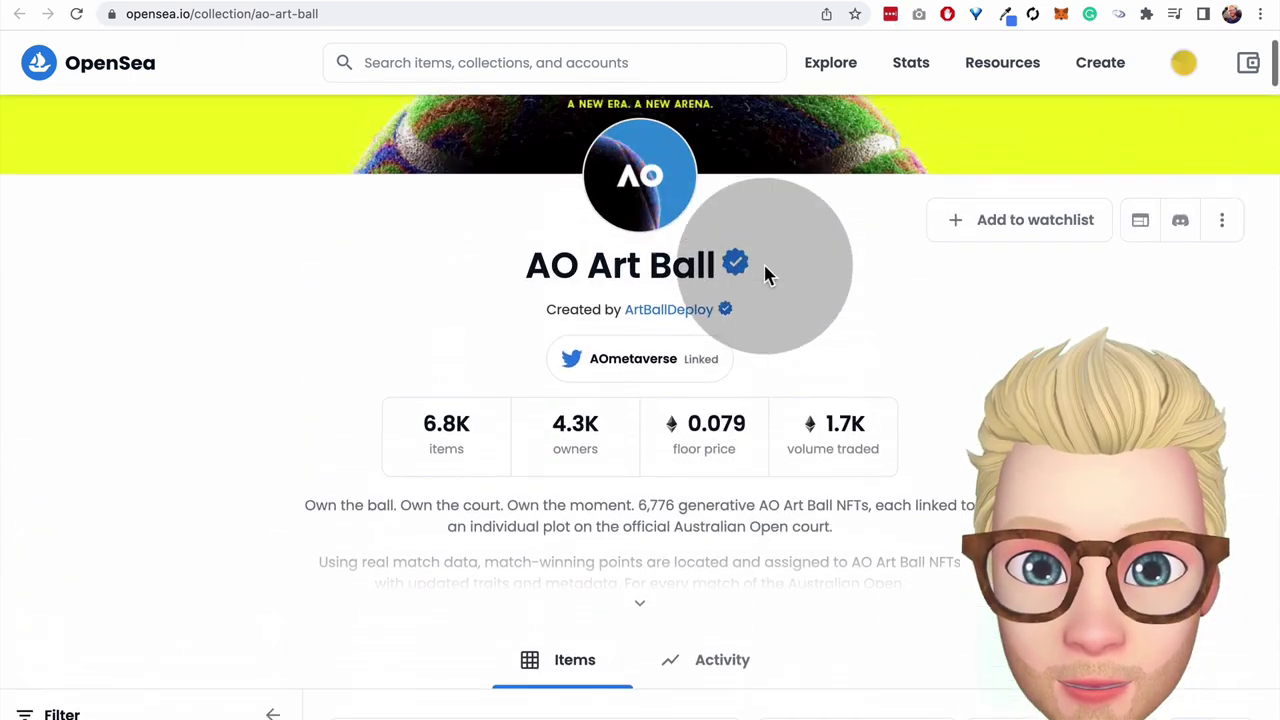
{"action": "scroll", "coordinate": [765, 268], "scroll_direction": "up", "scroll_amount": 2}
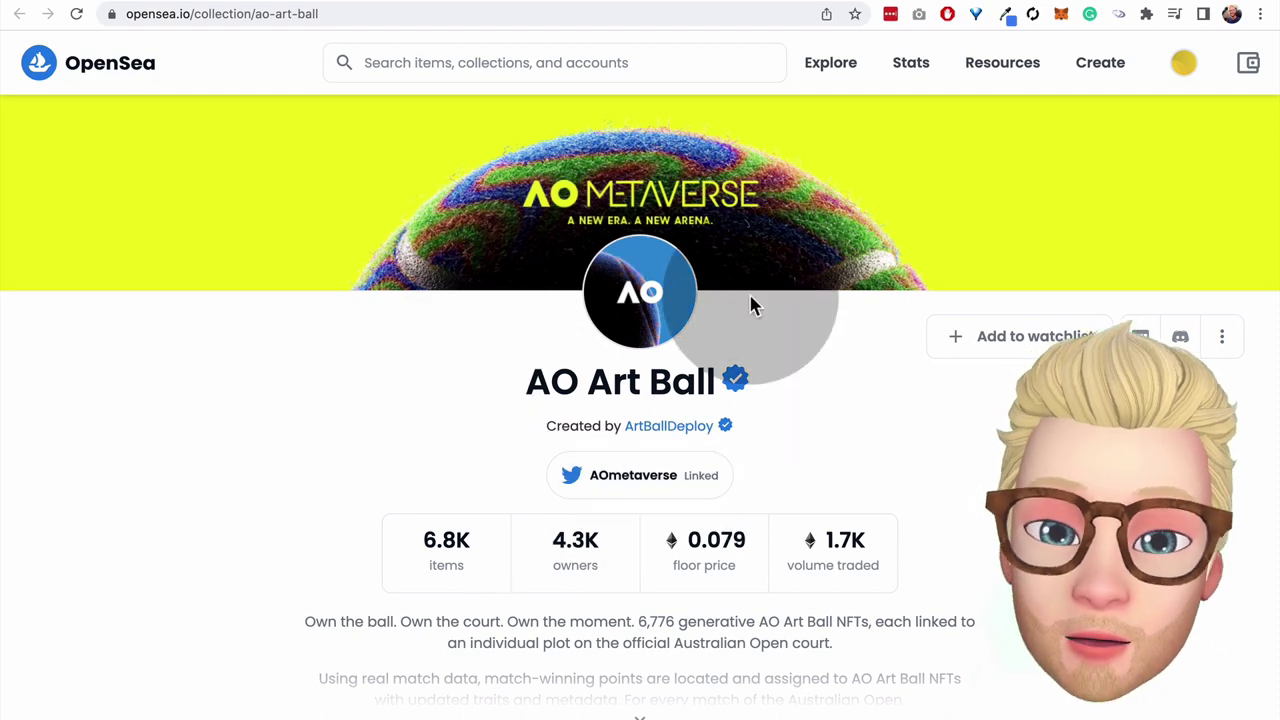
- Examine the AO Art Ball collection's floor price, volume traded and cheapest listings for signs of authenticity
{"action": "scroll", "coordinate": [751, 303], "scroll_direction": "down", "scroll_amount": 3}
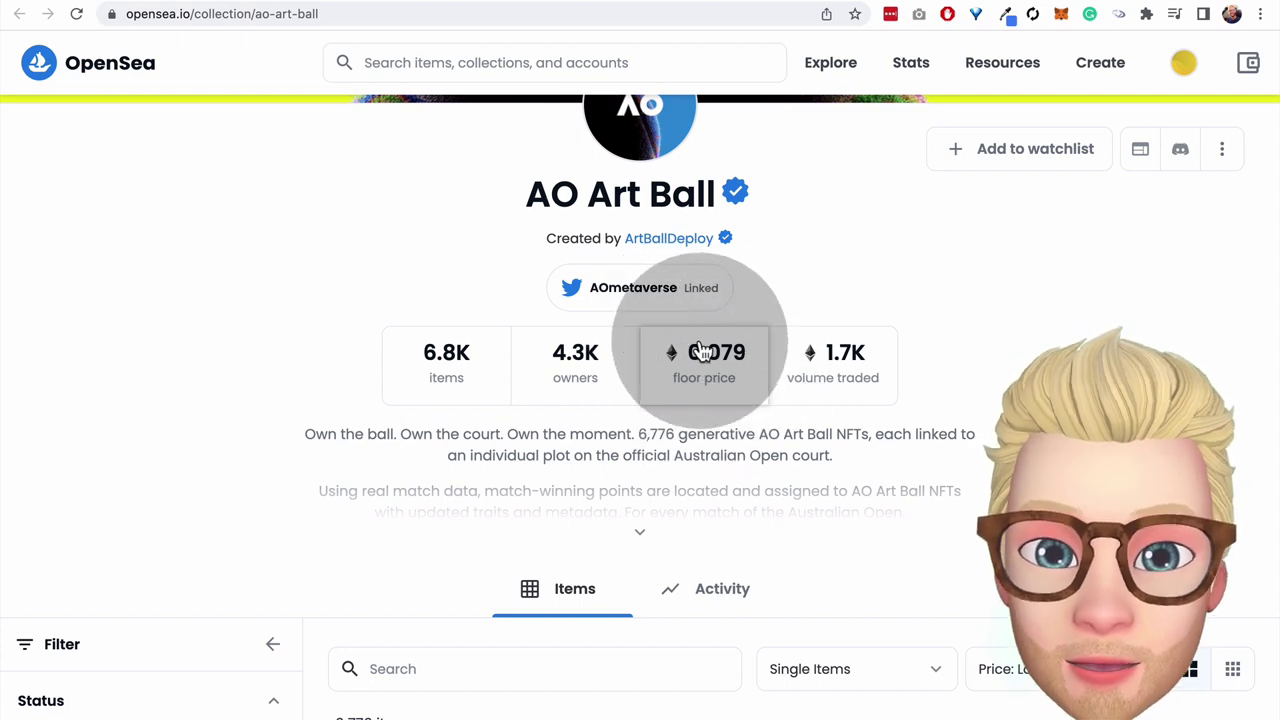
{"action": "scroll", "coordinate": [700, 350], "scroll_direction": "down", "scroll_amount": 3}
{"action": "scroll", "coordinate": [690, 305], "scroll_direction": "down", "scroll_amount": 3}
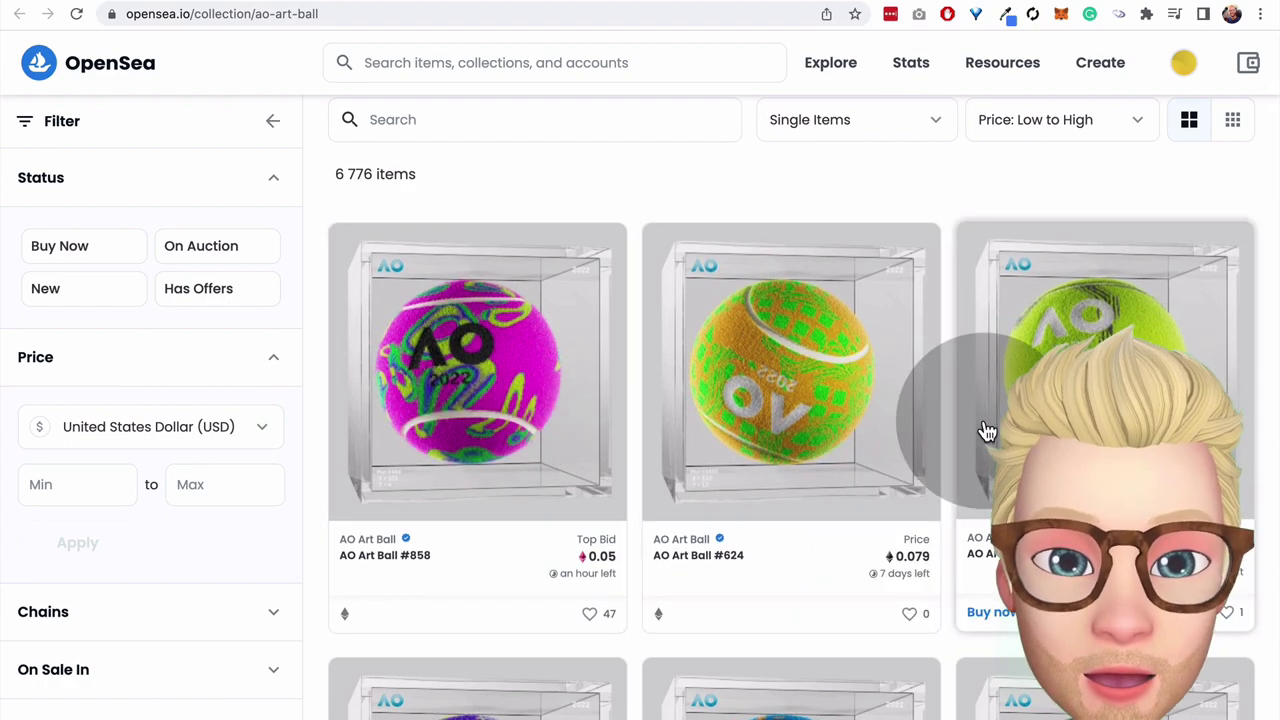
{"action": "scroll", "coordinate": [408, 457], "scroll_direction": "down", "scroll_amount": 5}
{"action": "scroll", "coordinate": [909, 417], "scroll_direction": "down", "scroll_amount": 2}
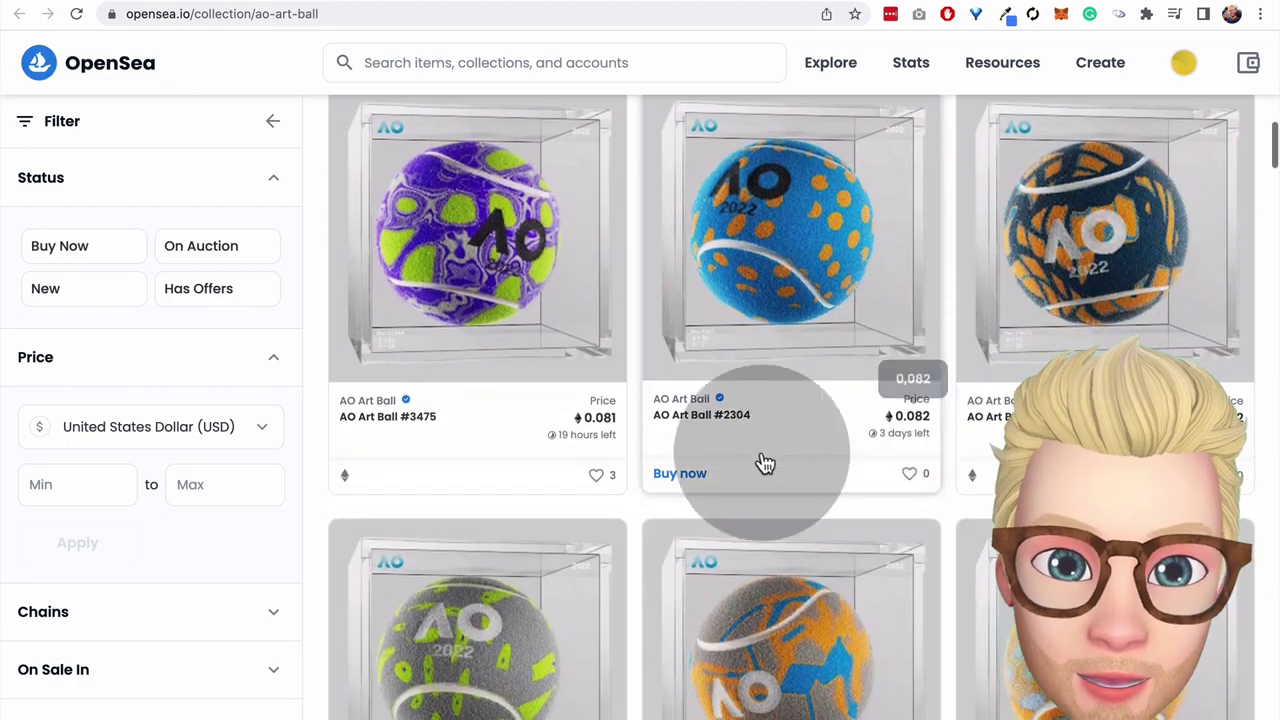
{"action": "scroll", "coordinate": [765, 463], "scroll_direction": "down", "scroll_amount": 4}
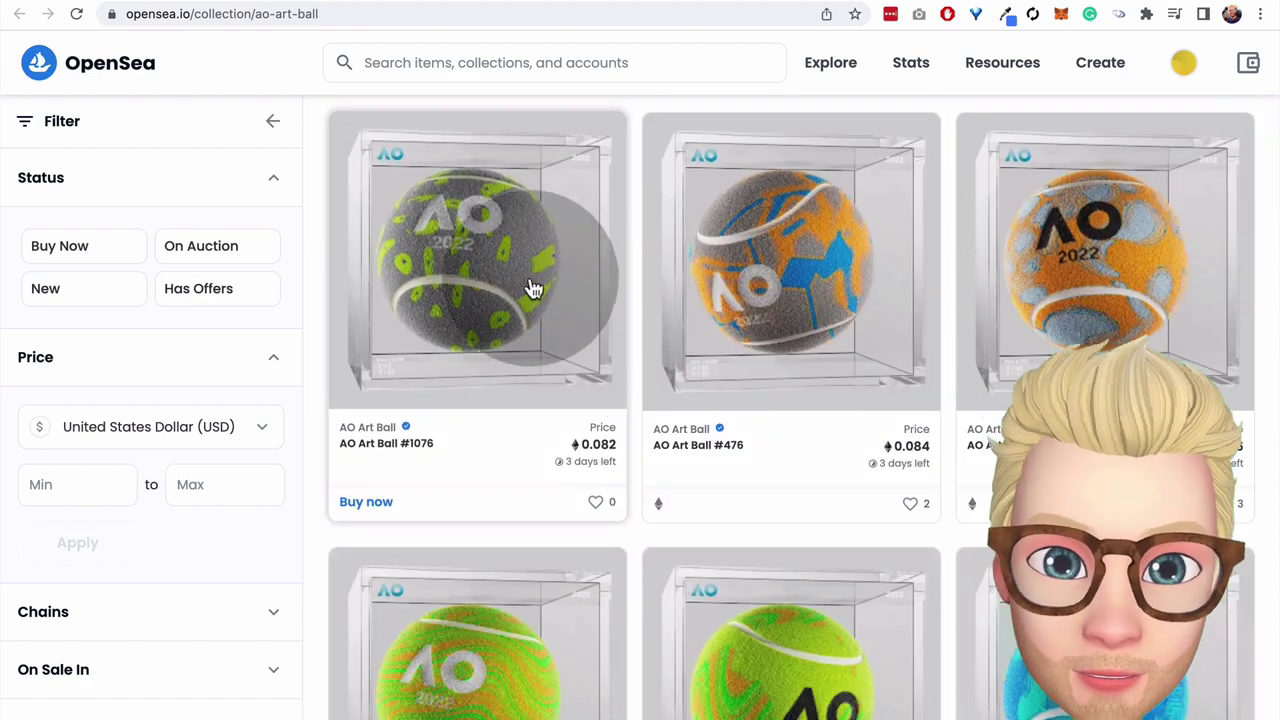
{"action": "scroll", "coordinate": [897, 311], "scroll_direction": "up", "scroll_amount": 15}
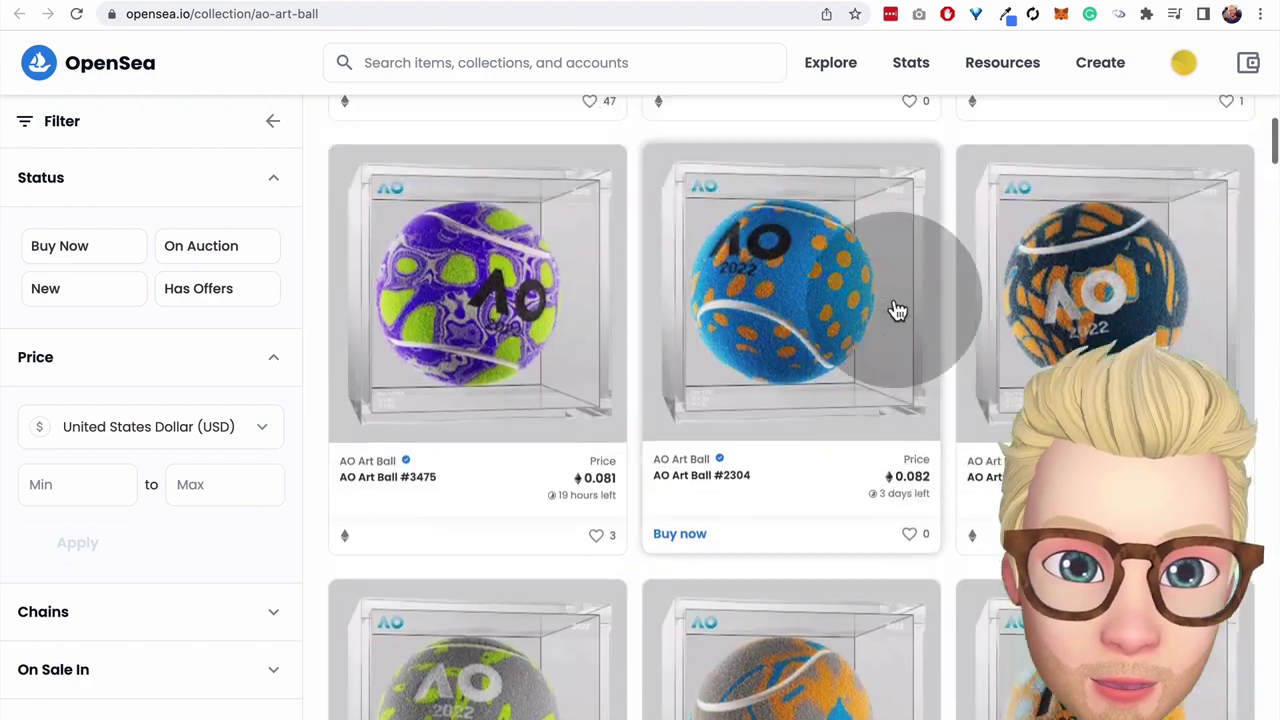
{"action": "scroll", "coordinate": [834, 481], "scroll_direction": "down", "scroll_amount": 2}
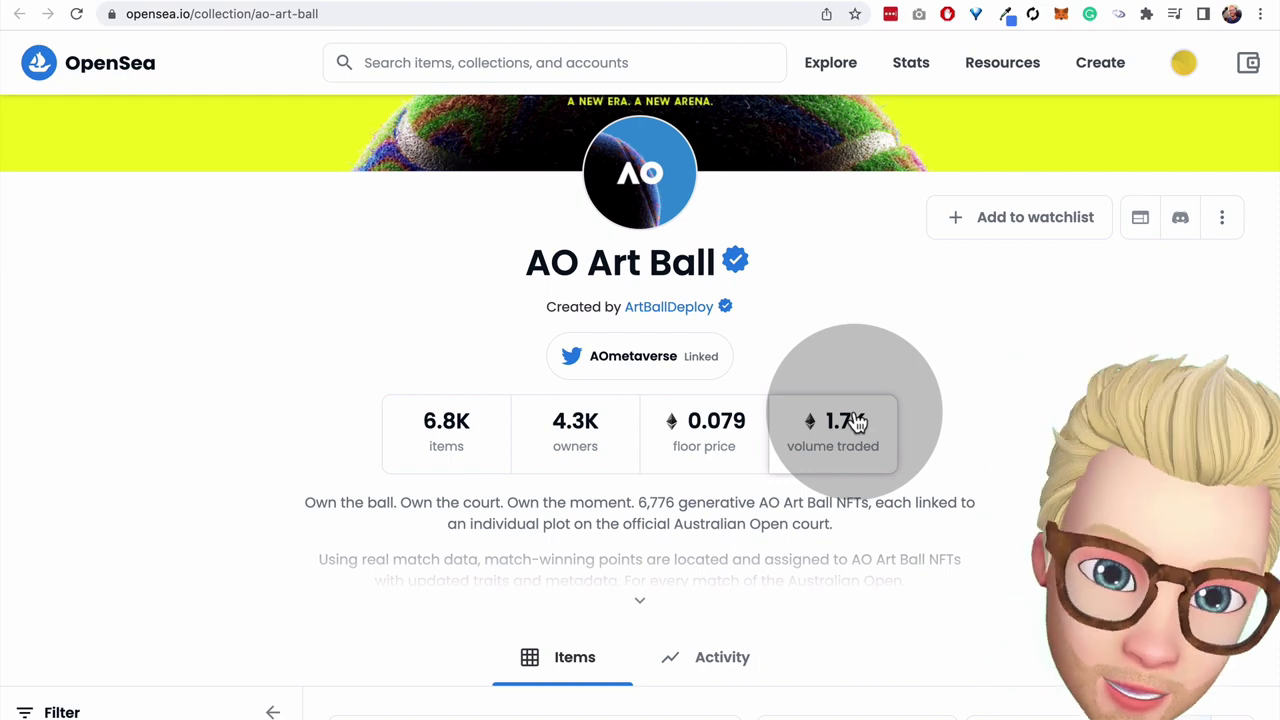
{"action": "scroll", "coordinate": [857, 424], "scroll_direction": "down", "scroll_amount": 2}
{"action": "scroll", "coordinate": [666, 423], "scroll_direction": "up", "scroll_amount": 5}
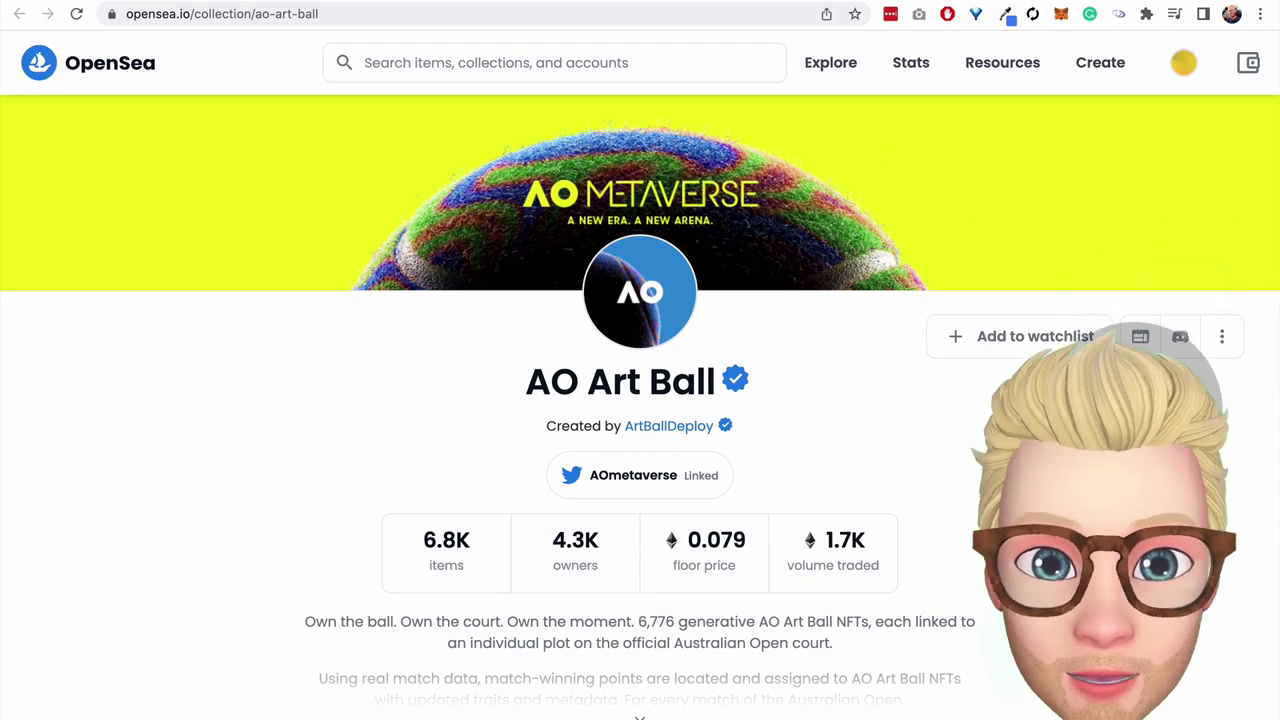
{"action": "scroll", "coordinate": [1170, 340], "scroll_direction": "down", "scroll_amount": 2}
{"action": "scroll", "coordinate": [1180, 340], "scroll_direction": "up", "scroll_amount": 2}
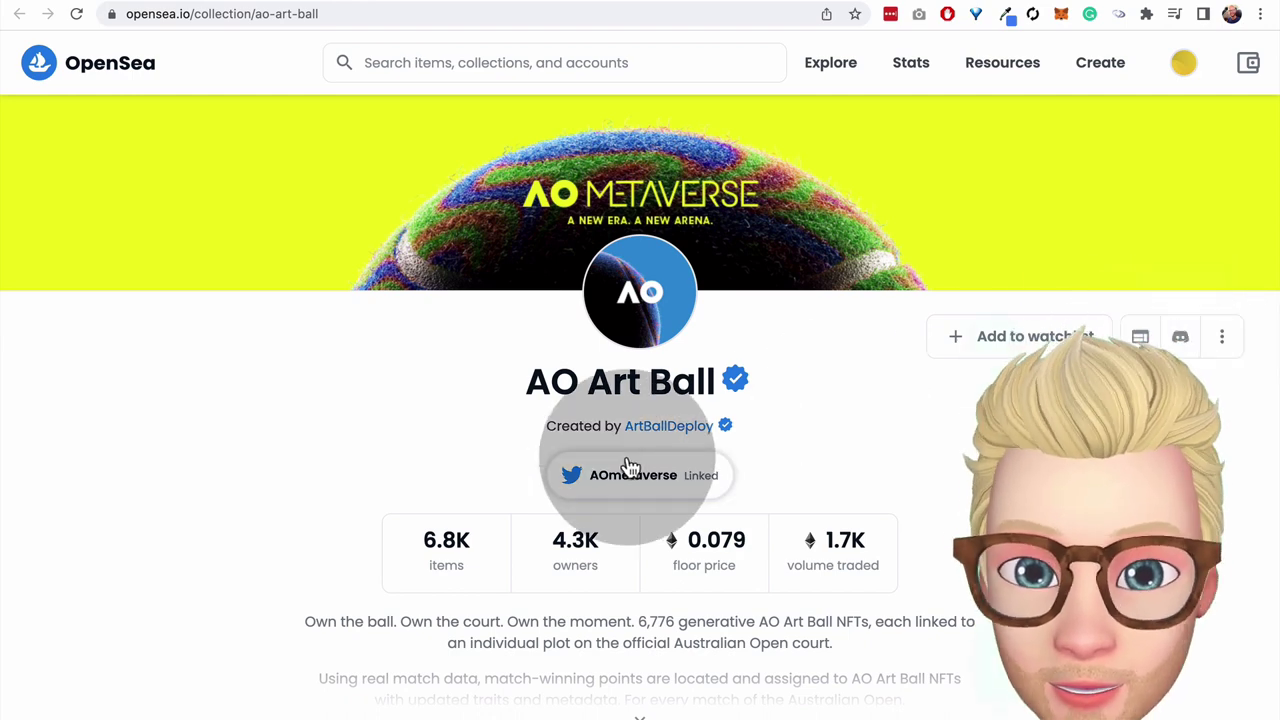
- Browse the AO Art Ball items listed for sale and open AO Art Ball #624
{"action": "scroll", "coordinate": [1050, 420], "scroll_direction": "down", "scroll_amount": 5}
{"action": "scroll", "coordinate": [1048, 381], "scroll_direction": "down", "scroll_amount": 5}
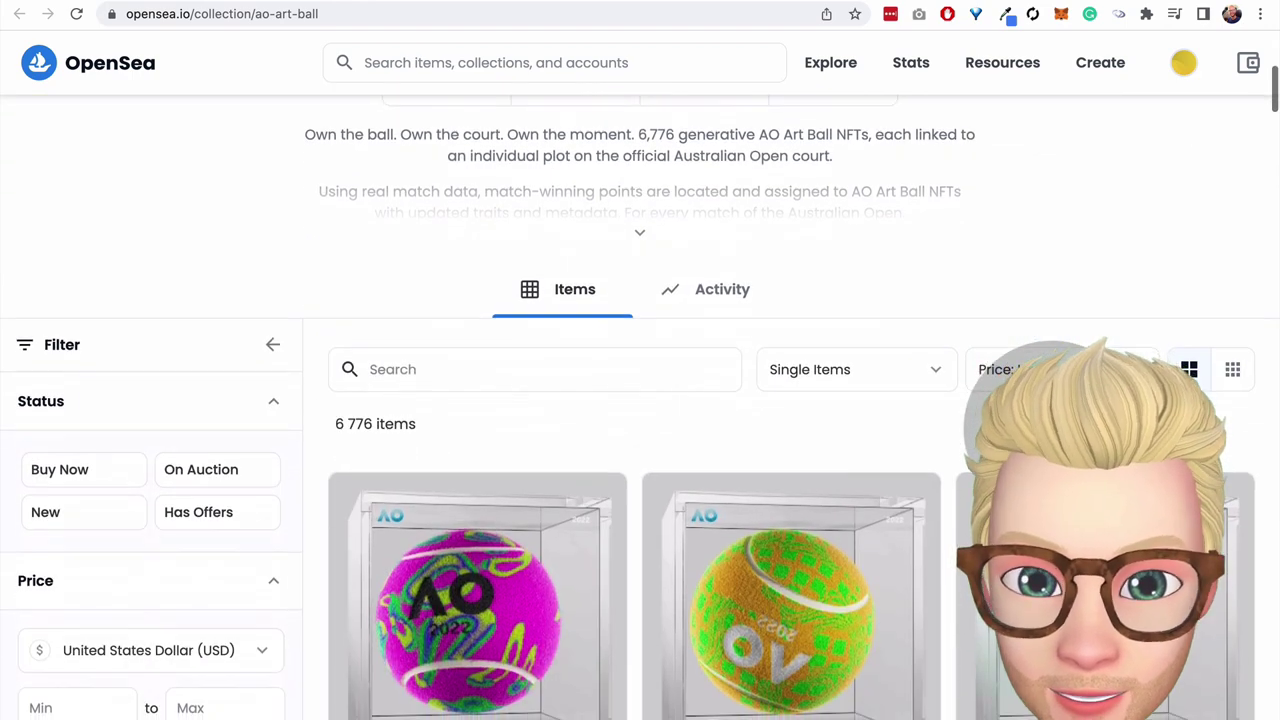
{"action": "scroll", "coordinate": [871, 452], "scroll_direction": "down", "scroll_amount": 10}
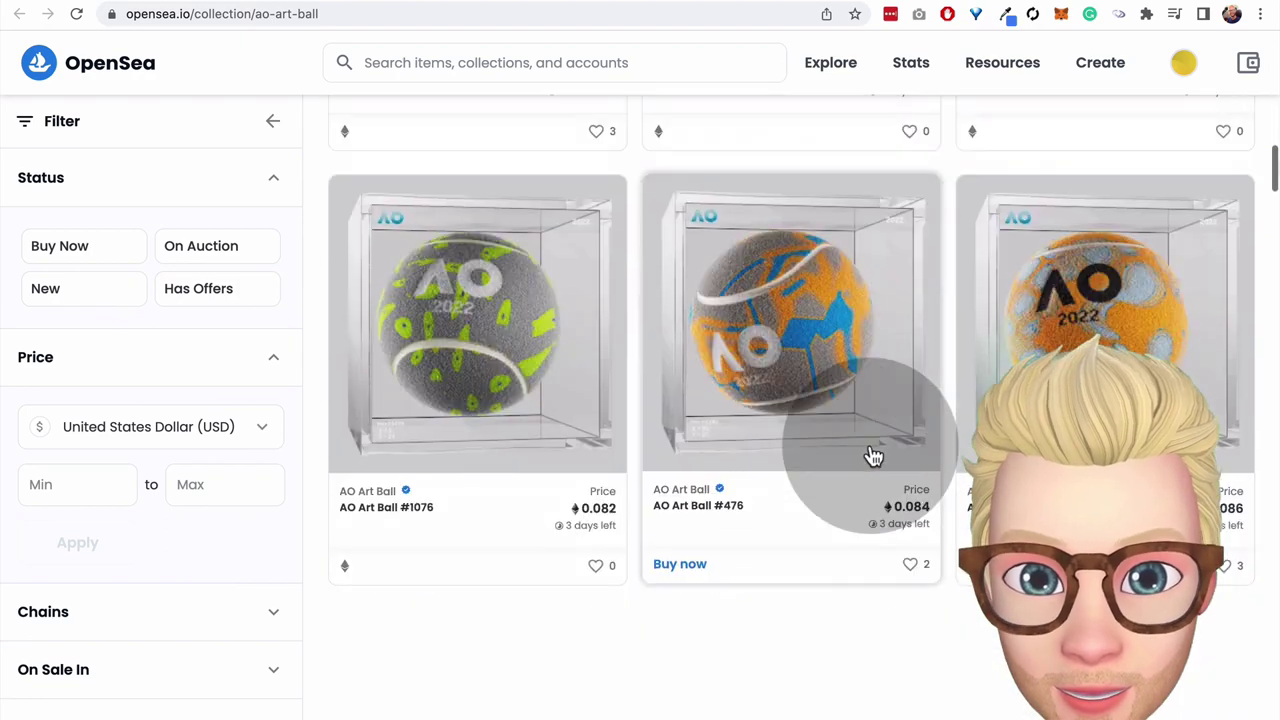
{"action": "scroll", "coordinate": [871, 452], "scroll_direction": "up", "scroll_amount": 5}
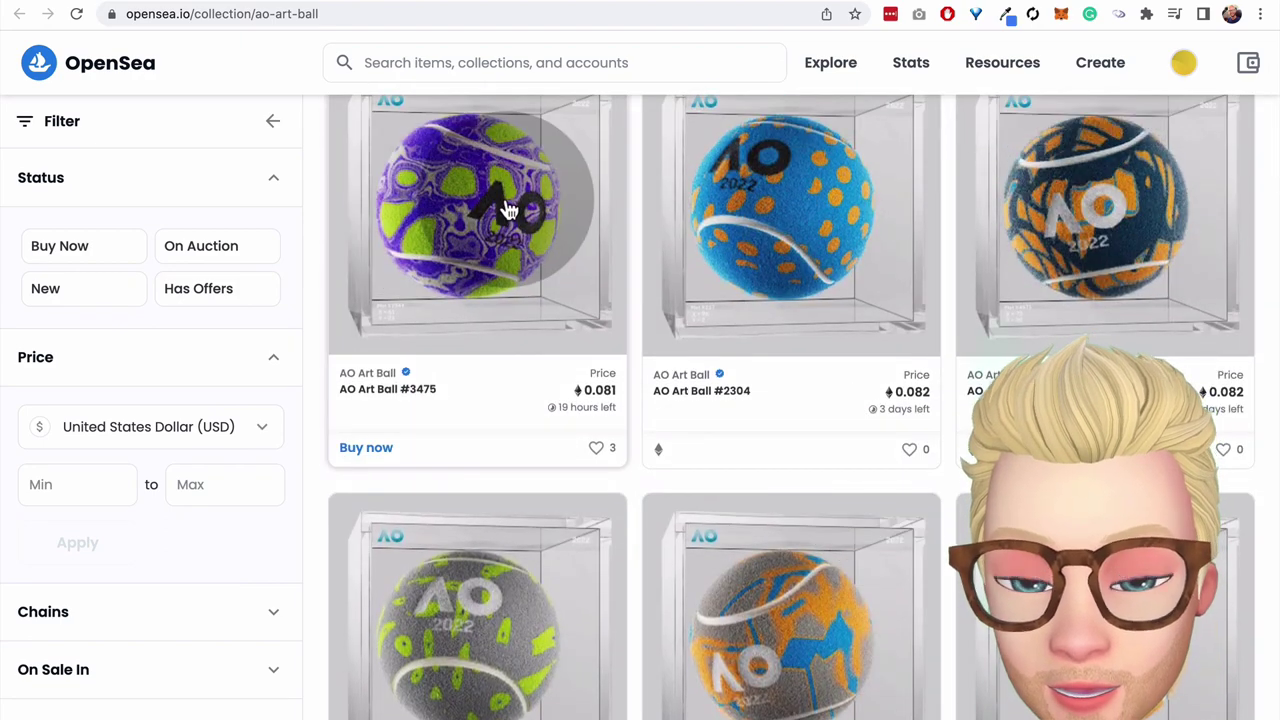
{"action": "scroll", "coordinate": [512, 207], "scroll_direction": "up", "scroll_amount": 5}
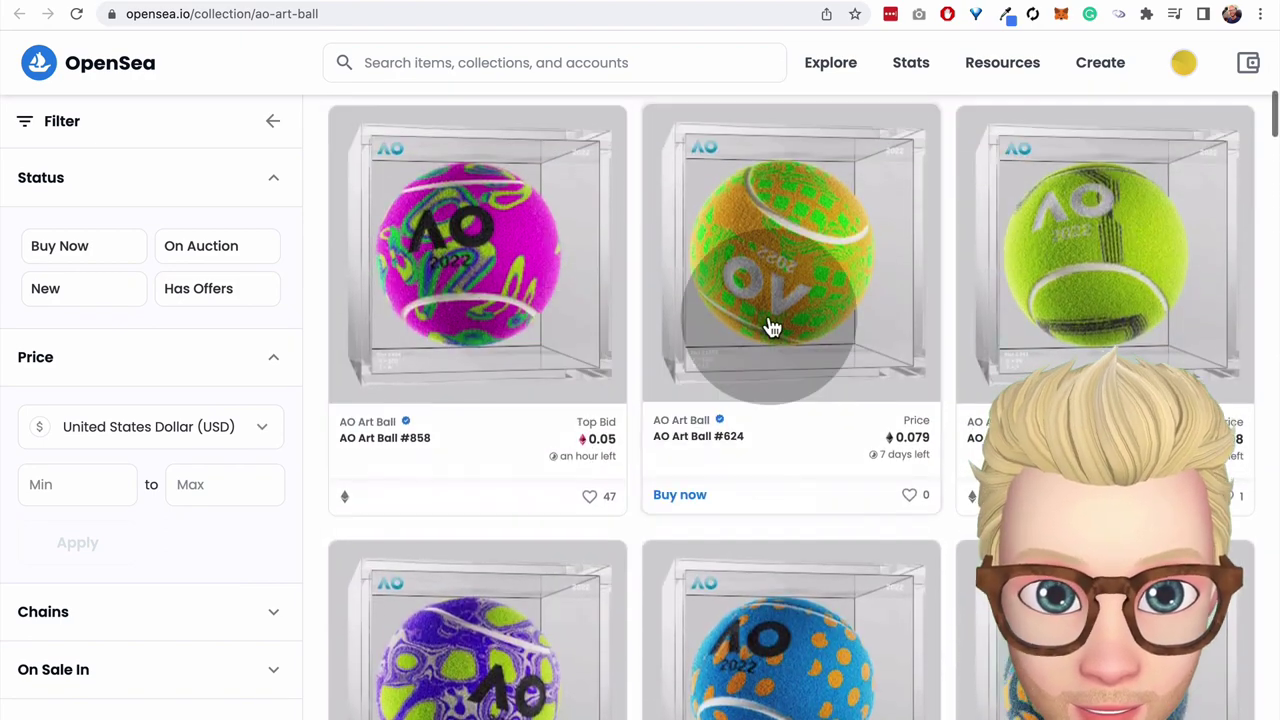
{"action": "left_click", "coordinate": [786, 266]}
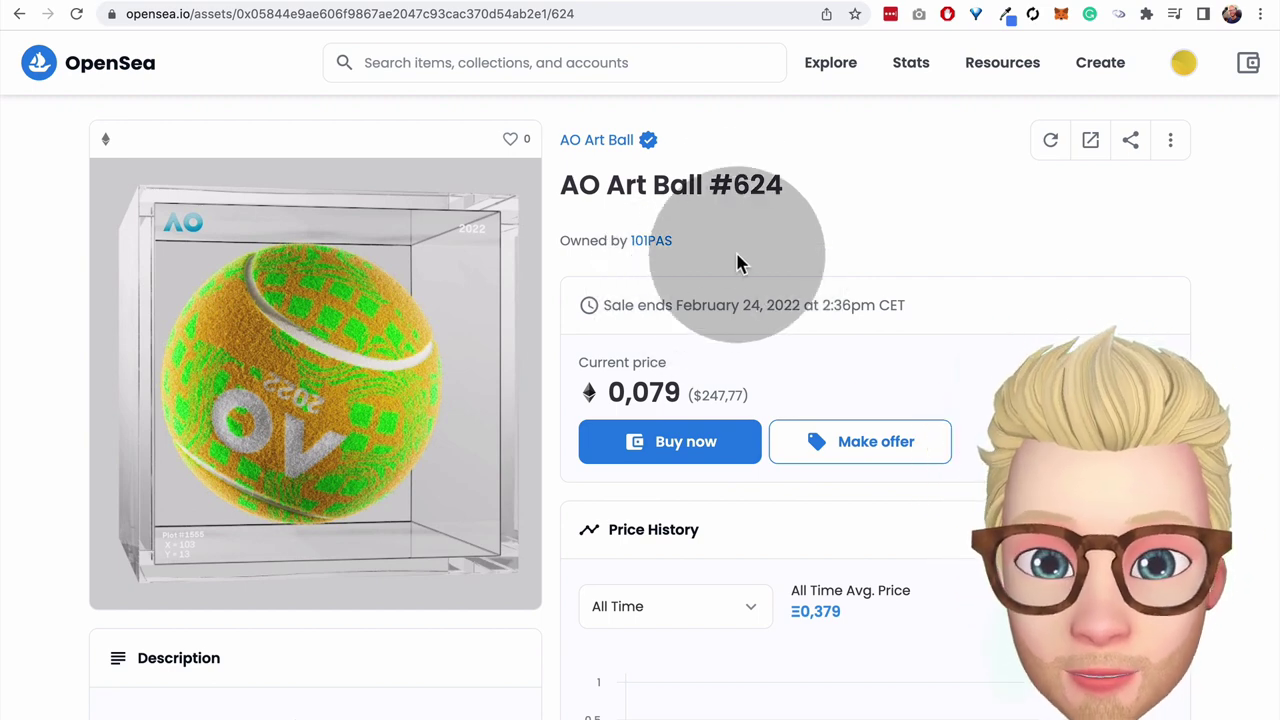
- Review the item activity, price history and current price of AO Art Ball #624
{"action": "scroll", "coordinate": [738, 262], "scroll_direction": "down", "scroll_amount": 10}
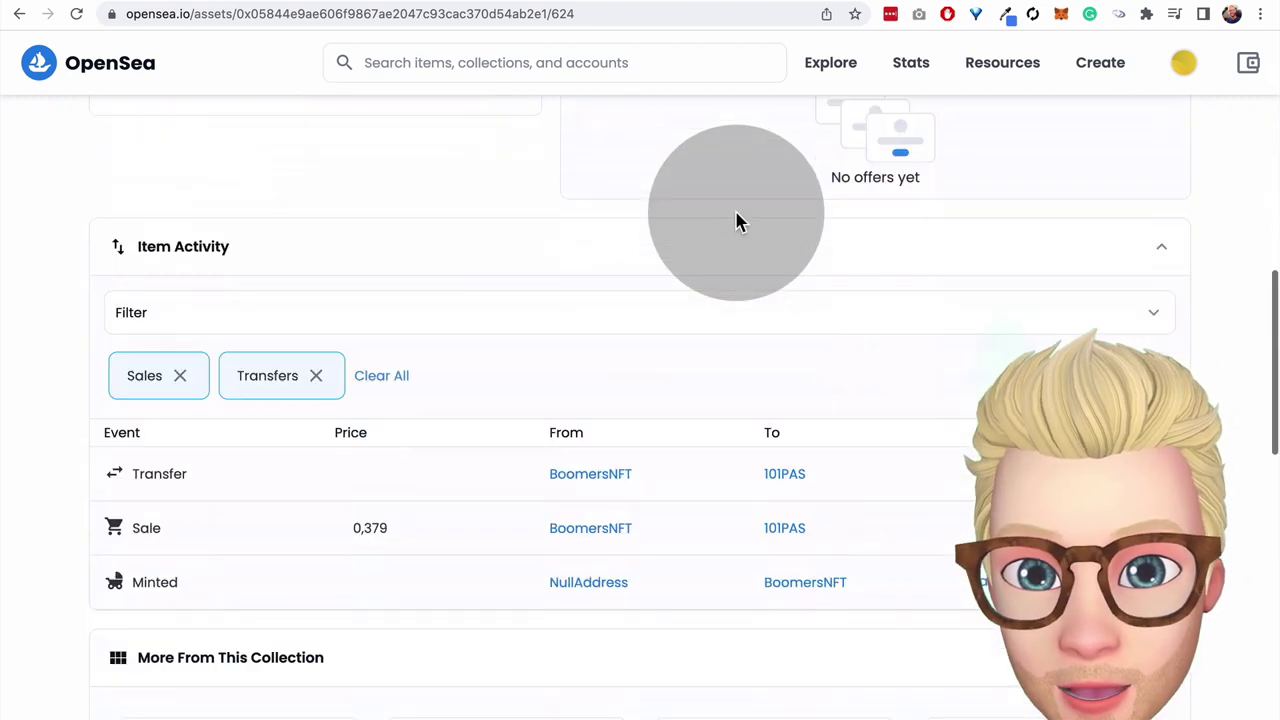
{"action": "scroll", "coordinate": [738, 222], "scroll_direction": "down", "scroll_amount": 5}
{"action": "scroll", "coordinate": [738, 222], "scroll_direction": "up", "scroll_amount": 10}
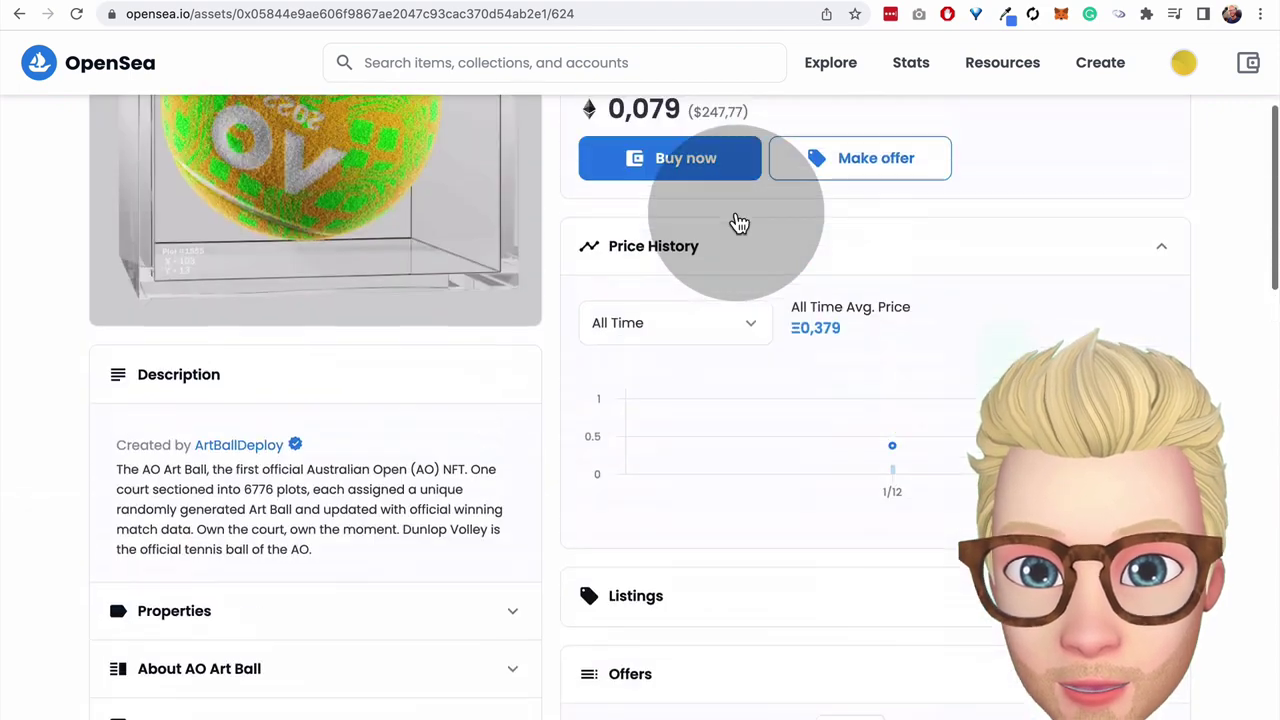
{"action": "scroll", "coordinate": [738, 222], "scroll_direction": "up", "scroll_amount": 3}
{"action": "scroll", "coordinate": [700, 228], "scroll_direction": "down", "scroll_amount": 1}
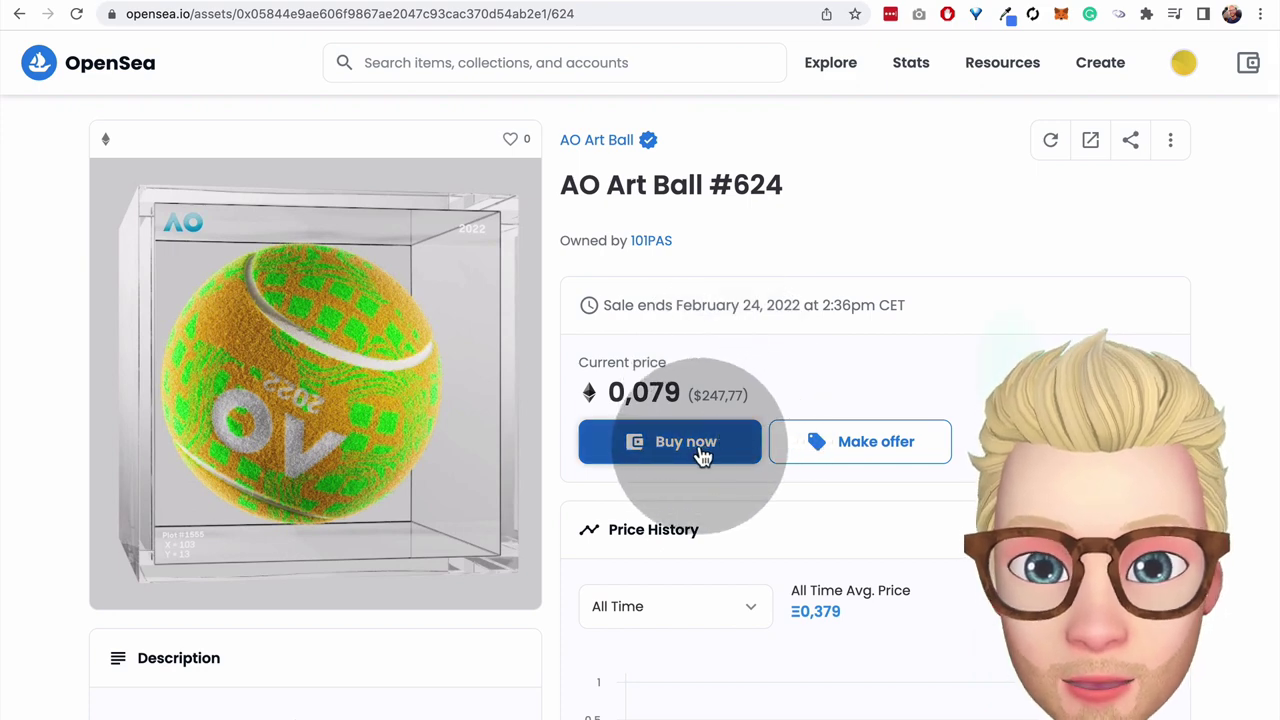
- Start buying AO Art Ball #624 for 0.079 ETH, agree to the Terms of Service and confirm the checkout
{"action": "left_click", "coordinate": [697, 450]}
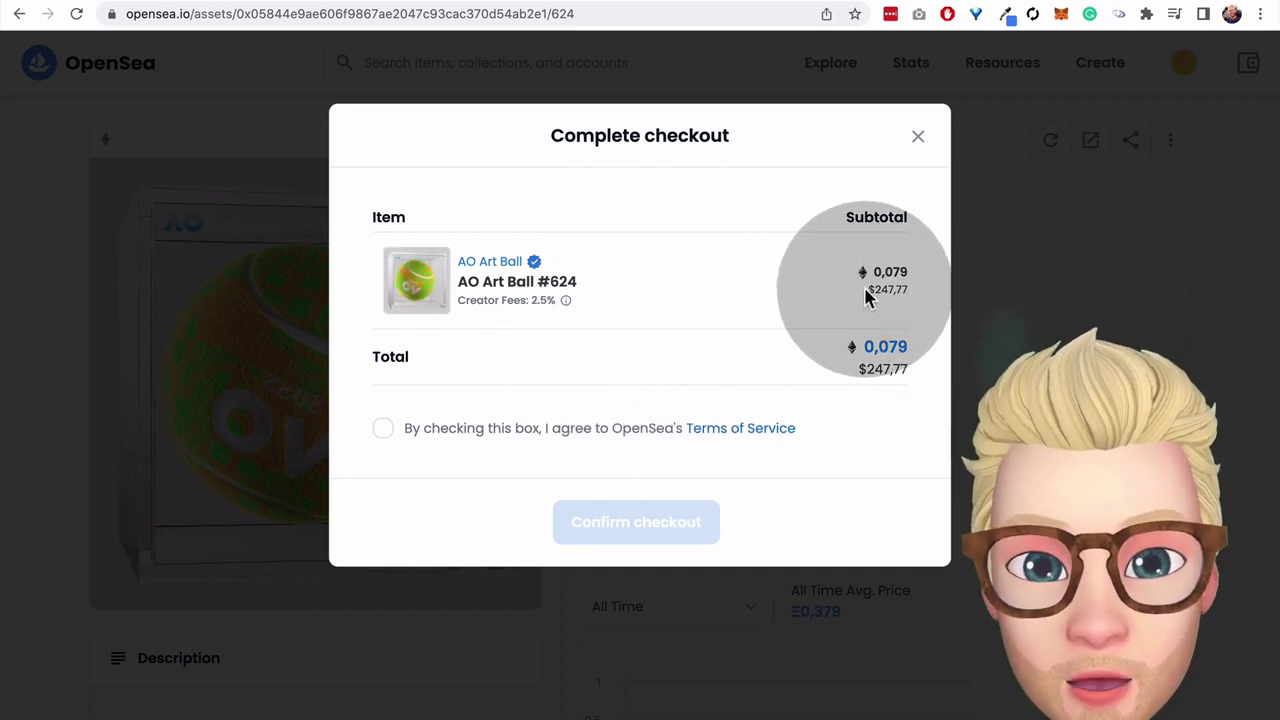
{"action": "left_click", "coordinate": [386, 432]}
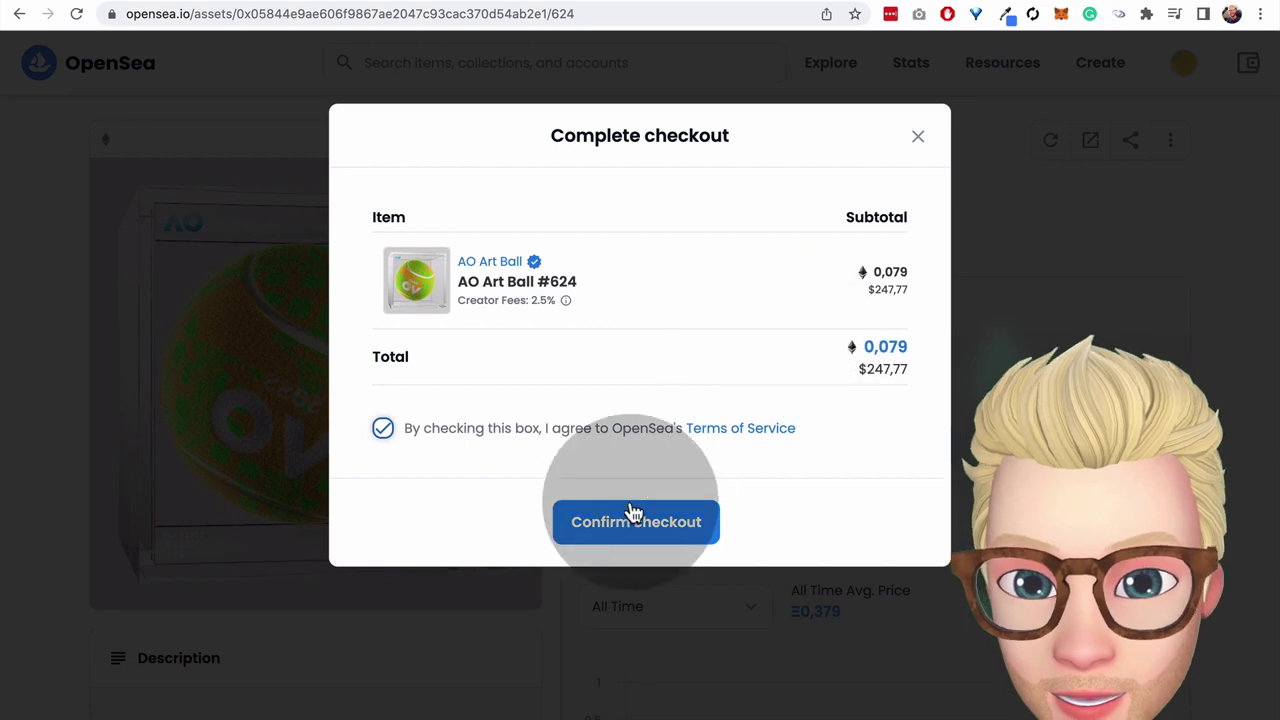
{"action": "left_click", "coordinate": [635, 535]}
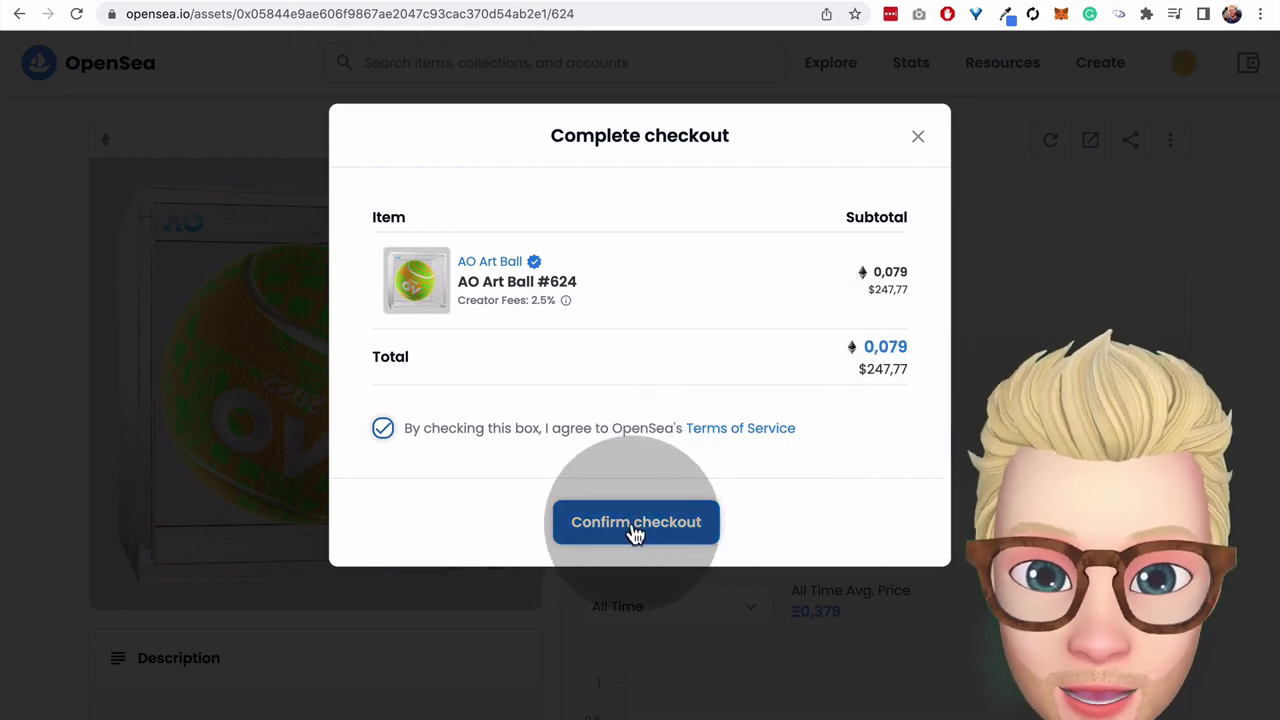
{"action": "left_click", "coordinate": [635, 530]}
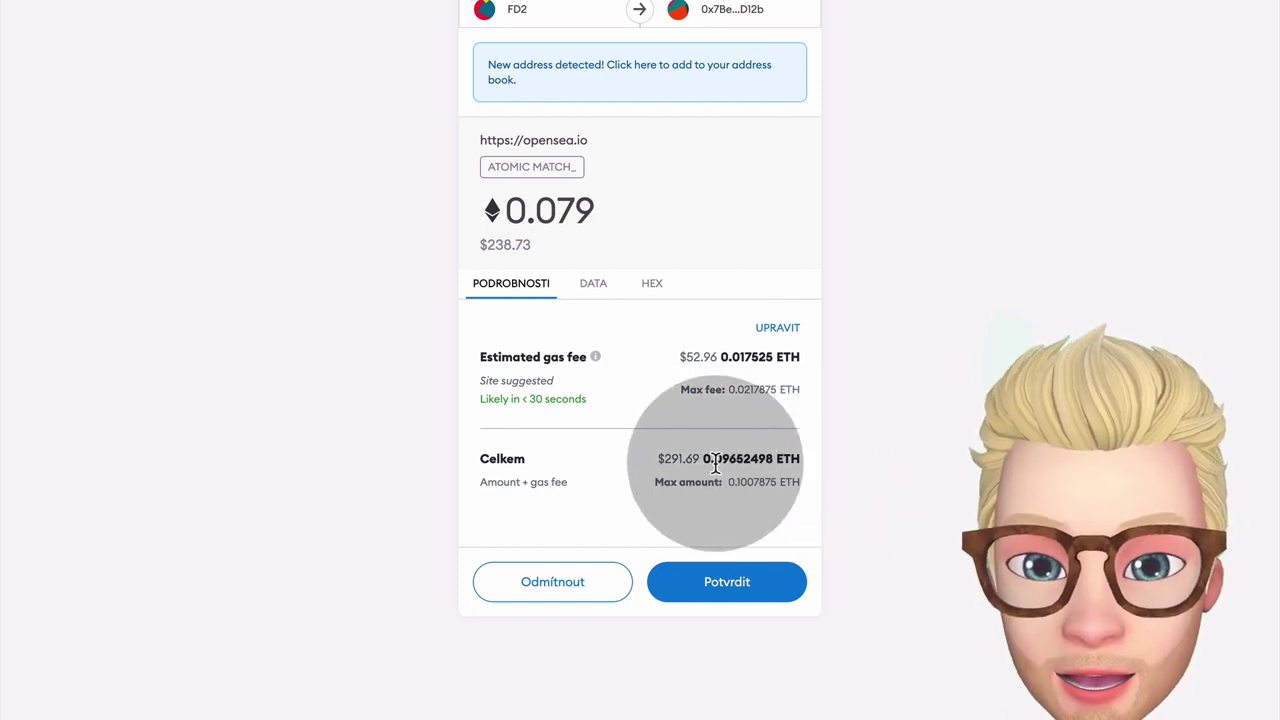
- Reject the purchase transaction in the wallet and close the checkout for AO Art Ball #624
{"action": "left_click", "coordinate": [748, 586]}
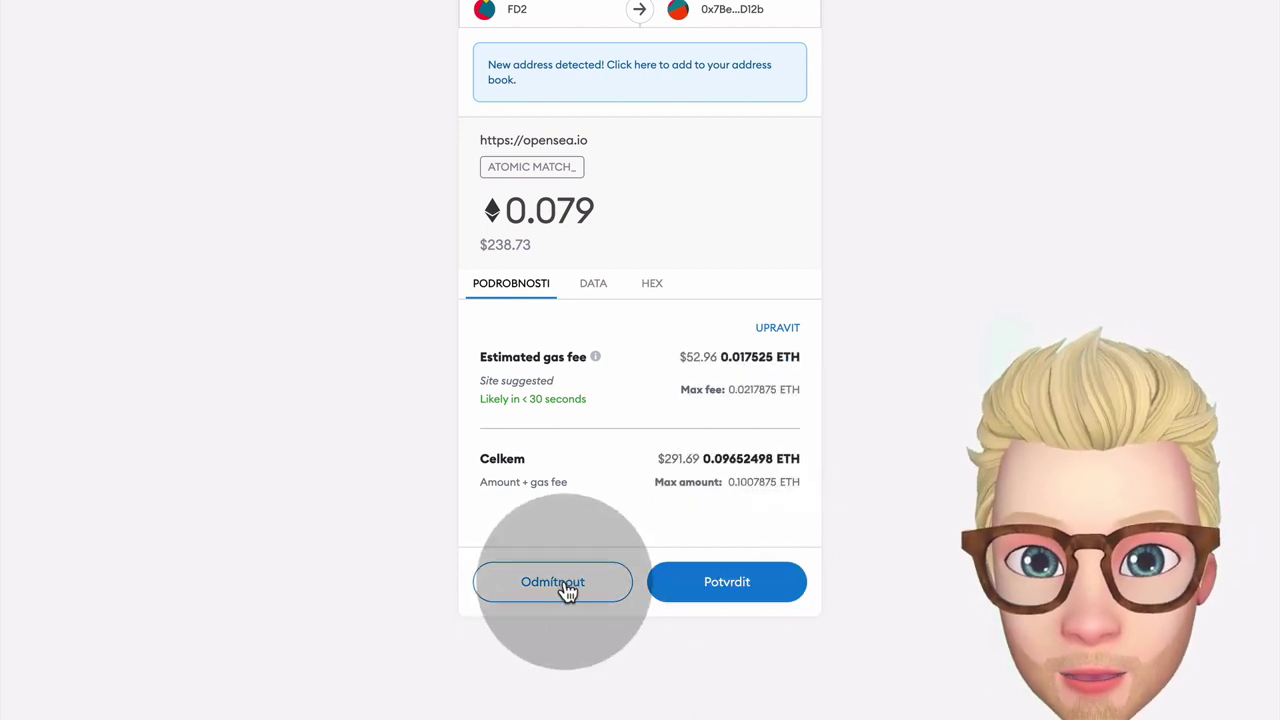
{"action": "left_click", "coordinate": [560, 584]}
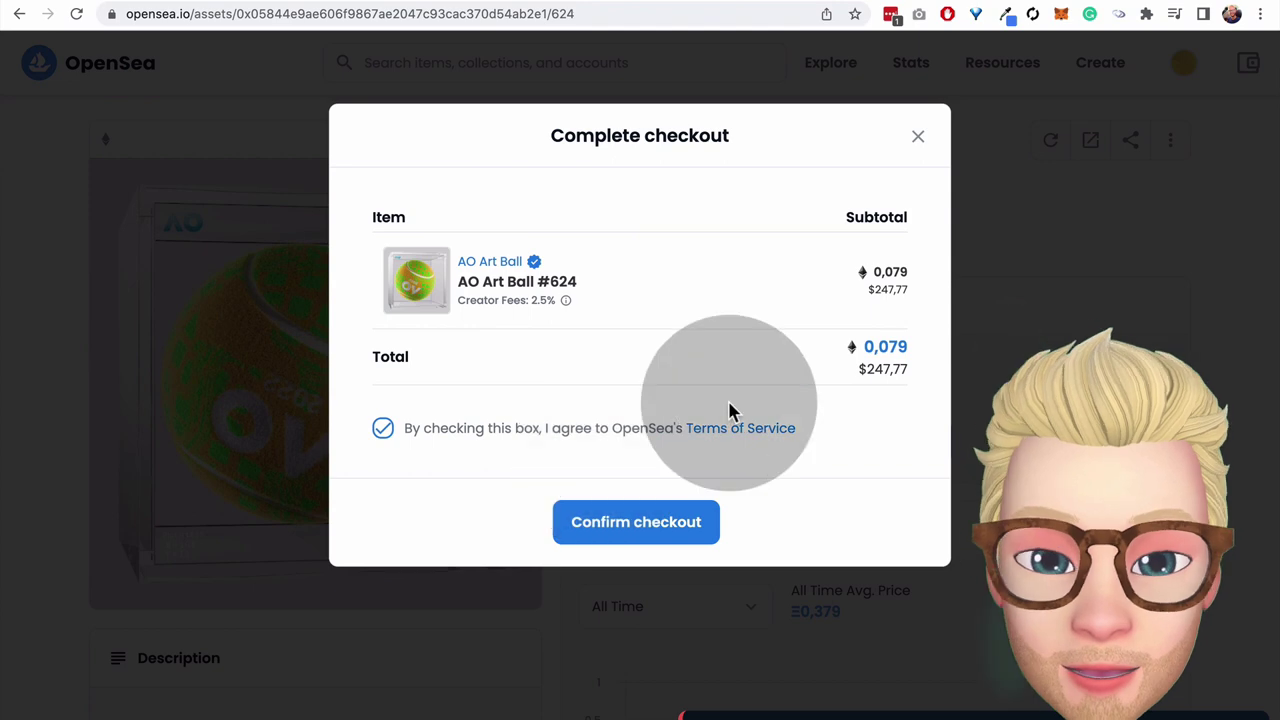
{"action": "left_click", "coordinate": [918, 139]}
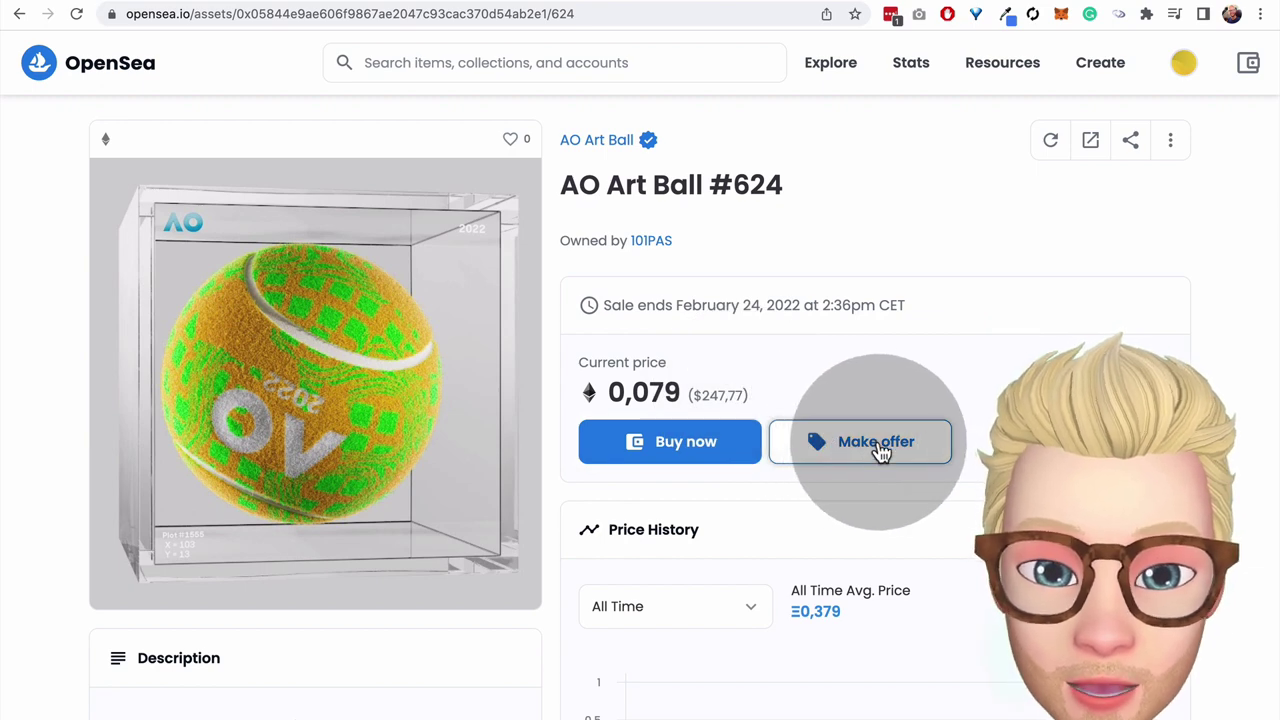
- Open the offer form for AO Art Ball #624, check which currency and balance it requires, and close the form
{"action": "left_click", "coordinate": [879, 447]}
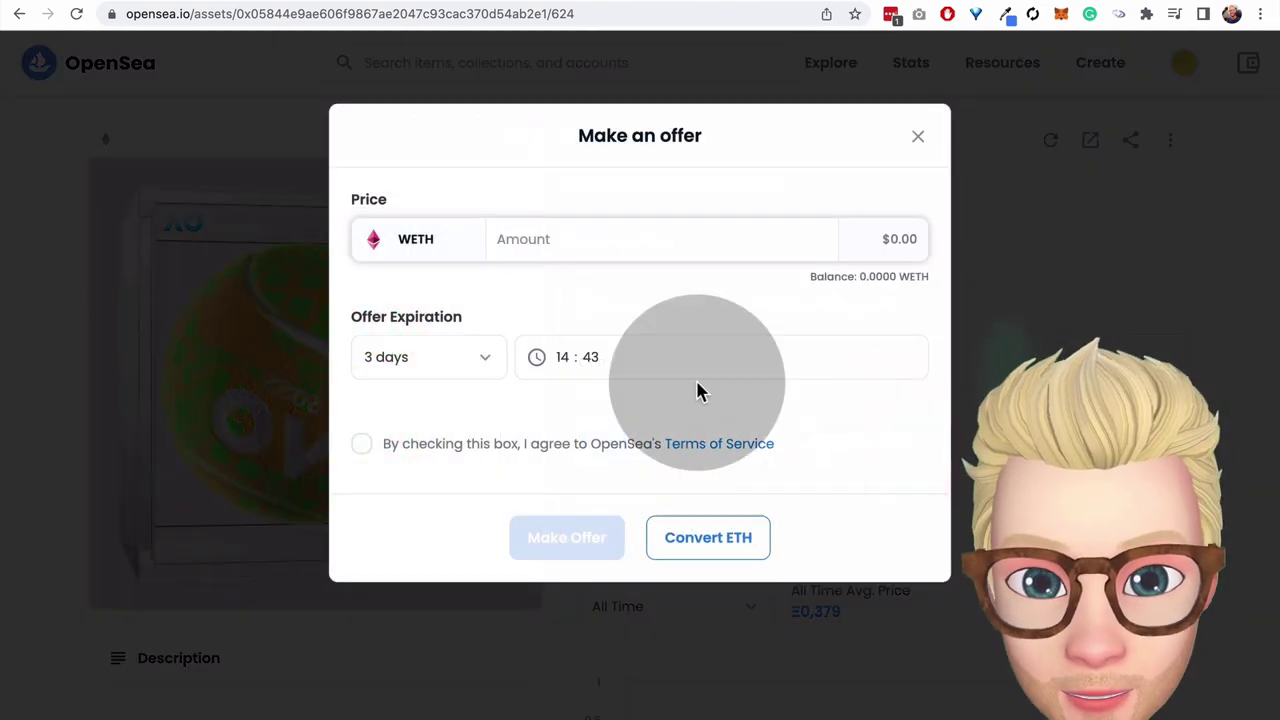
{"action": "left_click", "coordinate": [447, 235]}
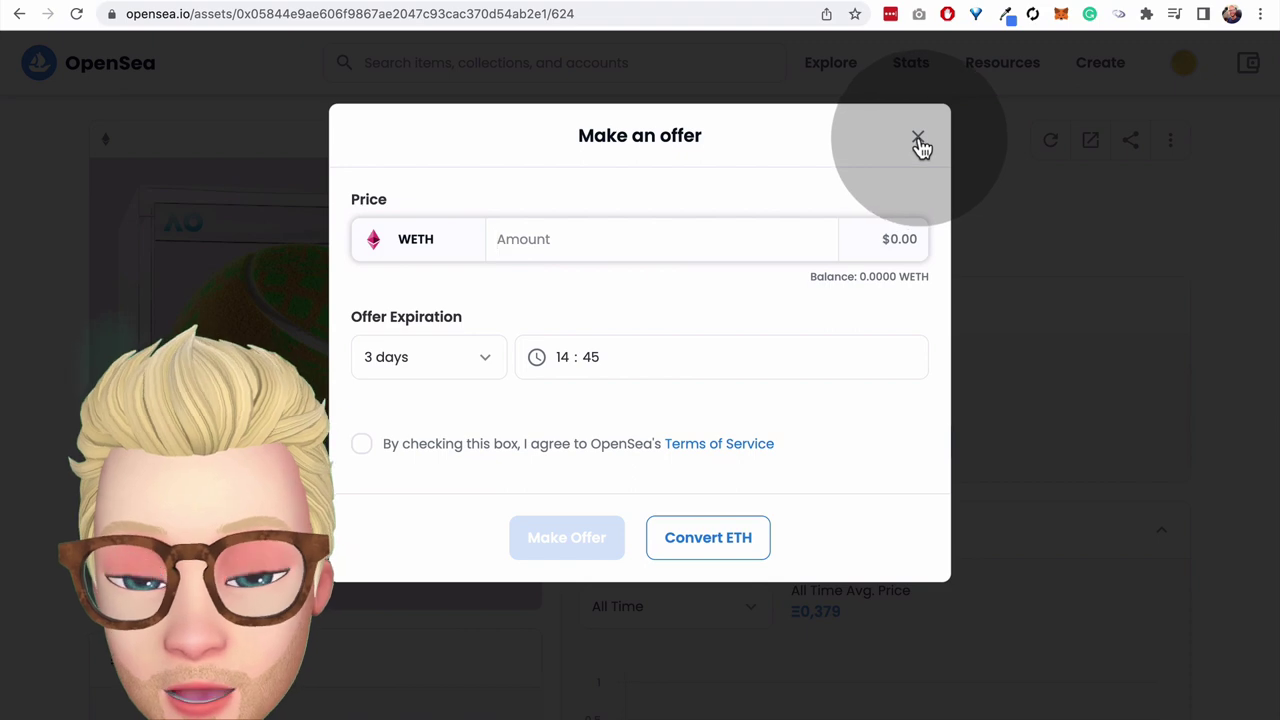
{"action": "left_click", "coordinate": [918, 140]}
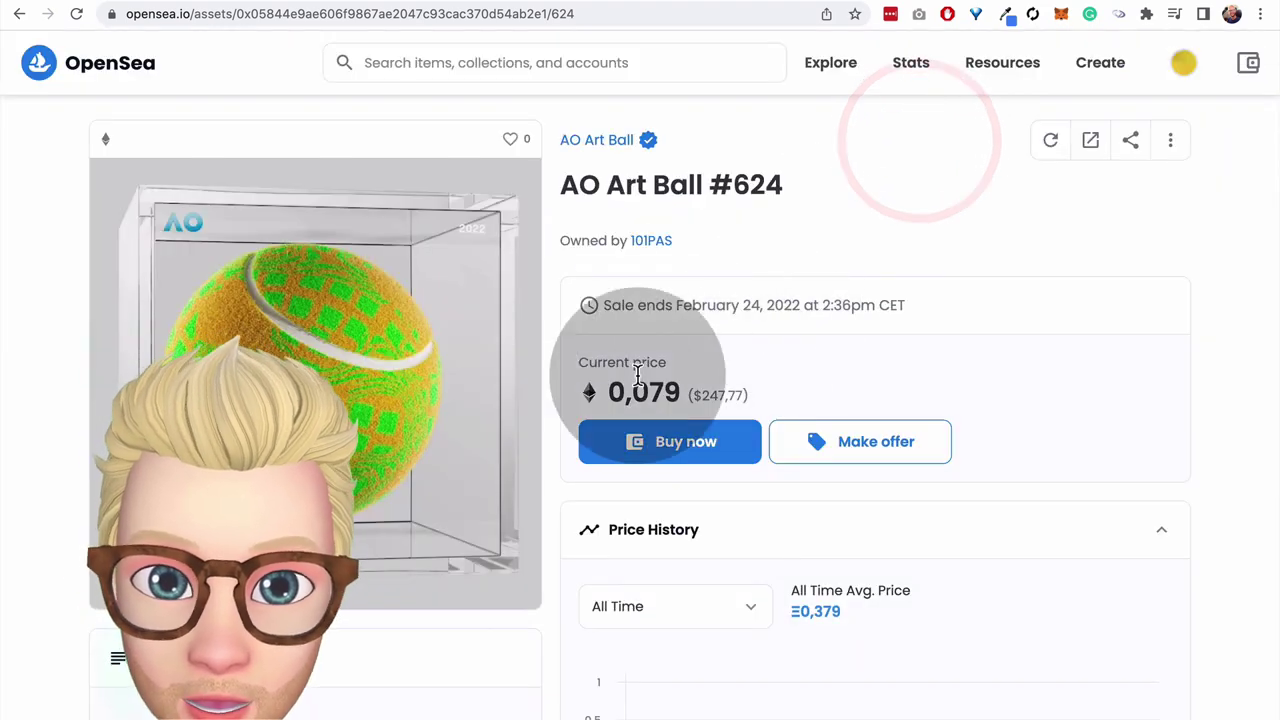
- Open the wallet and start wrapping its Ethereum balance into WETH
{"action": "left_click", "coordinate": [1250, 64]}
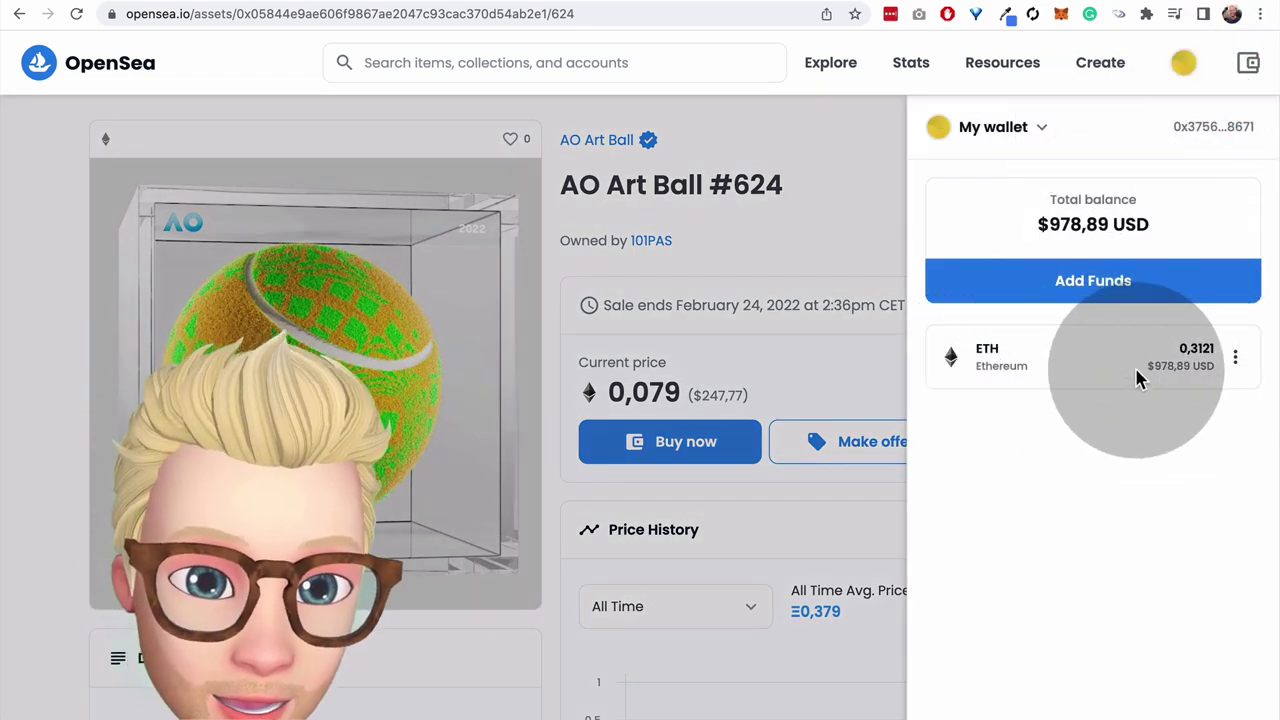
{"action": "left_click", "coordinate": [1236, 360]}
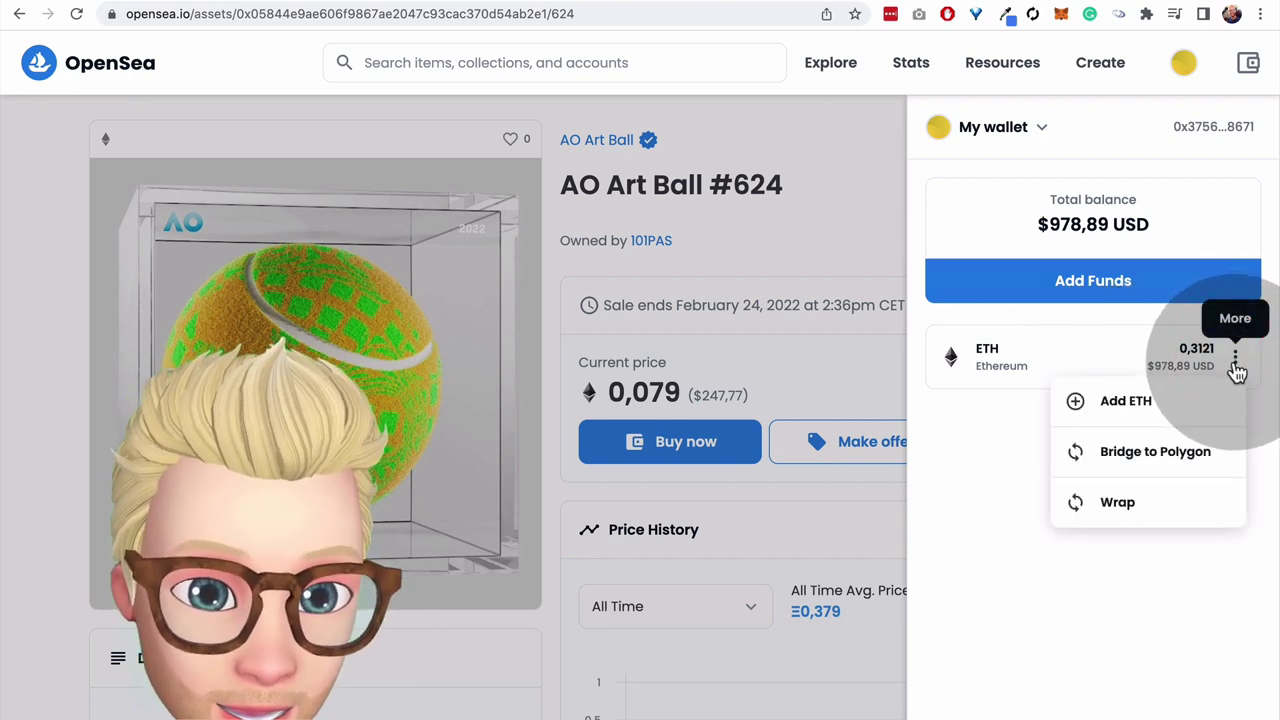
{"action": "left_click", "coordinate": [1236, 360]}
{"action": "left_click", "coordinate": [1236, 360]}
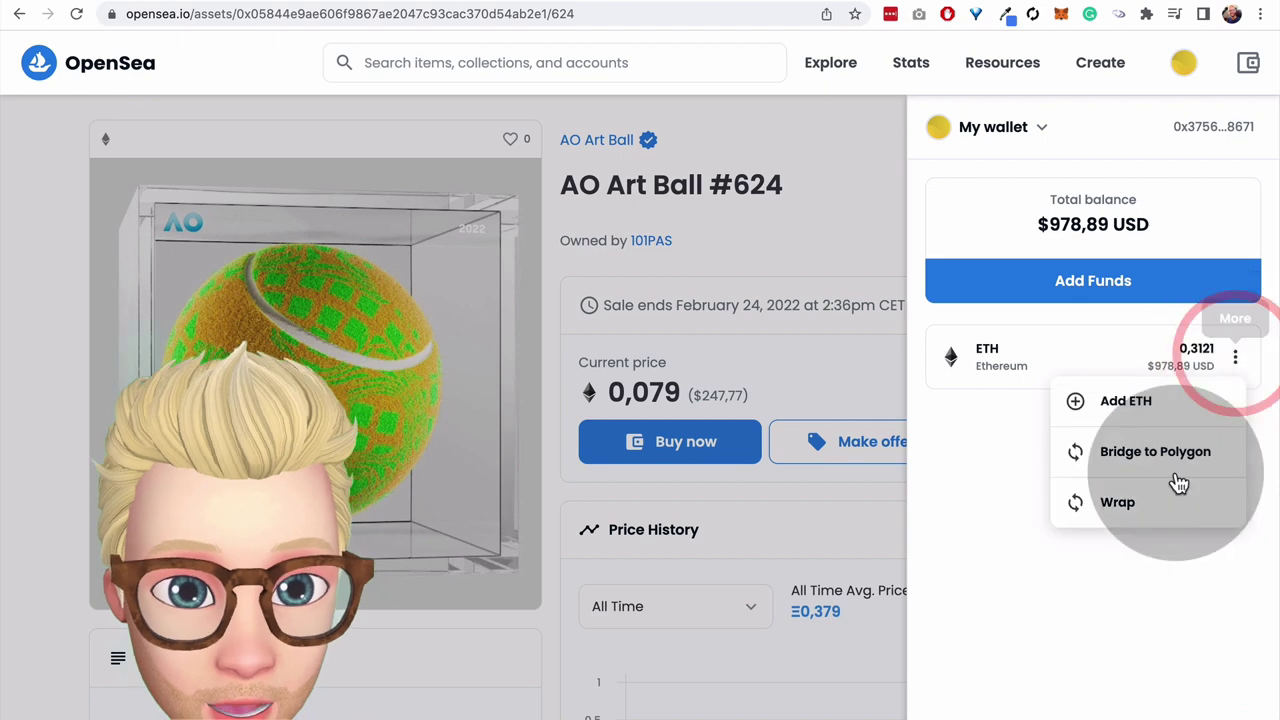
{"action": "left_click", "coordinate": [1125, 505]}
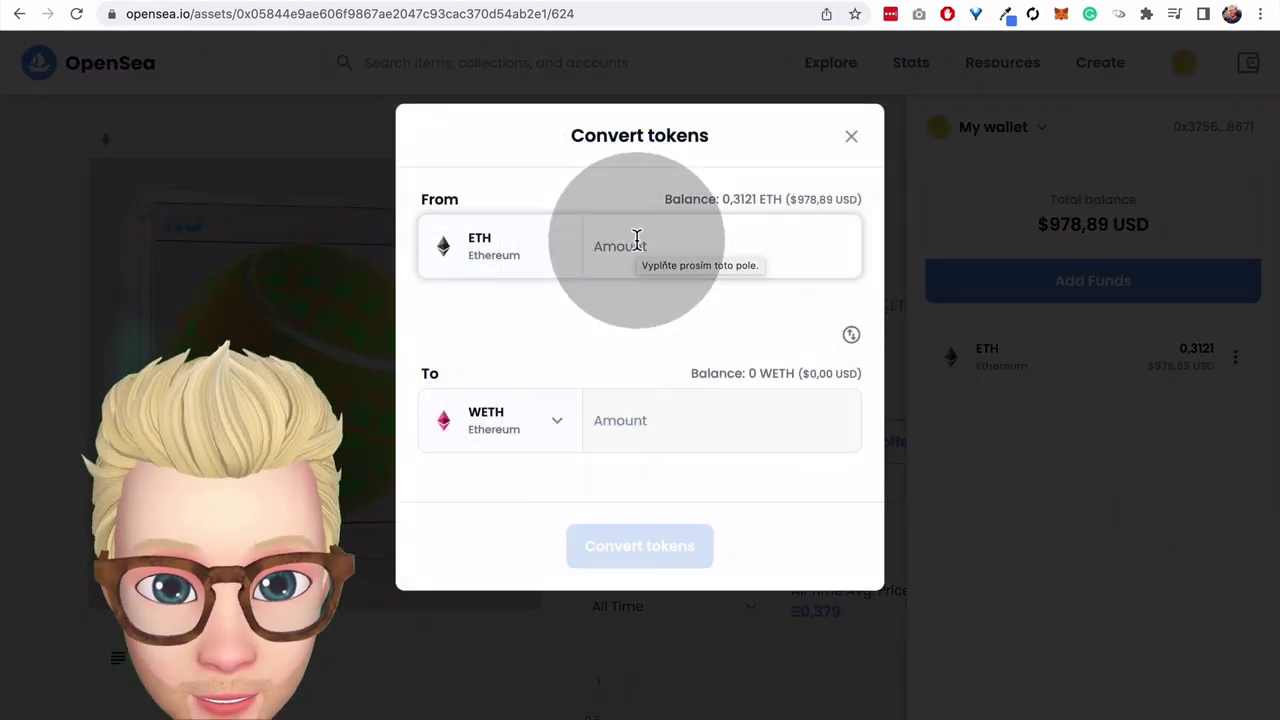
- Convert 0.05 ETH to WETH and confirm the deposit transaction in the wallet
{"action": "type", "text": "0"}
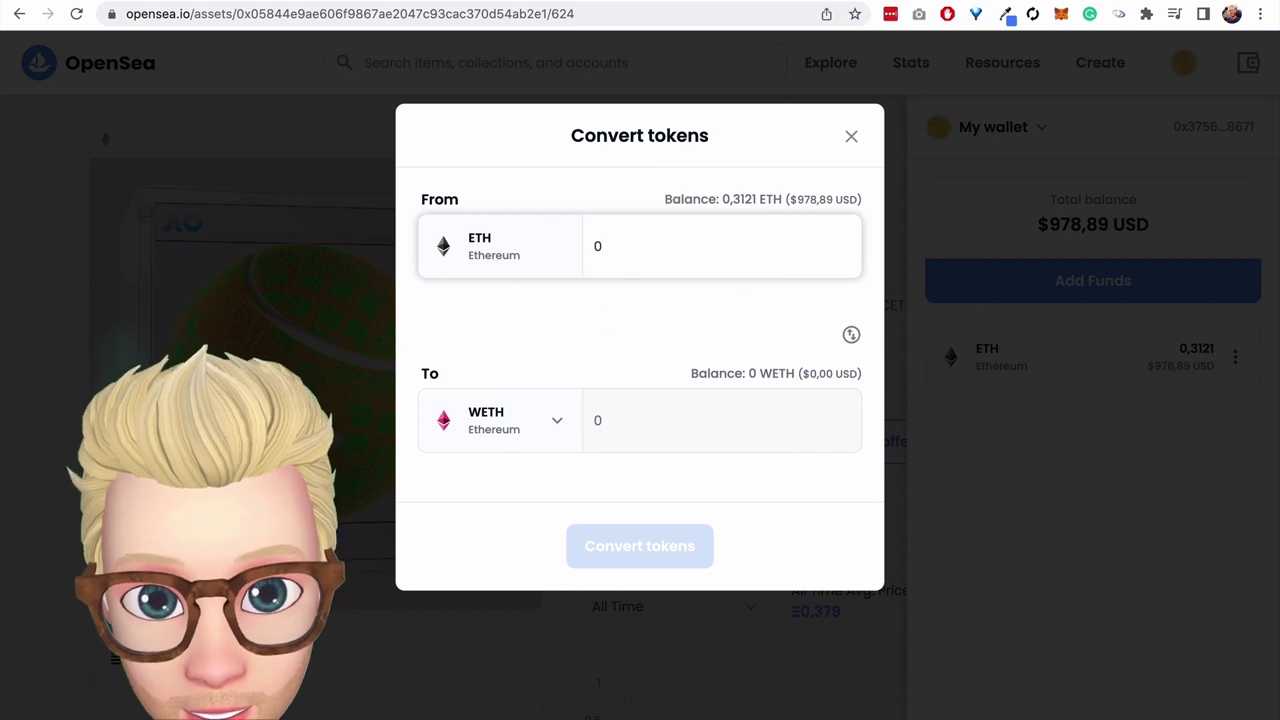
{"action": "type", "text": "."}
{"action": "left_click", "coordinate": [664, 241]}
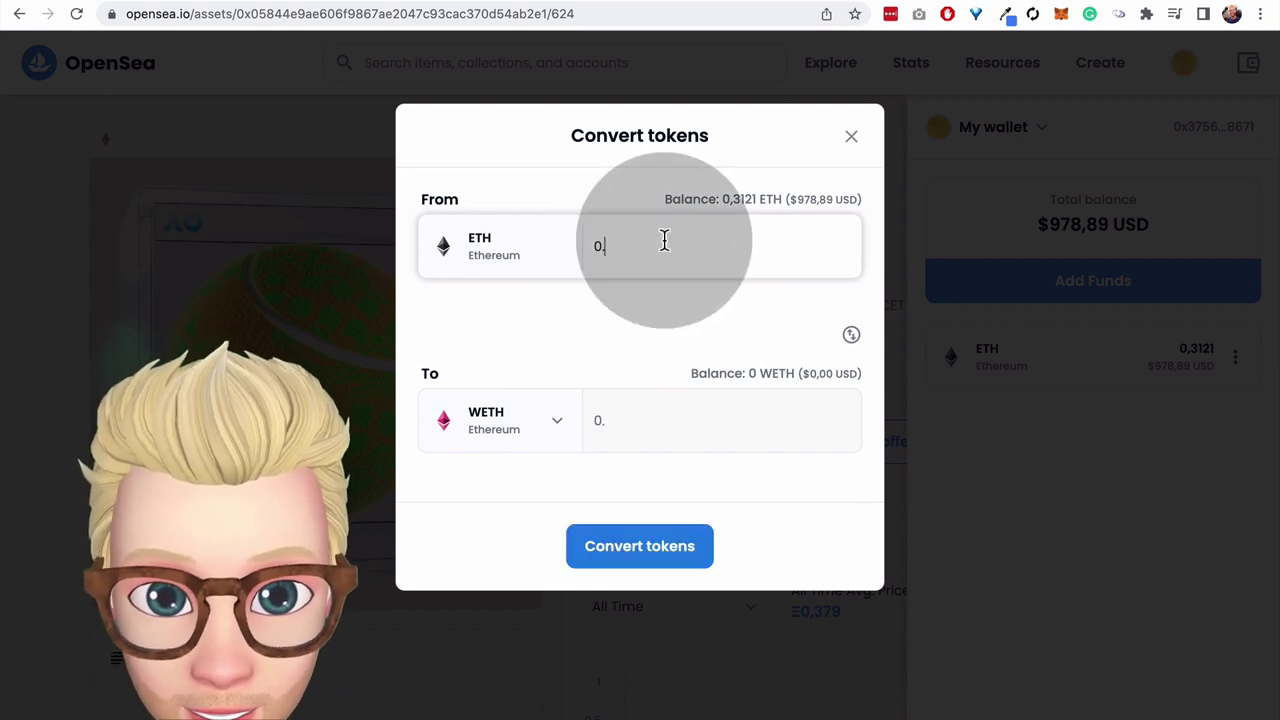
{"action": "type", "text": "0"}
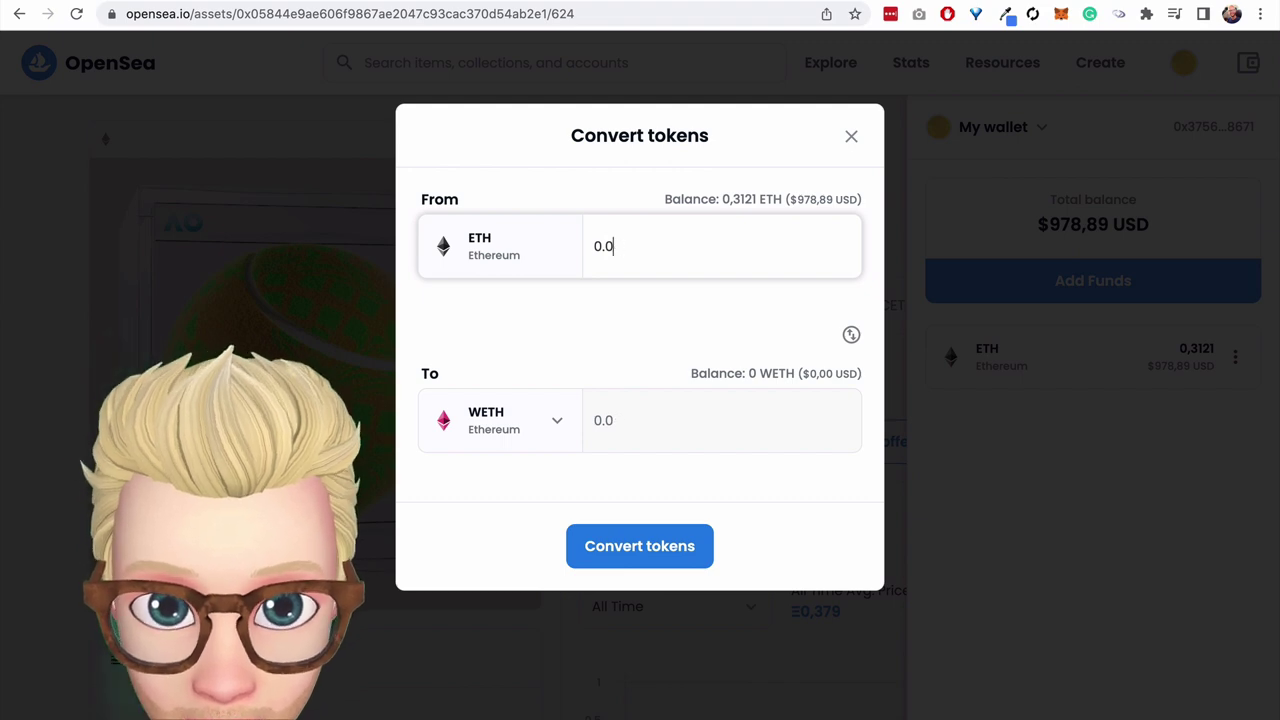
{"action": "type", "text": "5"}
{"action": "left_click", "coordinate": [615, 315]}
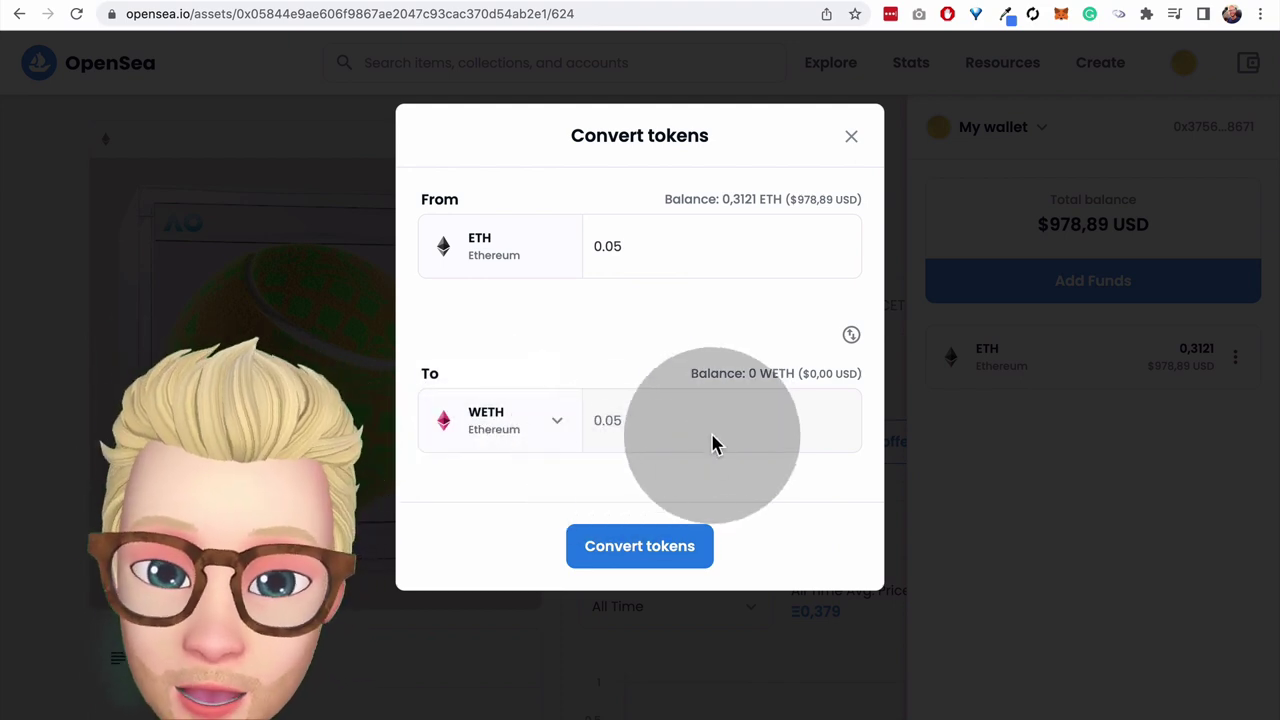
{"action": "left_click", "coordinate": [661, 550]}
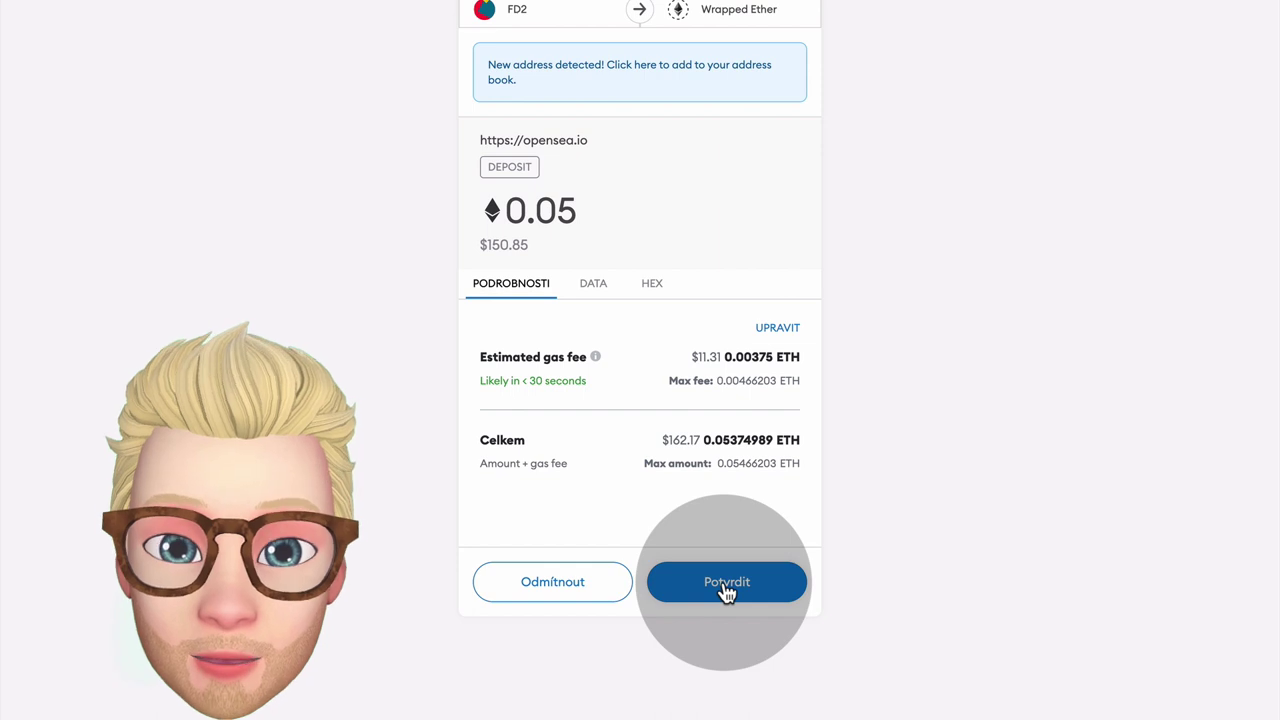
{"action": "left_click", "coordinate": [727, 592]}
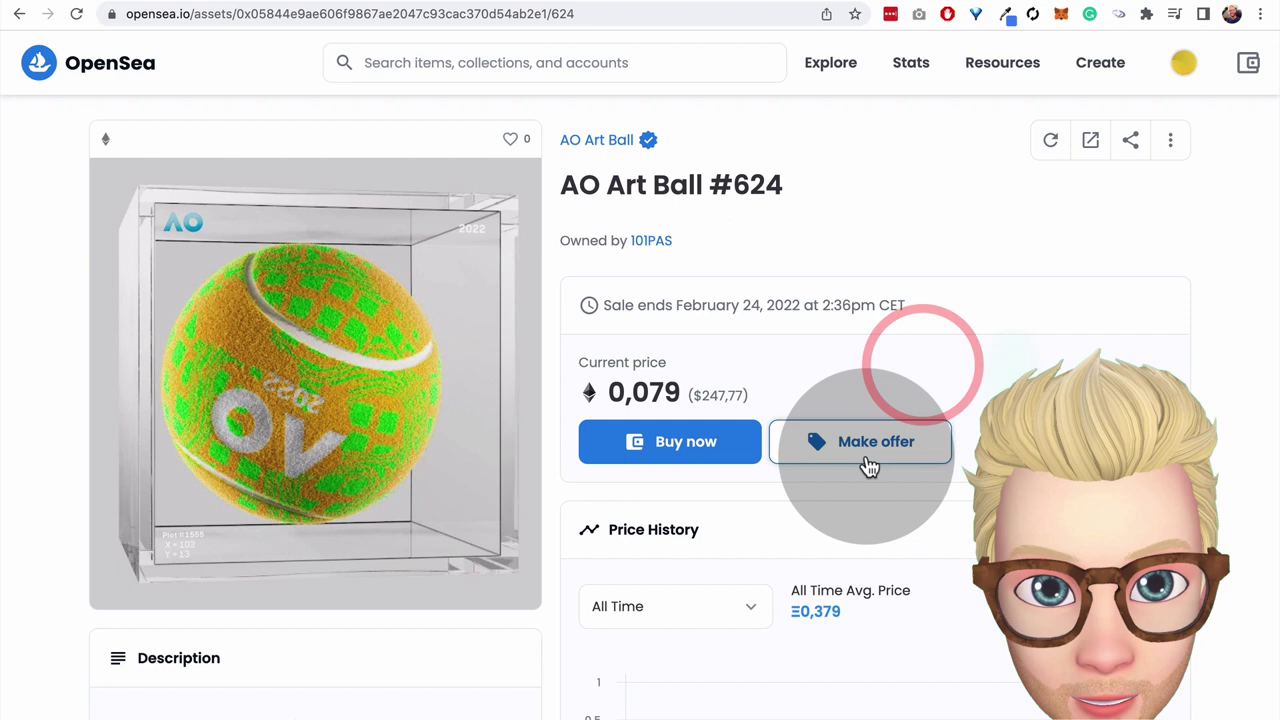
- Prepare an offer of 0.04 WETH on AO Art Ball #624 with a 1 day expiration and agree to the Terms of Service
{"action": "left_click", "coordinate": [880, 443]}
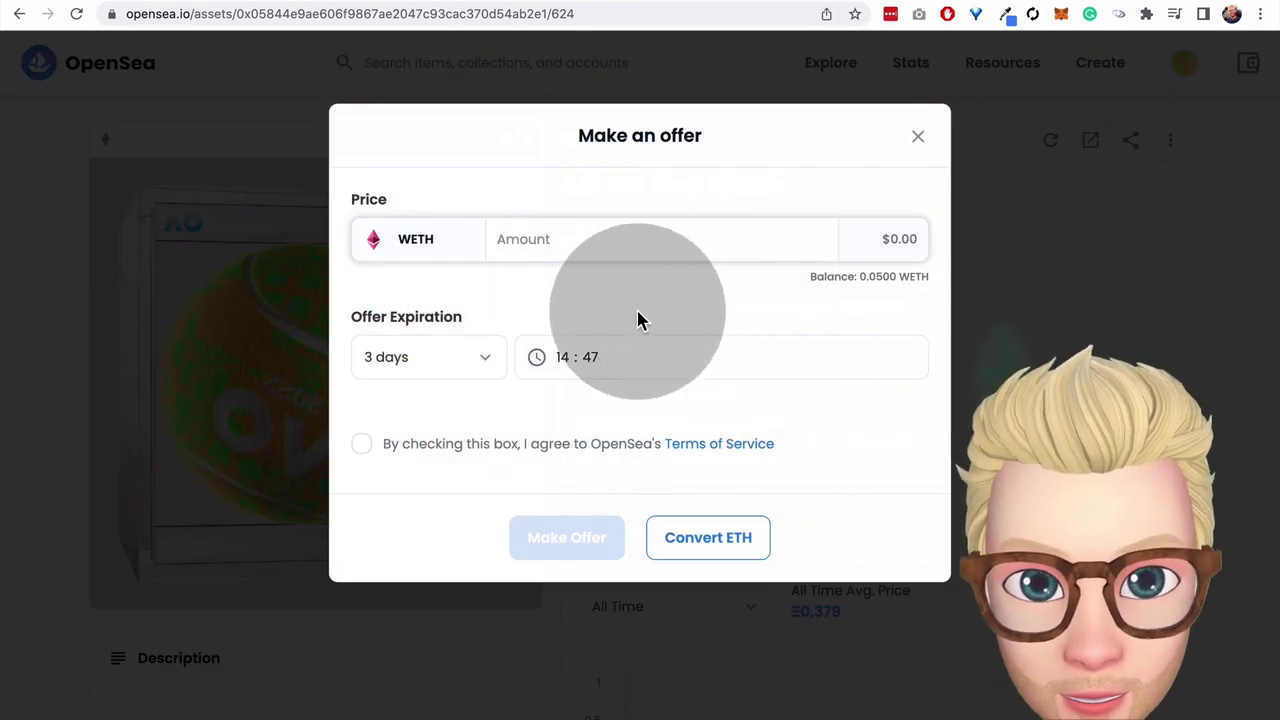
{"action": "left_click", "coordinate": [866, 283]}
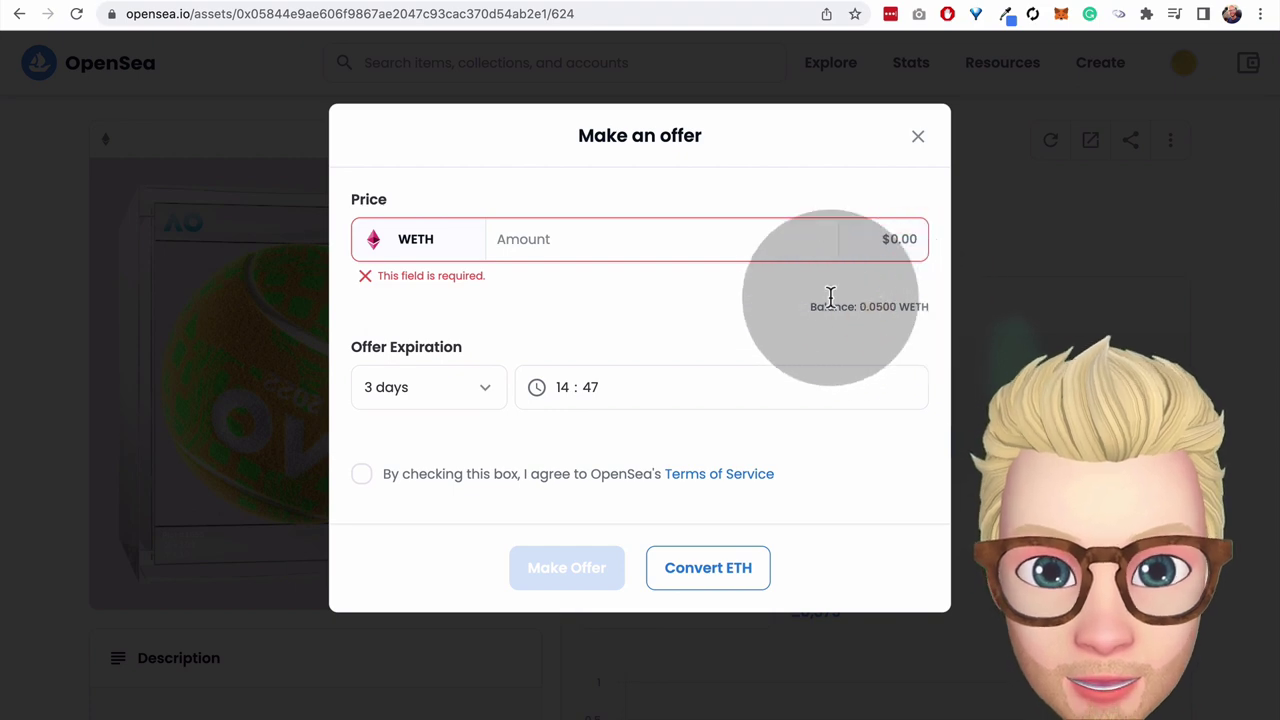
{"action": "left_click", "coordinate": [577, 234]}
{"action": "type", "text": "0.0"}
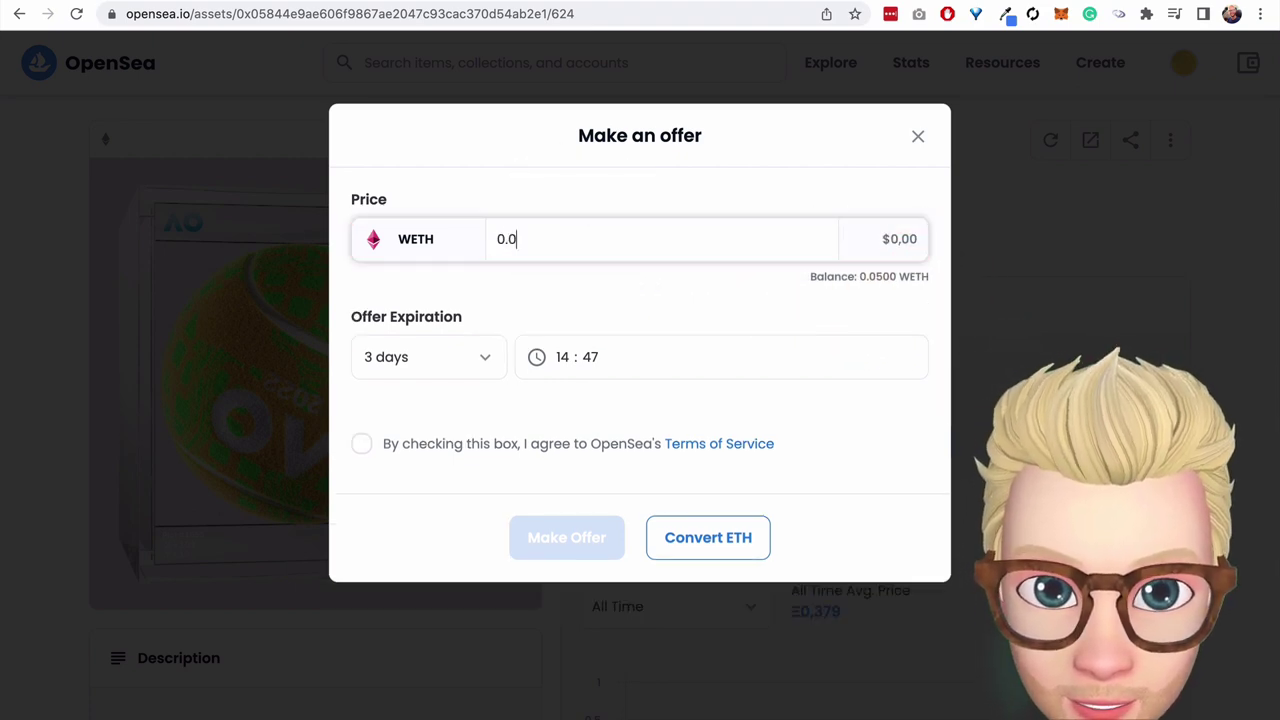
{"action": "type", "text": "4"}
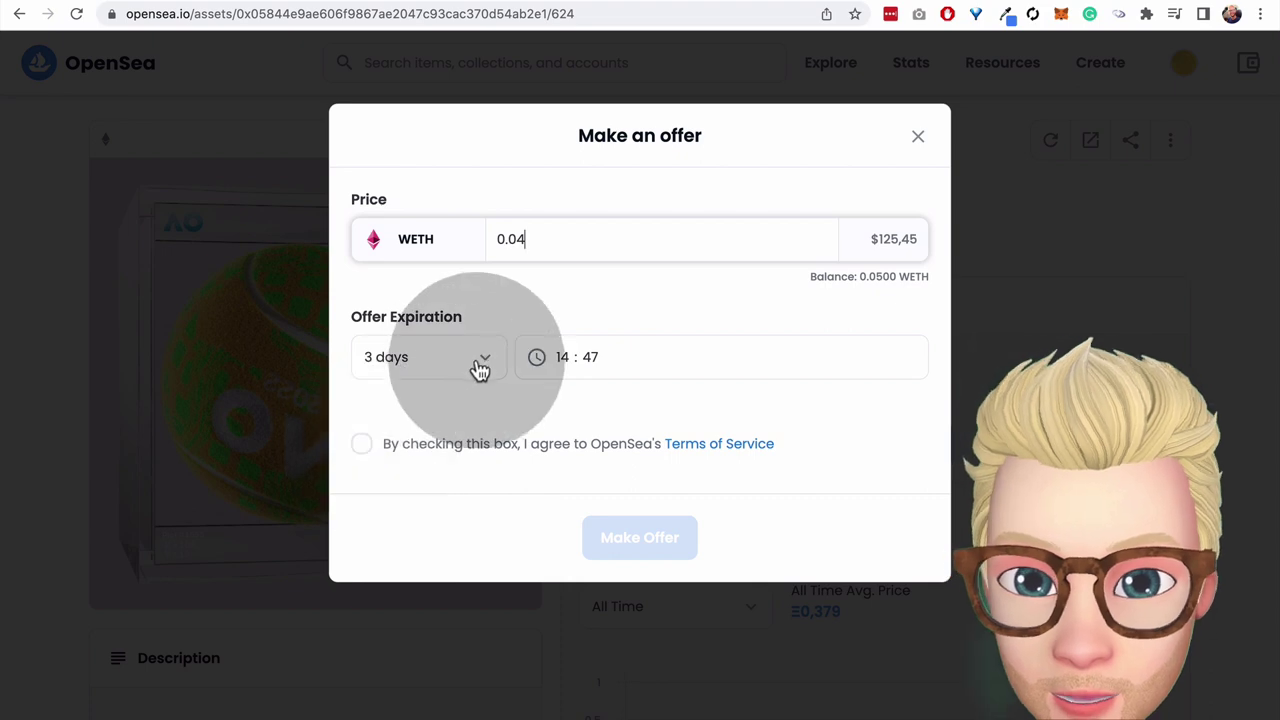
{"action": "left_click", "coordinate": [465, 362]}
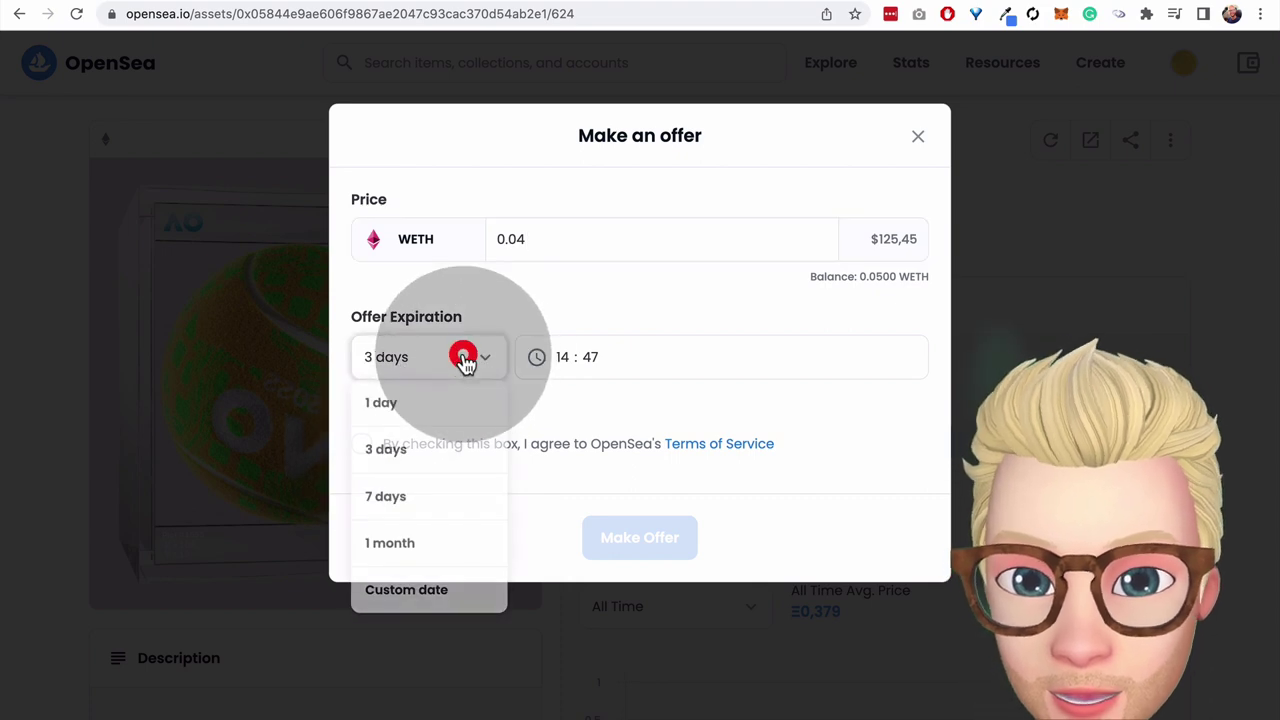
{"action": "left_click", "coordinate": [415, 403]}
{"action": "left_click", "coordinate": [363, 444]}
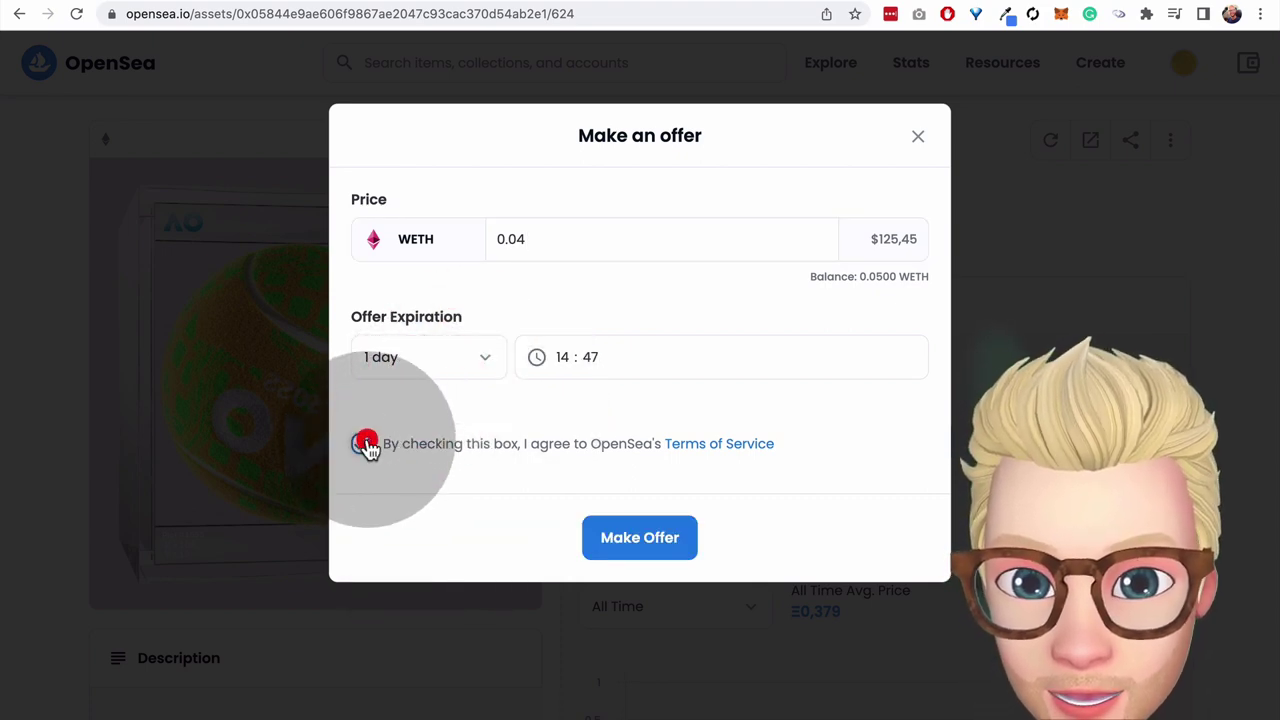
- Submit the offer, grant OpenSea access to the WETH, sign the request in the wallet and close the offer form
{"action": "left_click", "coordinate": [657, 539]}
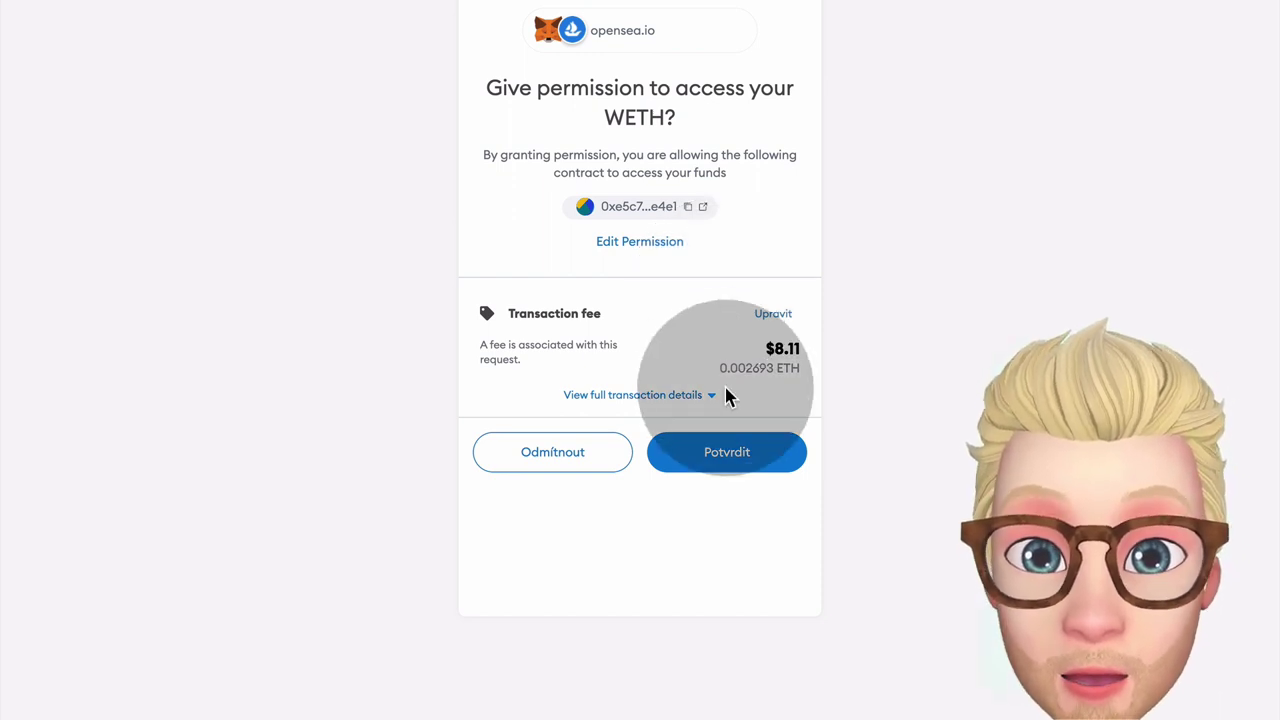
{"action": "left_click", "coordinate": [736, 462]}
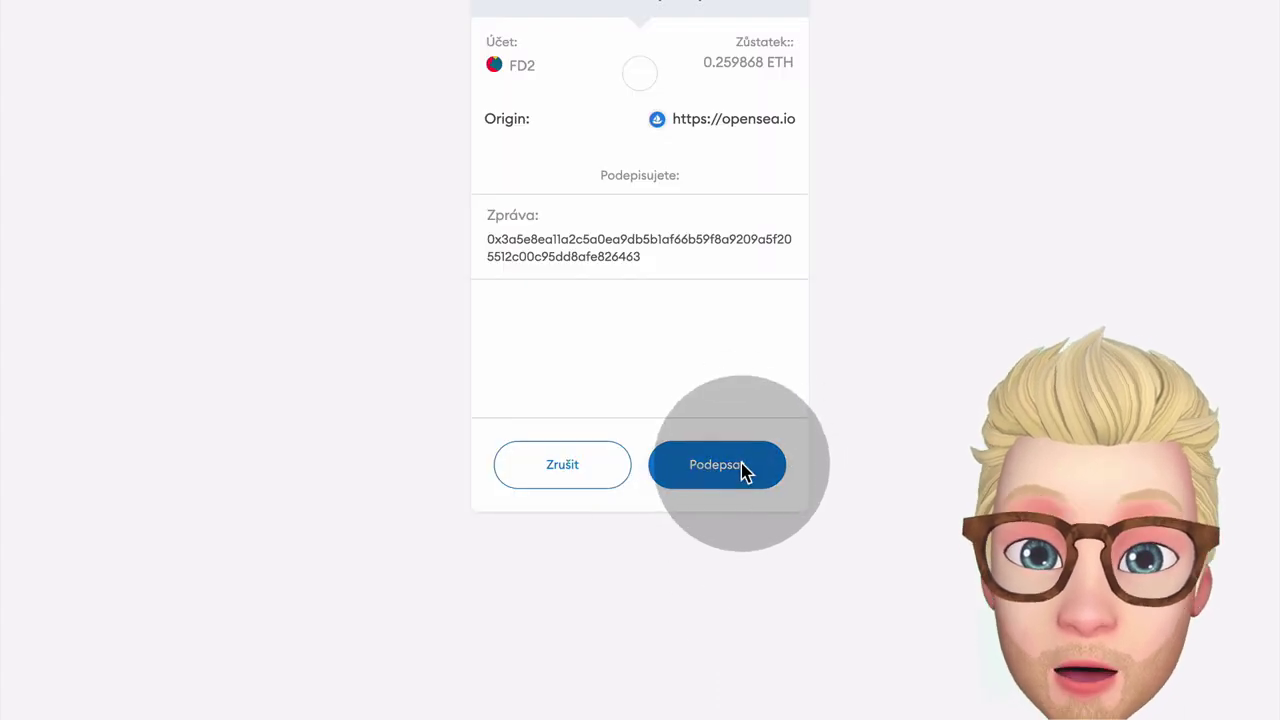
{"action": "left_click", "coordinate": [742, 470]}
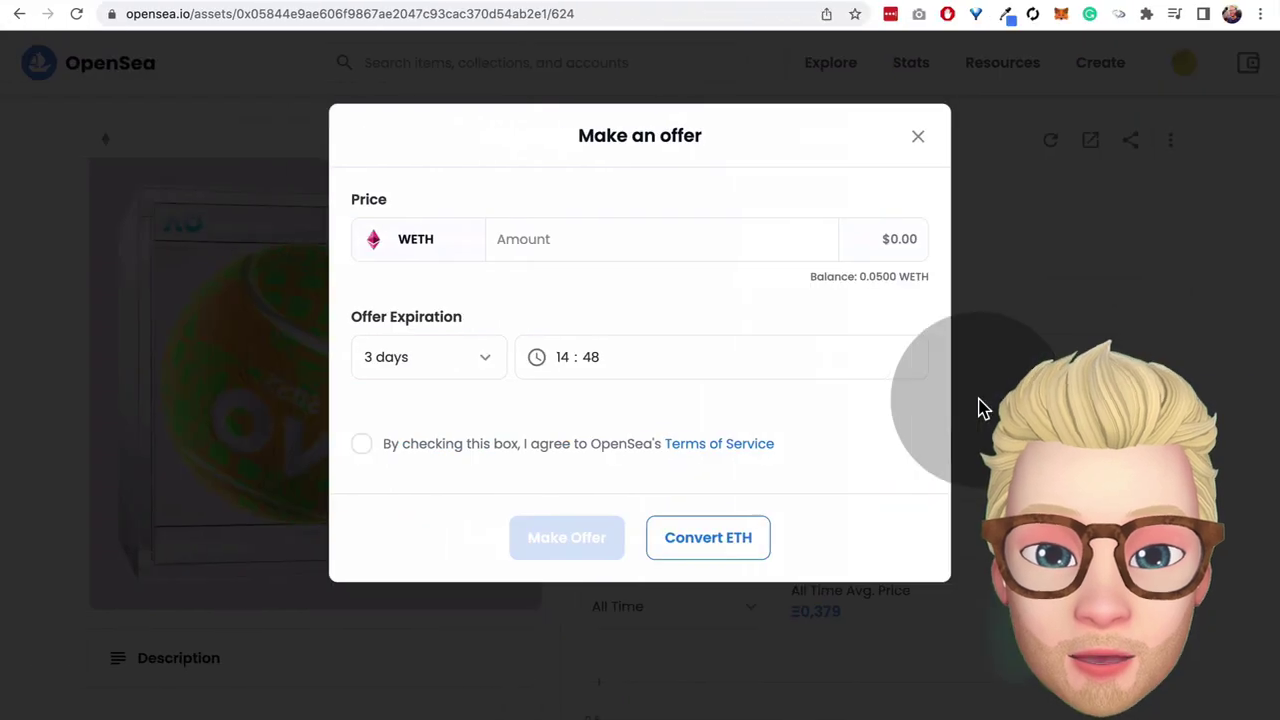
{"action": "left_click", "coordinate": [978, 408]}
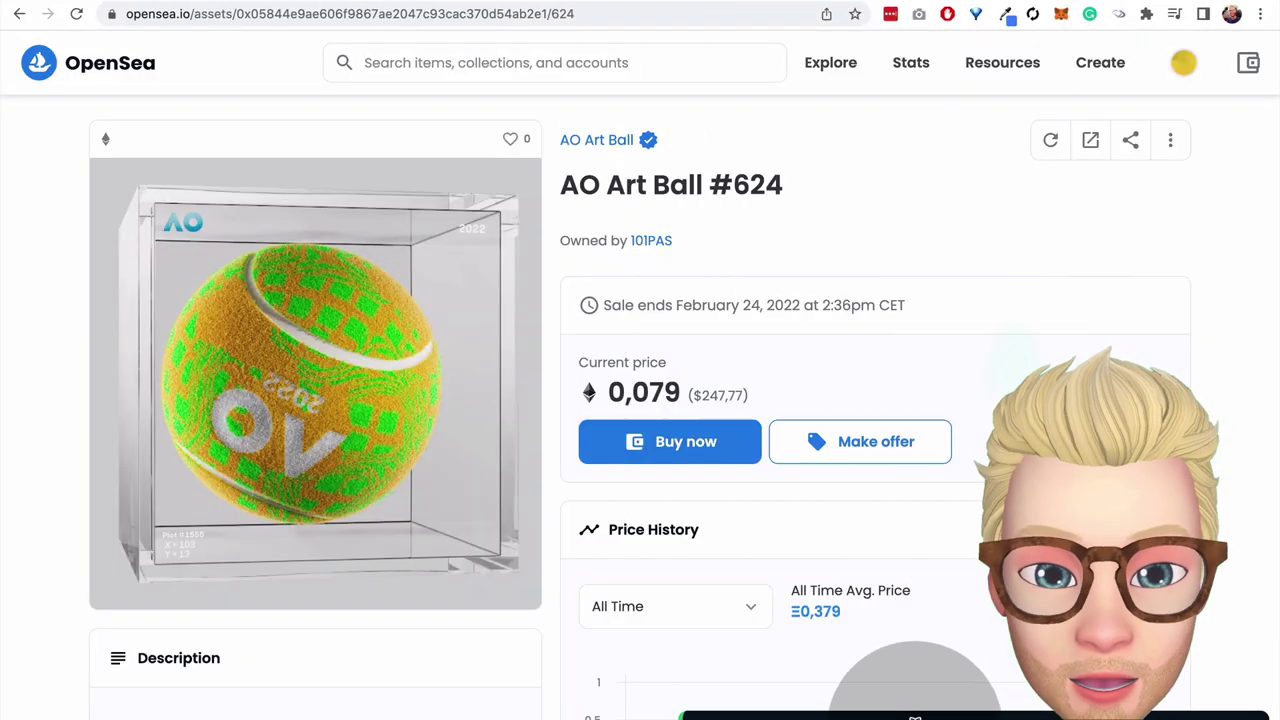
- Review the submitted offer in the Offers section of AO Art Ball #624 and compare it with the current price
{"action": "scroll", "coordinate": [969, 626], "scroll_direction": "down", "scroll_amount": 1}
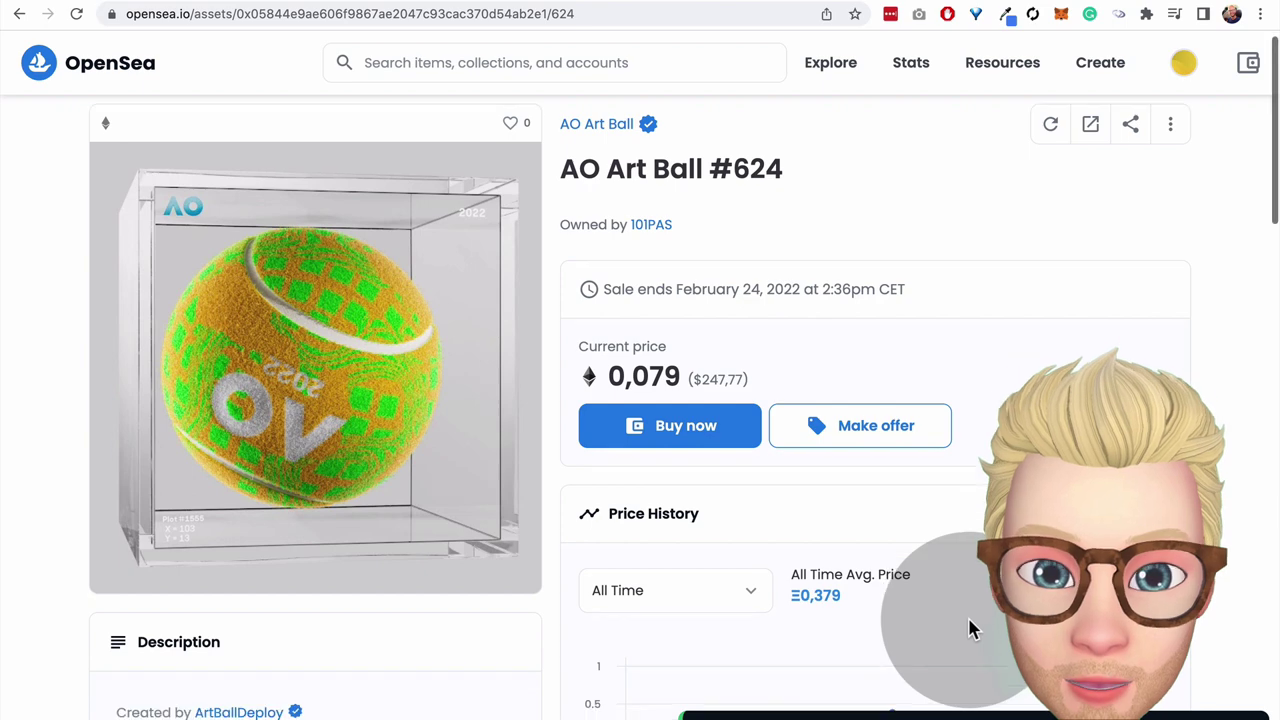
{"action": "scroll", "coordinate": [969, 626], "scroll_direction": "down", "scroll_amount": 5}
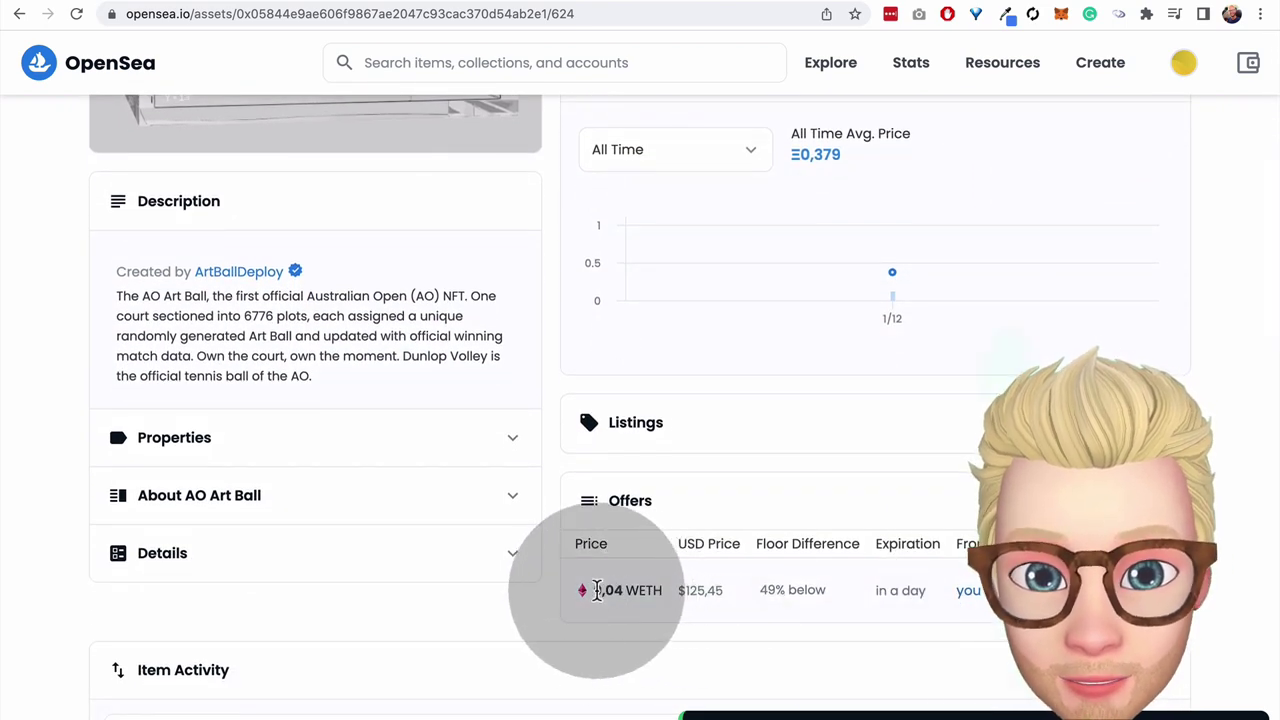
{"action": "left_click_drag", "start_coordinate": [620, 590], "coordinate": [985, 592]}
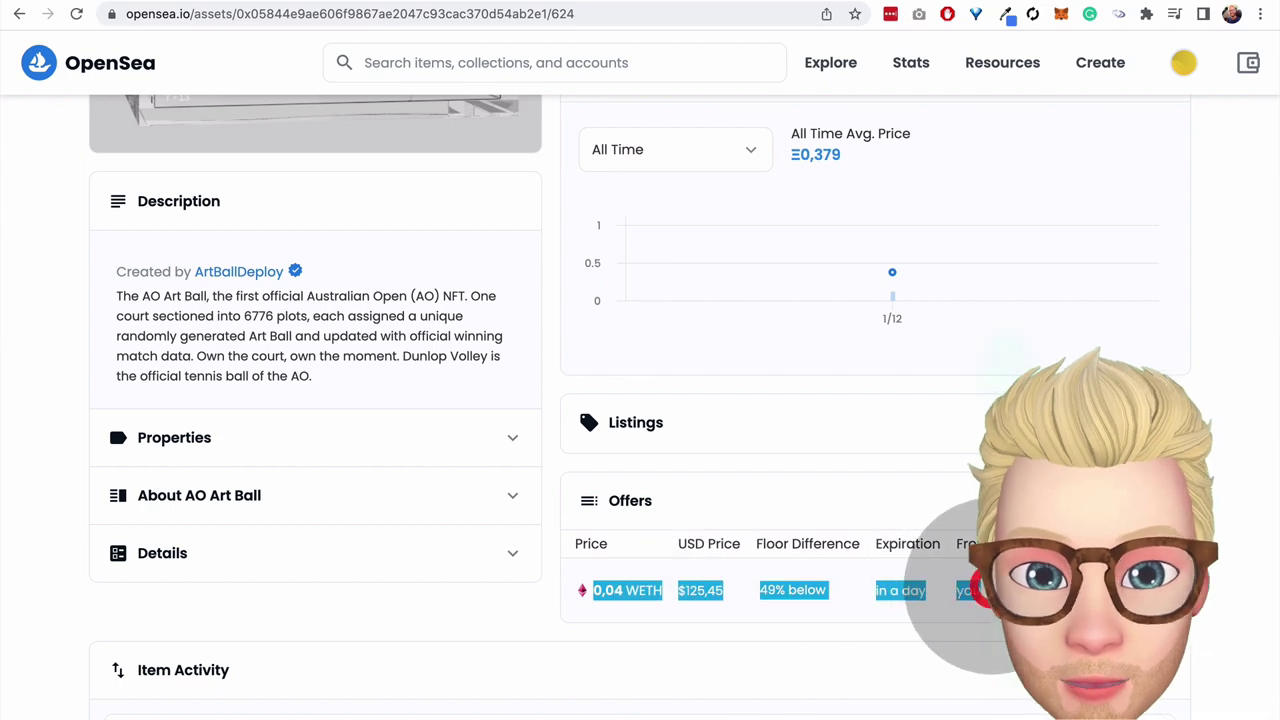
{"action": "scroll", "coordinate": [985, 592], "scroll_direction": "up", "scroll_amount": 4}
{"action": "scroll", "coordinate": [900, 571], "scroll_direction": "up", "scroll_amount": 2}
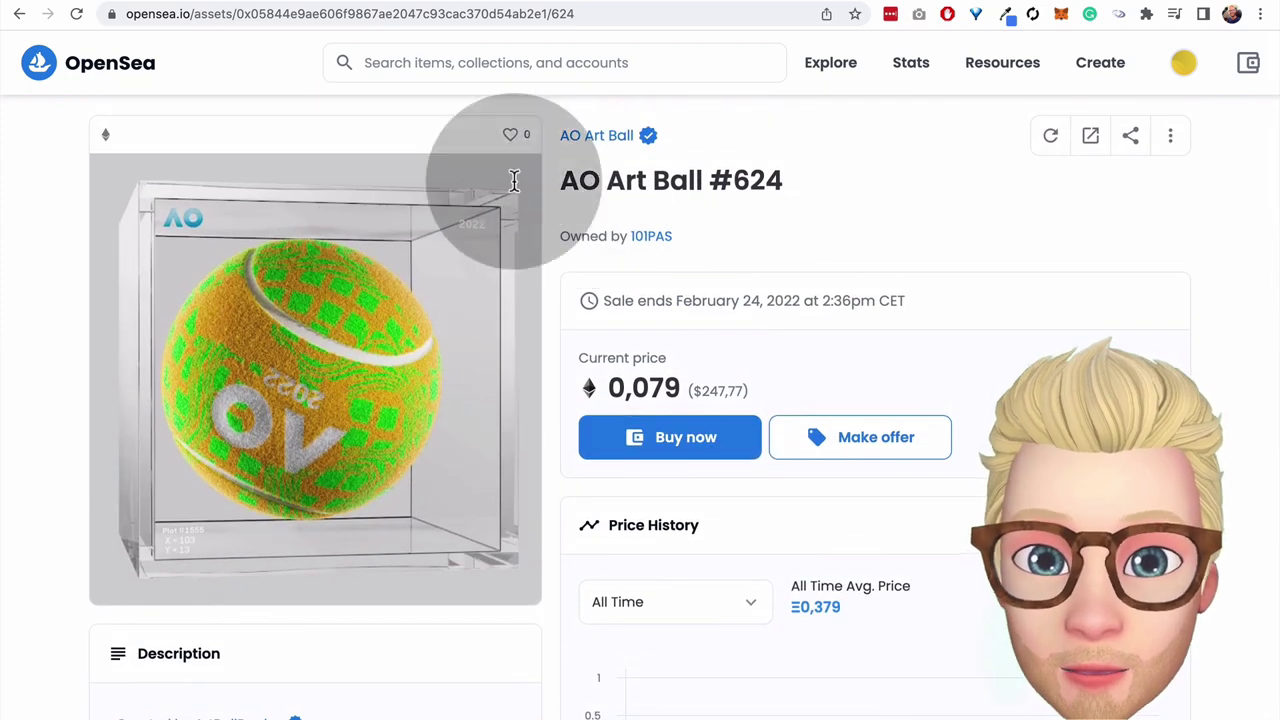
{"action": "scroll", "coordinate": [770, 450], "scroll_direction": "down", "scroll_amount": 5}
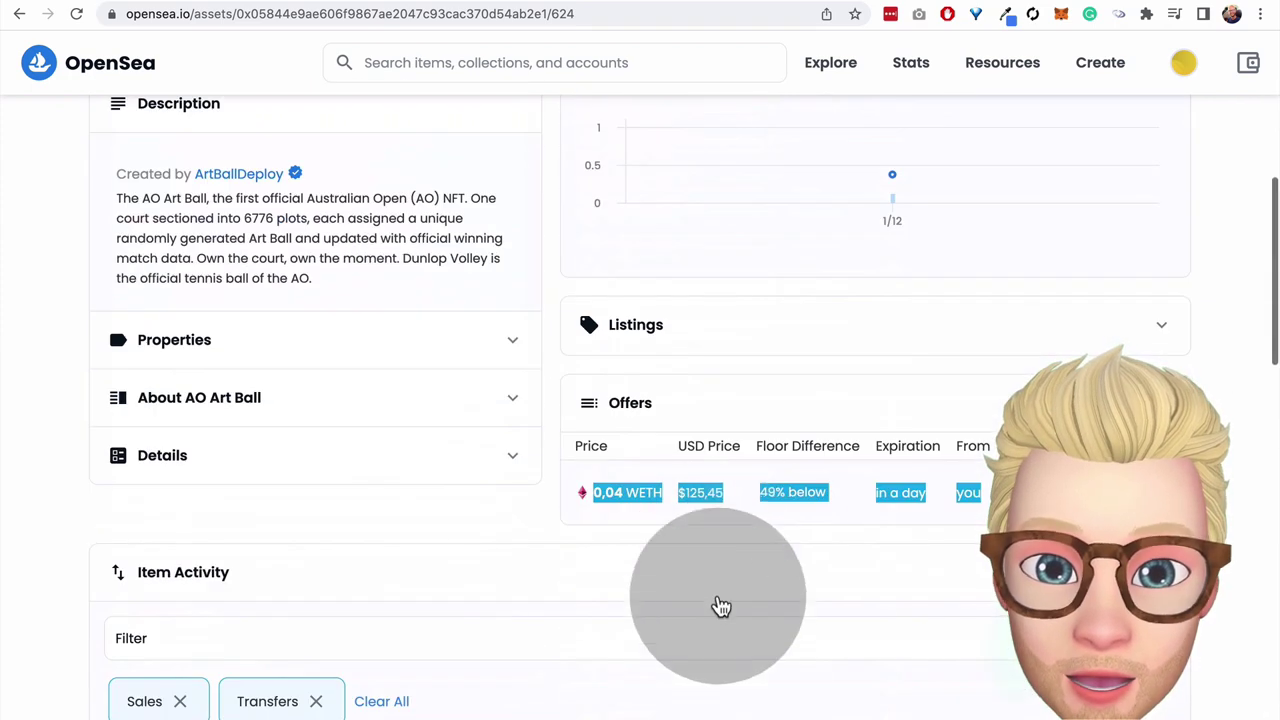
{"action": "left_click", "coordinate": [767, 497]}
{"action": "scroll", "coordinate": [795, 503], "scroll_direction": "up", "scroll_amount": 5}
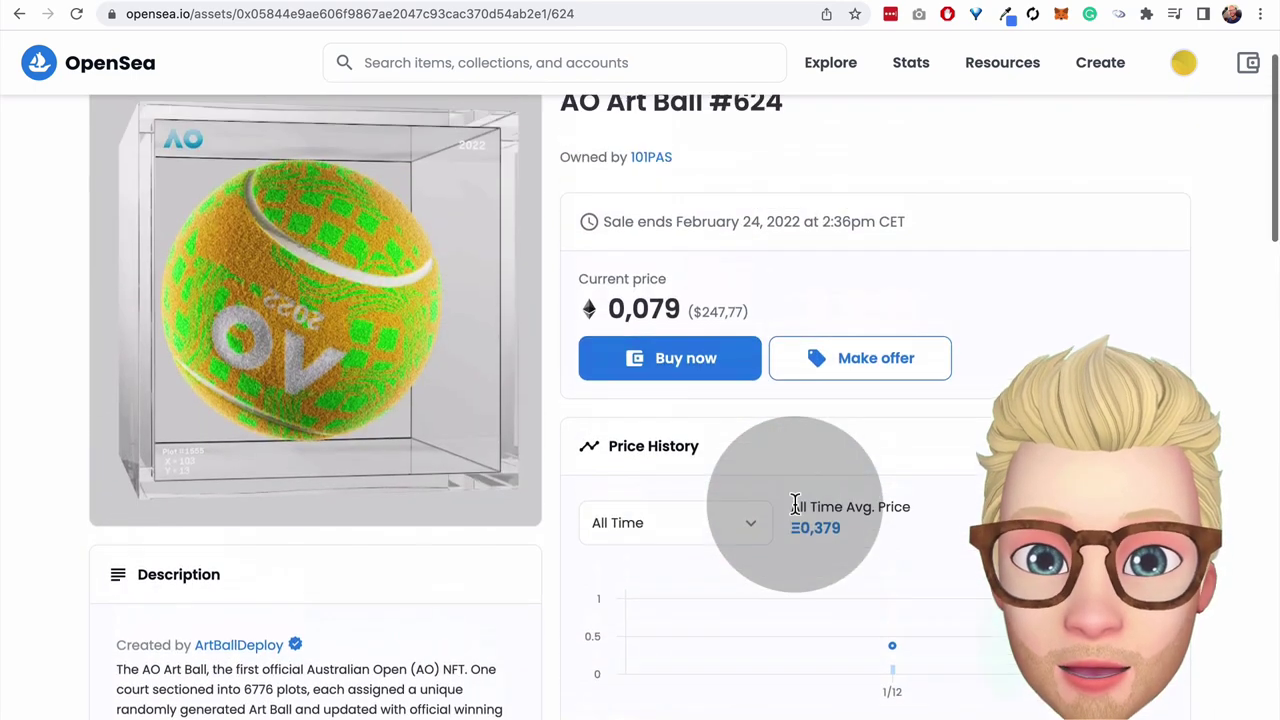
{"action": "scroll", "coordinate": [796, 512], "scroll_direction": "down", "scroll_amount": 4}
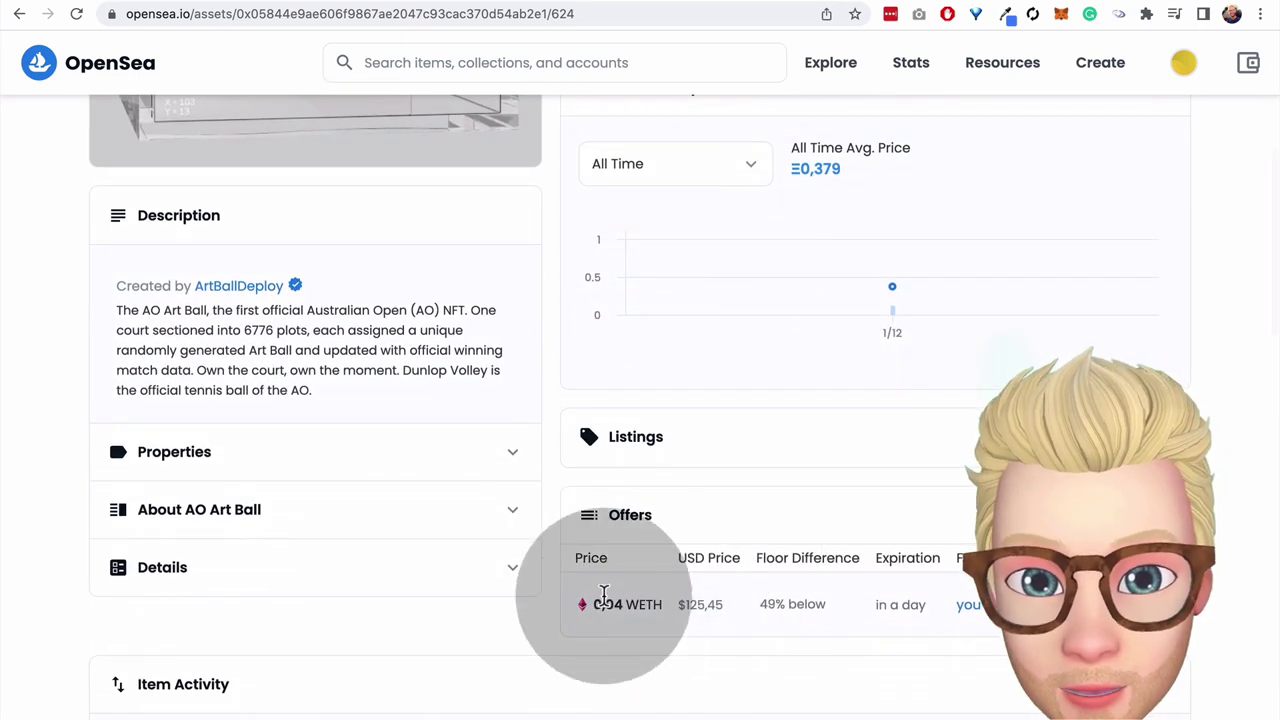
{"action": "scroll", "coordinate": [614, 612], "scroll_direction": "up", "scroll_amount": 5}
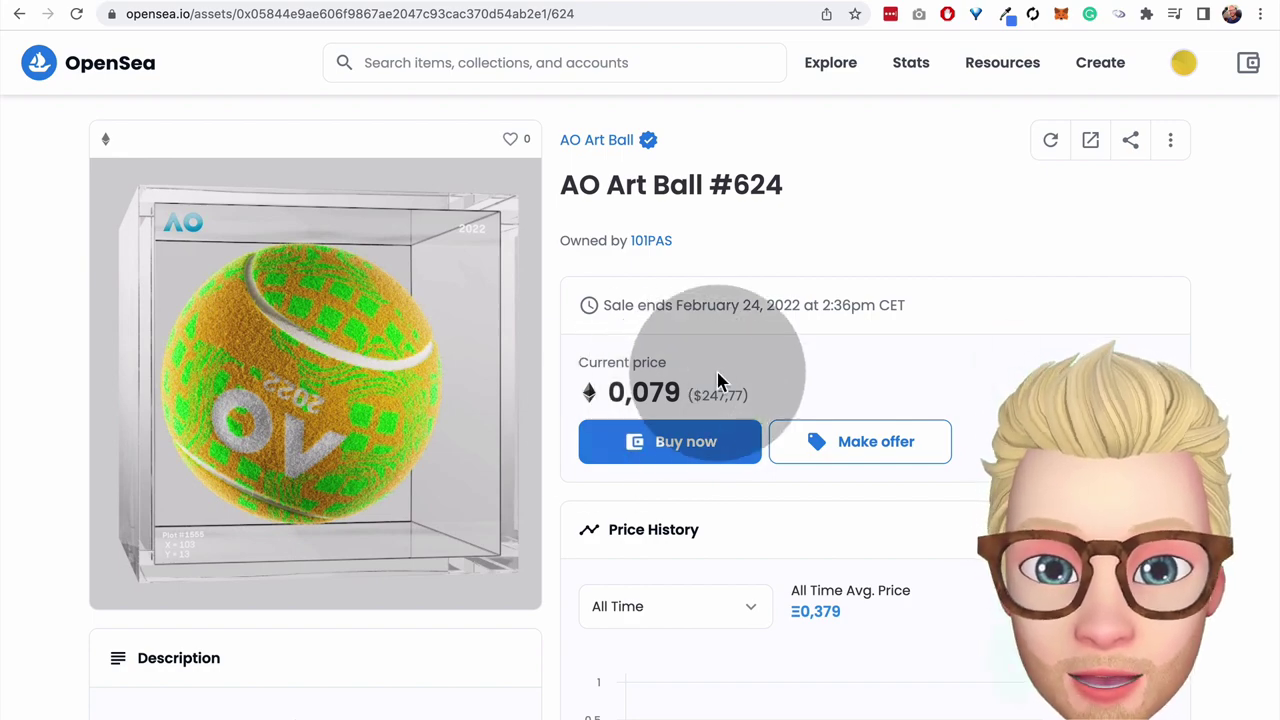
- Review the existing offer on AO Art Ball #624 and open the AO Art Ball collection page
{"action": "scroll", "coordinate": [719, 382], "scroll_direction": "down", "scroll_amount": 6}
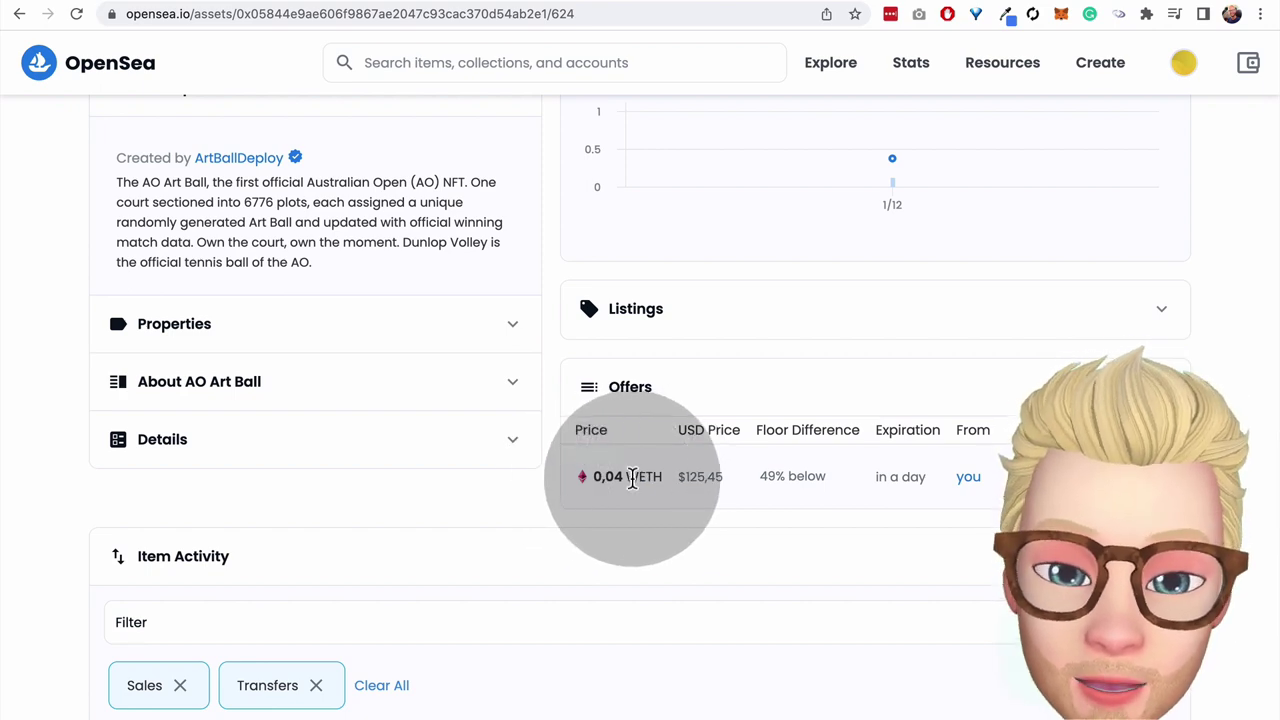
{"action": "scroll", "coordinate": [640, 482], "scroll_direction": "up", "scroll_amount": 10}
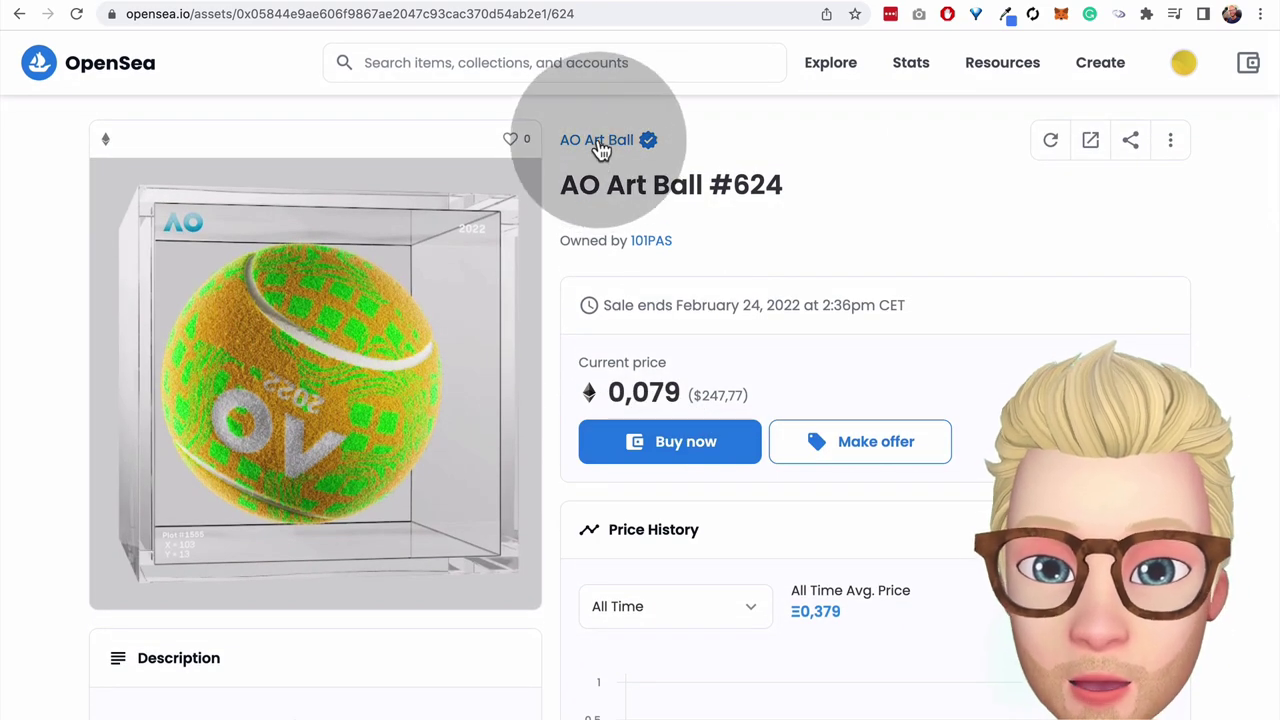
{"action": "left_click", "coordinate": [600, 147]}
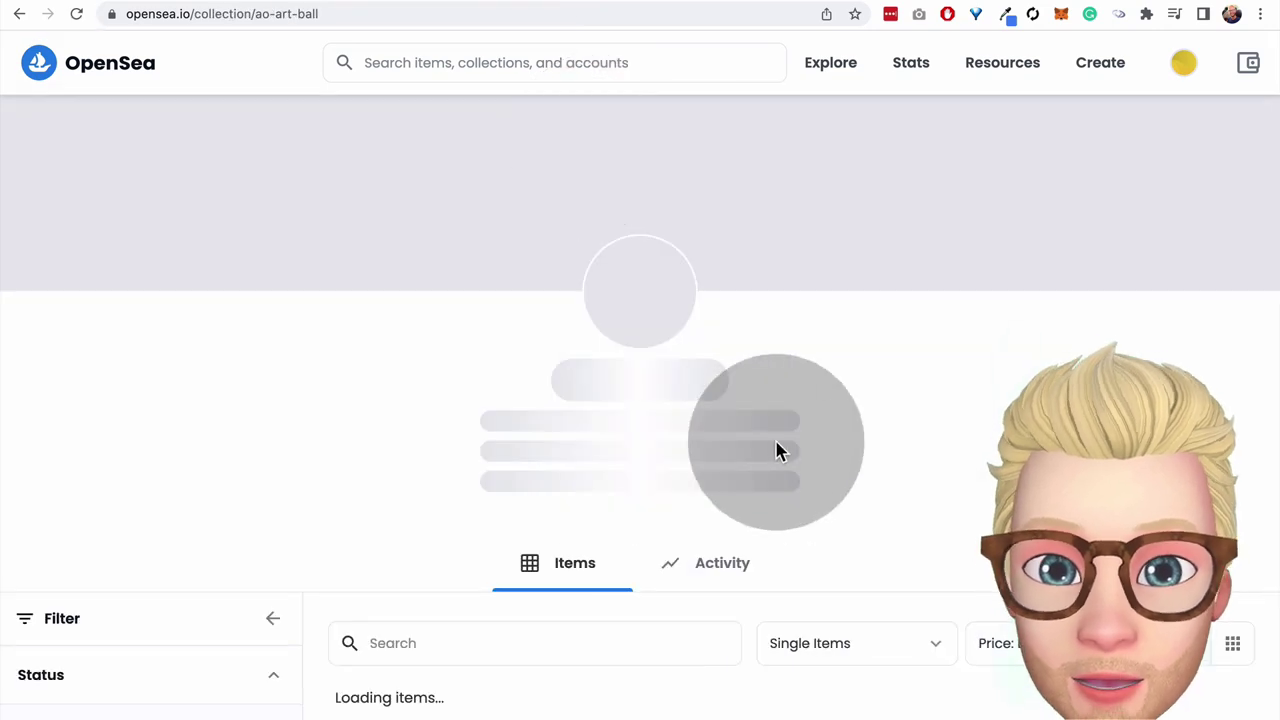
- Look through the cheapest items in the AO Art Ball collection and open AO Art Ball #1265
{"action": "scroll", "coordinate": [777, 450], "scroll_direction": "down", "scroll_amount": 3}
{"action": "scroll", "coordinate": [909, 266], "scroll_direction": "down", "scroll_amount": 3}
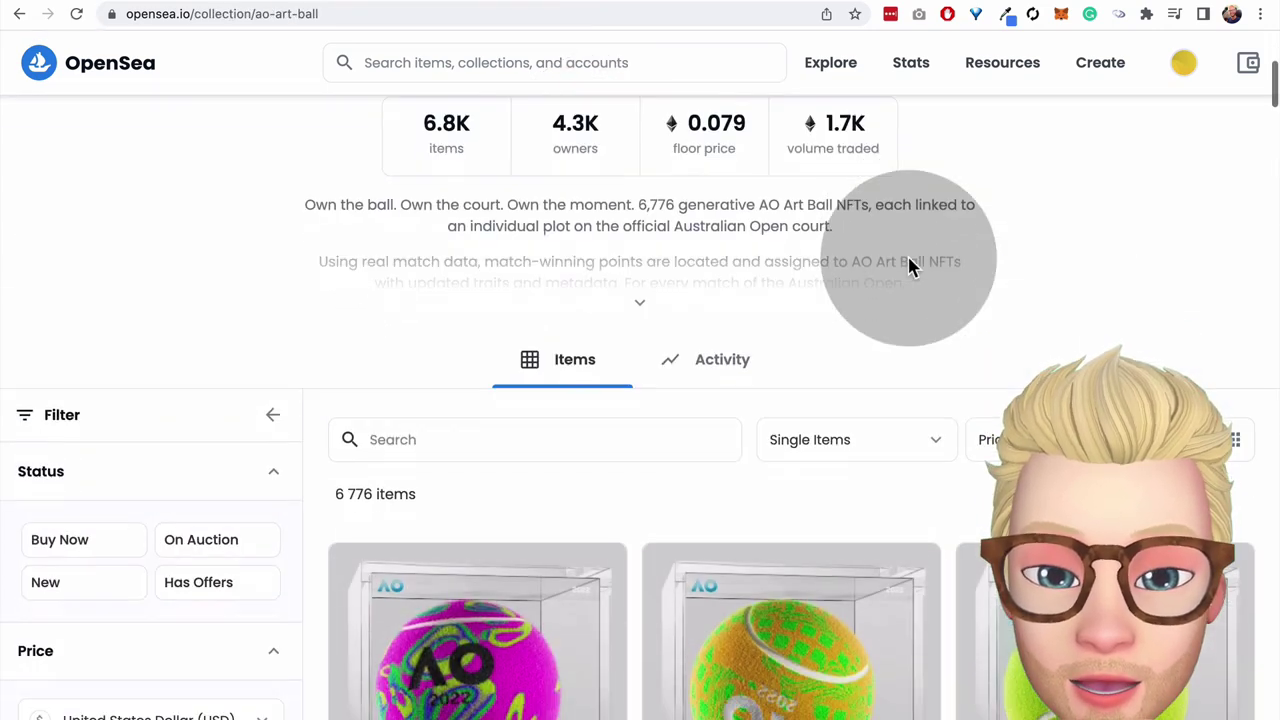
{"action": "scroll", "coordinate": [700, 394], "scroll_direction": "down", "scroll_amount": 2}
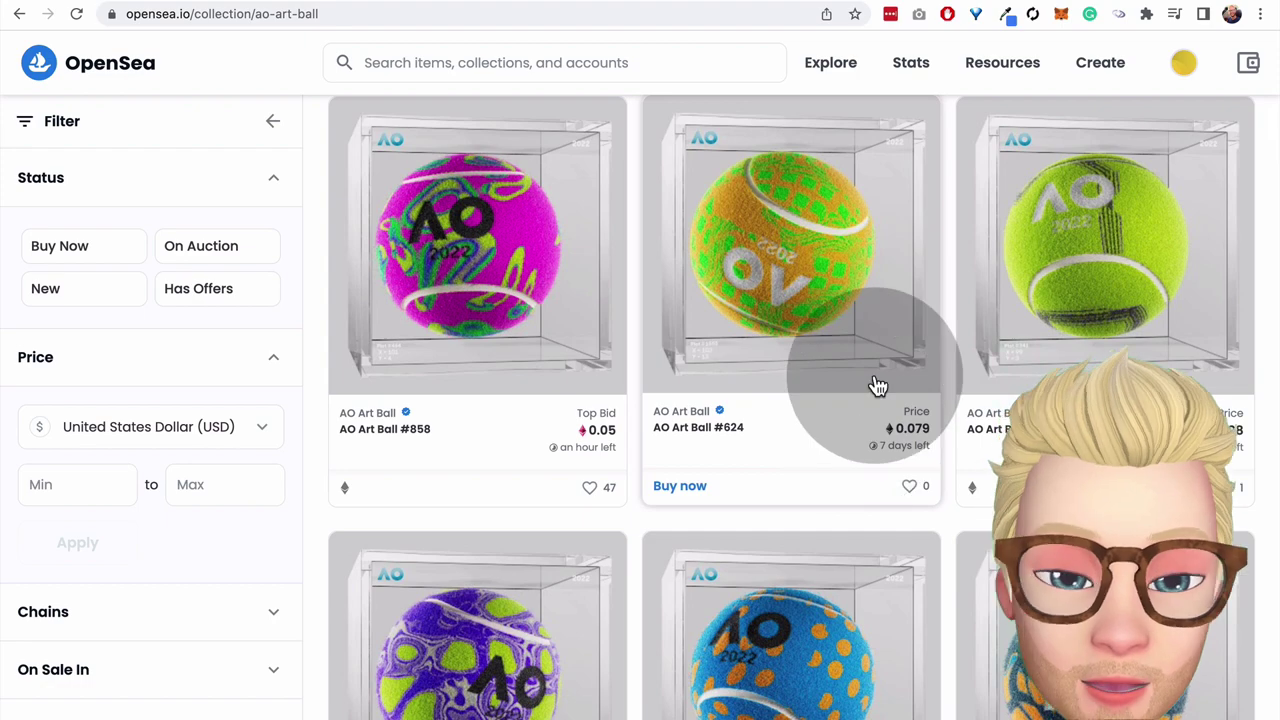
{"action": "scroll", "coordinate": [897, 360], "scroll_direction": "down", "scroll_amount": 2}
{"action": "scroll", "coordinate": [866, 380], "scroll_direction": "up", "scroll_amount": 3}
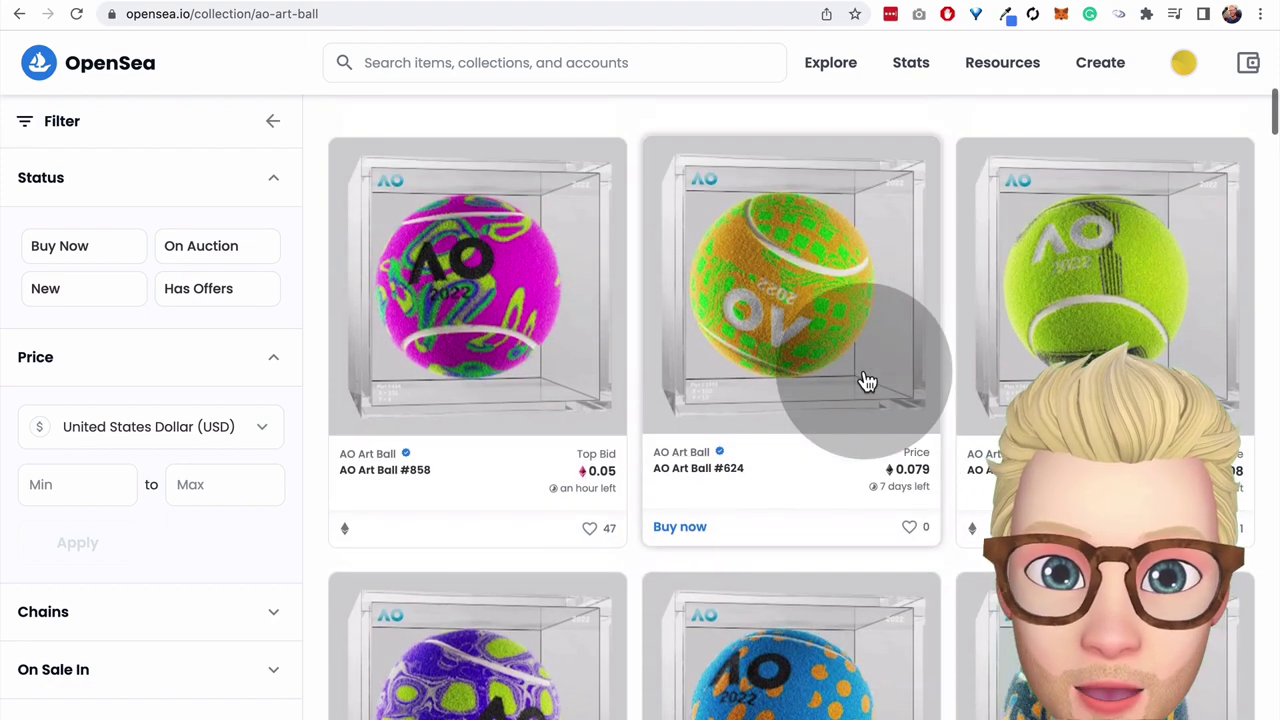
{"action": "scroll", "coordinate": [866, 380], "scroll_direction": "down", "scroll_amount": 3}
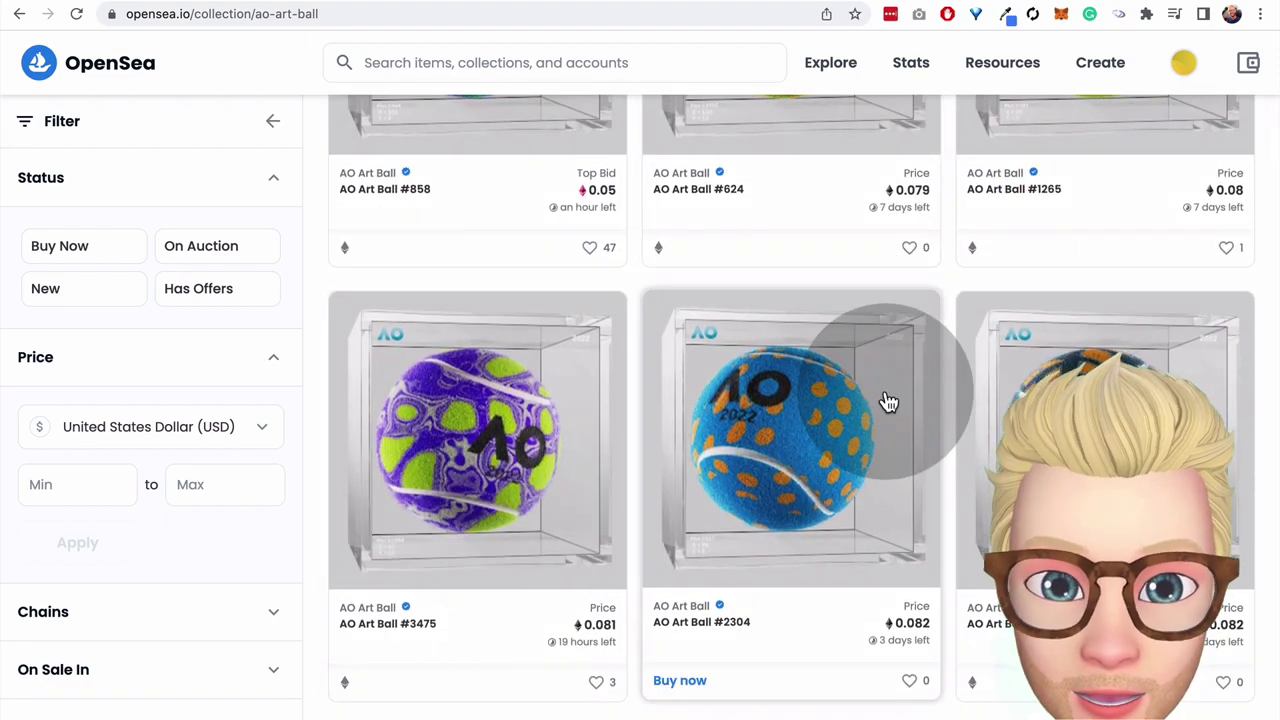
{"action": "scroll", "coordinate": [1150, 271], "scroll_direction": "up", "scroll_amount": 2}
{"action": "left_click", "coordinate": [1124, 234]}
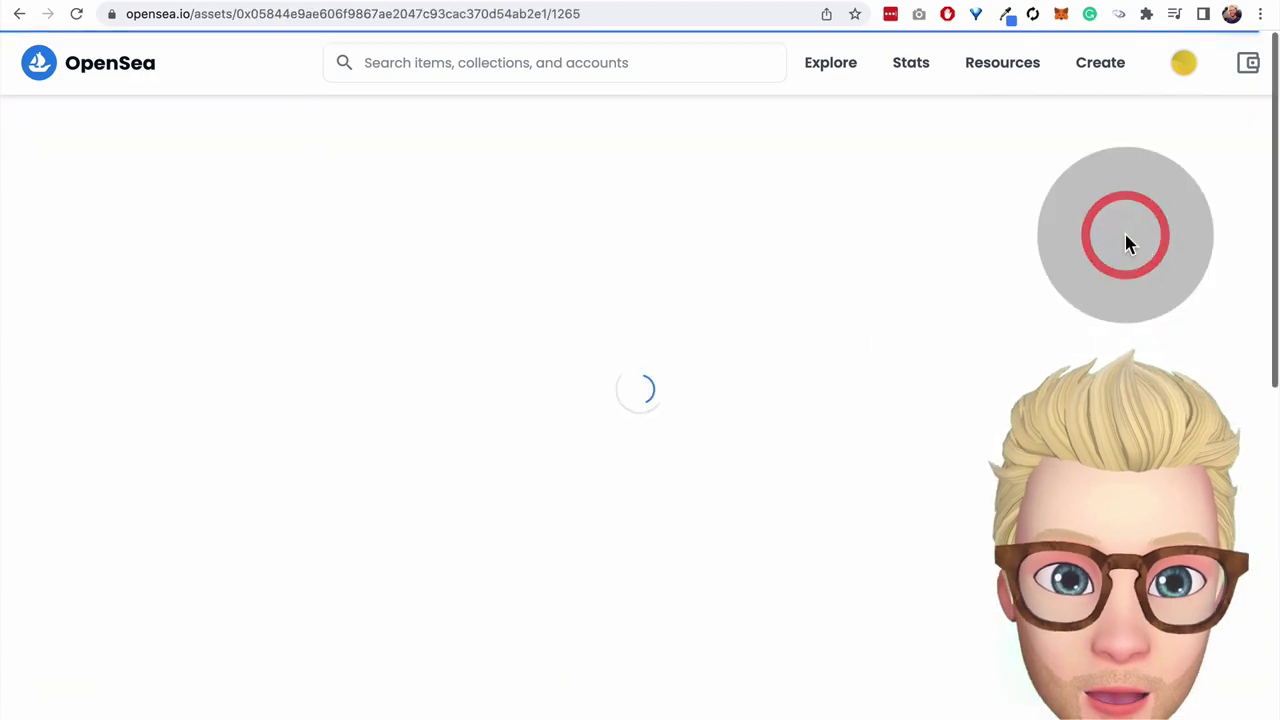
- Start an offer on AO Art Ball #1265 and set its price to 0.05 WETH
{"action": "scroll", "coordinate": [860, 300], "scroll_direction": "down", "scroll_amount": 3}
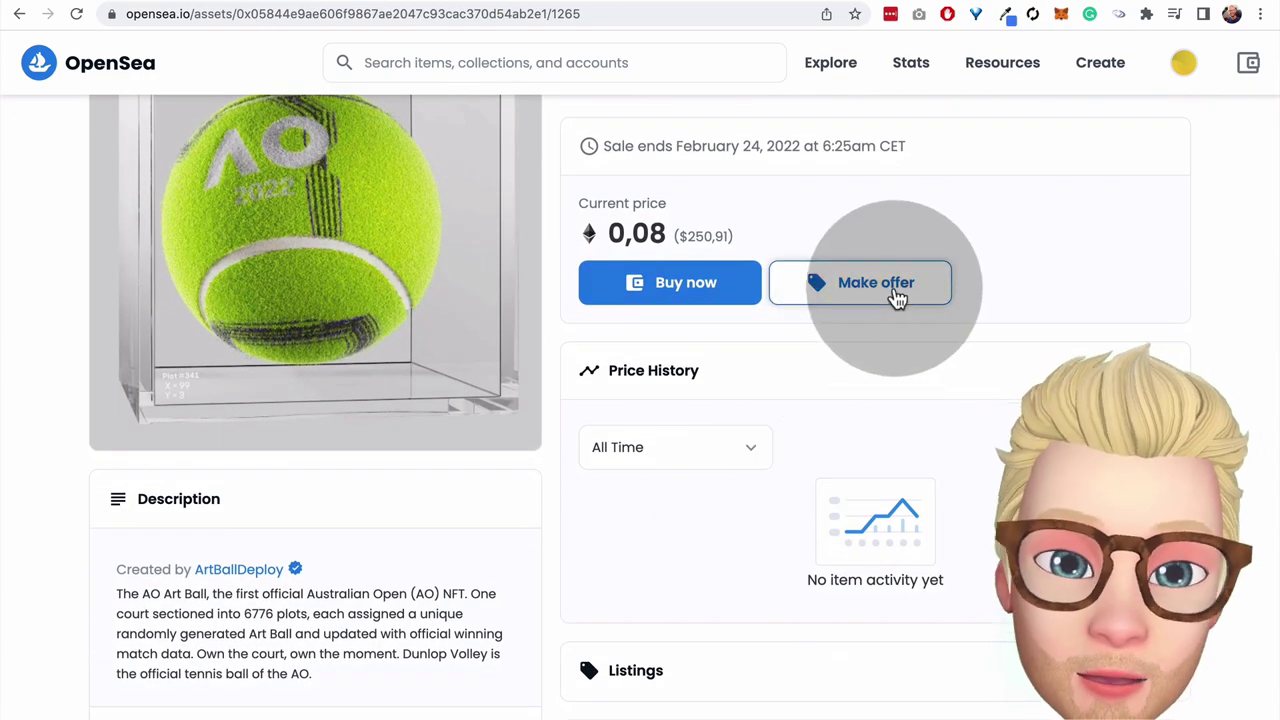
{"action": "left_click", "coordinate": [895, 293]}
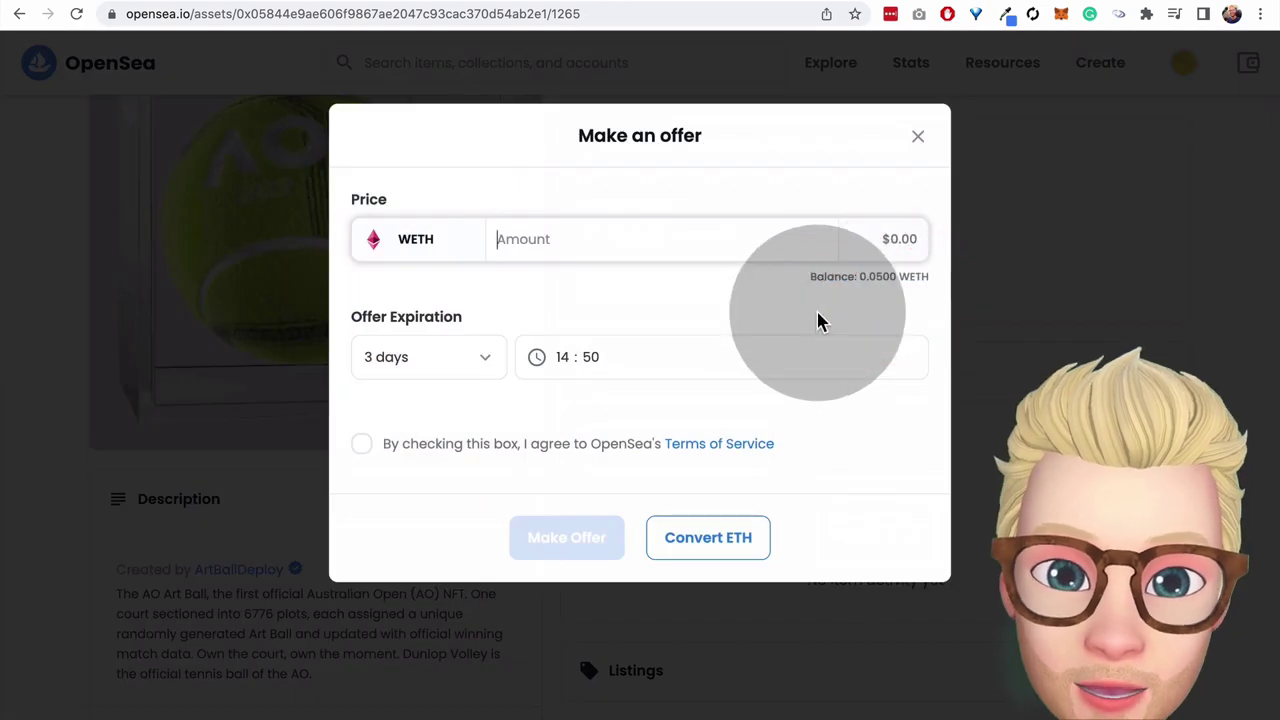
{"action": "left_click", "coordinate": [846, 283]}
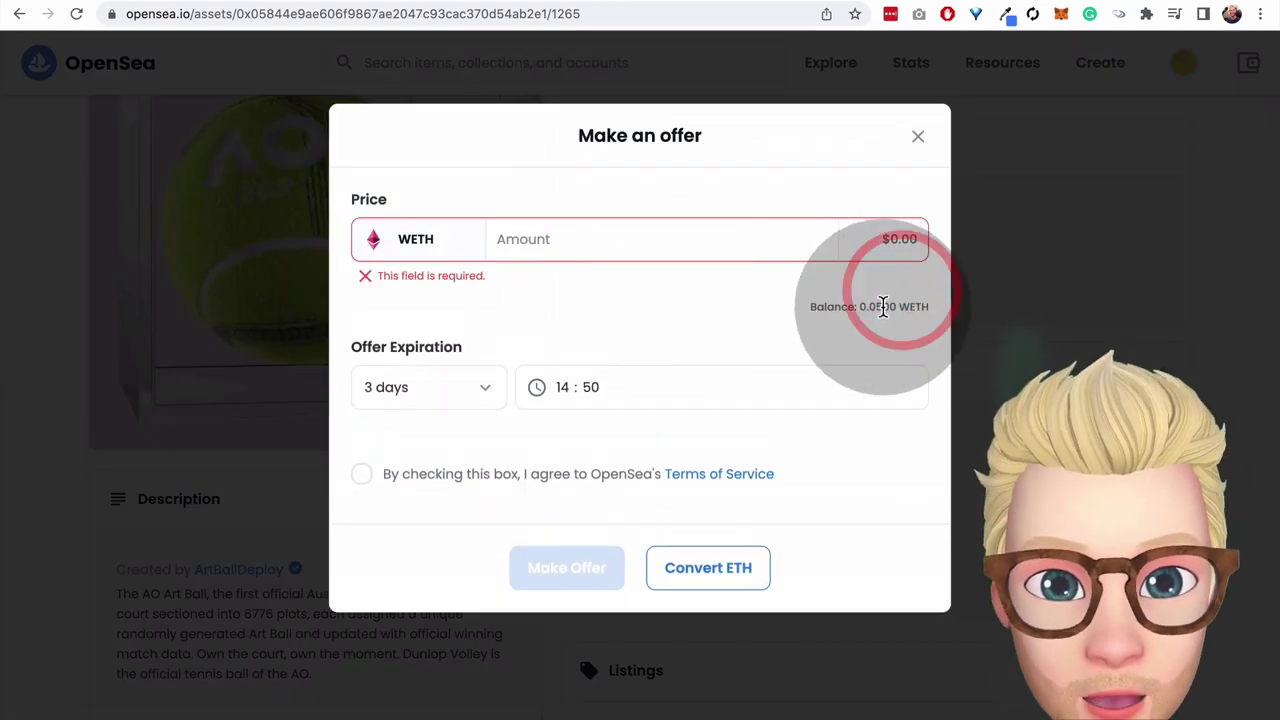
{"action": "left_click", "coordinate": [602, 237]}
{"action": "type", "text": "0"}
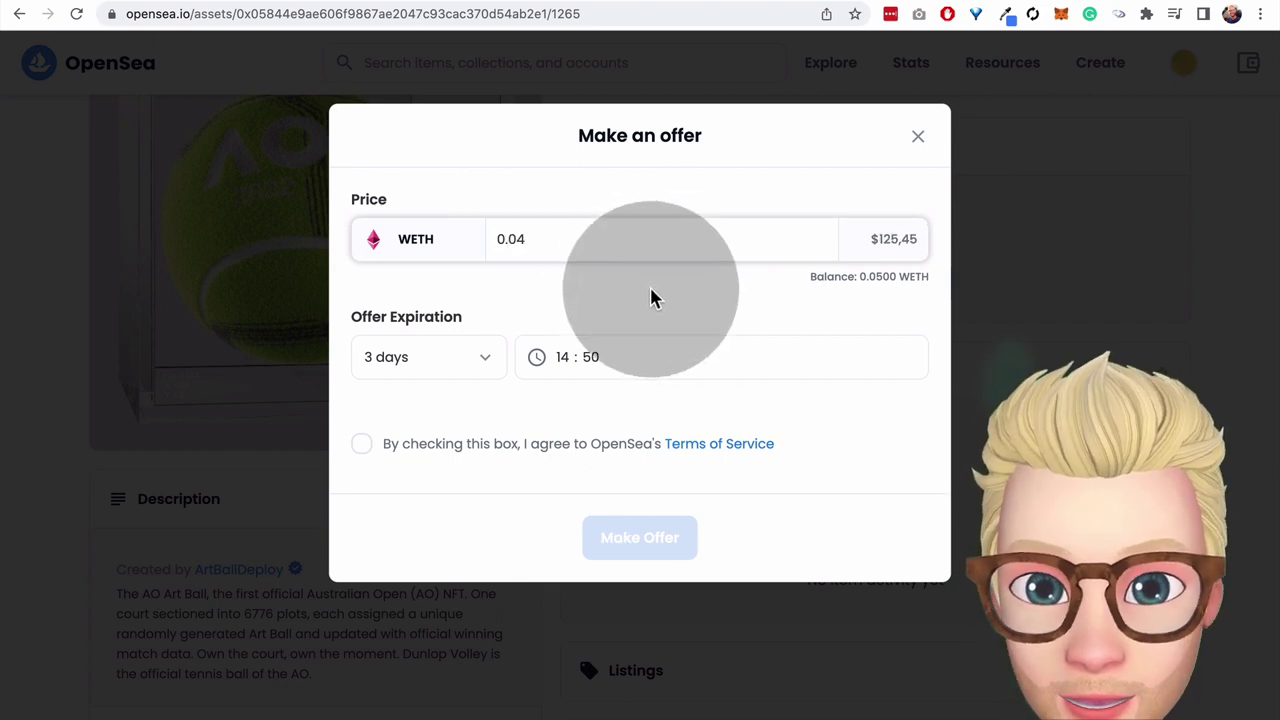
{"action": "type", "text": ".04"}
{"action": "key", "text": "BackSpace"}
{"action": "type", "text": "5"}
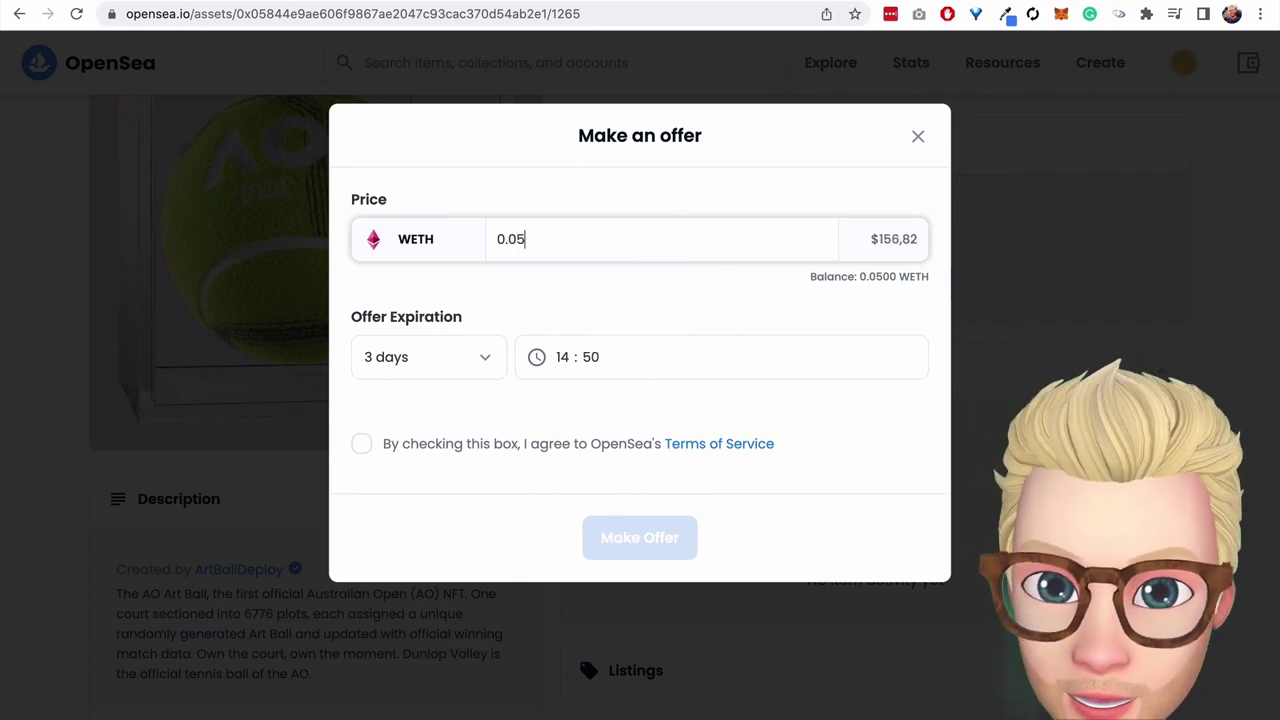
{"action": "left_click", "coordinate": [665, 318]}
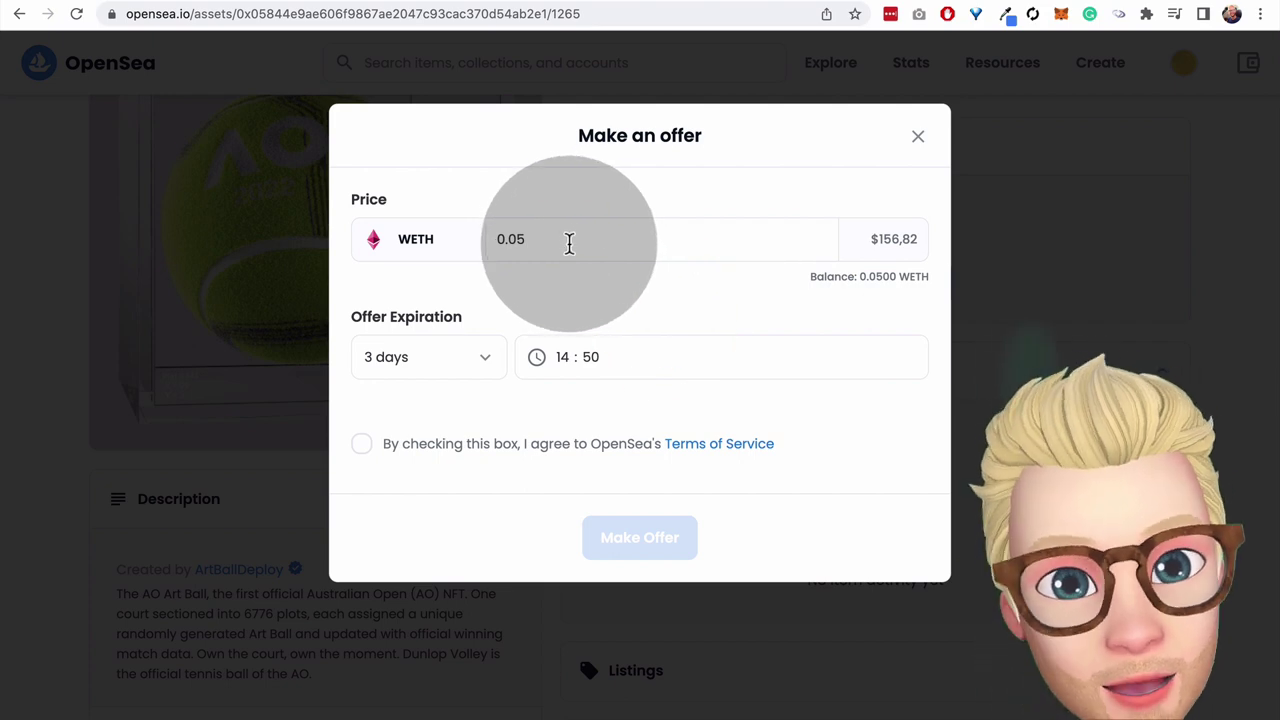
- Submit the offer with a 1 day expiration, accepting the Terms of Service and signing the wallet's signature request
{"action": "left_click", "coordinate": [478, 357]}
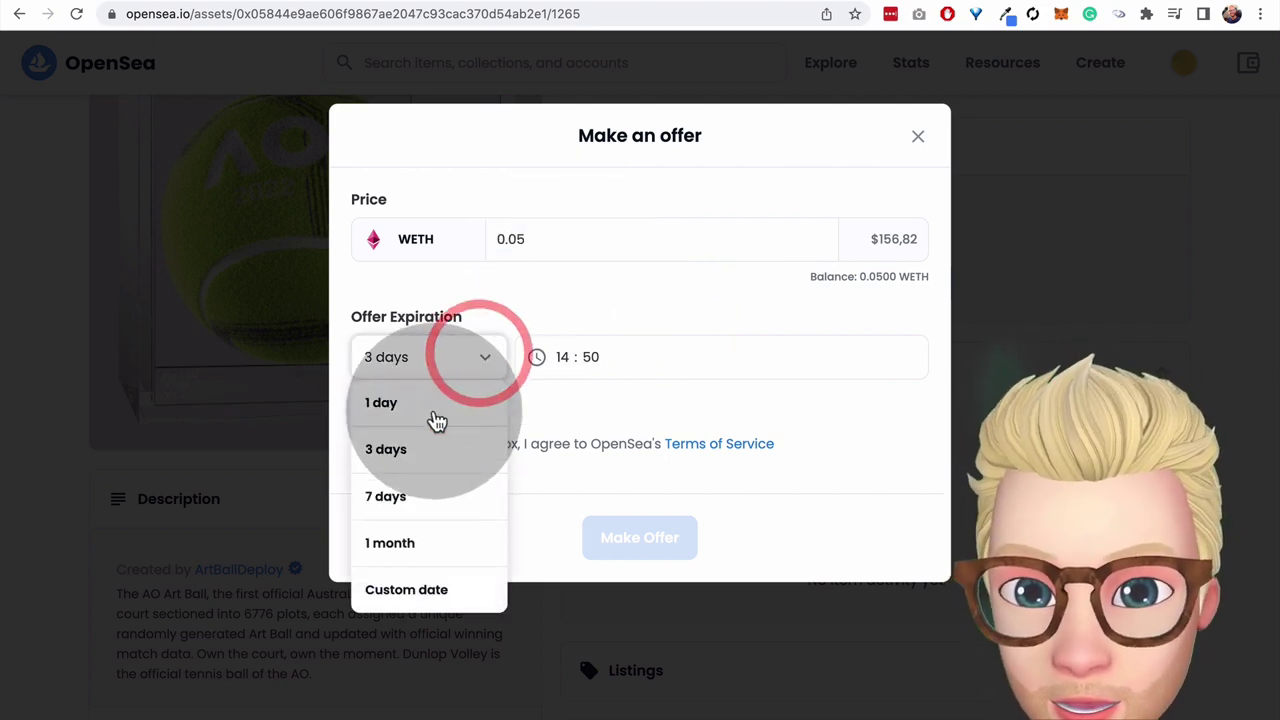
{"action": "left_click", "coordinate": [428, 405]}
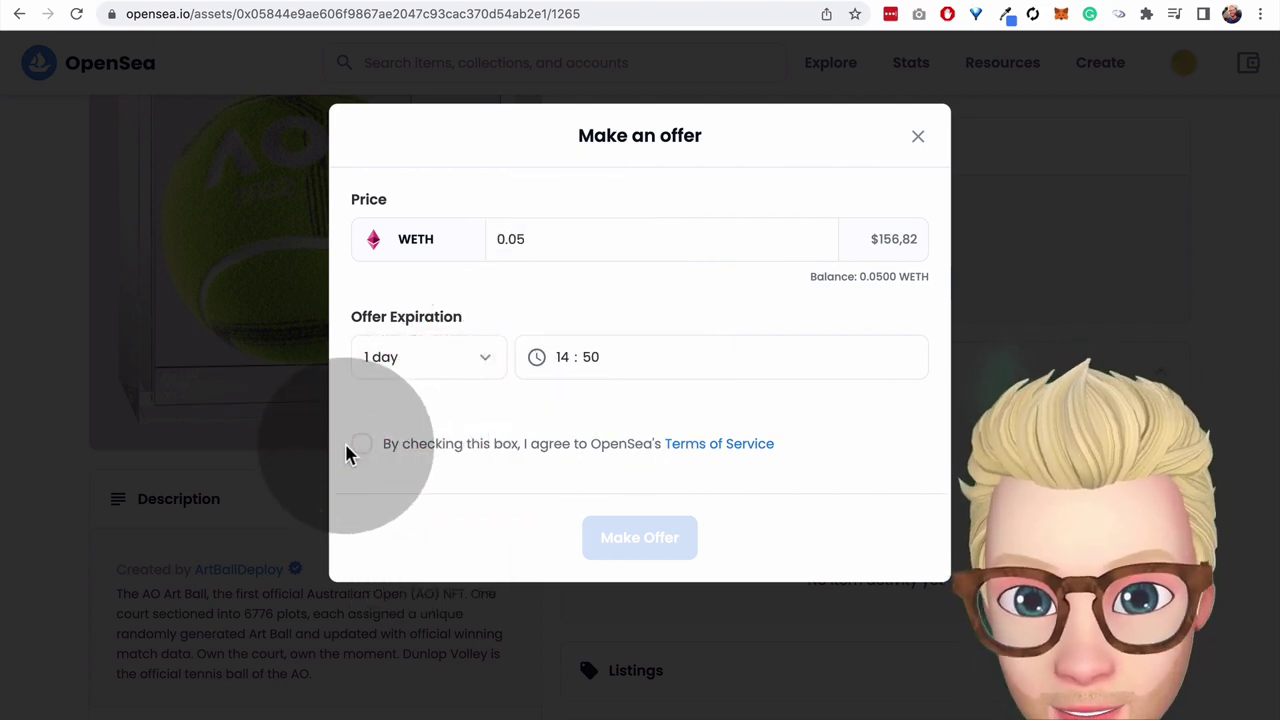
{"action": "left_click", "coordinate": [361, 445]}
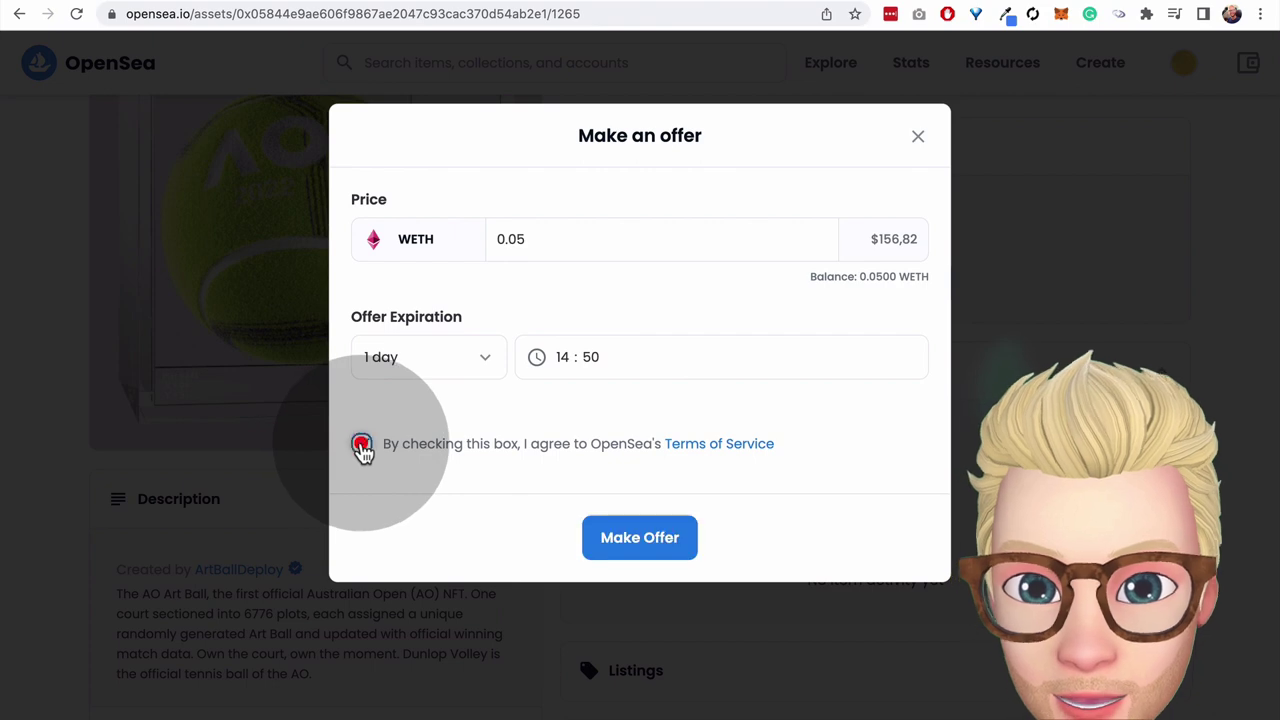
{"action": "left_click", "coordinate": [654, 550]}
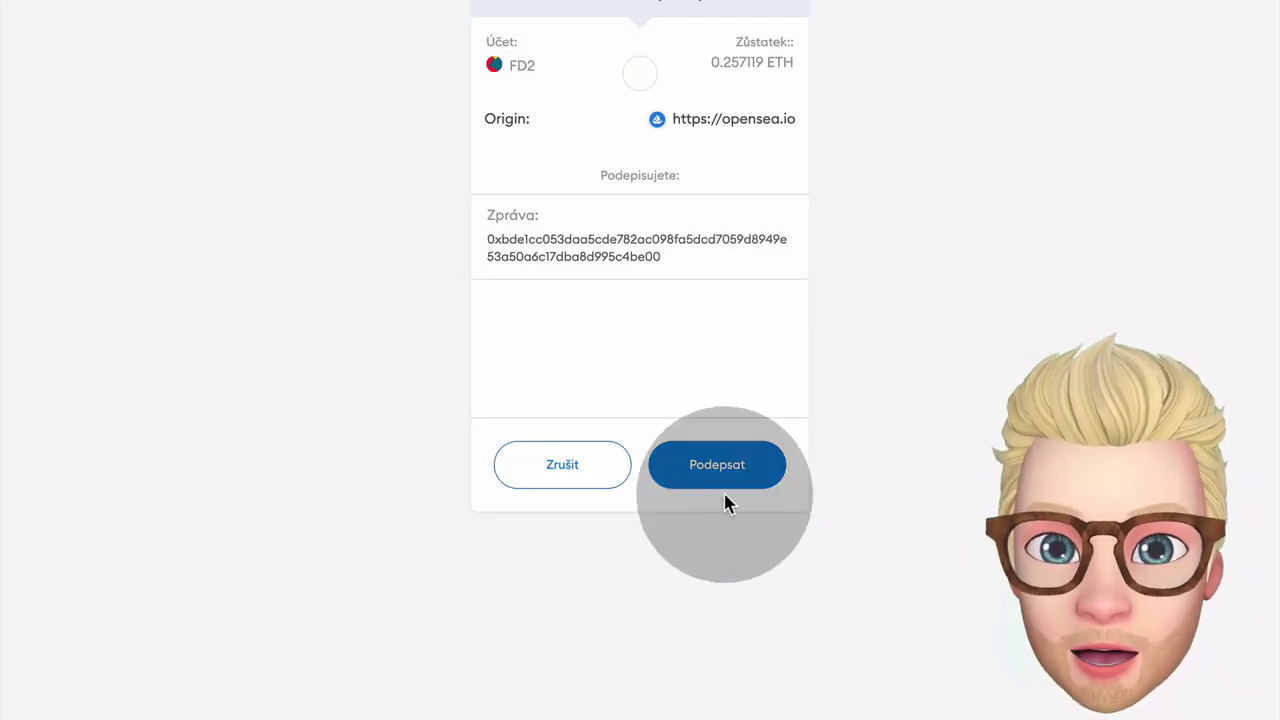
{"action": "left_click", "coordinate": [733, 476]}
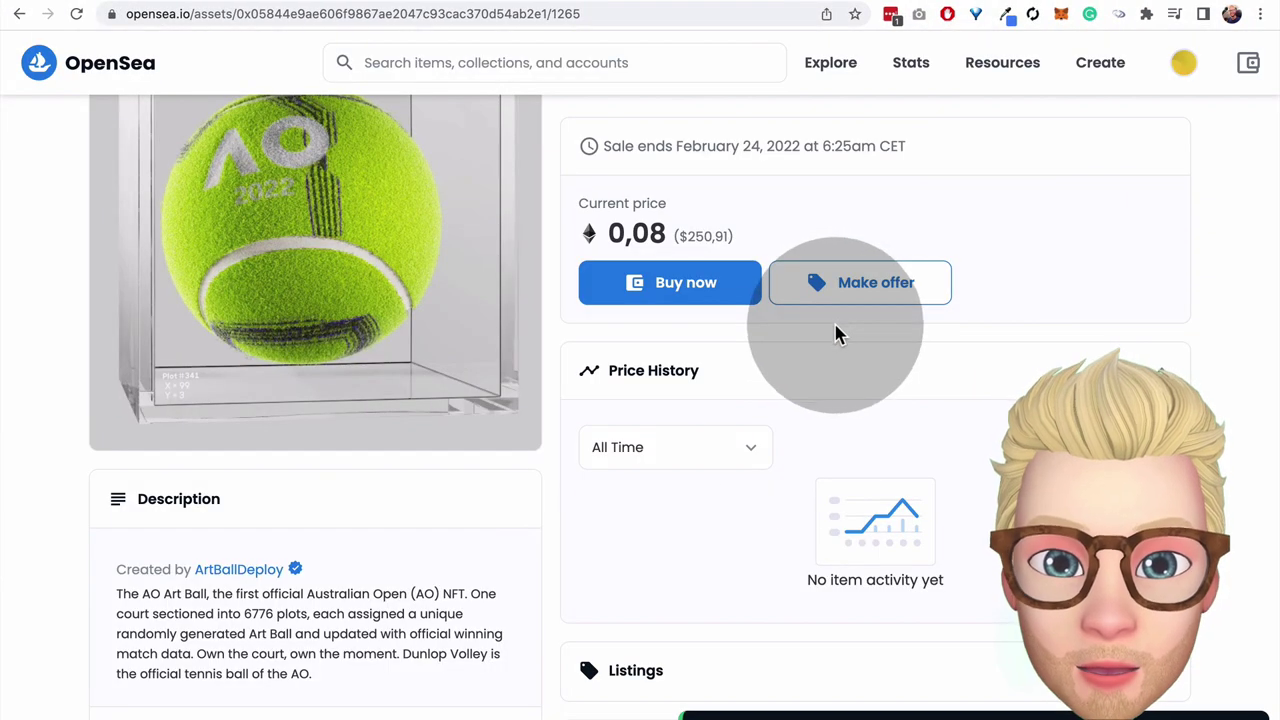
- Check the wallet's ETH and WETH balances and the offers listed on AO Art Ball #1265
{"action": "scroll", "coordinate": [797, 447], "scroll_direction": "up", "scroll_amount": 1}
{"action": "scroll", "coordinate": [797, 447], "scroll_direction": "up", "scroll_amount": 2}
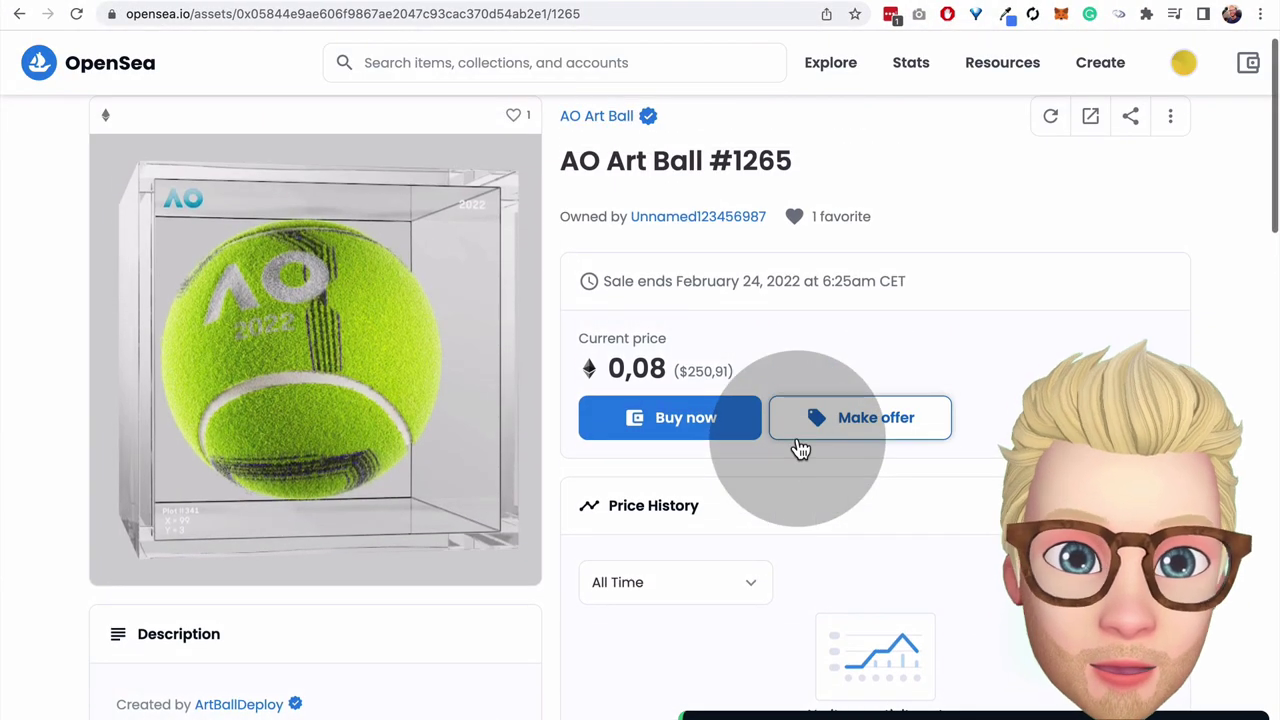
{"action": "left_click", "coordinate": [1250, 68]}
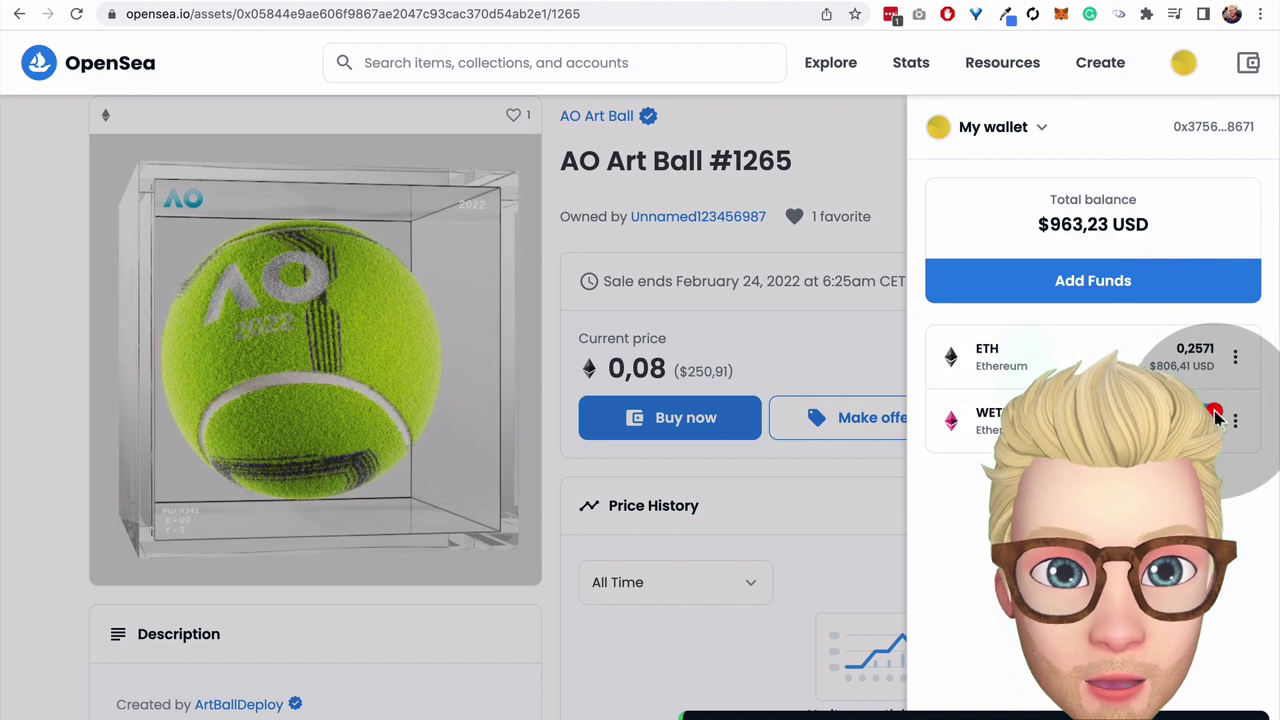
{"action": "left_click", "coordinate": [828, 349]}
{"action": "scroll", "coordinate": [827, 347], "scroll_direction": "down", "scroll_amount": 10}
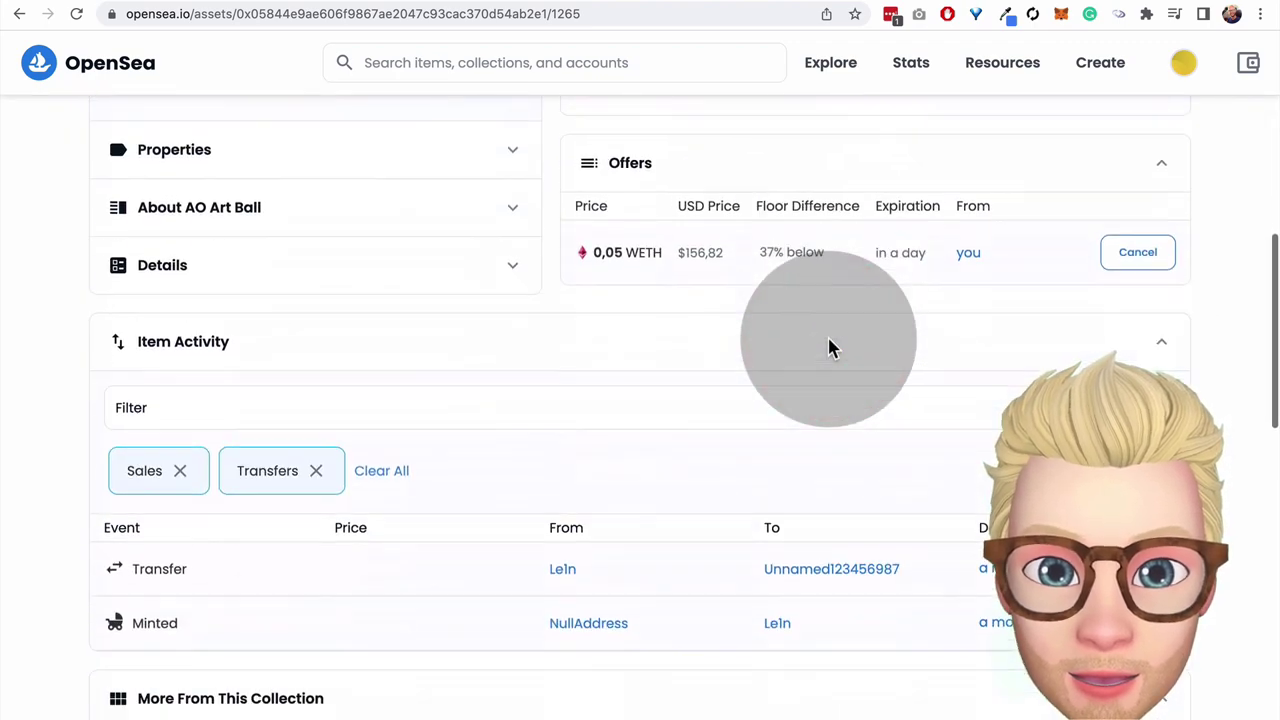
{"action": "scroll", "coordinate": [769, 409], "scroll_direction": "up", "scroll_amount": 8}
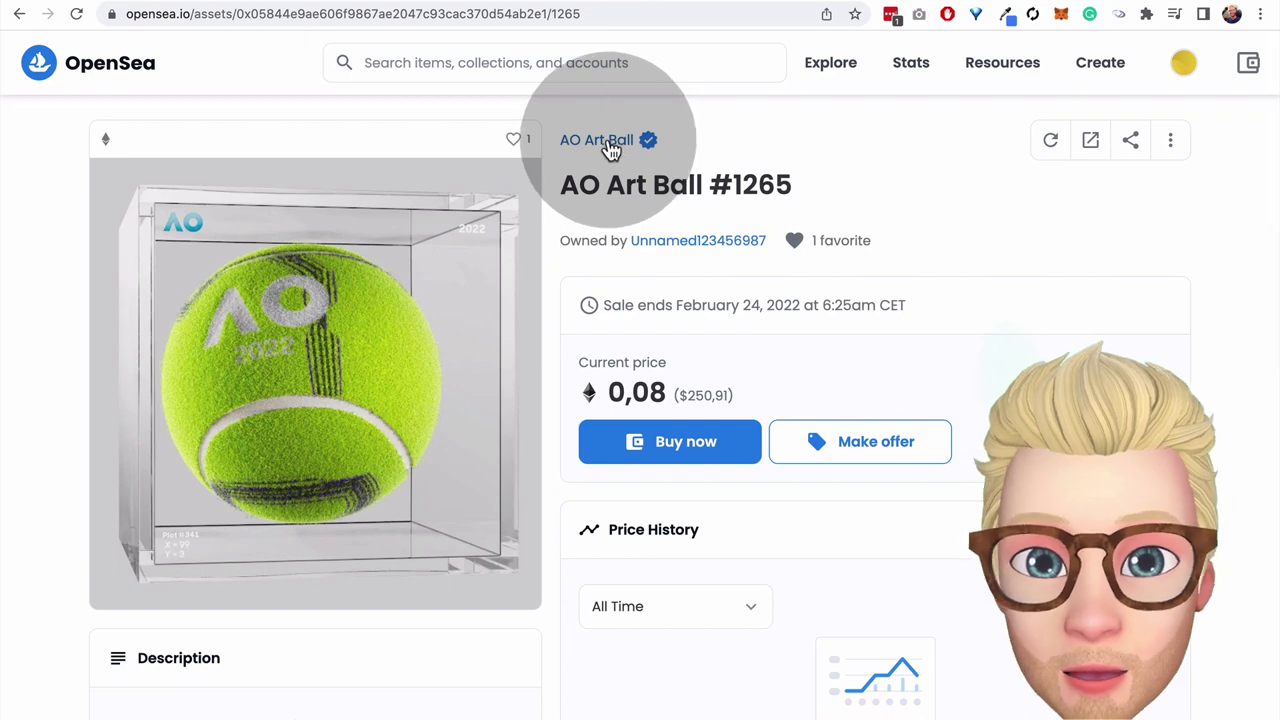
- Return to the AO Art Ball collection, browse its lowest-priced items and open AO Art Ball #3475
{"action": "left_click", "coordinate": [612, 145]}
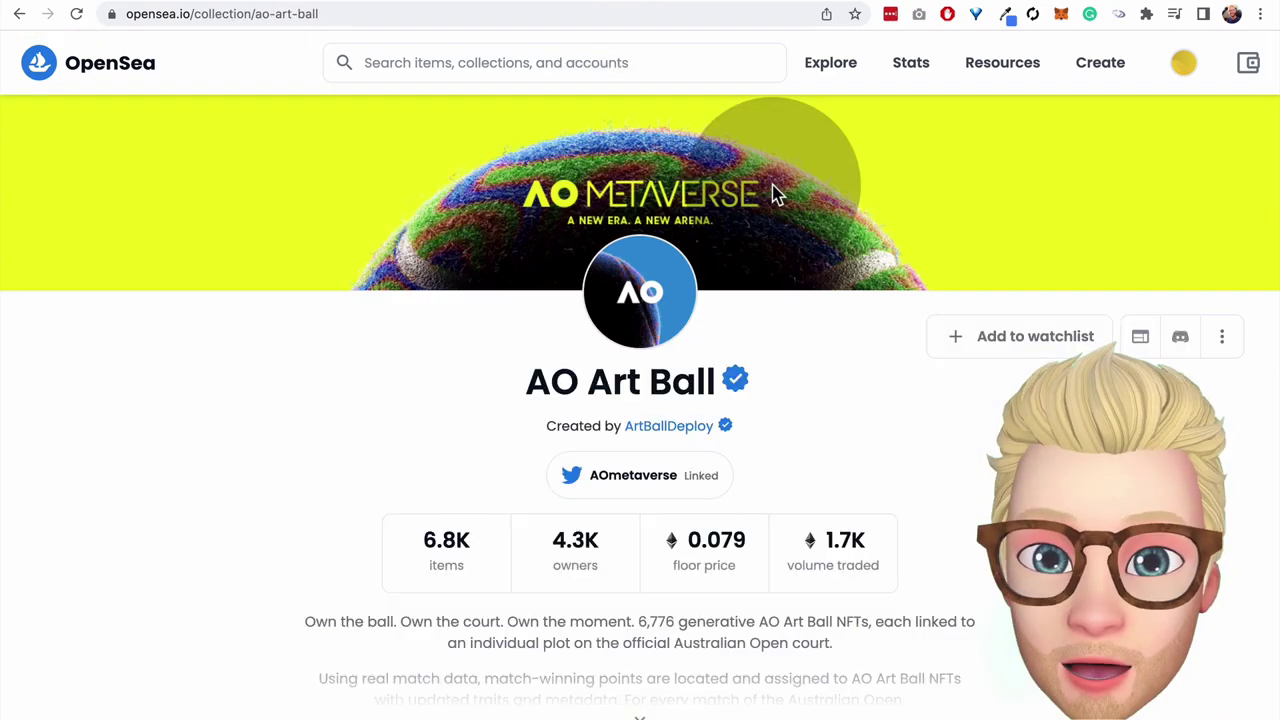
{"action": "scroll", "coordinate": [771, 194], "scroll_direction": "down", "scroll_amount": 5}
{"action": "scroll", "coordinate": [840, 311], "scroll_direction": "down", "scroll_amount": 5}
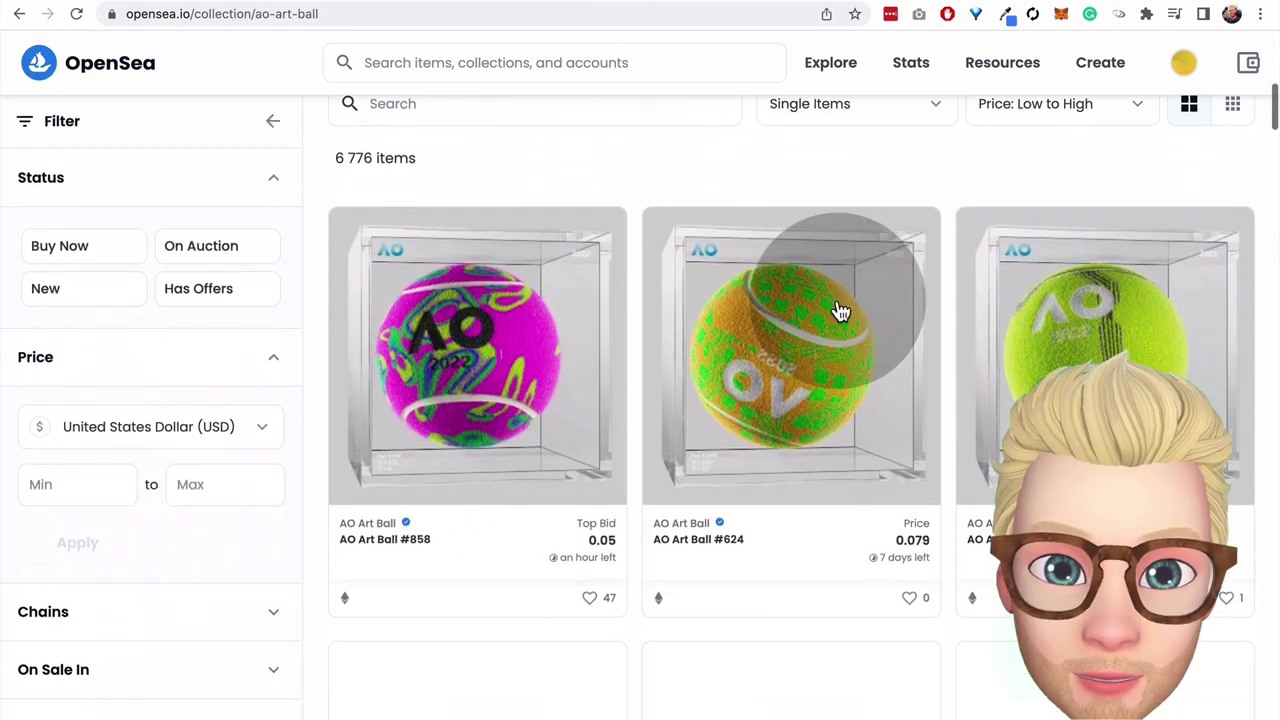
{"action": "scroll", "coordinate": [1114, 294], "scroll_direction": "down", "scroll_amount": 5}
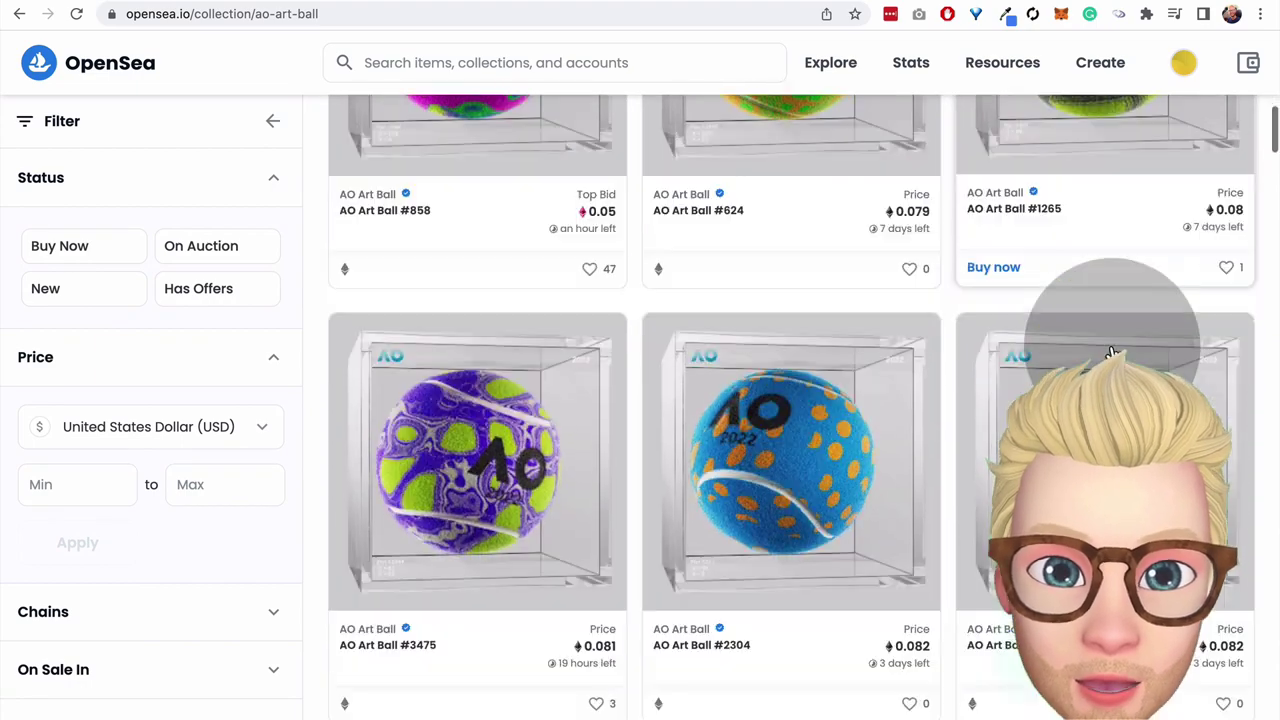
{"action": "scroll", "coordinate": [414, 306], "scroll_direction": "down", "scroll_amount": 5}
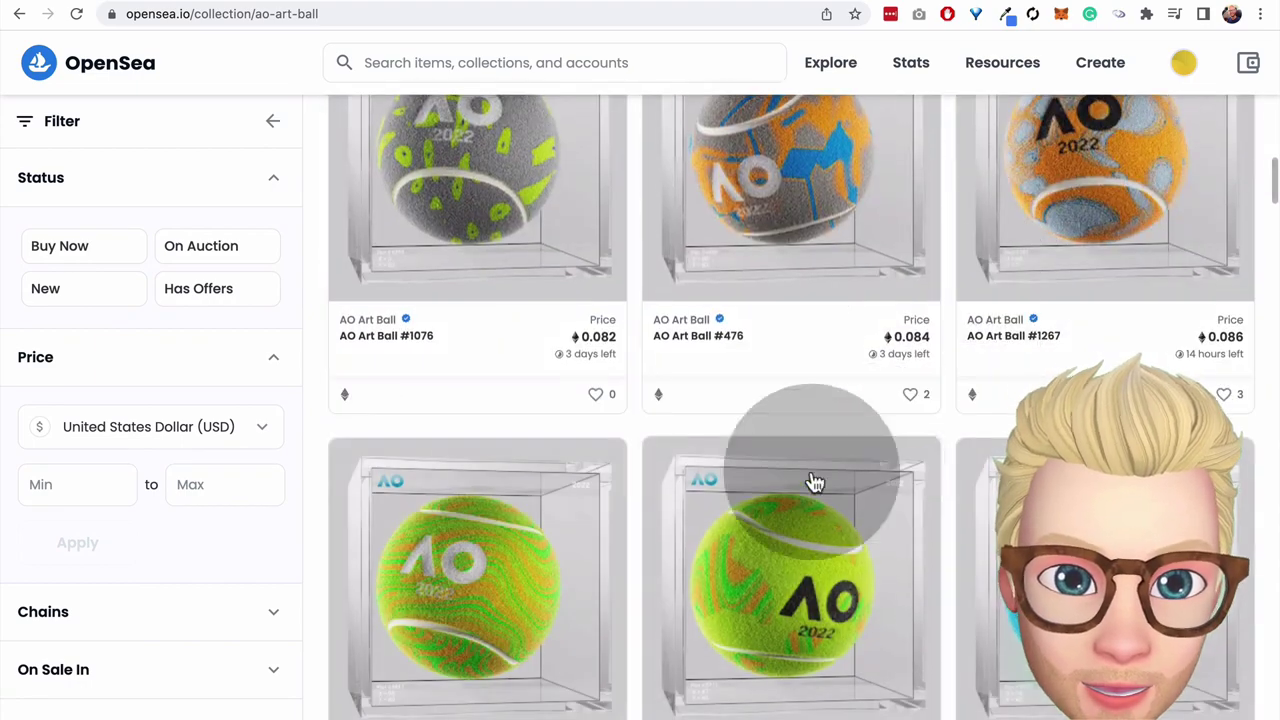
{"action": "scroll", "coordinate": [751, 508], "scroll_direction": "down", "scroll_amount": 3}
{"action": "scroll", "coordinate": [640, 623], "scroll_direction": "down", "scroll_amount": 5}
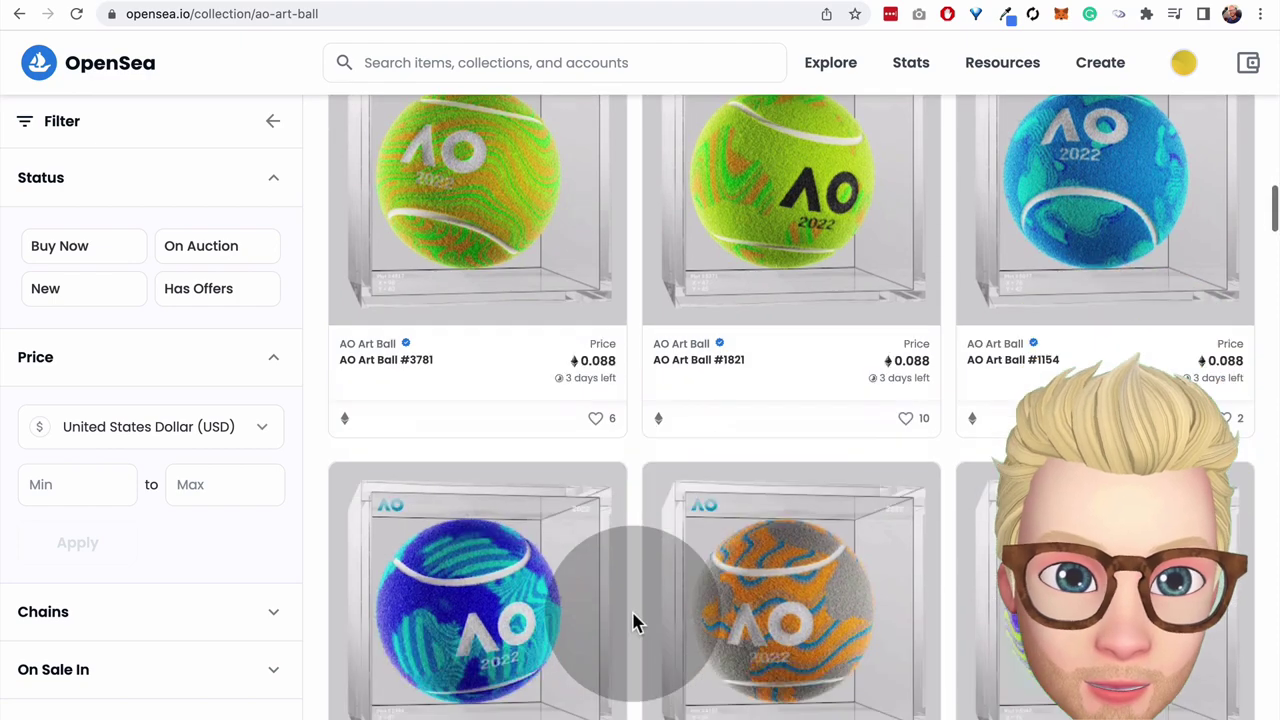
{"action": "scroll", "coordinate": [900, 608], "scroll_direction": "down", "scroll_amount": 5}
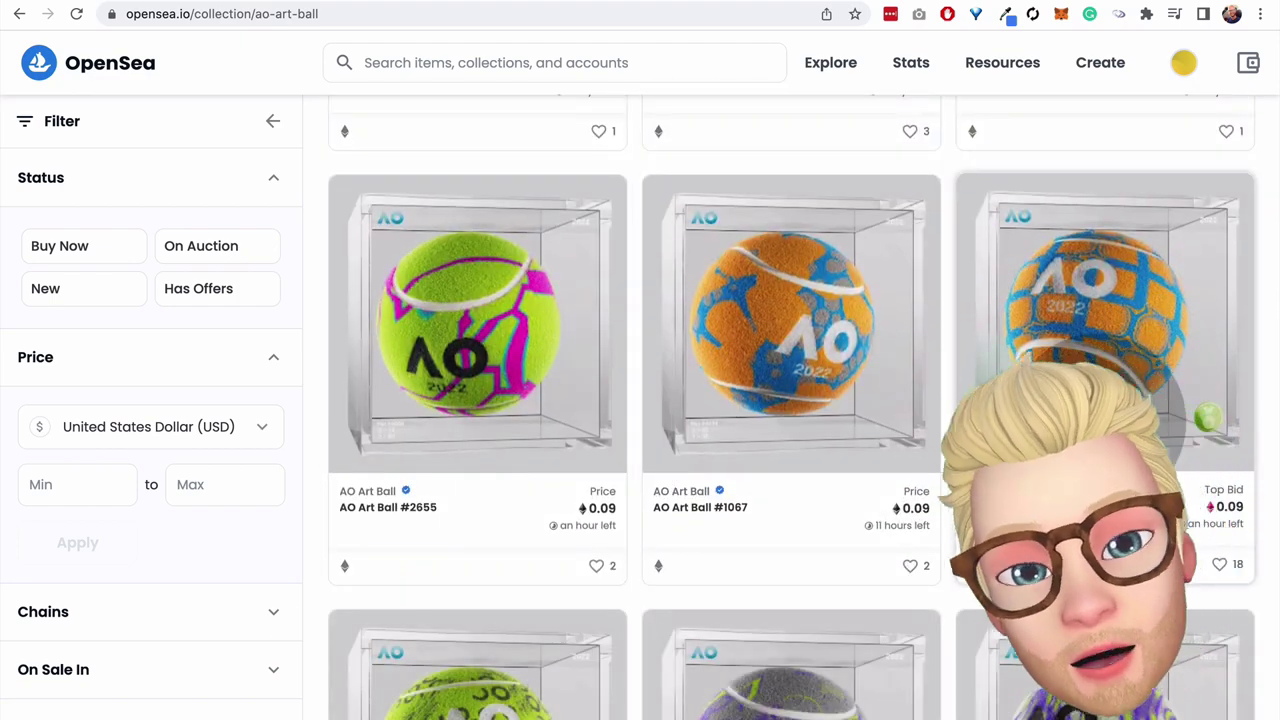
{"action": "scroll", "coordinate": [1038, 411], "scroll_direction": "down", "scroll_amount": 10}
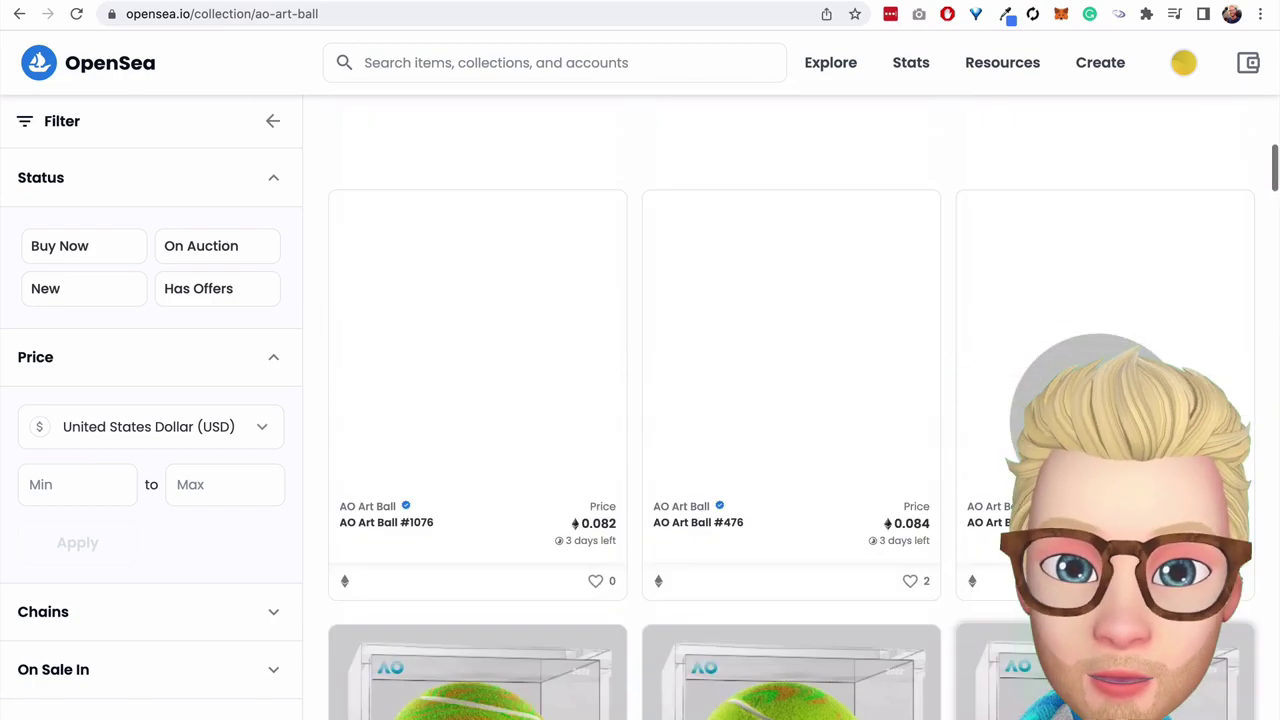
{"action": "scroll", "coordinate": [1090, 420], "scroll_direction": "up", "scroll_amount": 5}
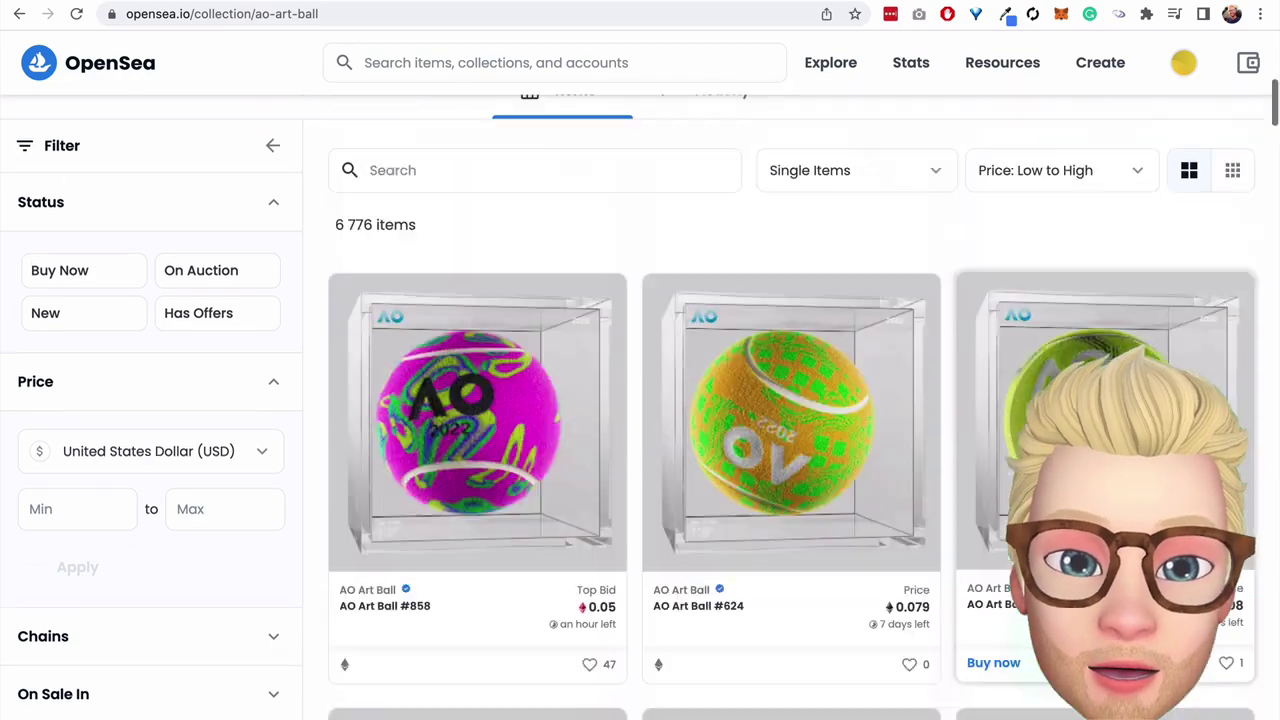
{"action": "scroll", "coordinate": [1031, 313], "scroll_direction": "down", "scroll_amount": 5}
{"action": "scroll", "coordinate": [749, 409], "scroll_direction": "down", "scroll_amount": 2}
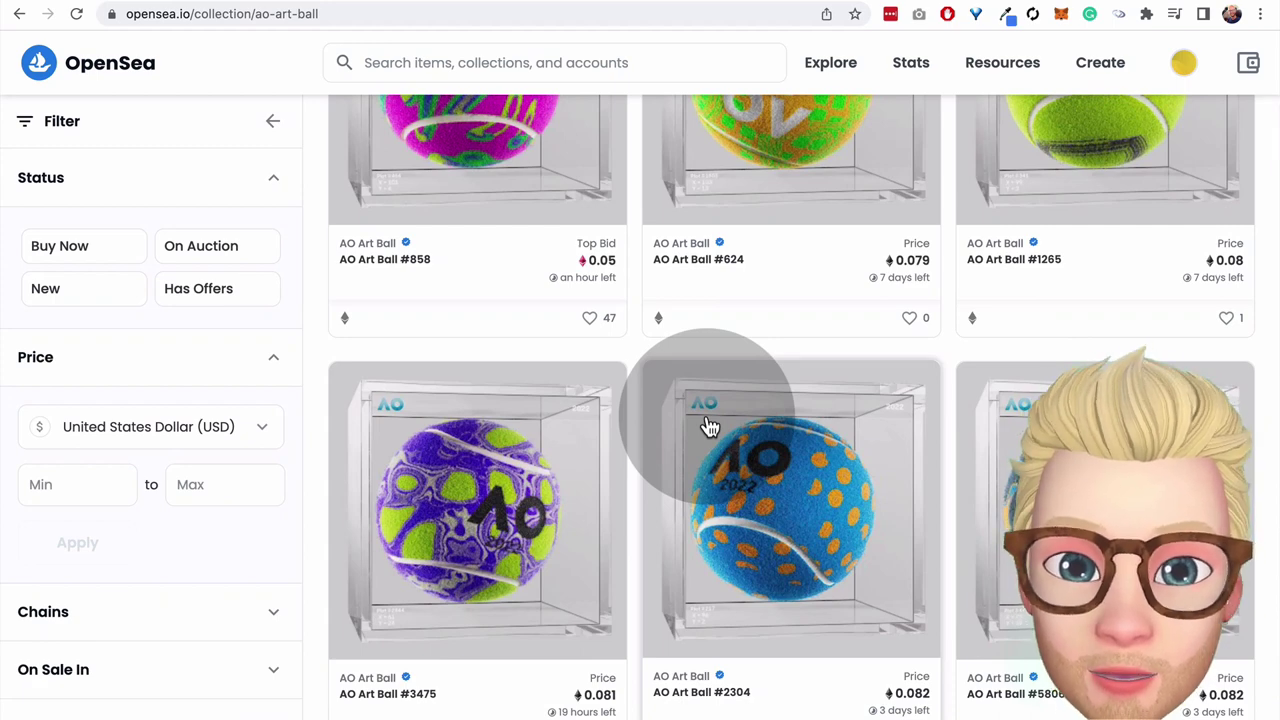
{"action": "left_click", "coordinate": [525, 540]}
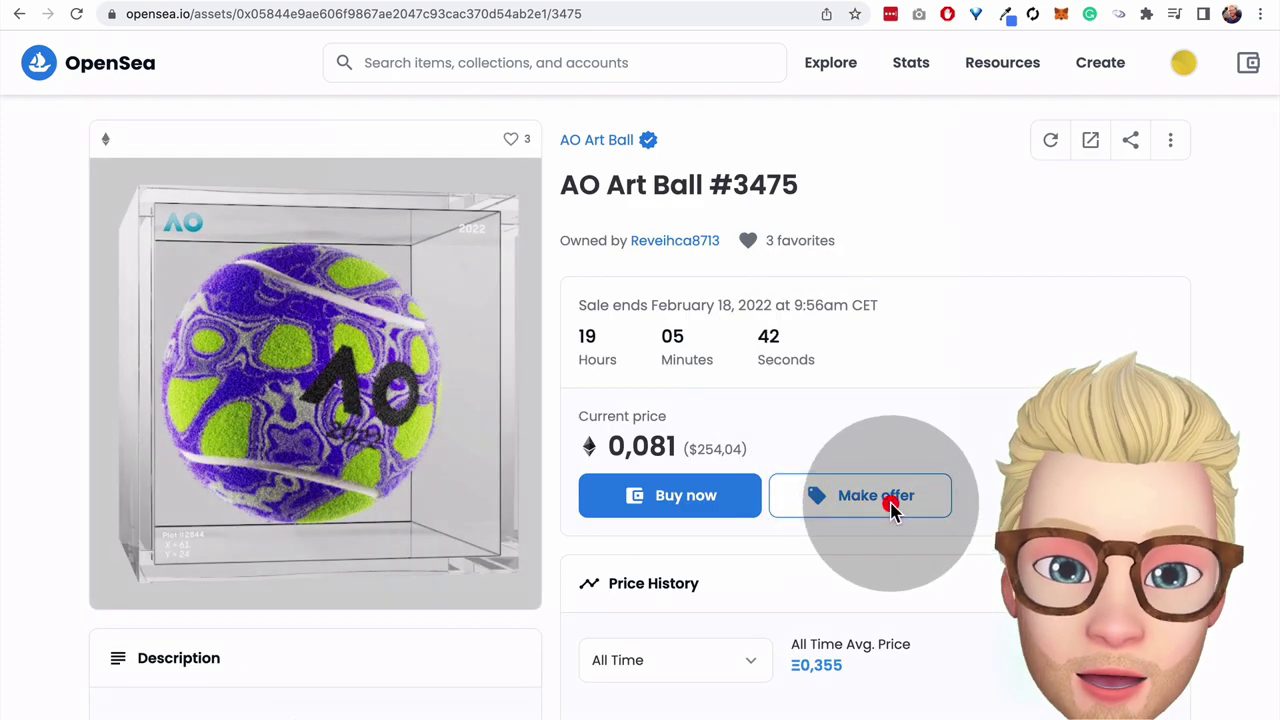
- Submit a 0.05 WETH offer on AO Art Ball #3475 with a 3 day expiration, accepting the Terms of Service and signing the wallet request
{"action": "left_click", "coordinate": [893, 508]}
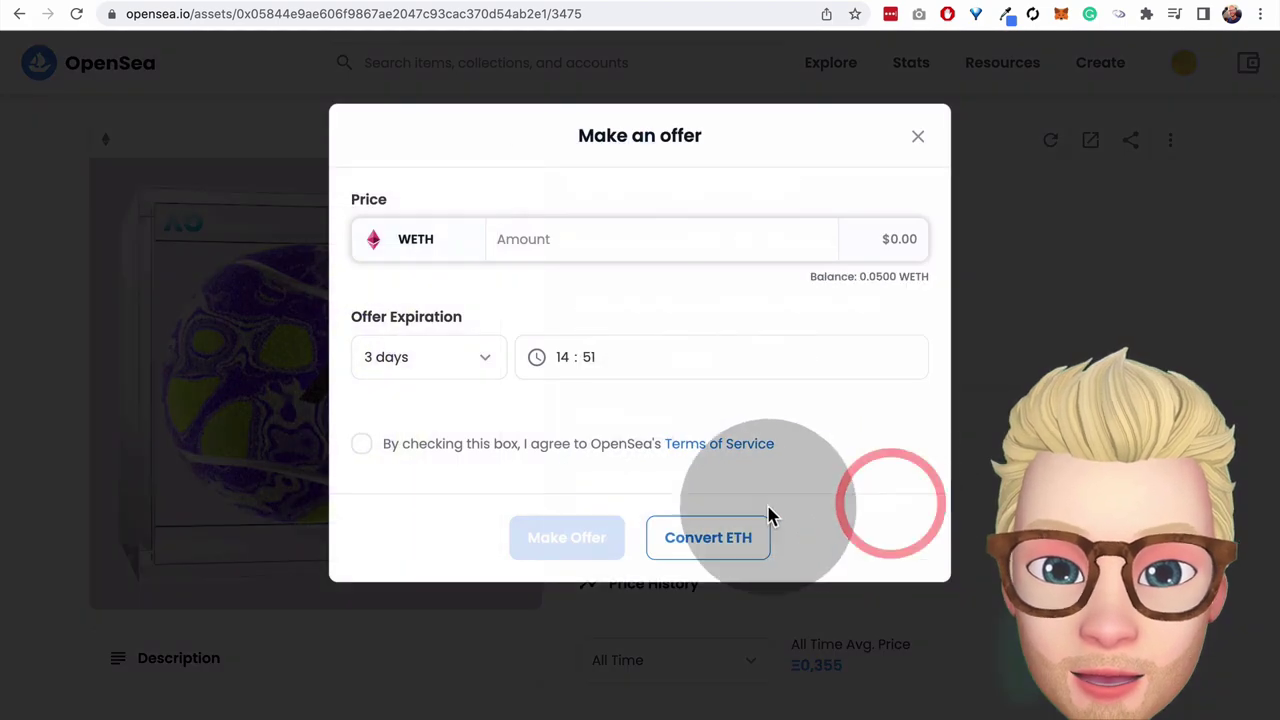
{"action": "type", "text": "0"}
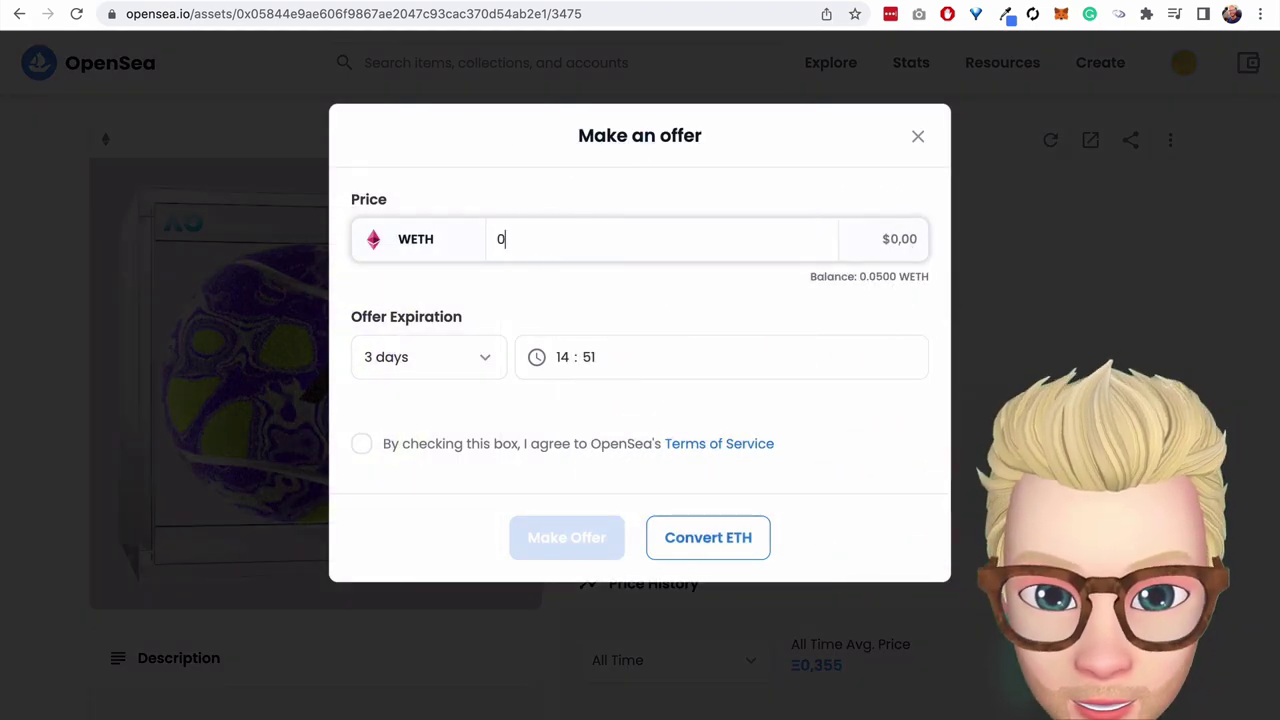
{"action": "type", "text": ".05"}
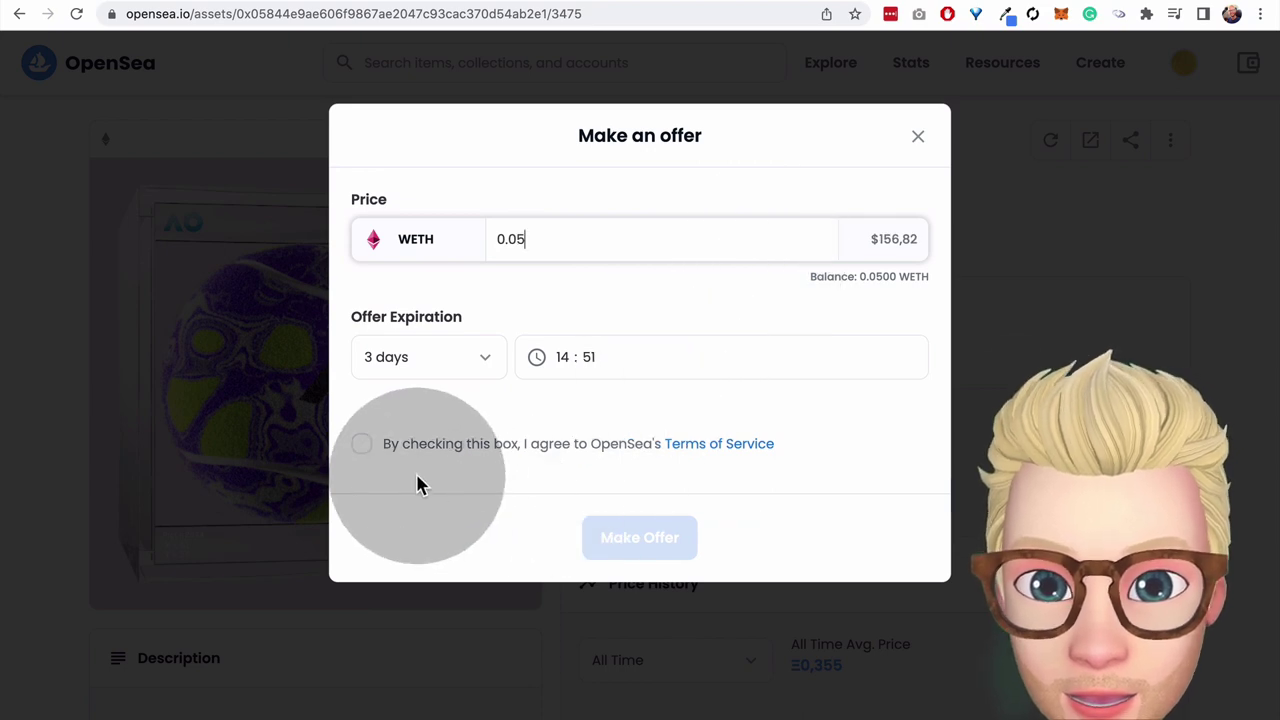
{"action": "left_click", "coordinate": [362, 446]}
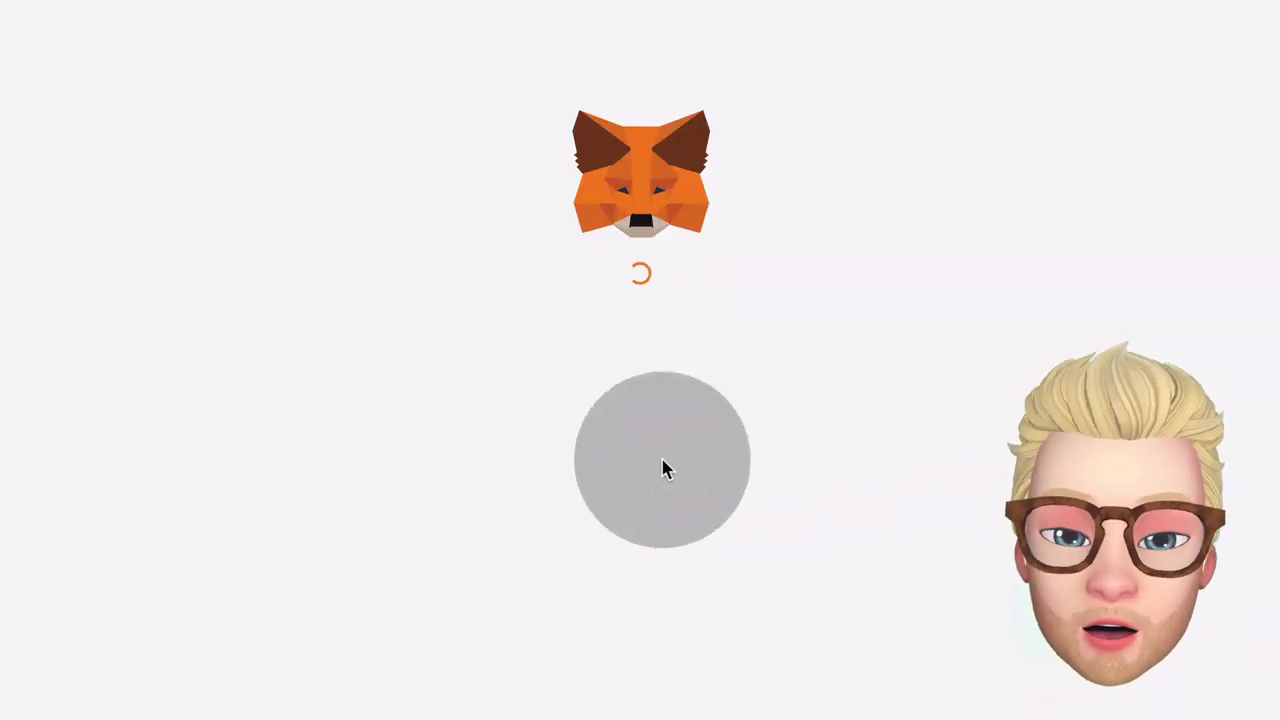
{"action": "left_click", "coordinate": [743, 472]}
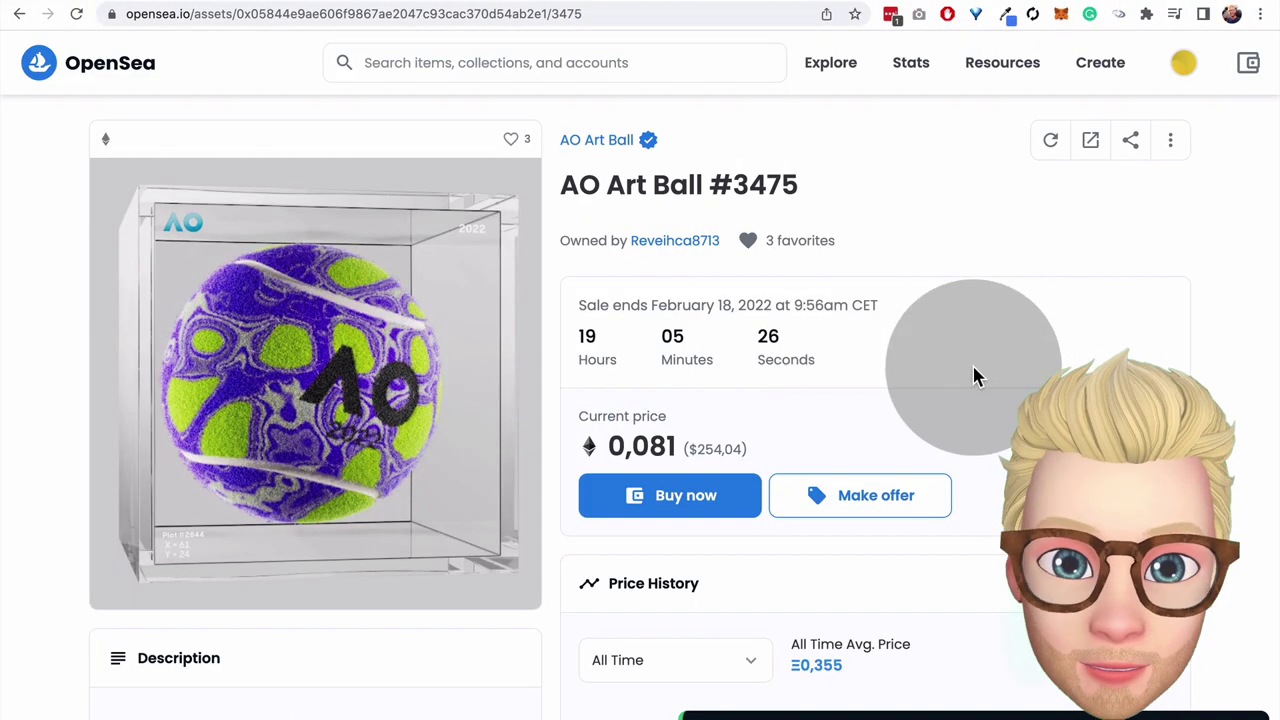
- Check the offers listed on AO Art Ball #3475 and compare them with its current price
{"action": "scroll", "coordinate": [975, 375], "scroll_direction": "down", "scroll_amount": 1}
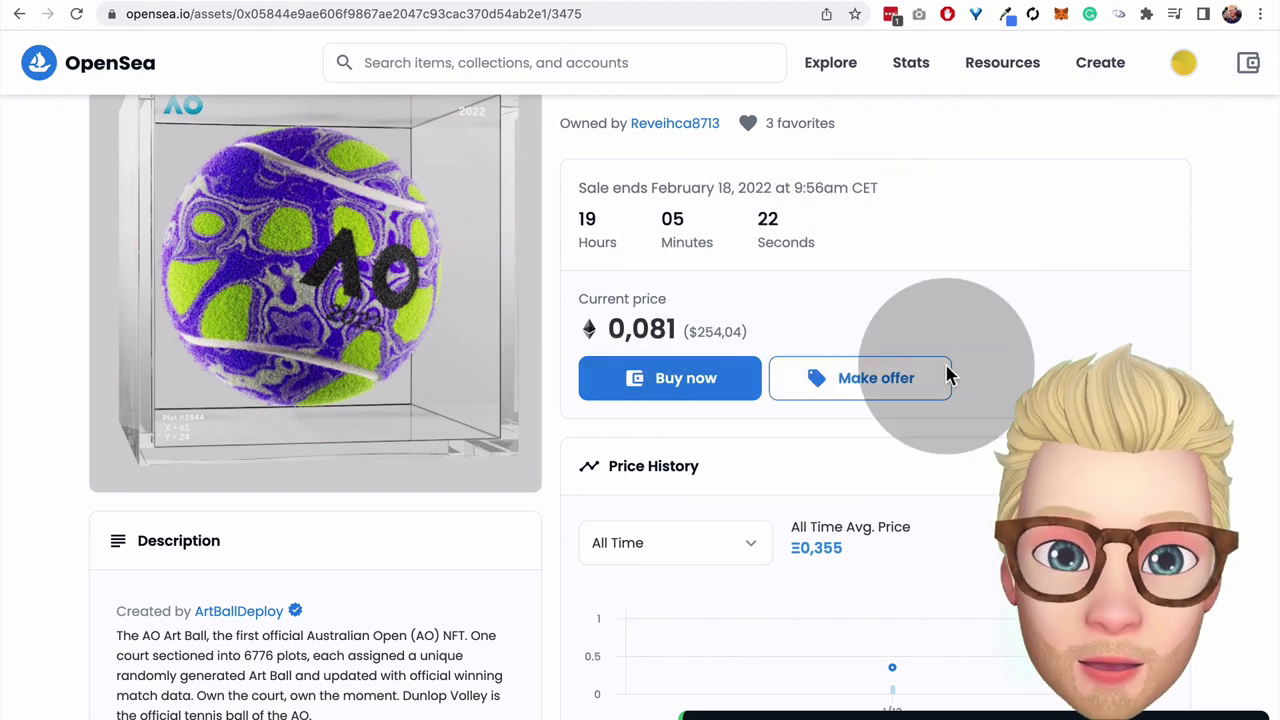
{"action": "scroll", "coordinate": [954, 440], "scroll_direction": "up", "scroll_amount": 1}
{"action": "scroll", "coordinate": [954, 440], "scroll_direction": "down", "scroll_amount": 4}
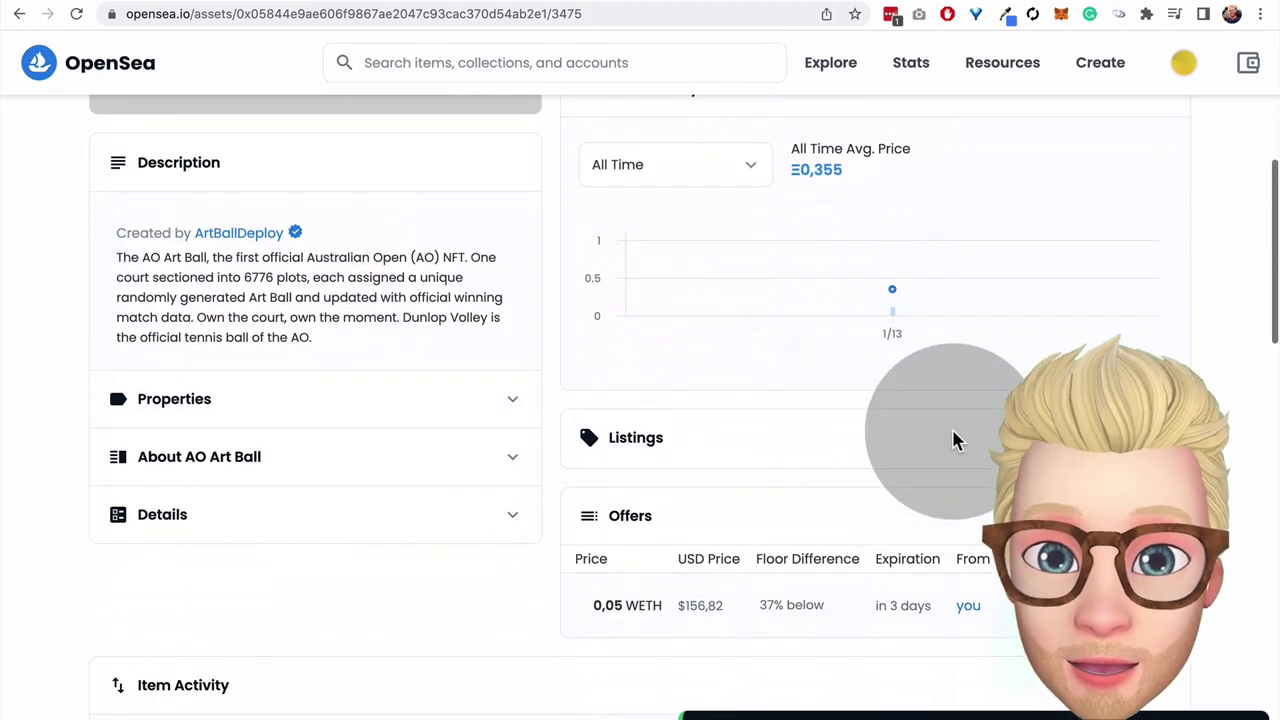
{"action": "scroll", "coordinate": [694, 600], "scroll_direction": "up", "scroll_amount": 4}
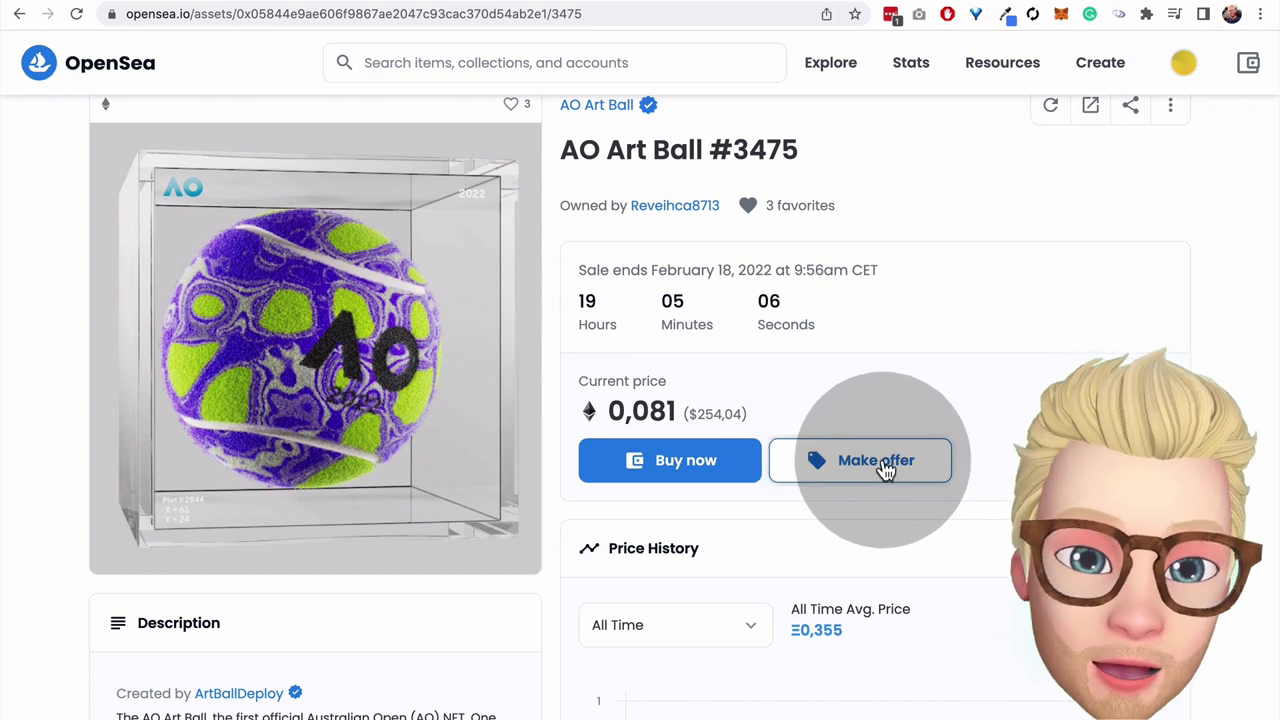
{"action": "scroll", "coordinate": [886, 470], "scroll_direction": "down", "scroll_amount": 1}
{"action": "scroll", "coordinate": [626, 420], "scroll_direction": "up", "scroll_amount": 2}
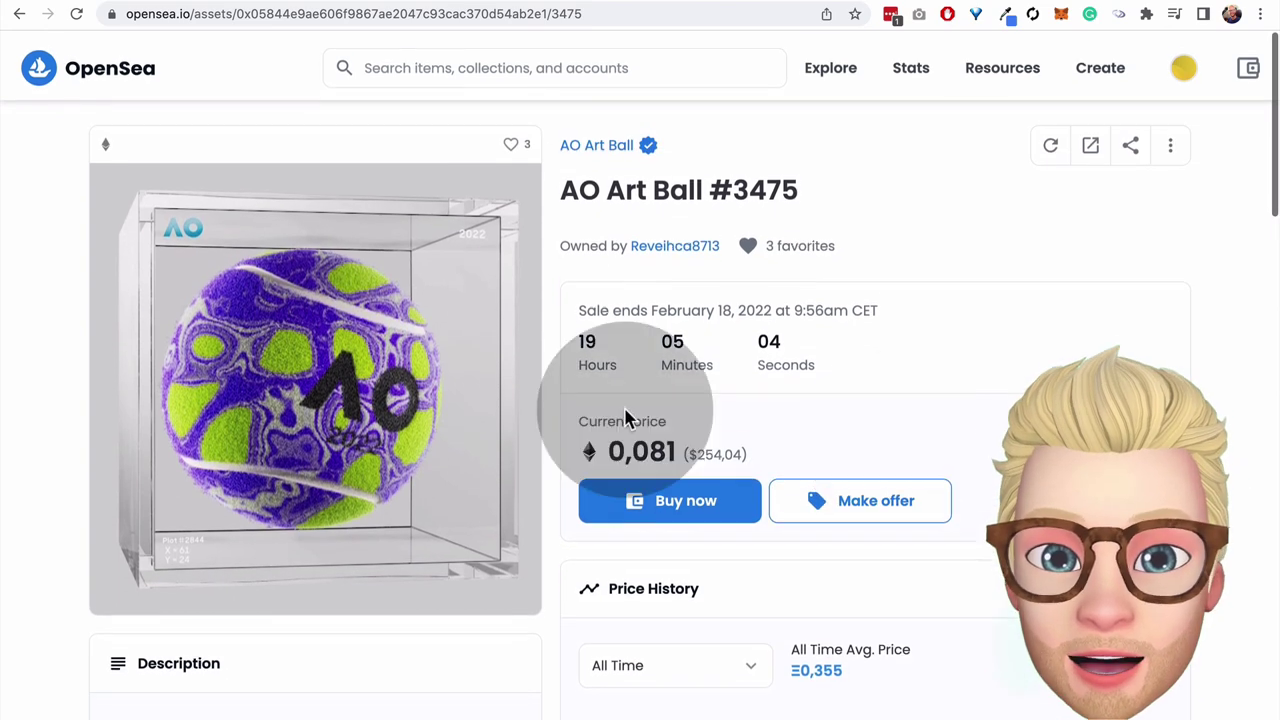
- Return to the AO Art Ball collection and examine its floor price, trait filters and lowest-priced items
{"action": "left_click", "coordinate": [618, 145]}
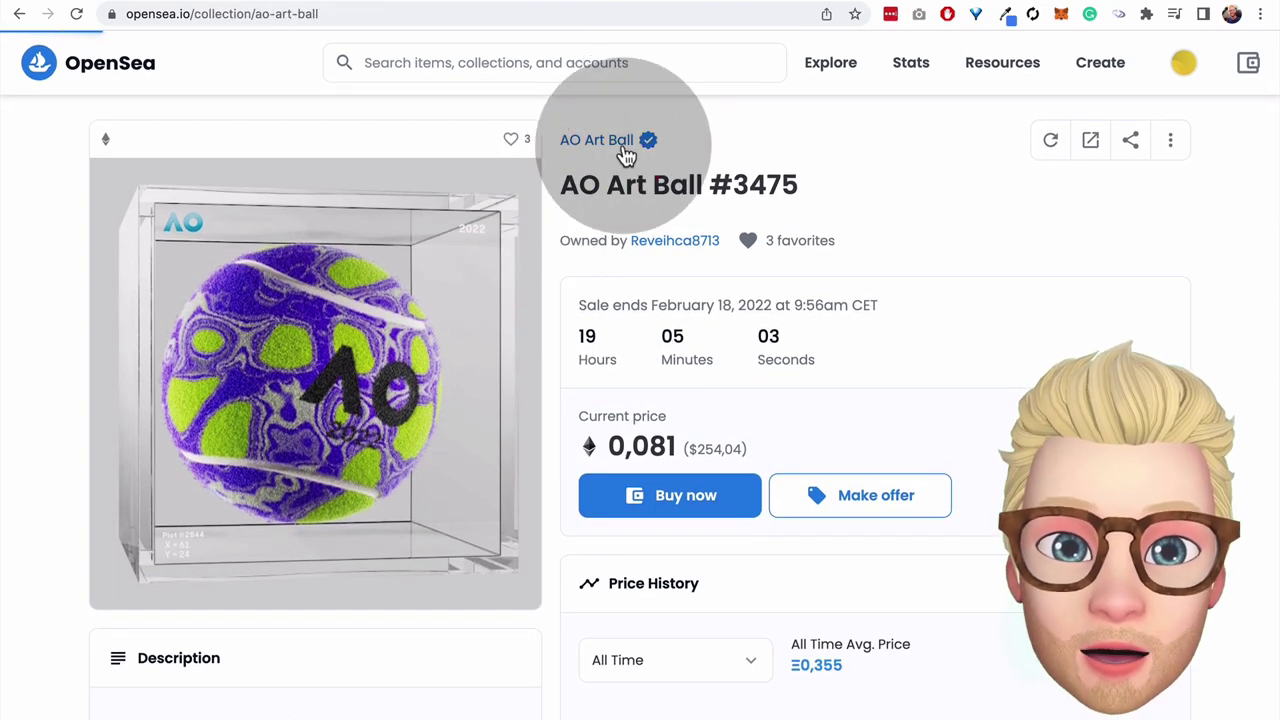
{"action": "scroll", "coordinate": [814, 468], "scroll_direction": "down", "scroll_amount": 3}
{"action": "scroll", "coordinate": [814, 465], "scroll_direction": "down", "scroll_amount": 4}
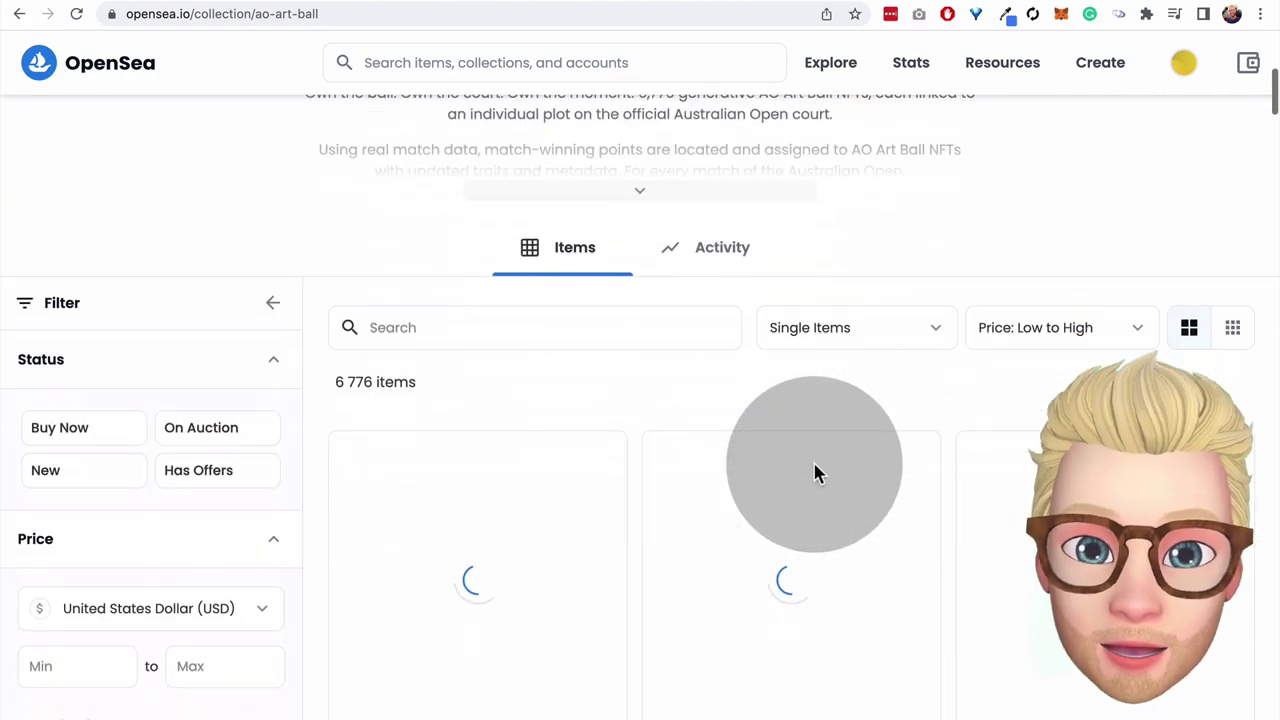
{"action": "scroll", "coordinate": [818, 472], "scroll_direction": "up", "scroll_amount": 1}
{"action": "scroll", "coordinate": [818, 474], "scroll_direction": "up", "scroll_amount": 5}
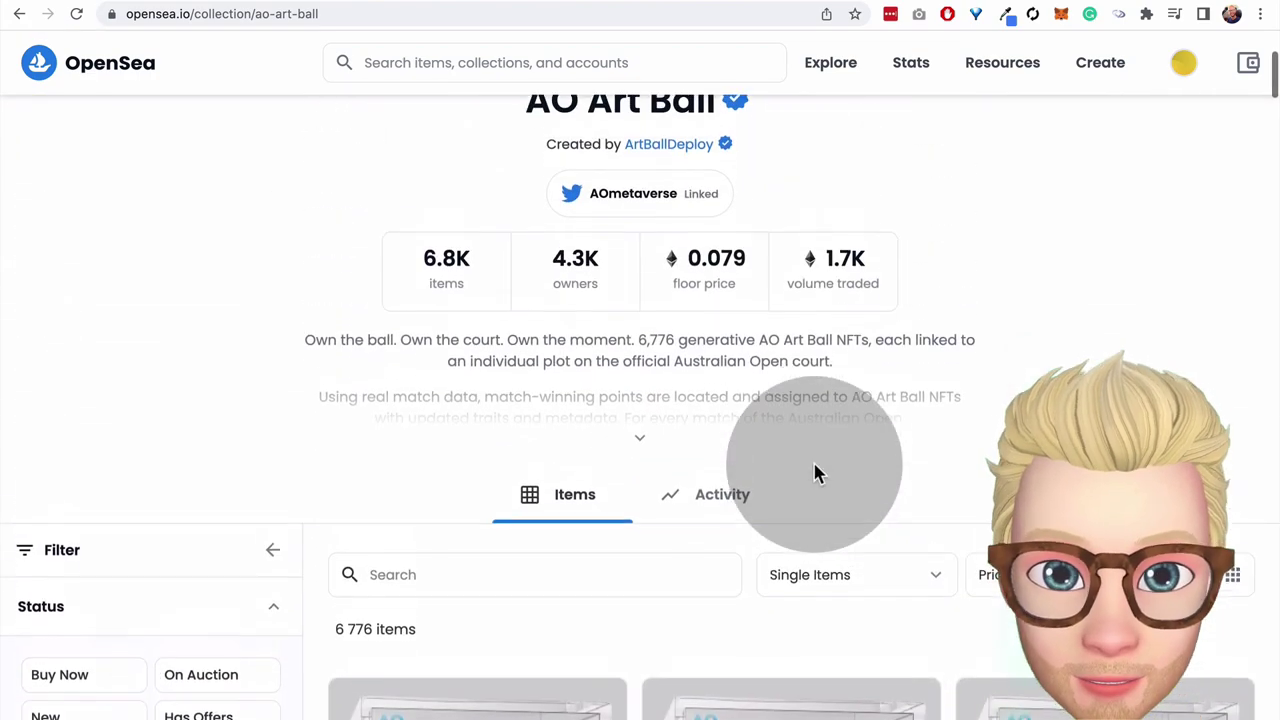
{"action": "scroll", "coordinate": [817, 474], "scroll_direction": "down", "scroll_amount": 8}
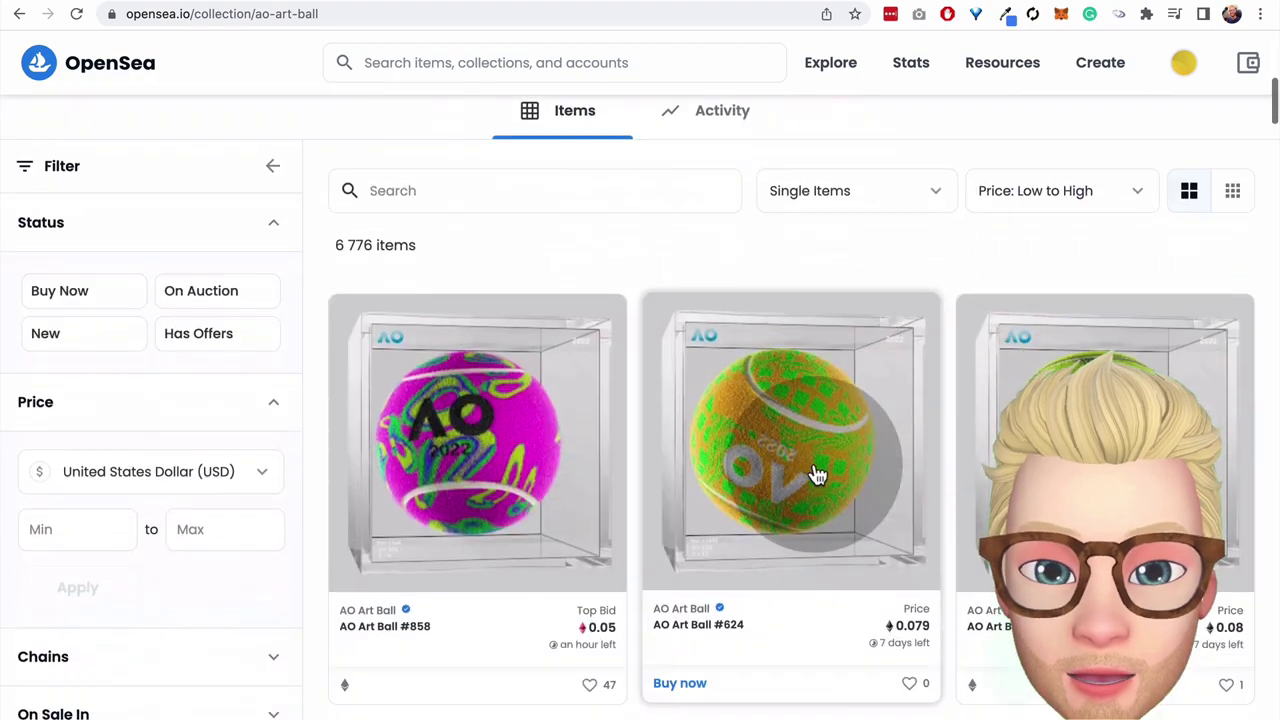
{"action": "scroll", "coordinate": [814, 474], "scroll_direction": "up", "scroll_amount": 1}
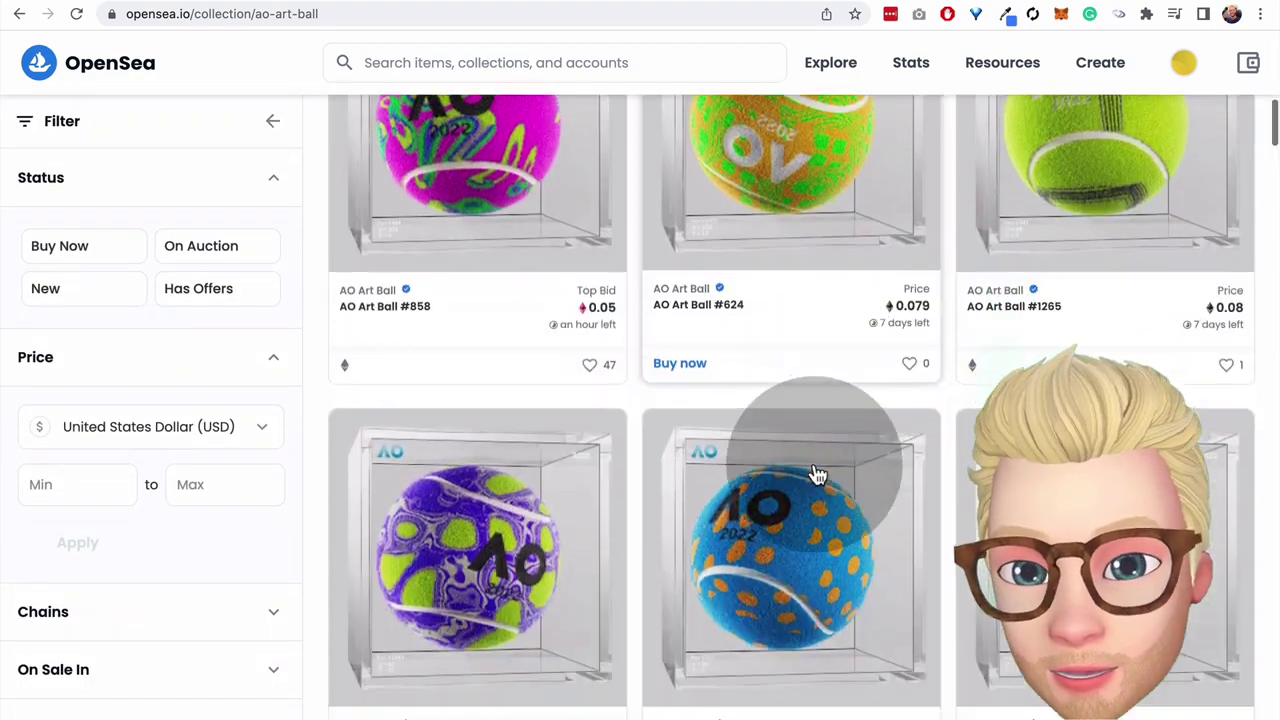
{"action": "scroll", "coordinate": [814, 474], "scroll_direction": "down", "scroll_amount": 3}
{"action": "scroll", "coordinate": [214, 380], "scroll_direction": "down", "scroll_amount": 5}
{"action": "scroll", "coordinate": [214, 380], "scroll_direction": "down", "scroll_amount": 3}
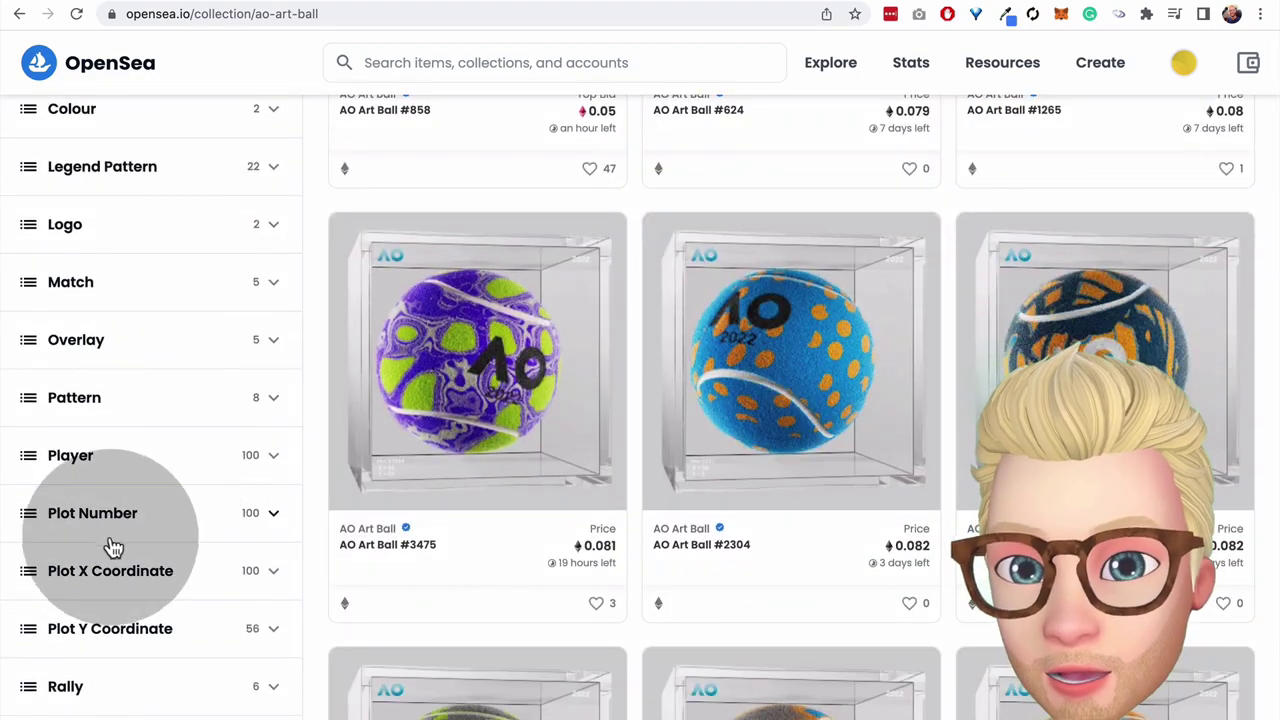
{"action": "scroll", "coordinate": [500, 523], "scroll_direction": "up", "scroll_amount": 7}
{"action": "scroll", "coordinate": [500, 523], "scroll_direction": "up", "scroll_amount": 5}
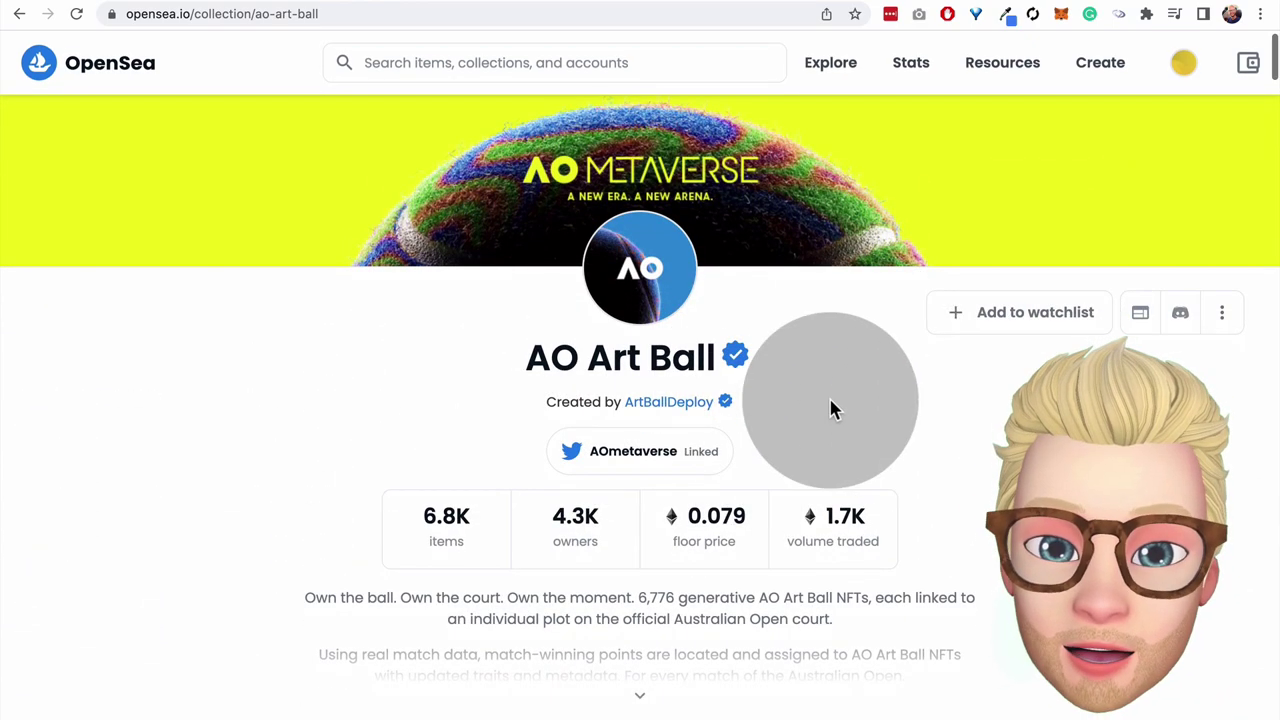
{"action": "scroll", "coordinate": [722, 362], "scroll_direction": "down", "scroll_amount": 5}
{"action": "scroll", "coordinate": [720, 362], "scroll_direction": "down", "scroll_amount": 3}
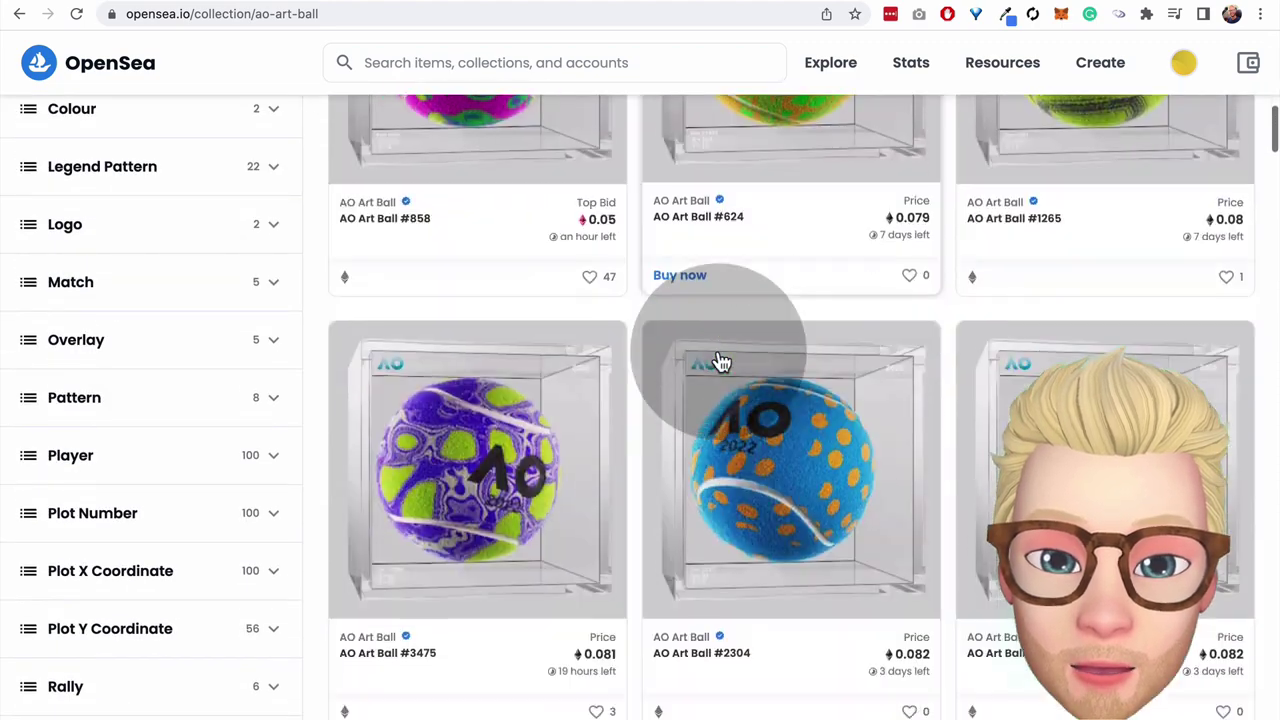
{"action": "scroll", "coordinate": [720, 362], "scroll_direction": "up", "scroll_amount": 10}
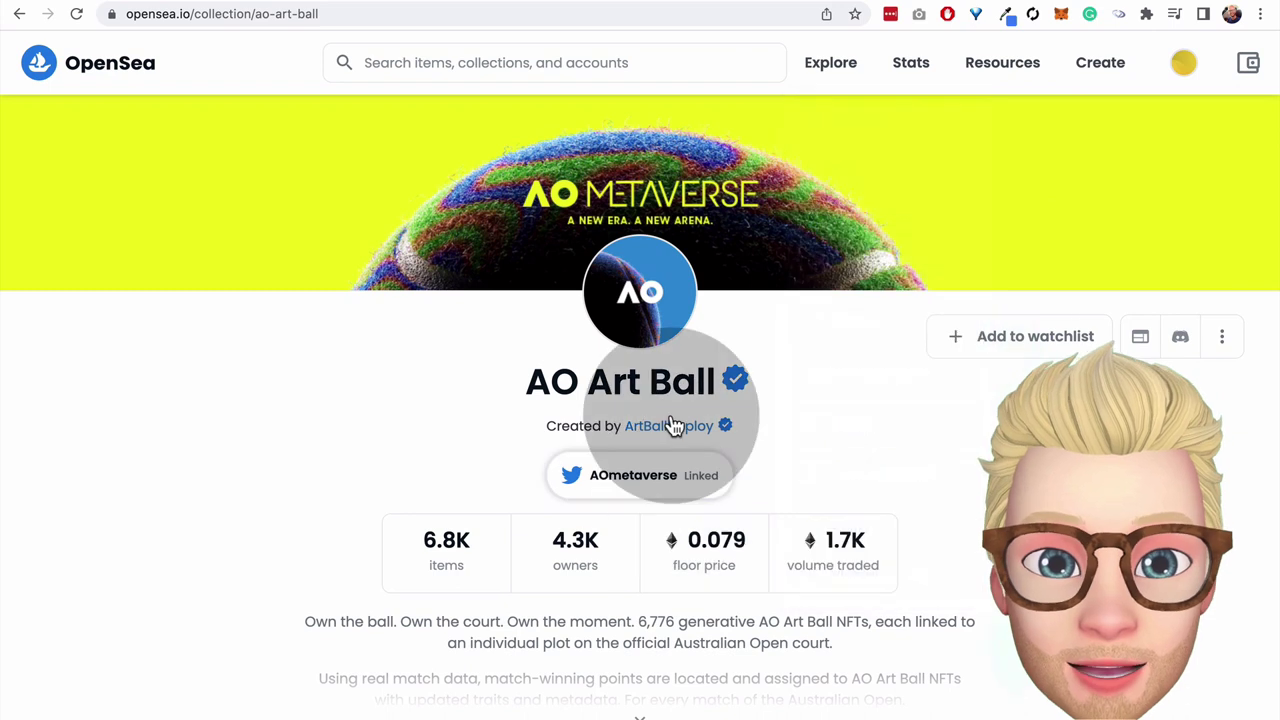
- Search OpenSea for "futureland" and open the Gods of the Futureland collection
{"action": "left_click", "coordinate": [656, 62]}
{"action": "type", "text": "F"}
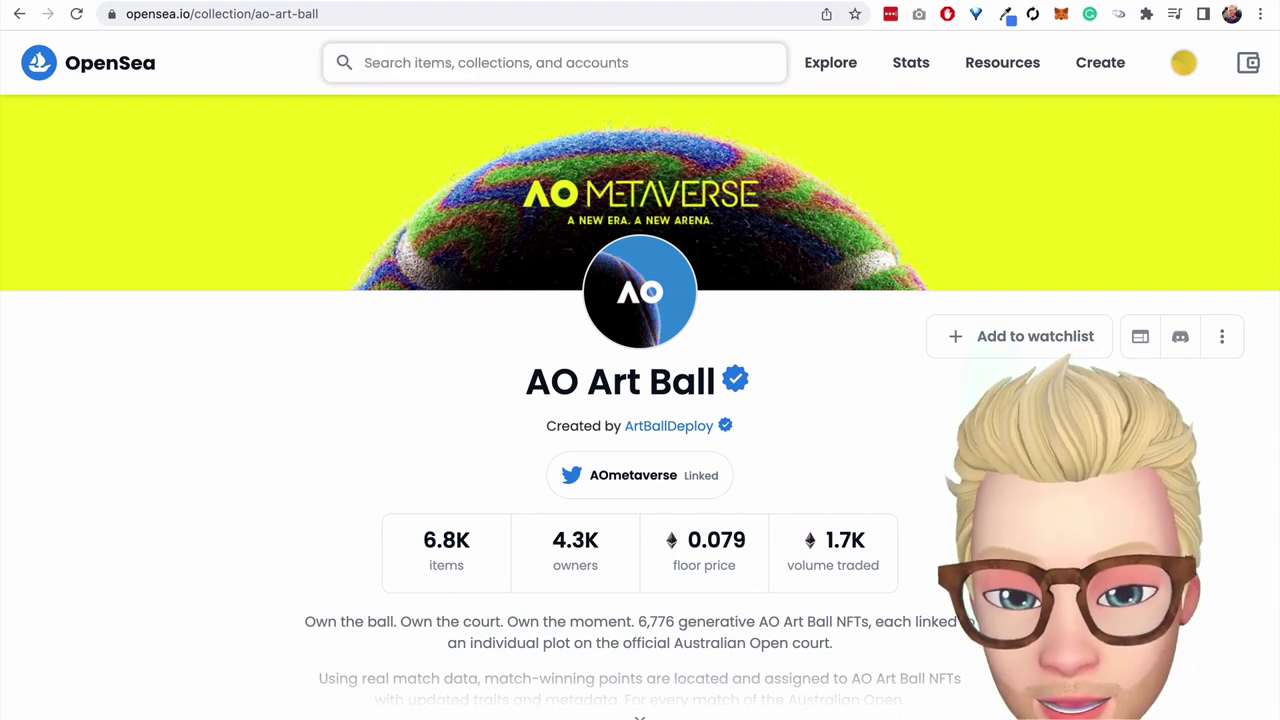
{"action": "type", "text": "utureland"}
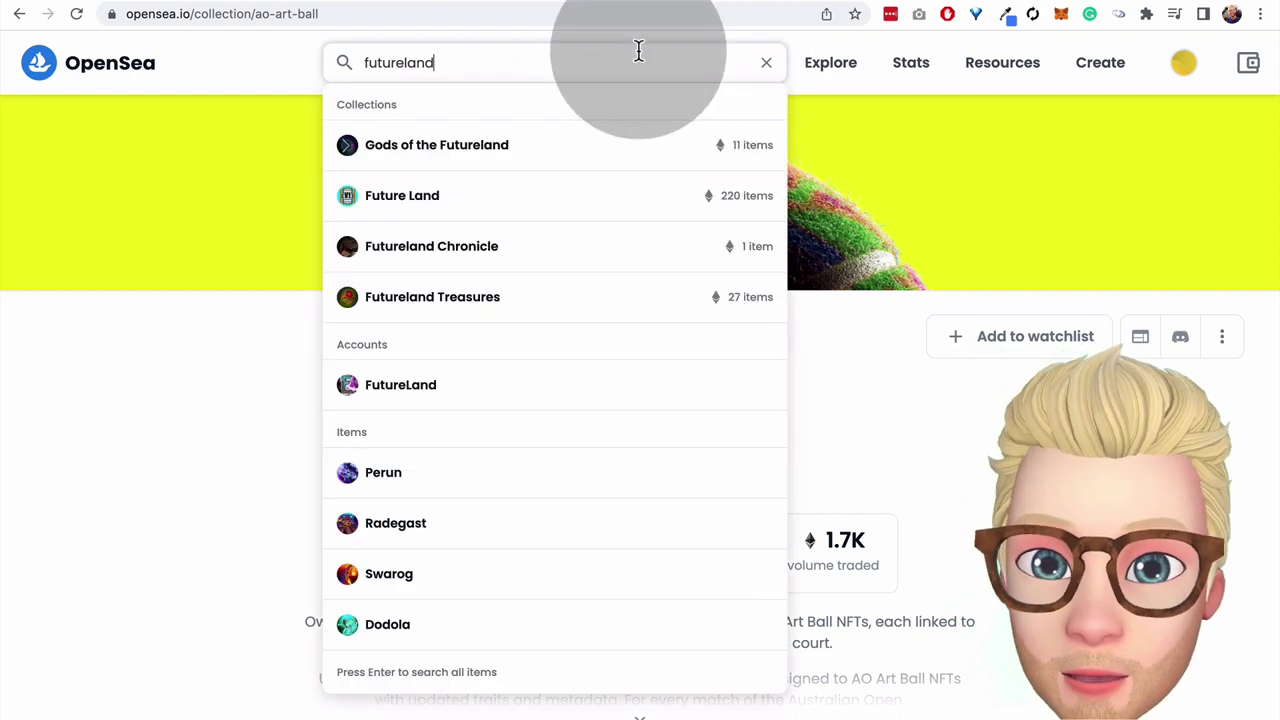
{"action": "left_click", "coordinate": [539, 149]}
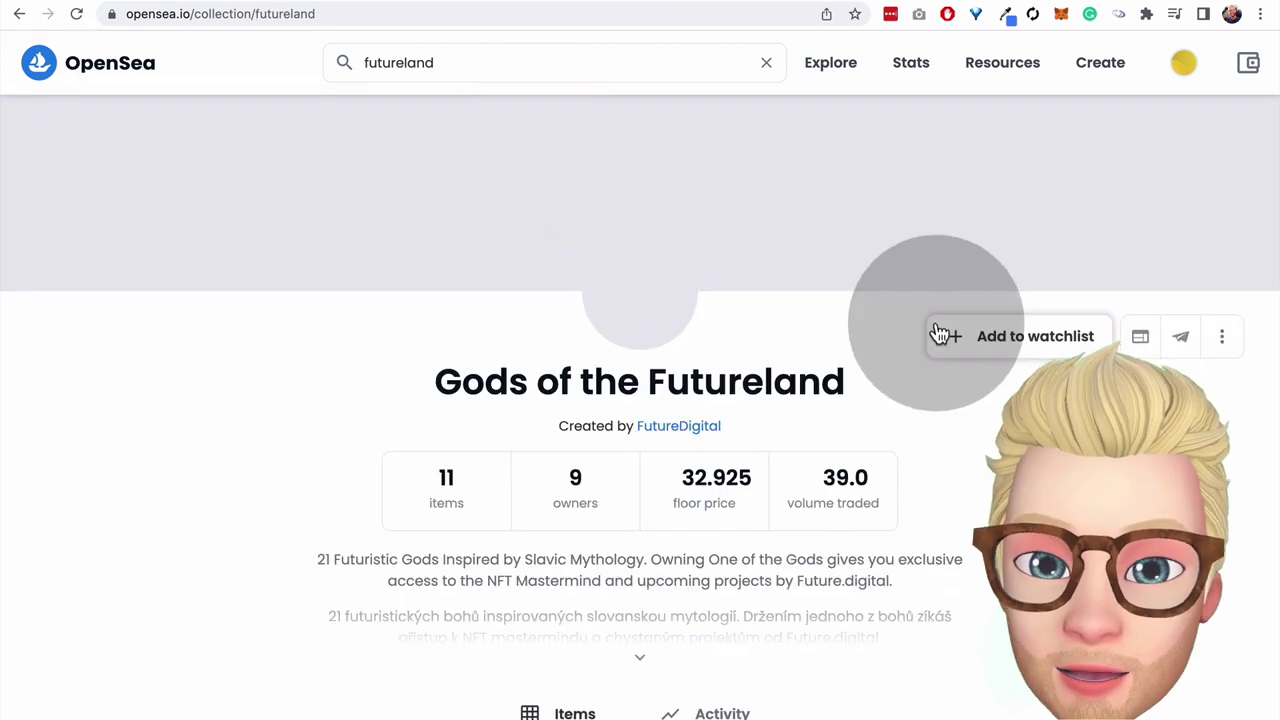
- Examine the Gods of the Futureland collection's items, owners, floor price and volume traded
{"action": "scroll", "coordinate": [938, 333], "scroll_direction": "down", "scroll_amount": 3}
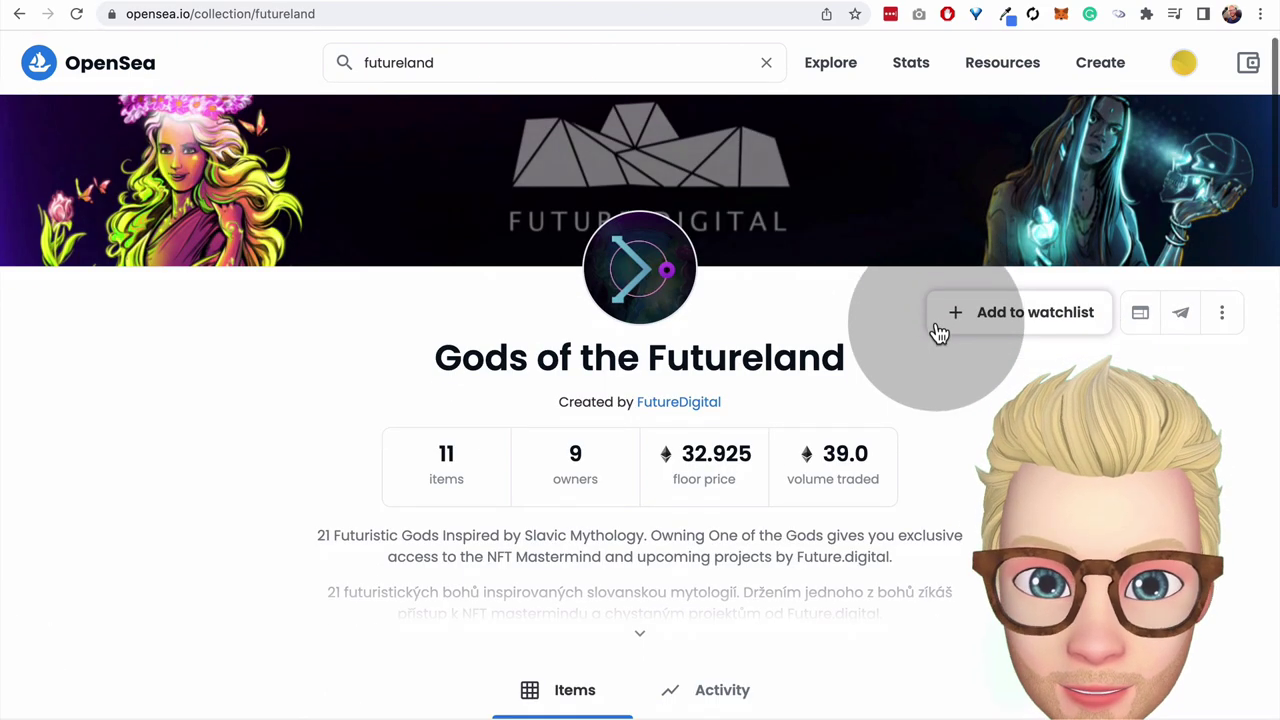
{"action": "scroll", "coordinate": [938, 333], "scroll_direction": "down", "scroll_amount": 5}
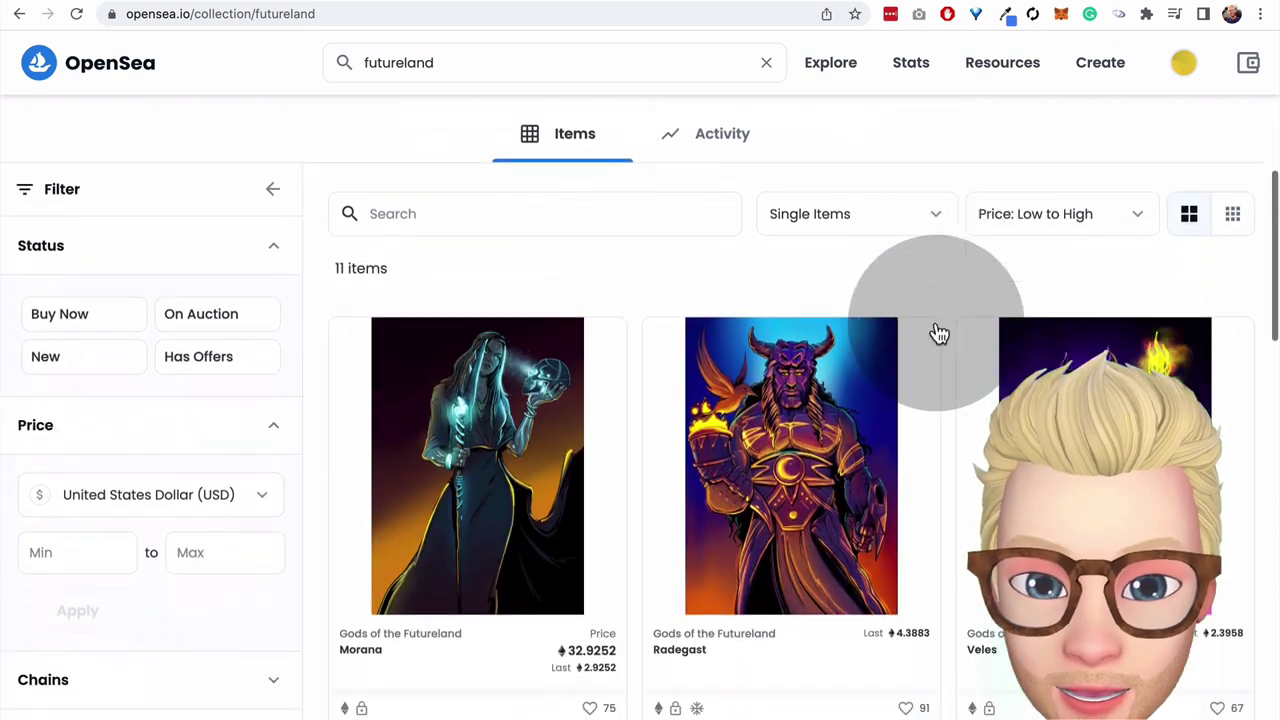
{"action": "scroll", "coordinate": [936, 332], "scroll_direction": "down", "scroll_amount": 3}
{"action": "scroll", "coordinate": [934, 332], "scroll_direction": "up", "scroll_amount": 10}
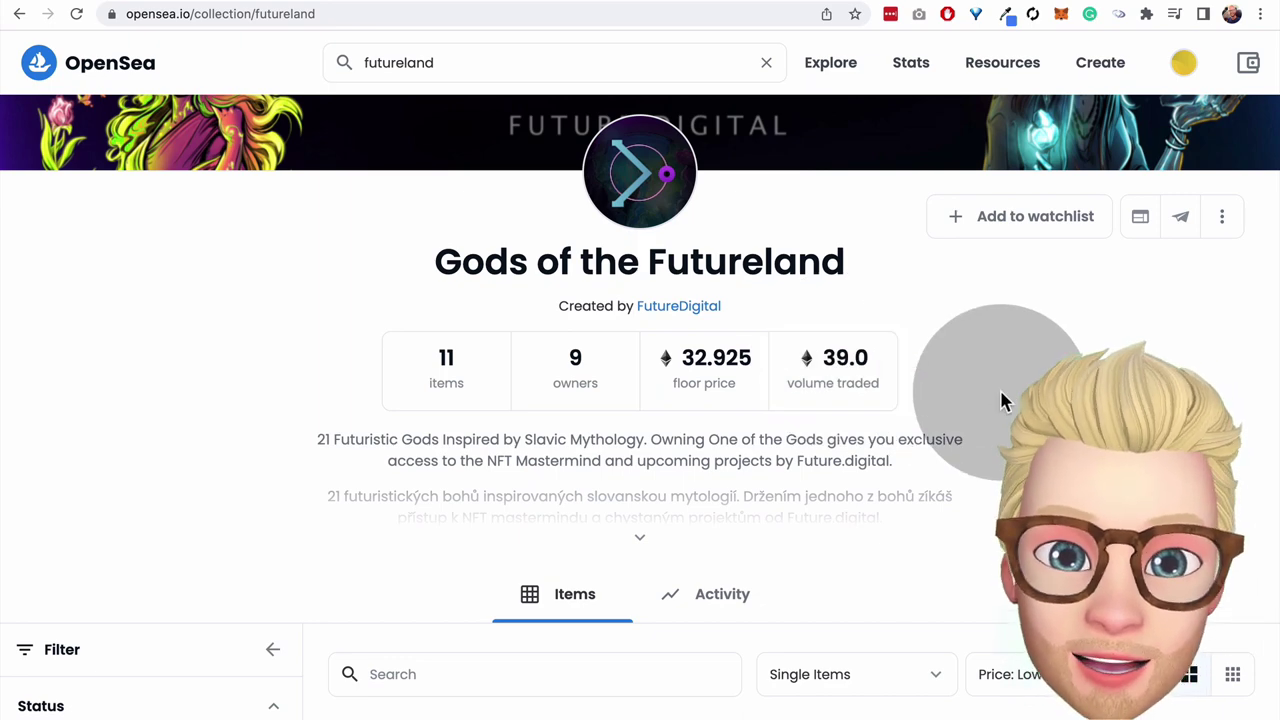
{"action": "scroll", "coordinate": [1003, 400], "scroll_direction": "up", "scroll_amount": 2}
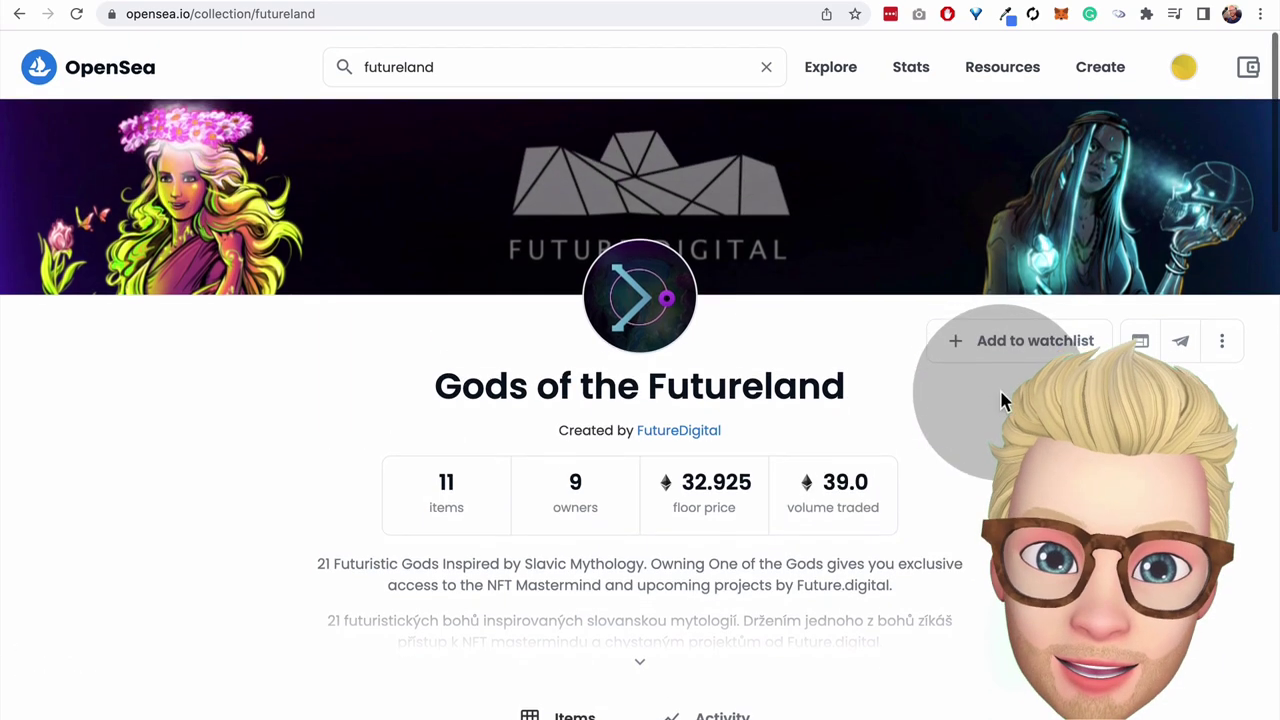
- Open the rankings of top NFT collections and look over their volume, price changes and floor prices
{"action": "mouse_move", "coordinate": [920, 62]}
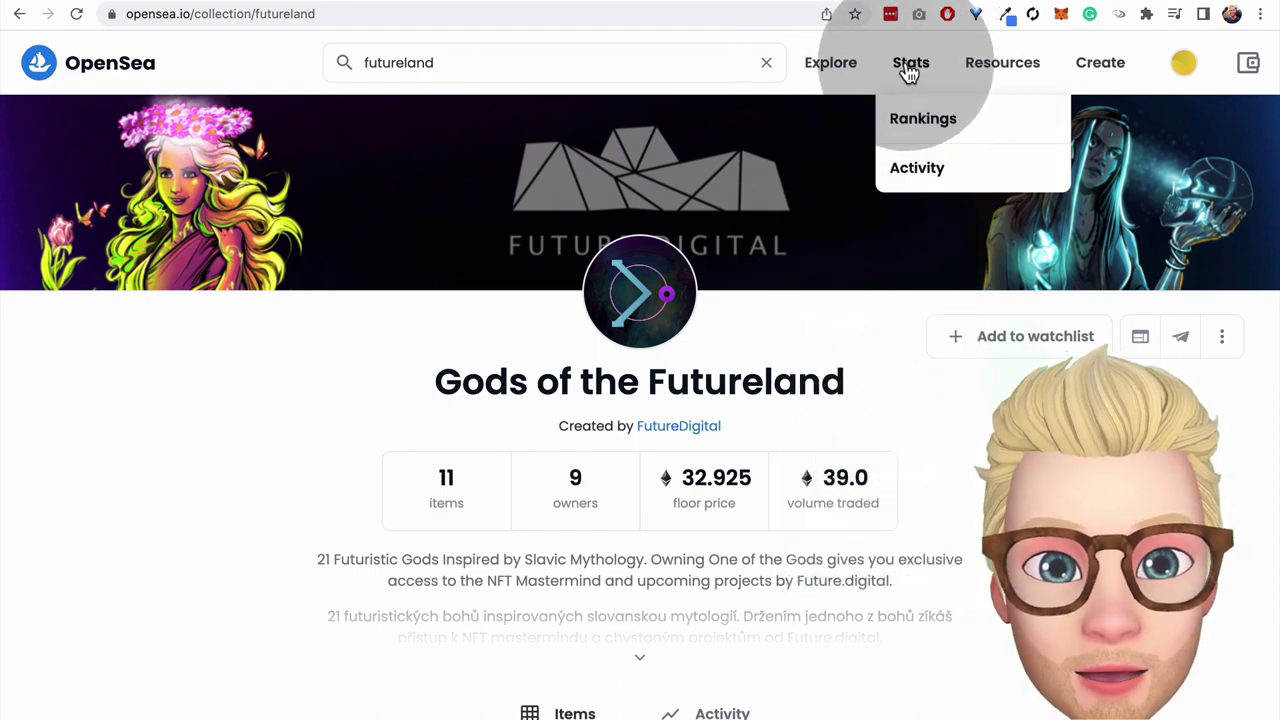
{"action": "left_click", "coordinate": [933, 128]}
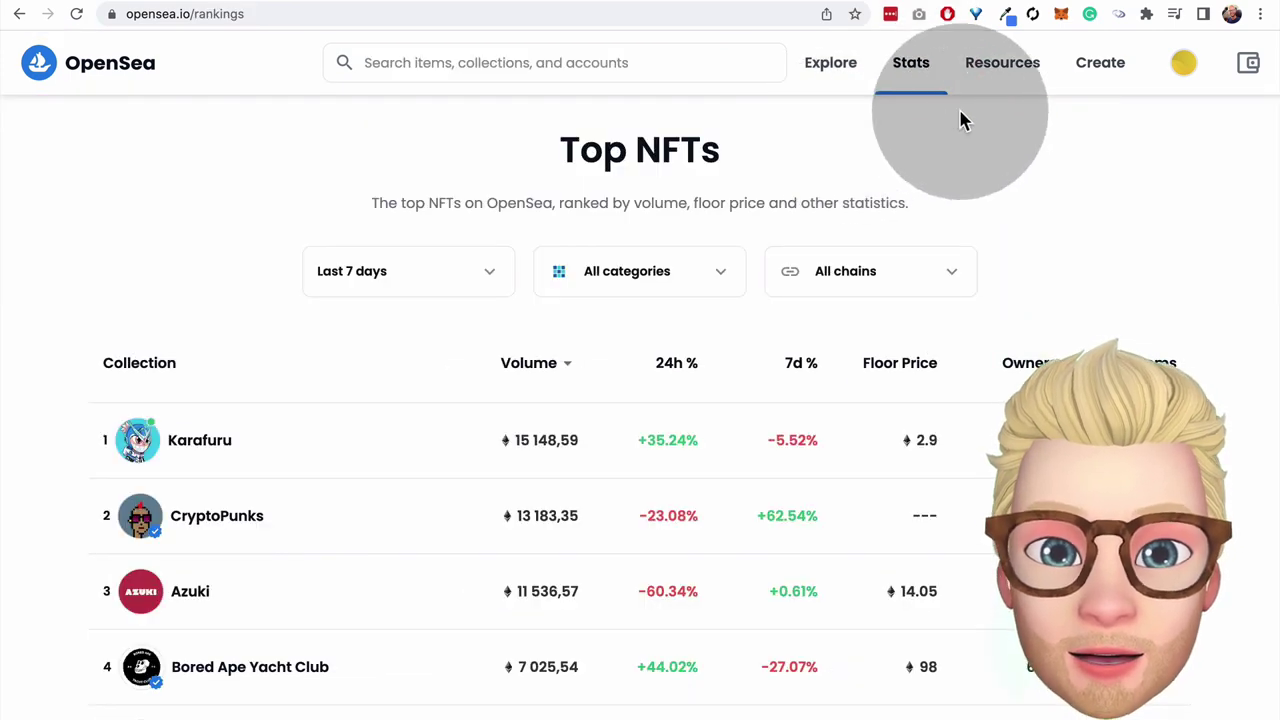
{"action": "scroll", "coordinate": [686, 323], "scroll_direction": "down", "scroll_amount": 5}
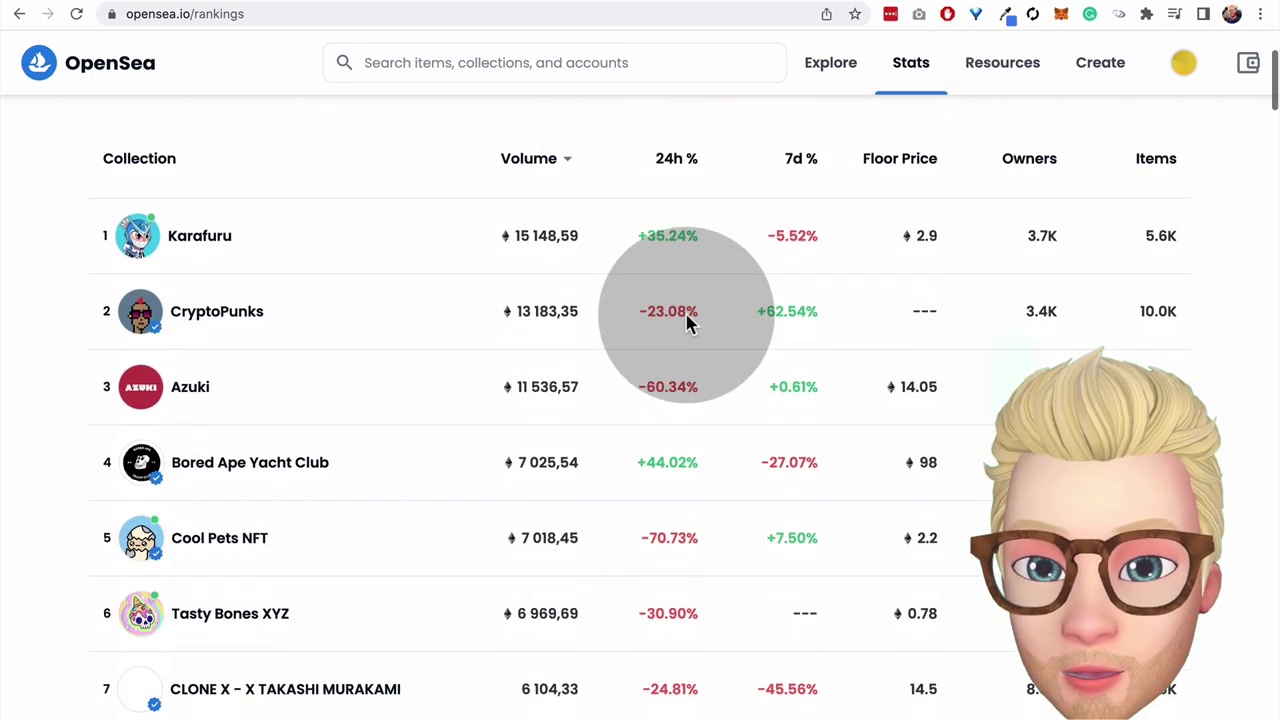
{"action": "scroll", "coordinate": [410, 465], "scroll_direction": "up", "scroll_amount": 5}
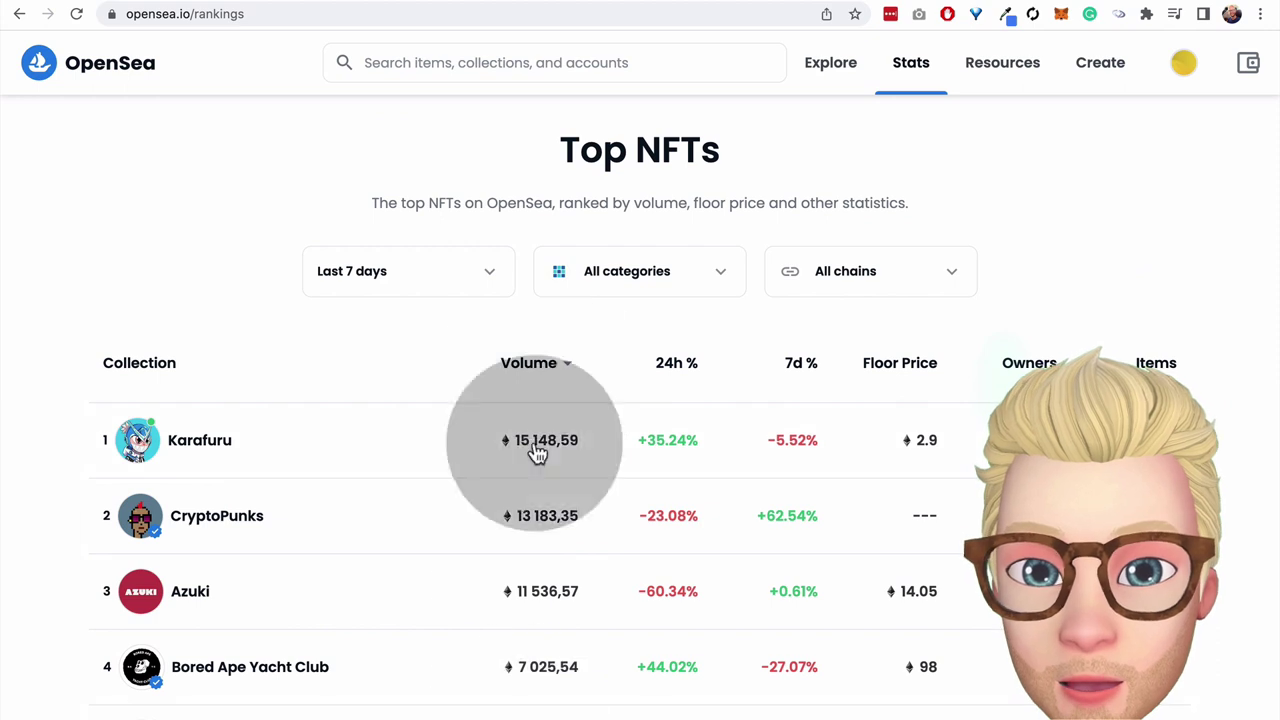
- Set the Top NFTs ranking period to All time and review the leading collections
{"action": "left_click", "coordinate": [462, 272]}
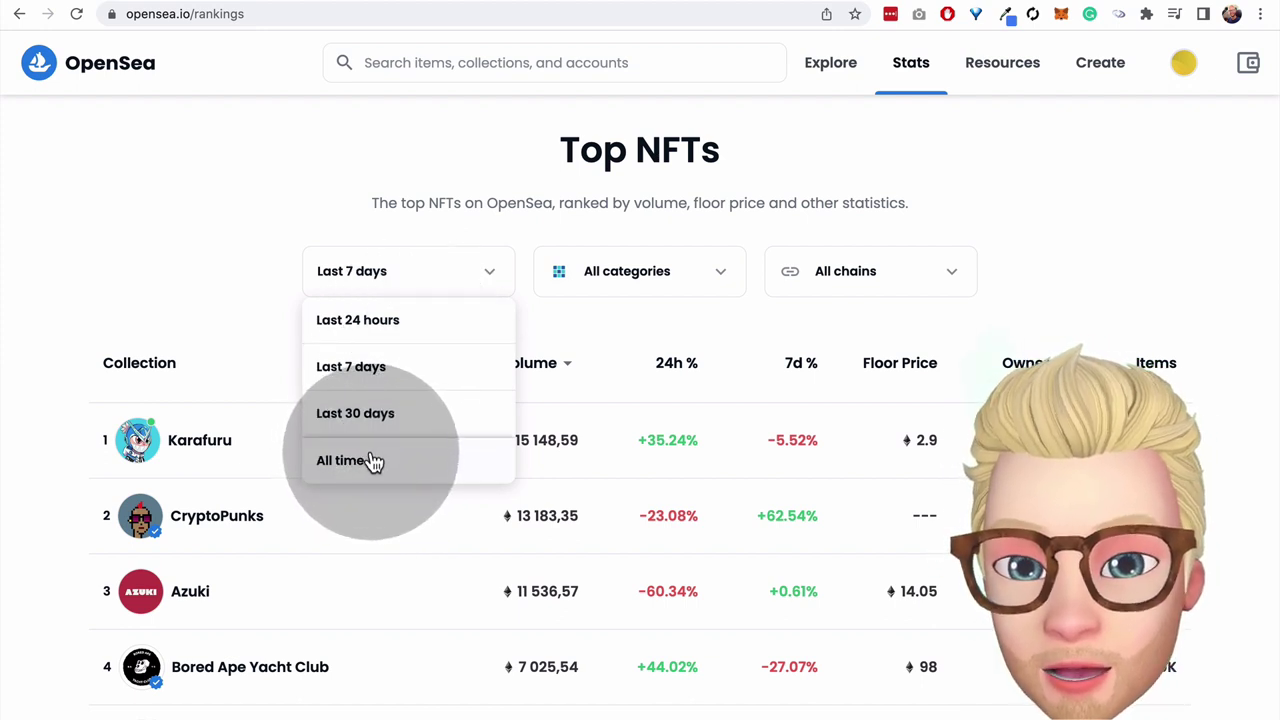
{"action": "left_click", "coordinate": [370, 460]}
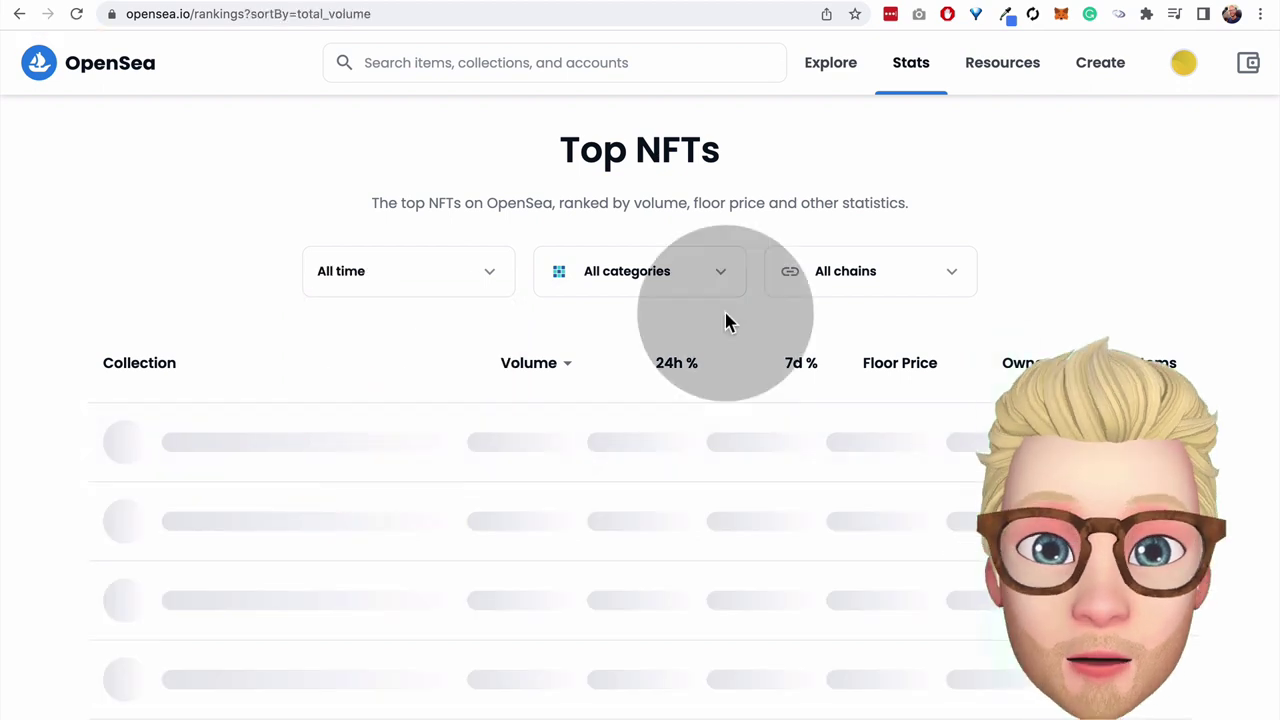
{"action": "scroll", "coordinate": [725, 320], "scroll_direction": "down", "scroll_amount": 3}
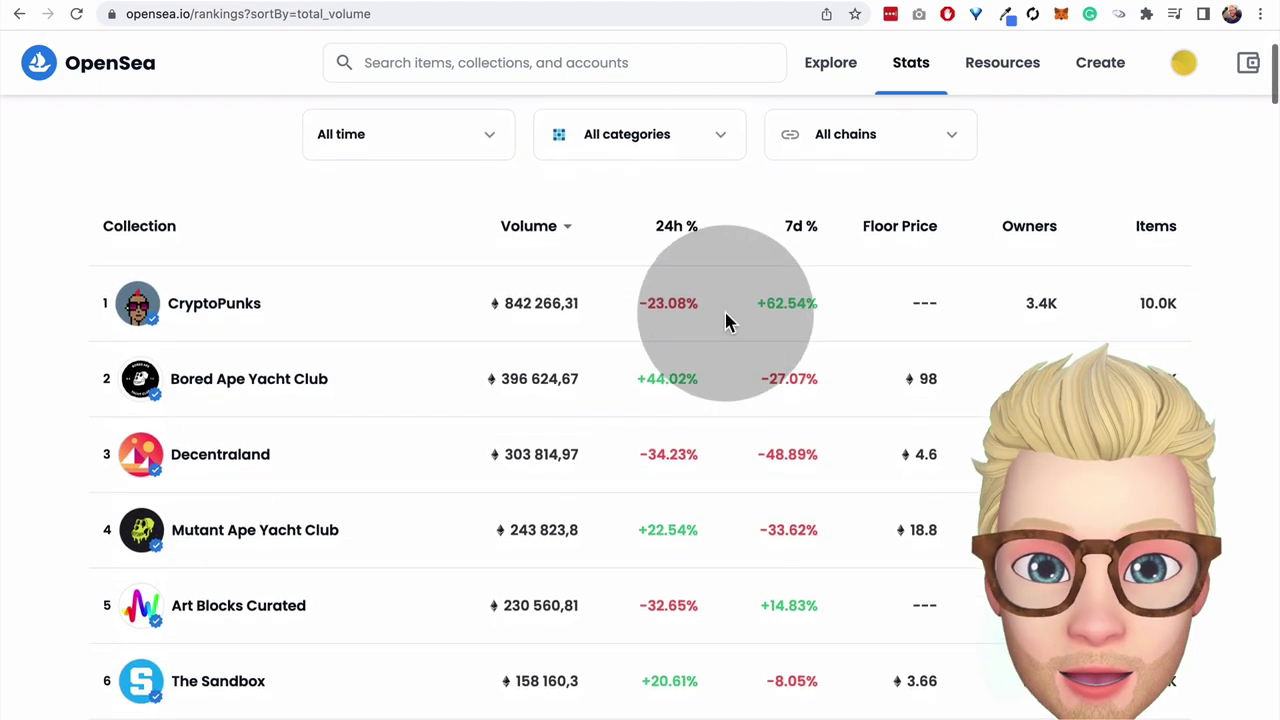
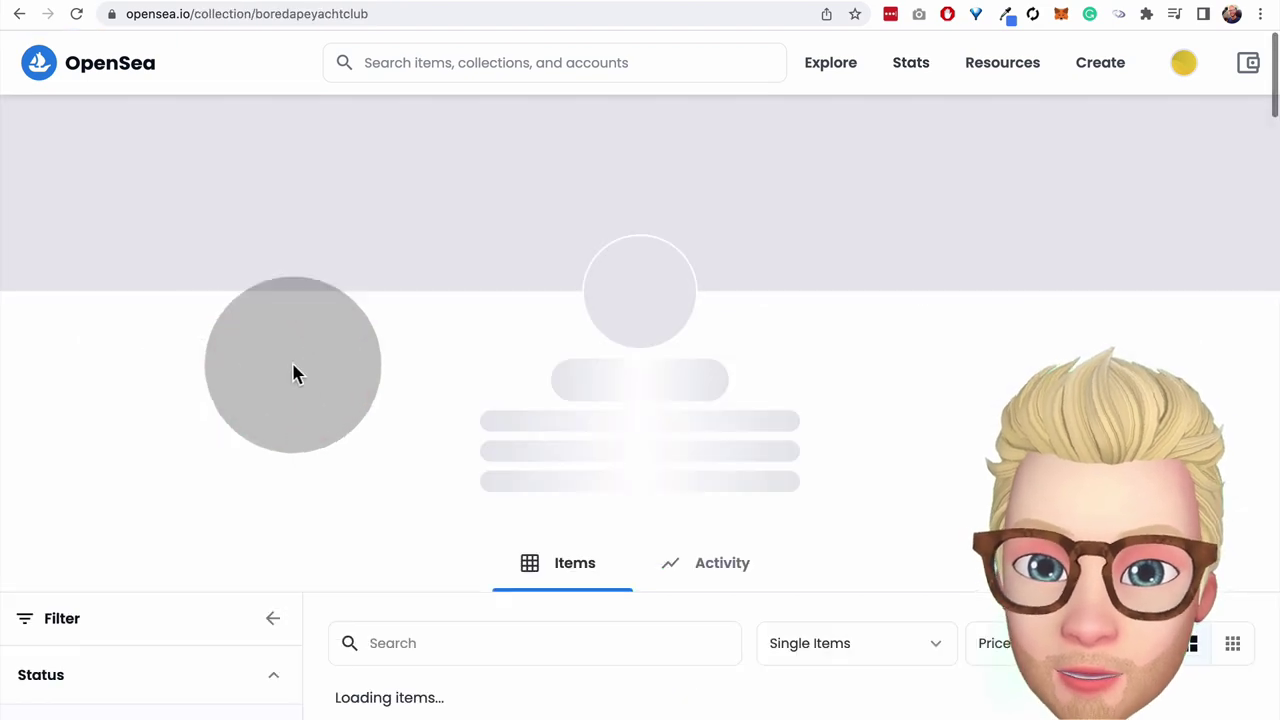
- Open the Bored Ape Yacht Club collection and look over its statistics, description and items
{"action": "scroll", "coordinate": [676, 360], "scroll_direction": "down", "scroll_amount": 3}
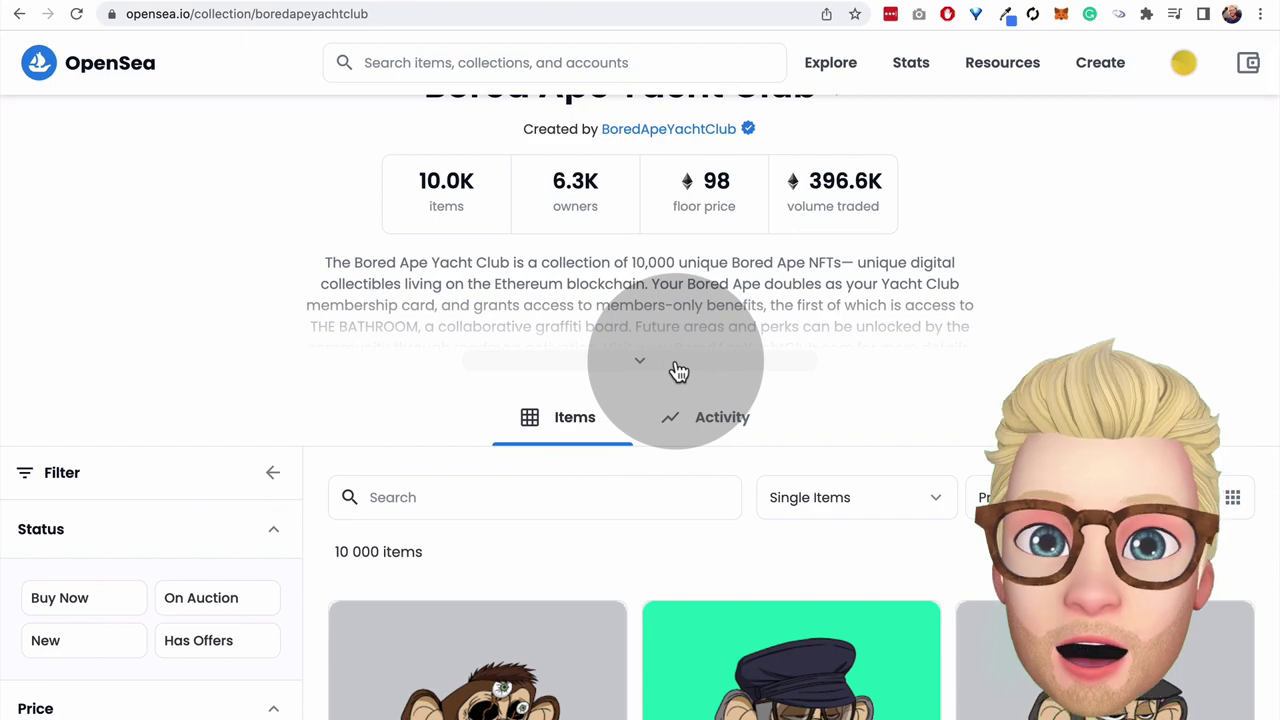
{"action": "scroll", "coordinate": [677, 371], "scroll_direction": "down", "scroll_amount": 1}
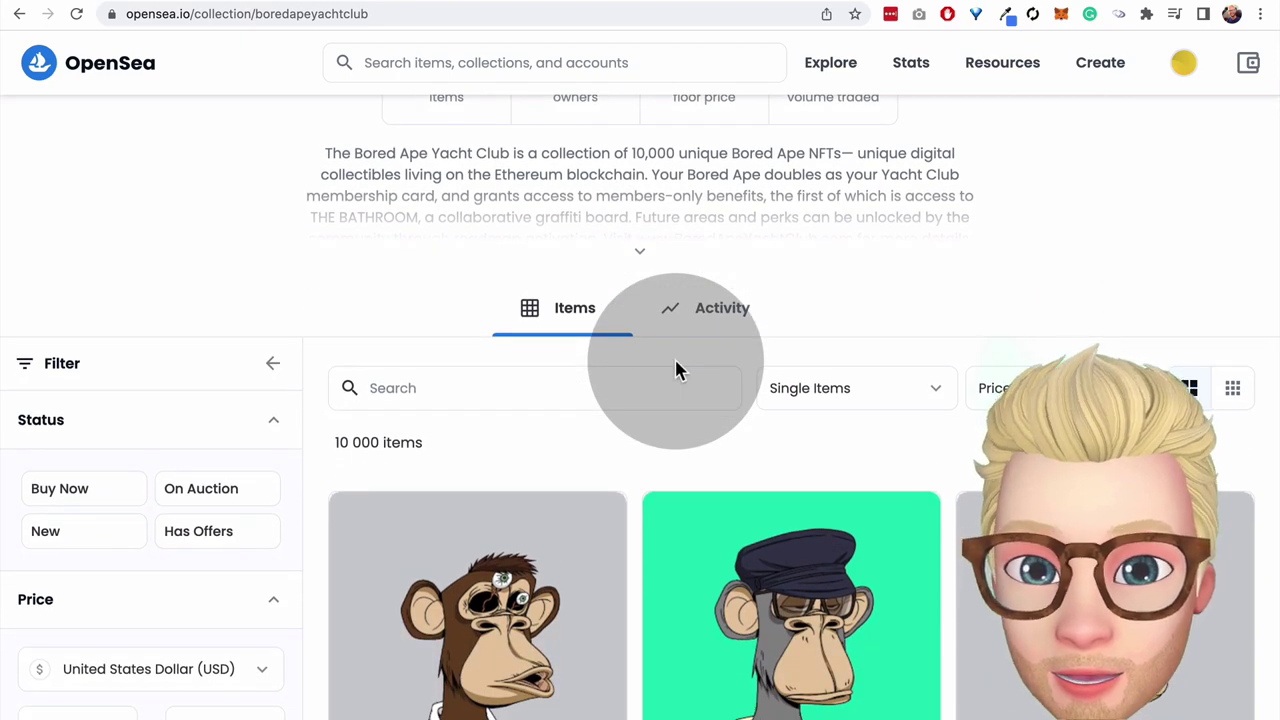
- Compare the top bids, asking prices and last sale prices across the first rows of Bored Ape Yacht Club items
{"action": "scroll", "coordinate": [676, 366], "scroll_direction": "up", "scroll_amount": 4}
{"action": "scroll", "coordinate": [674, 345], "scroll_direction": "down", "scroll_amount": 6}
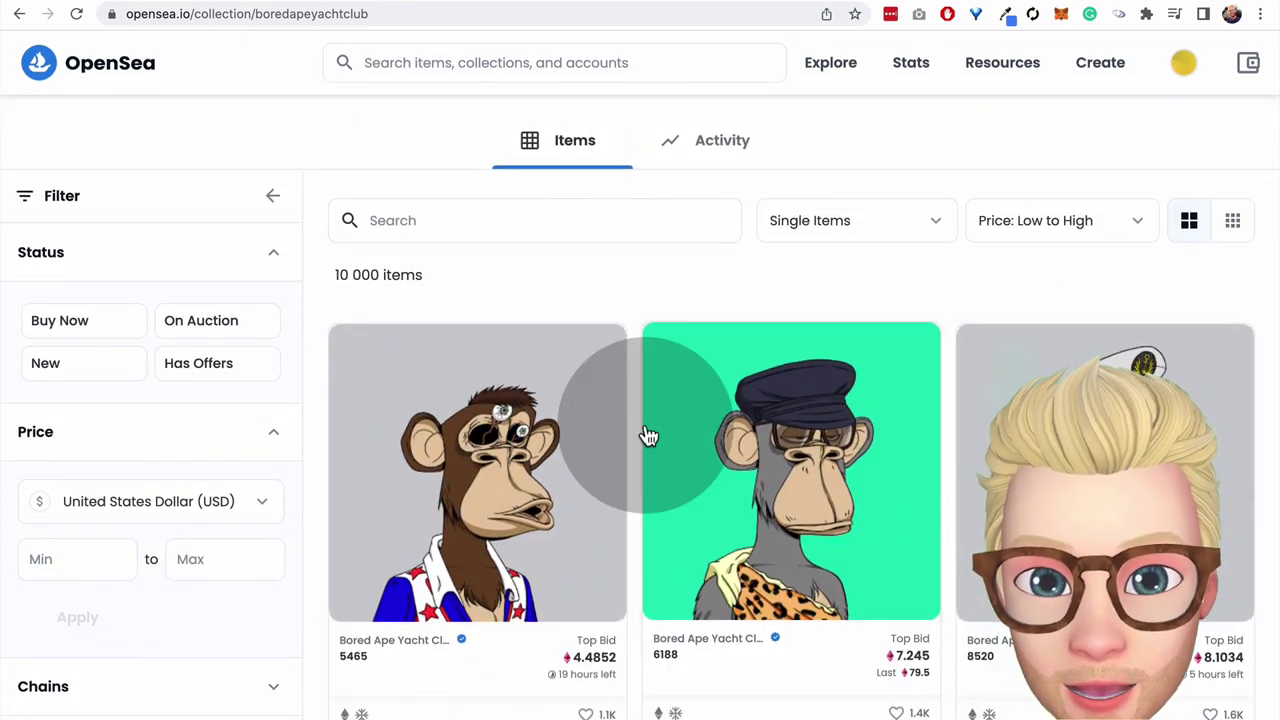
{"action": "scroll", "coordinate": [646, 437], "scroll_direction": "down", "scroll_amount": 5}
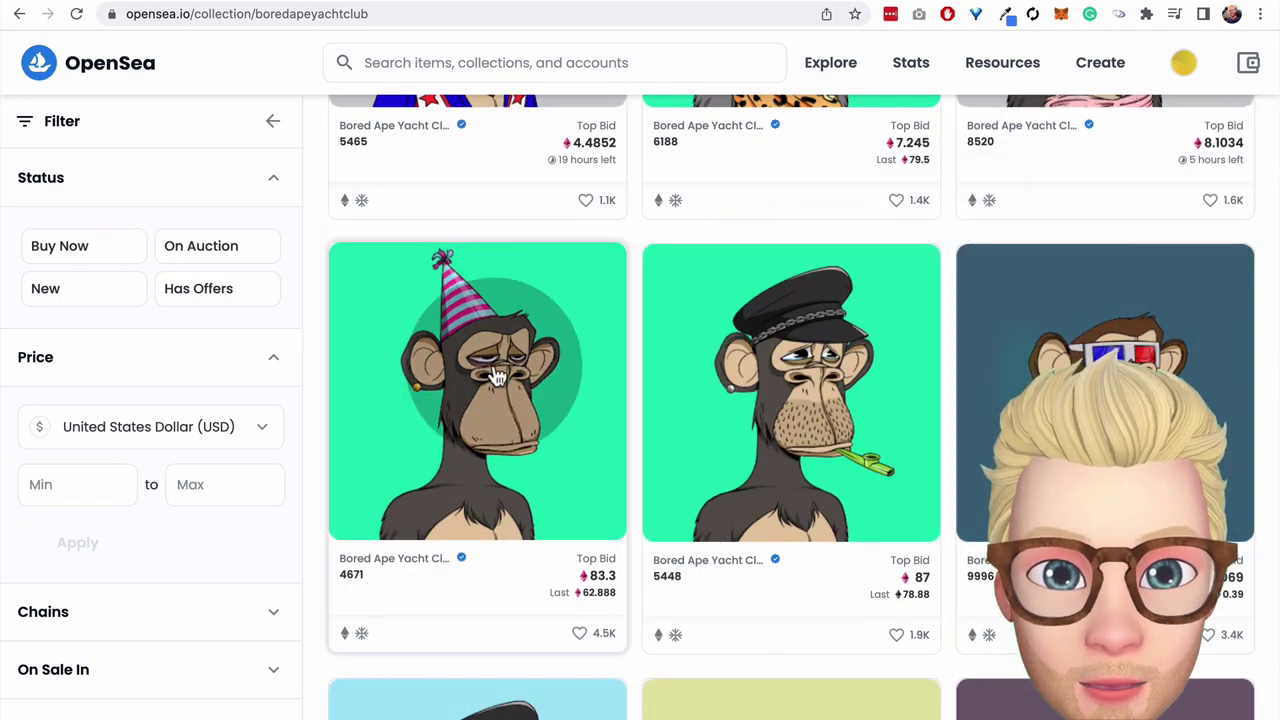
{"action": "scroll", "coordinate": [594, 508], "scroll_direction": "down", "scroll_amount": 3}
{"action": "scroll", "coordinate": [965, 610], "scroll_direction": "down", "scroll_amount": 9}
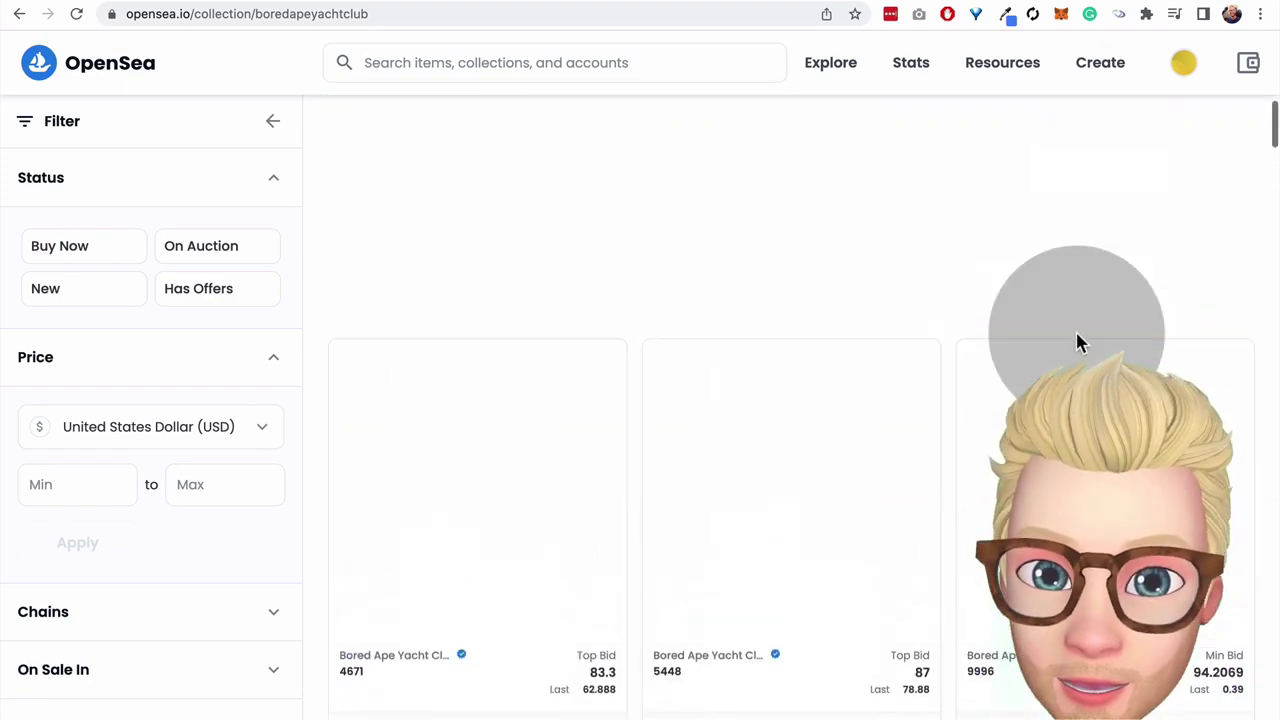
{"action": "scroll", "coordinate": [1077, 343], "scroll_direction": "down", "scroll_amount": 2}
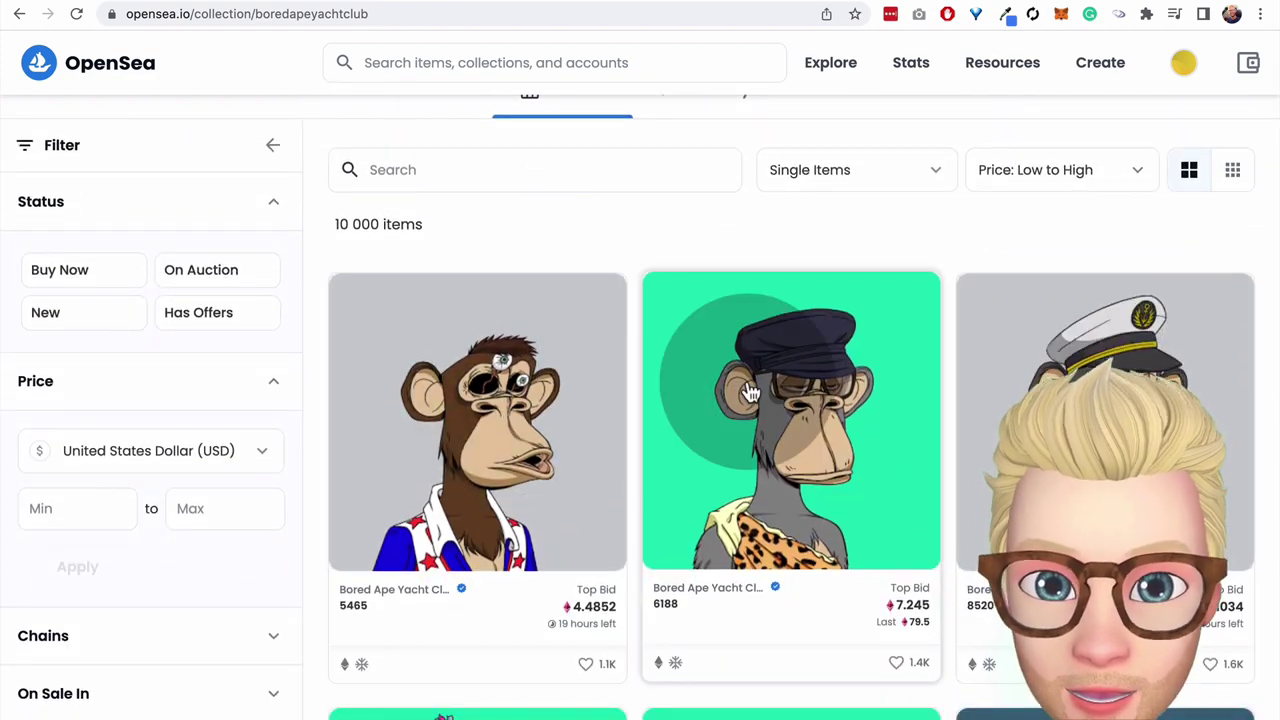
{"action": "scroll", "coordinate": [749, 391], "scroll_direction": "down", "scroll_amount": 7}
{"action": "scroll", "coordinate": [640, 300], "scroll_direction": "up", "scroll_amount": 3}
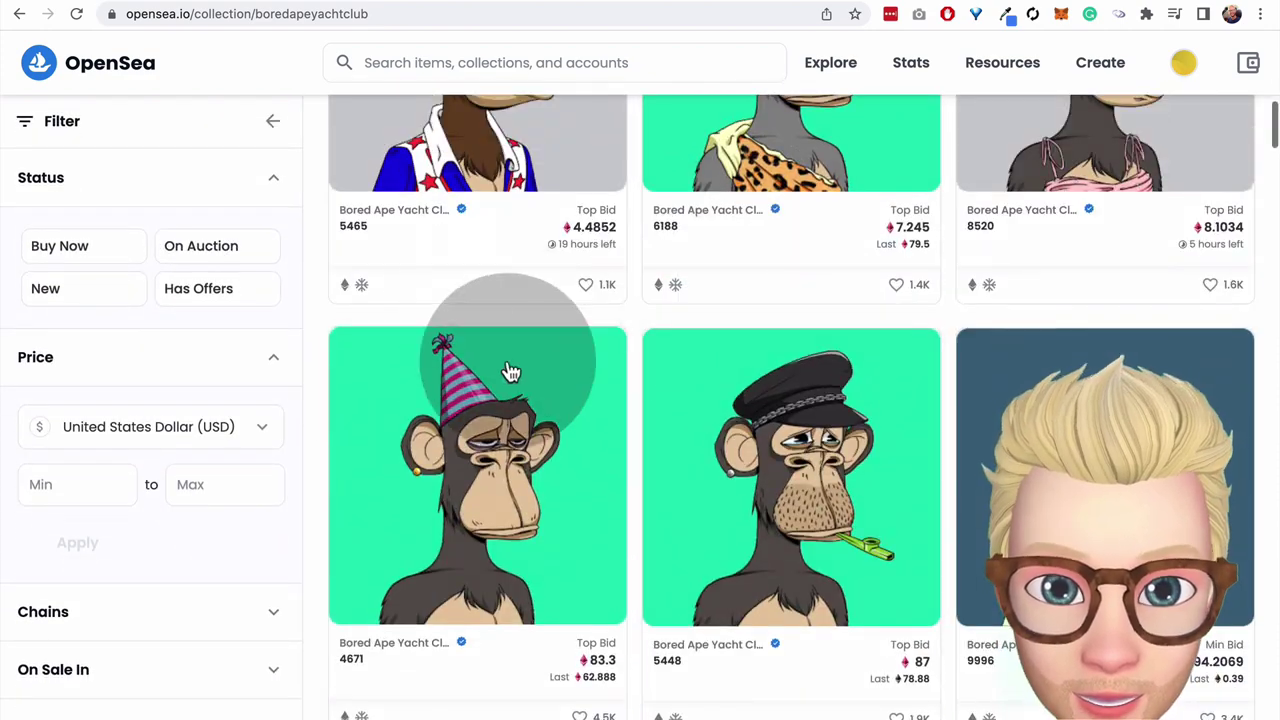
{"action": "scroll", "coordinate": [471, 300], "scroll_direction": "up", "scroll_amount": 1}
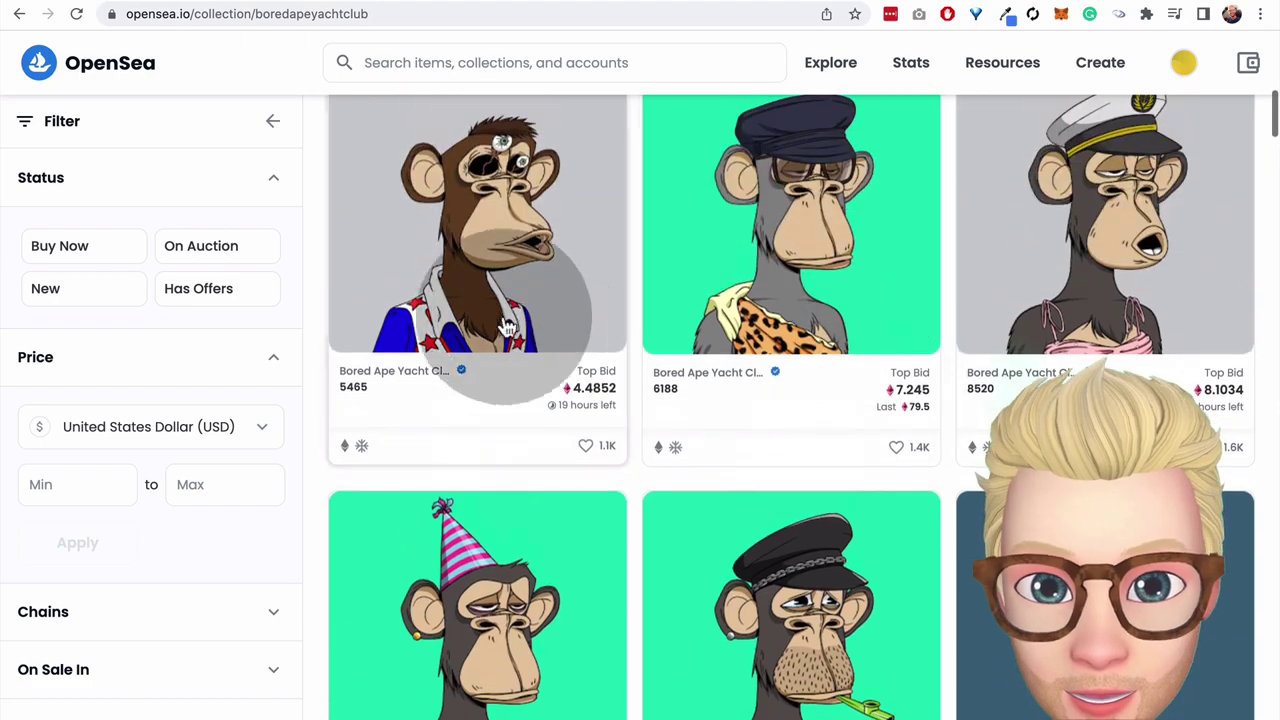
{"action": "scroll", "coordinate": [990, 500], "scroll_direction": "down", "scroll_amount": 4}
{"action": "scroll", "coordinate": [951, 414], "scroll_direction": "down", "scroll_amount": 5}
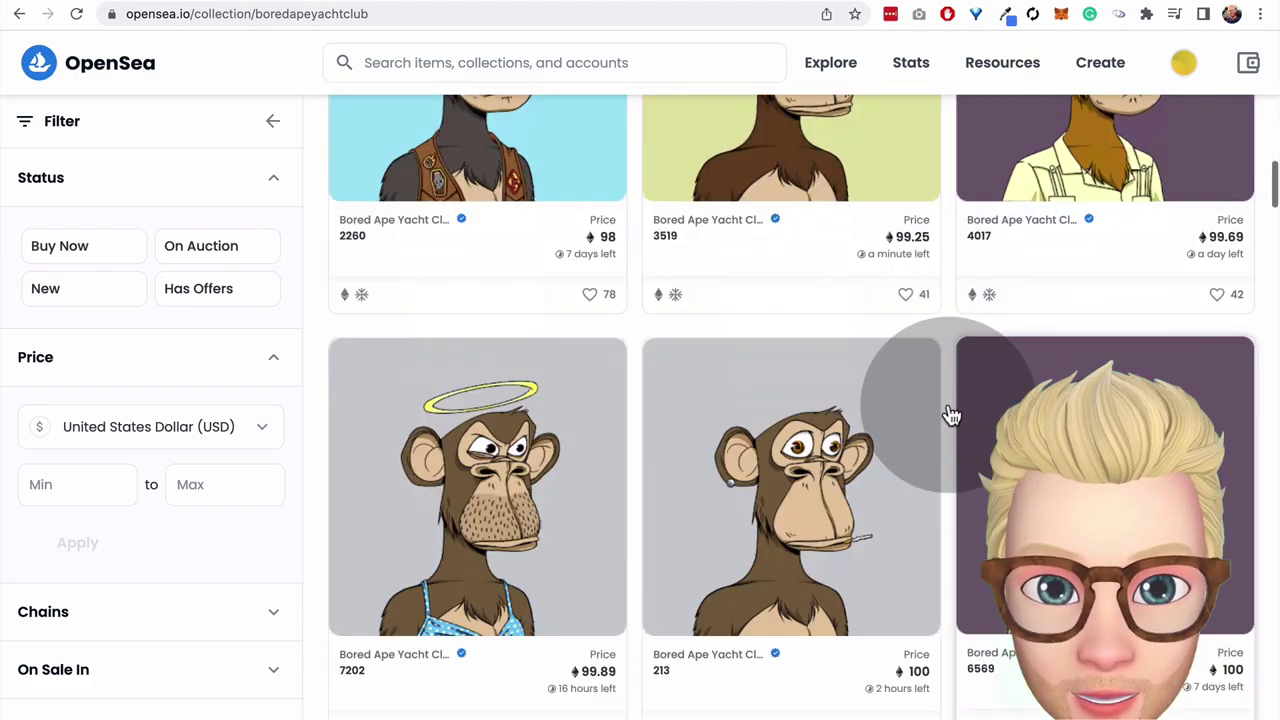
{"action": "scroll", "coordinate": [916, 260], "scroll_direction": "up", "scroll_amount": 4}
{"action": "scroll", "coordinate": [918, 262], "scroll_direction": "up", "scroll_amount": 3}
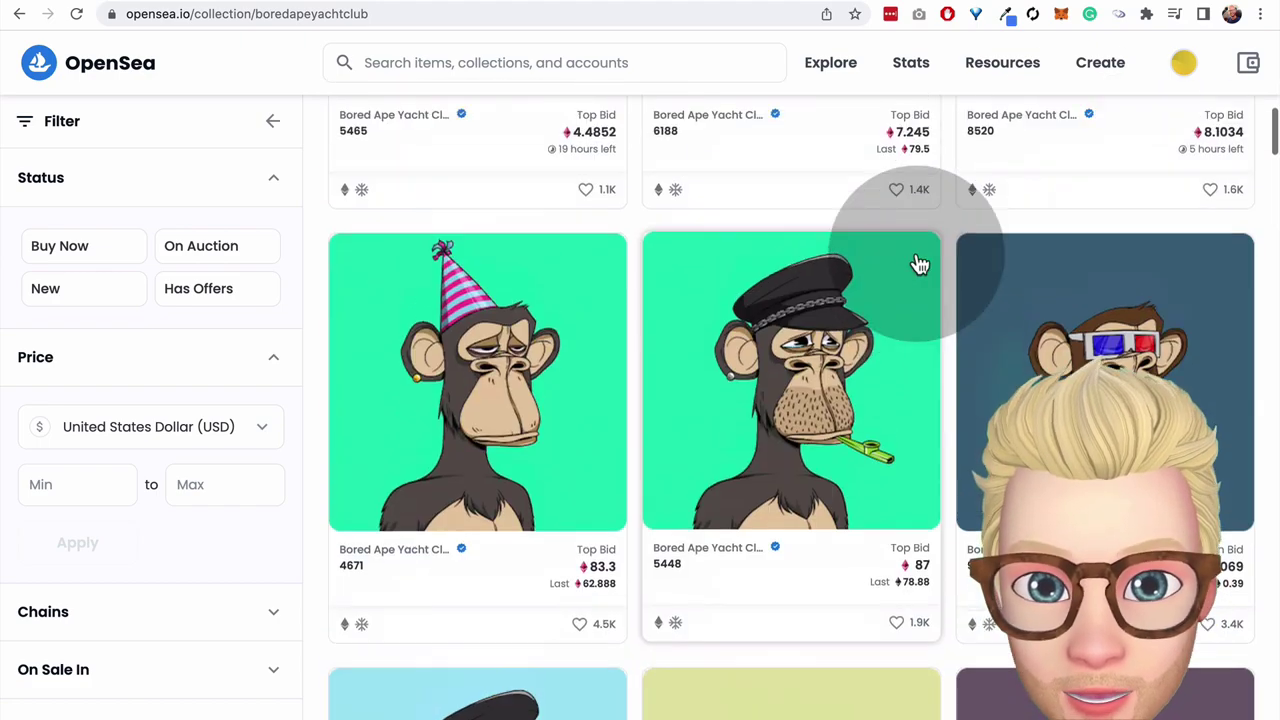
{"action": "scroll", "coordinate": [600, 420], "scroll_direction": "up", "scroll_amount": 3}
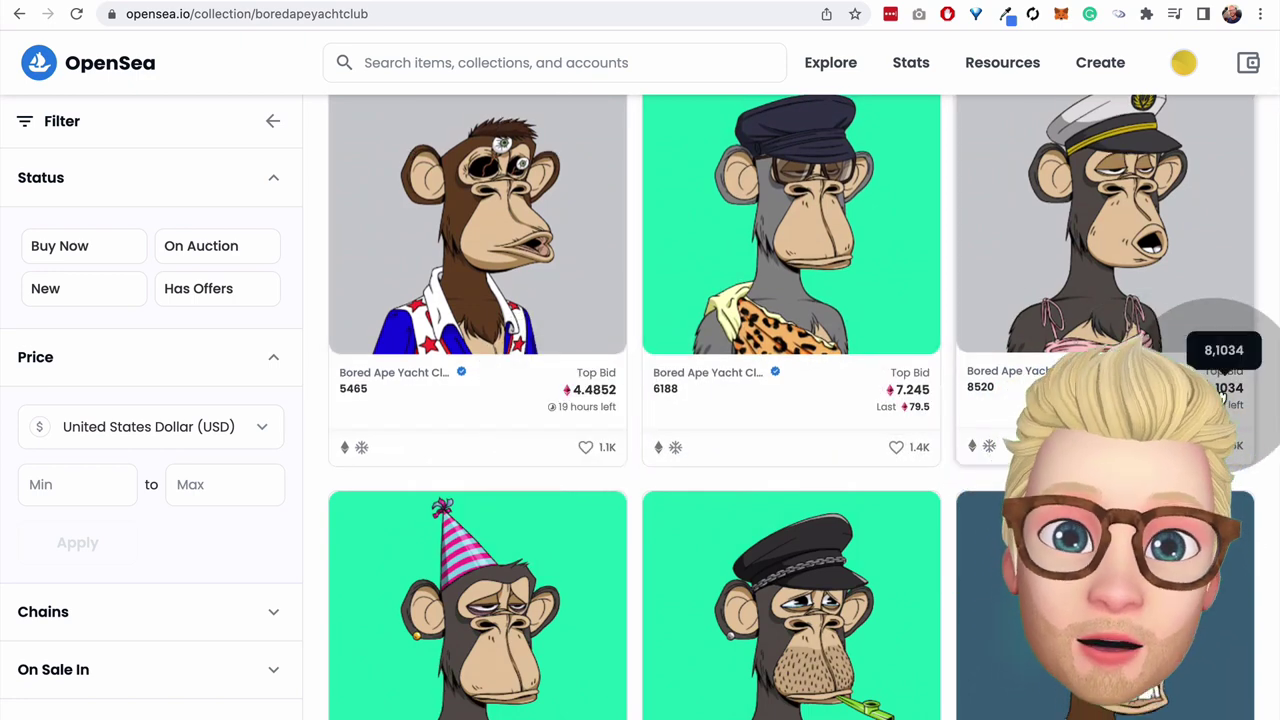
{"action": "scroll", "coordinate": [1220, 360], "scroll_direction": "down", "scroll_amount": 10}
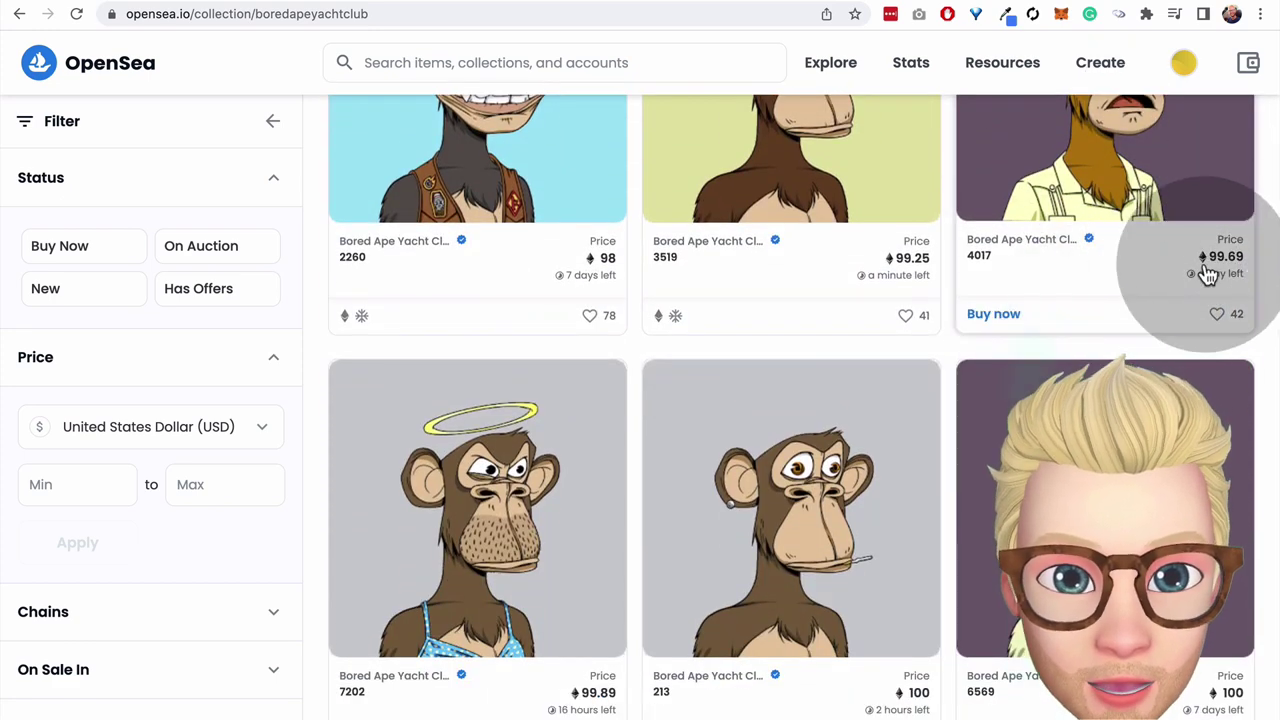
{"action": "scroll", "coordinate": [1071, 309], "scroll_direction": "up", "scroll_amount": 8}
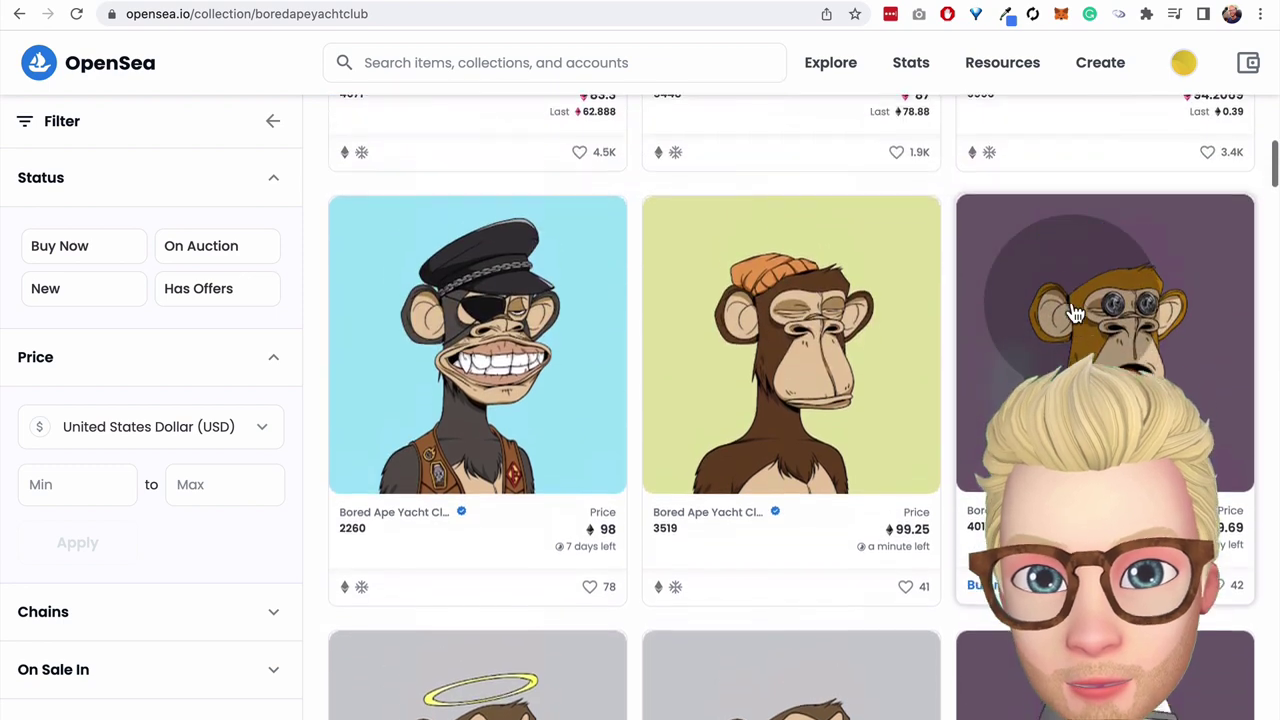
{"action": "scroll", "coordinate": [1075, 312], "scroll_direction": "up", "scroll_amount": 2}
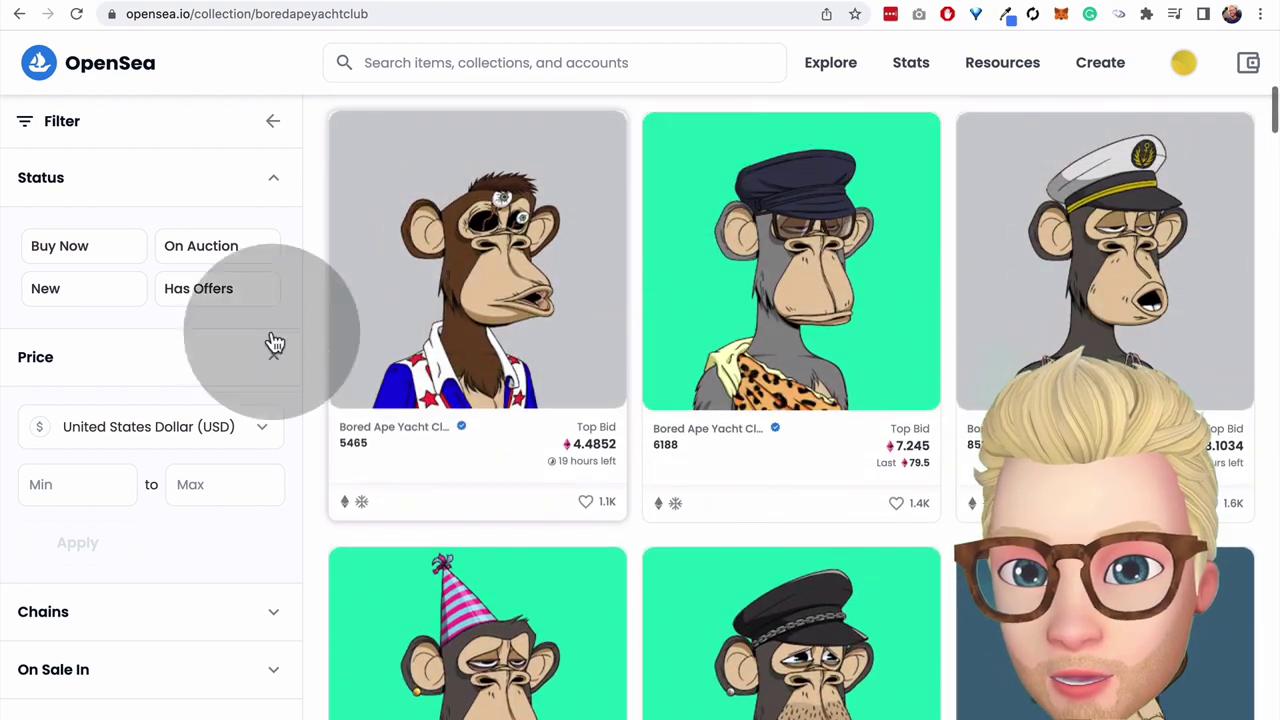
- Filter the Bored Ape Yacht Club items by Buy Now status and review the cheapest listings
{"action": "left_click", "coordinate": [82, 250]}
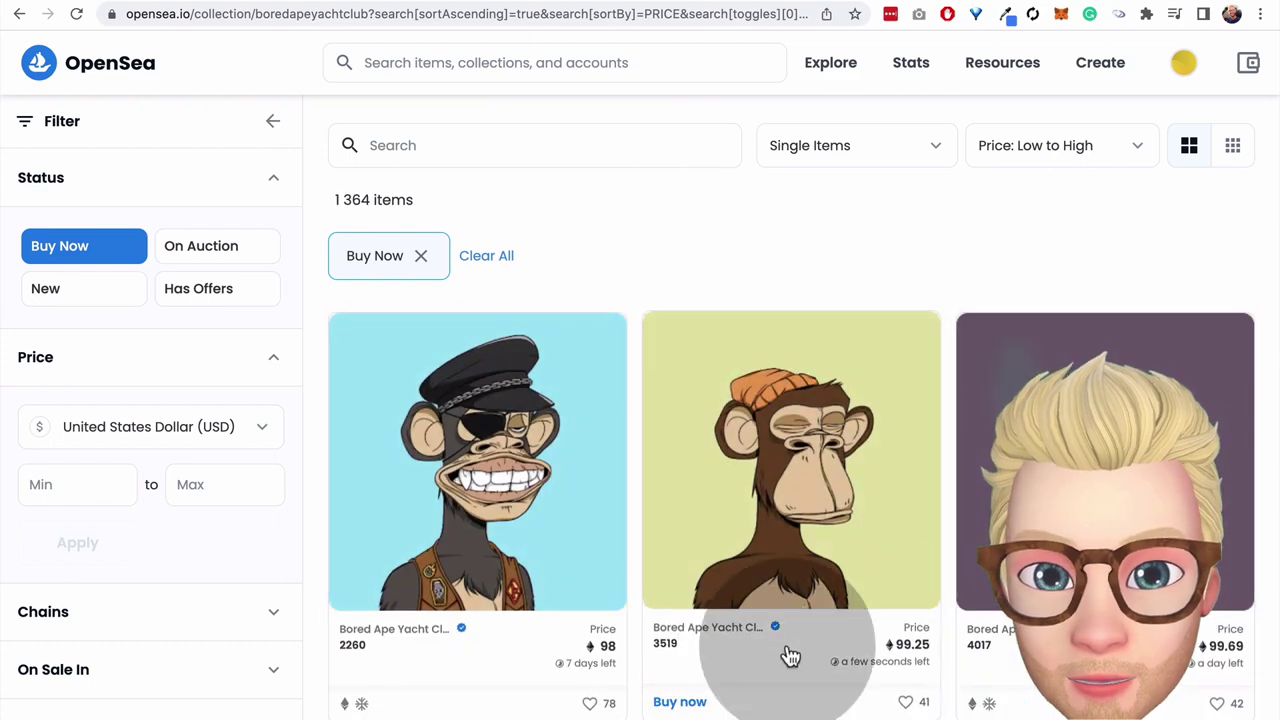
{"action": "scroll", "coordinate": [486, 357], "scroll_direction": "down", "scroll_amount": 2}
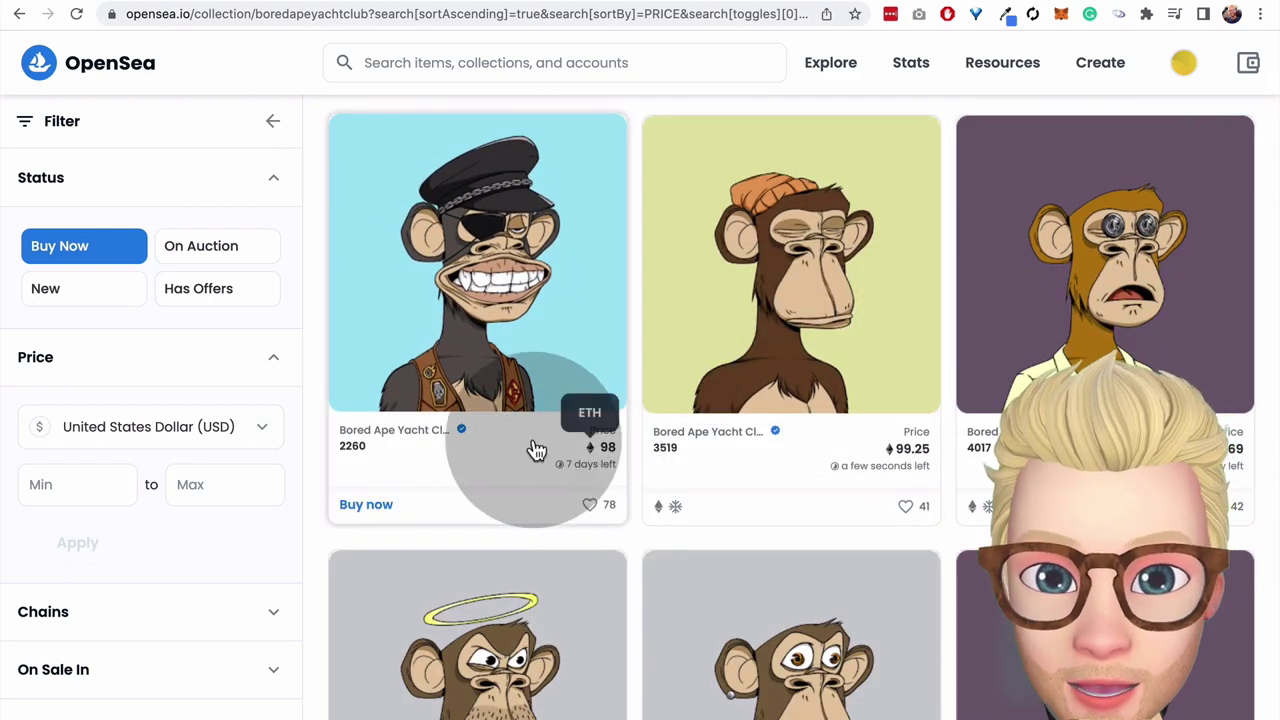
{"action": "scroll", "coordinate": [660, 434], "scroll_direction": "down", "scroll_amount": 3}
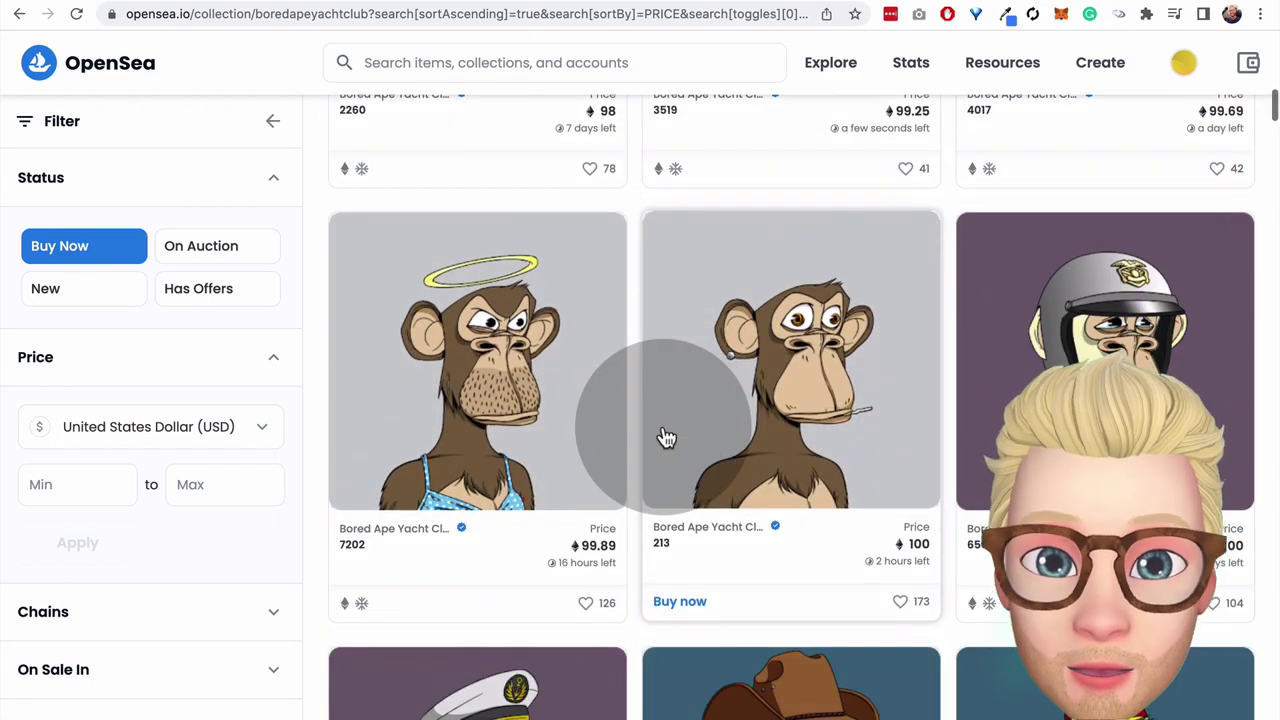
{"action": "scroll", "coordinate": [663, 437], "scroll_direction": "up", "scroll_amount": 7}
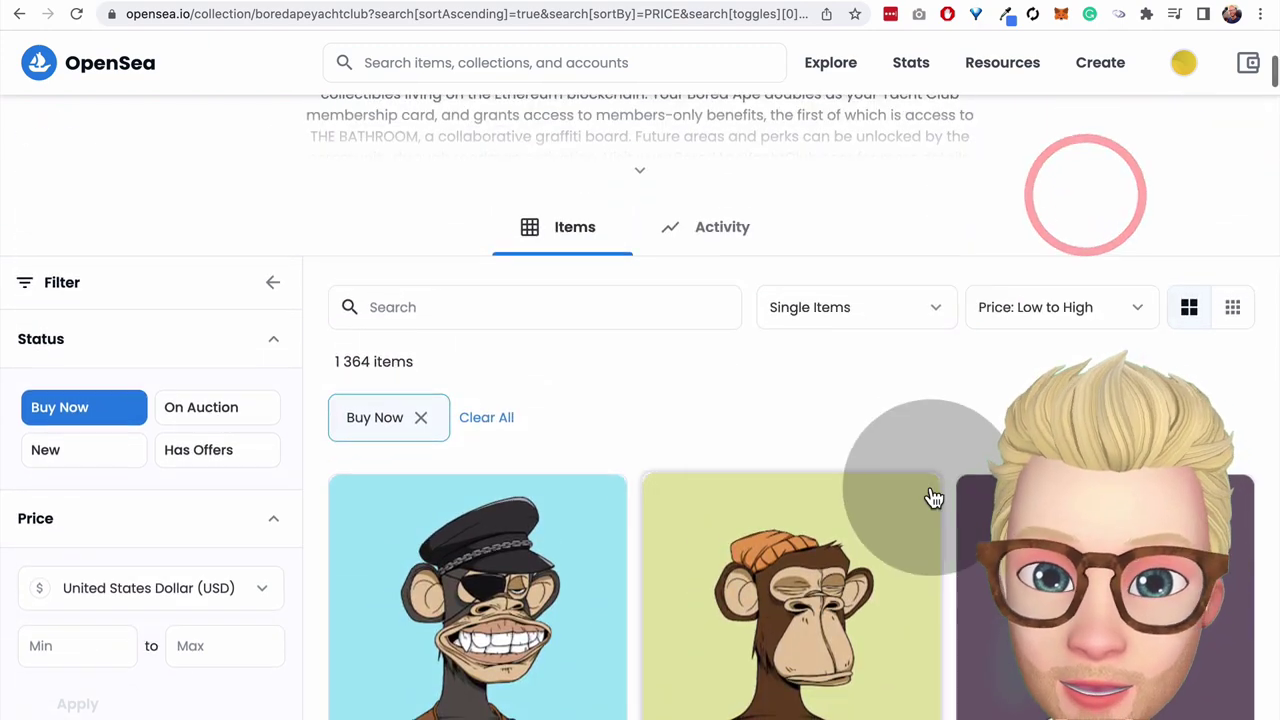
{"action": "scroll", "coordinate": [929, 494], "scroll_direction": "down", "scroll_amount": 4}
{"action": "scroll", "coordinate": [971, 503], "scroll_direction": "up", "scroll_amount": 2}
{"action": "scroll", "coordinate": [965, 494], "scroll_direction": "up", "scroll_amount": 2}
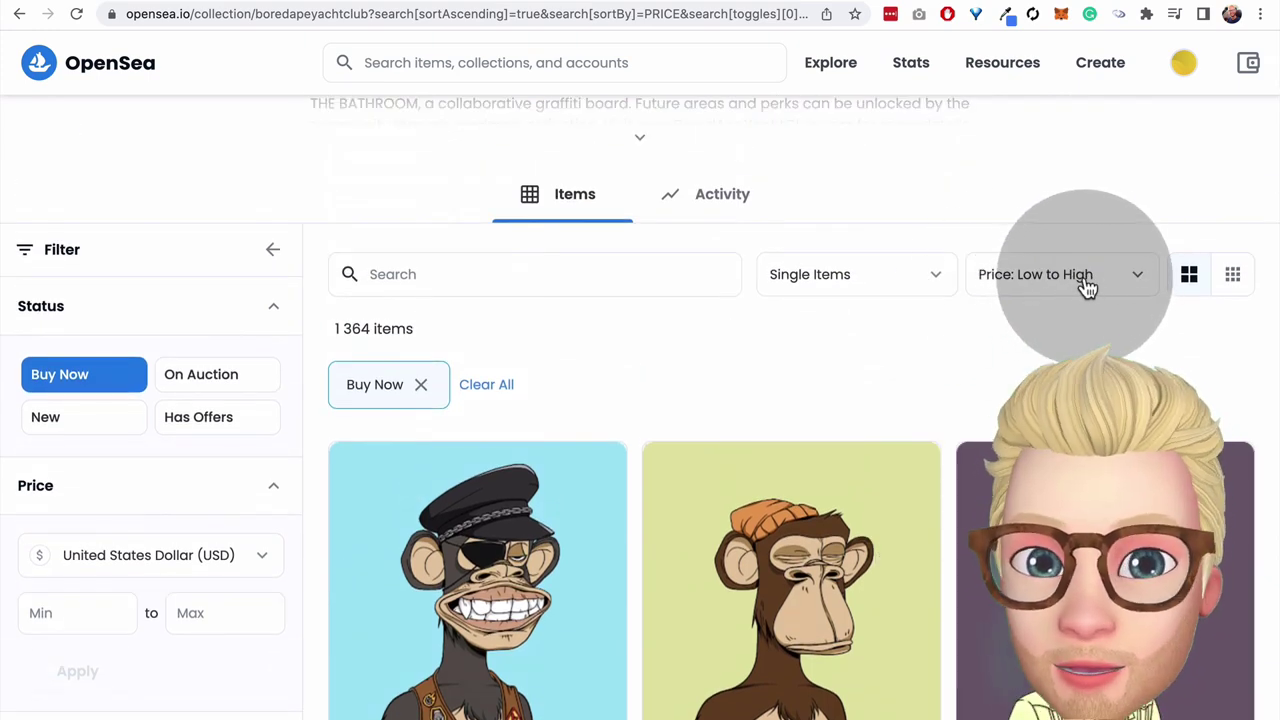
{"action": "scroll", "coordinate": [867, 376], "scroll_direction": "down", "scroll_amount": 3}
{"action": "scroll", "coordinate": [868, 376], "scroll_direction": "up", "scroll_amount": 3}
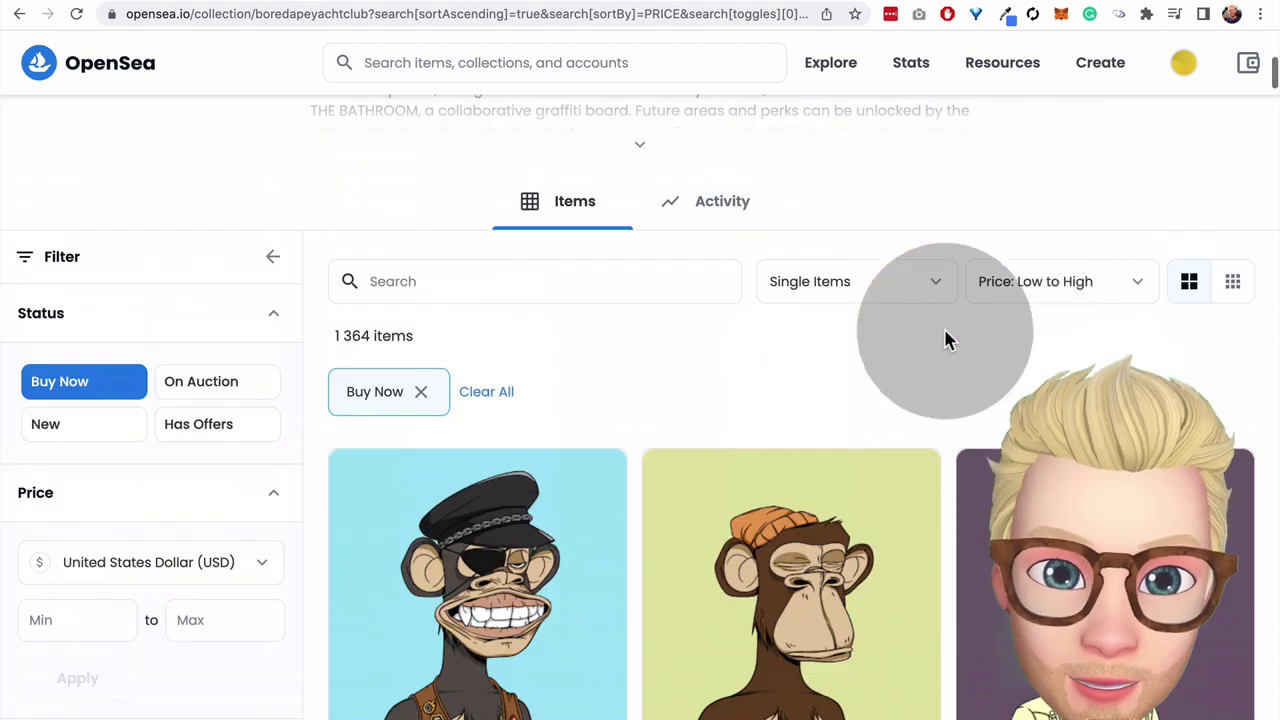
{"action": "left_click", "coordinate": [1080, 295]}
{"action": "left_click", "coordinate": [1078, 289]}
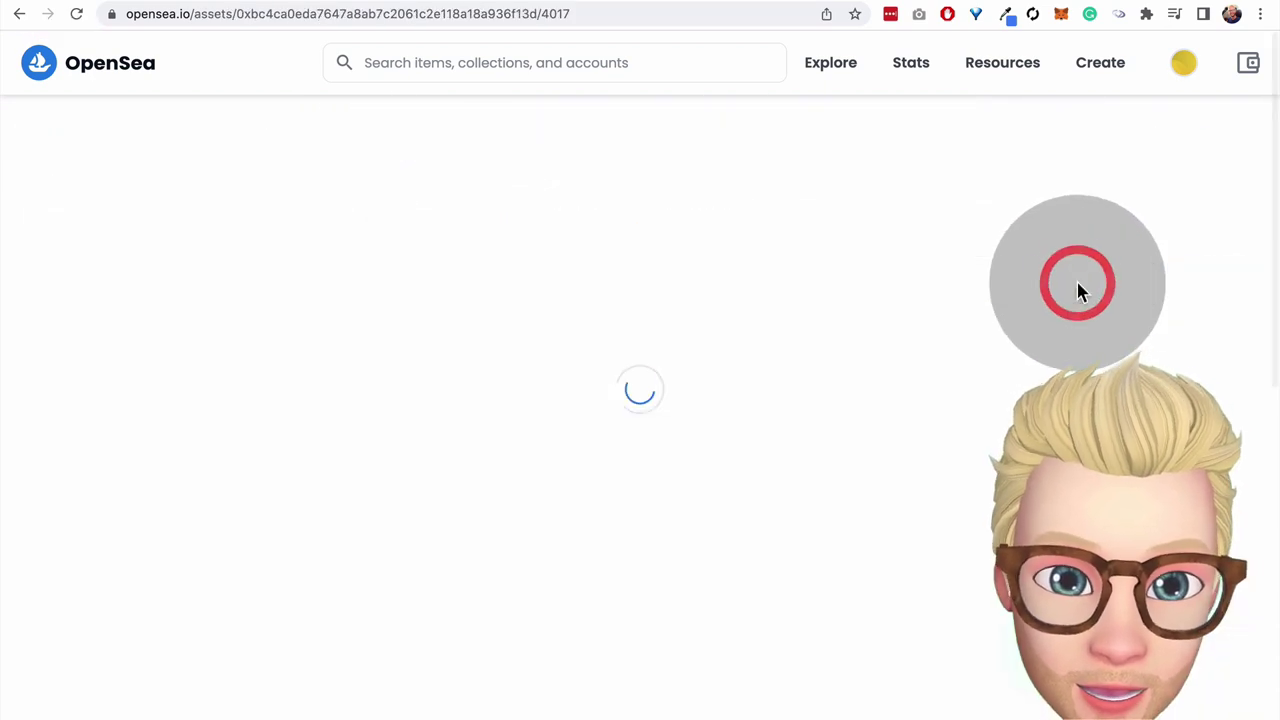
{"action": "left_click", "coordinate": [19, 14]}
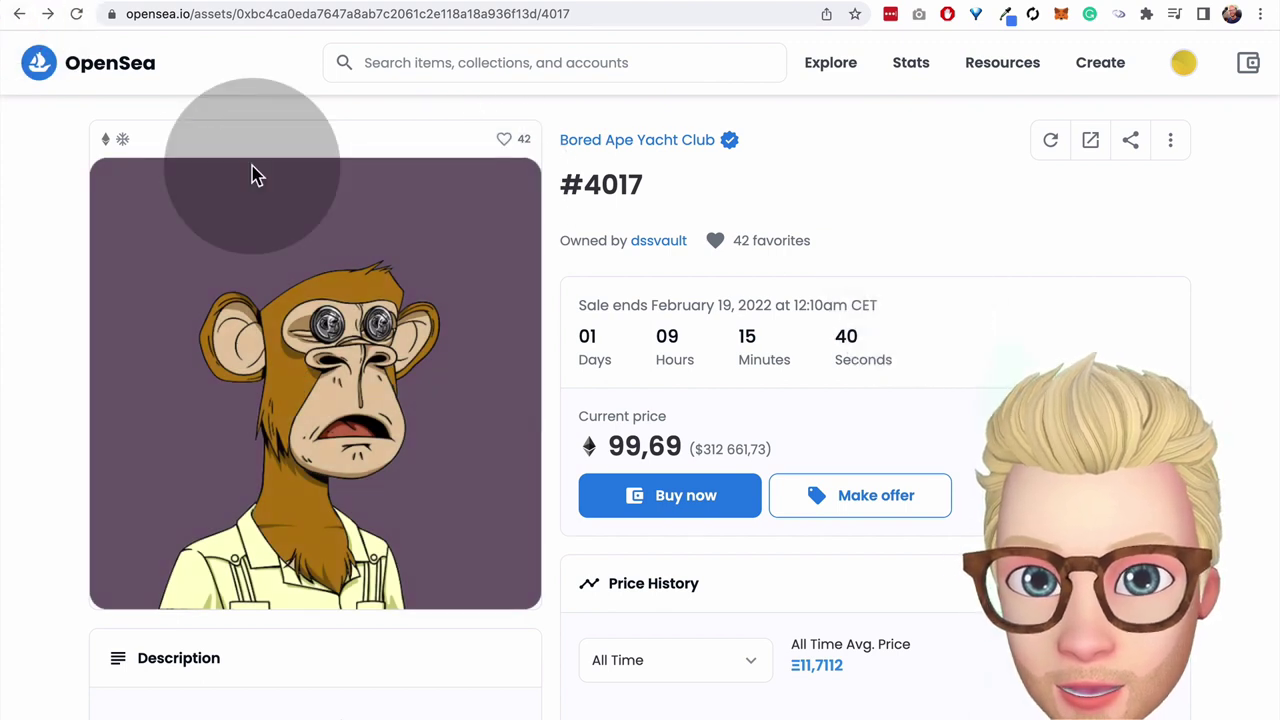
{"action": "left_click", "coordinate": [18, 12]}
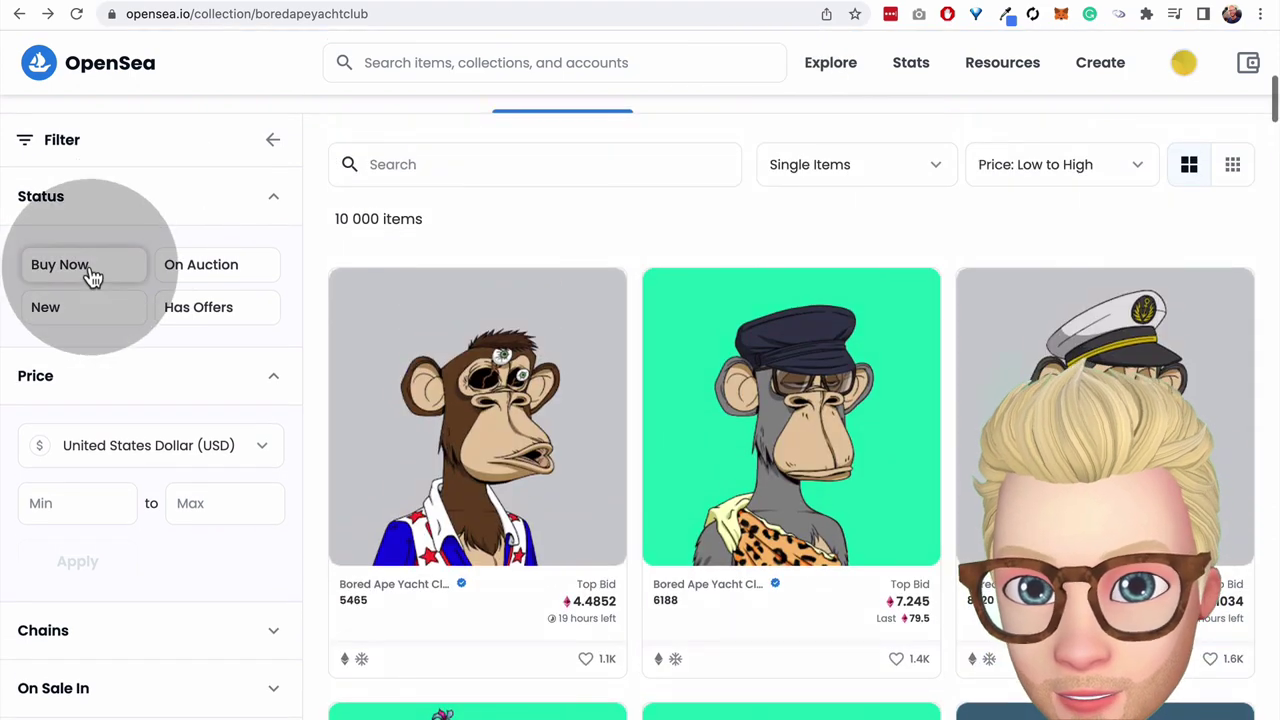
{"action": "left_click", "coordinate": [88, 255]}
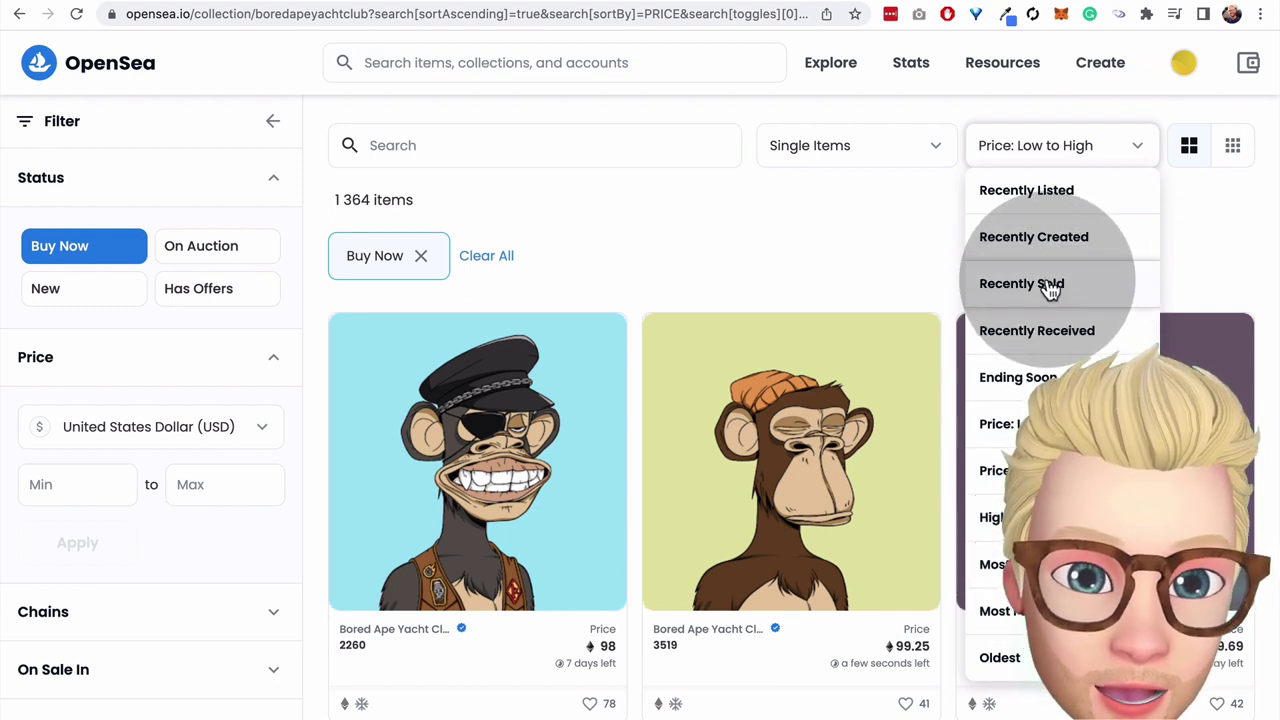
- Sort the Buy Now items by Recently Listed and look over the newest listings and their prices
{"action": "left_click", "coordinate": [1076, 195]}
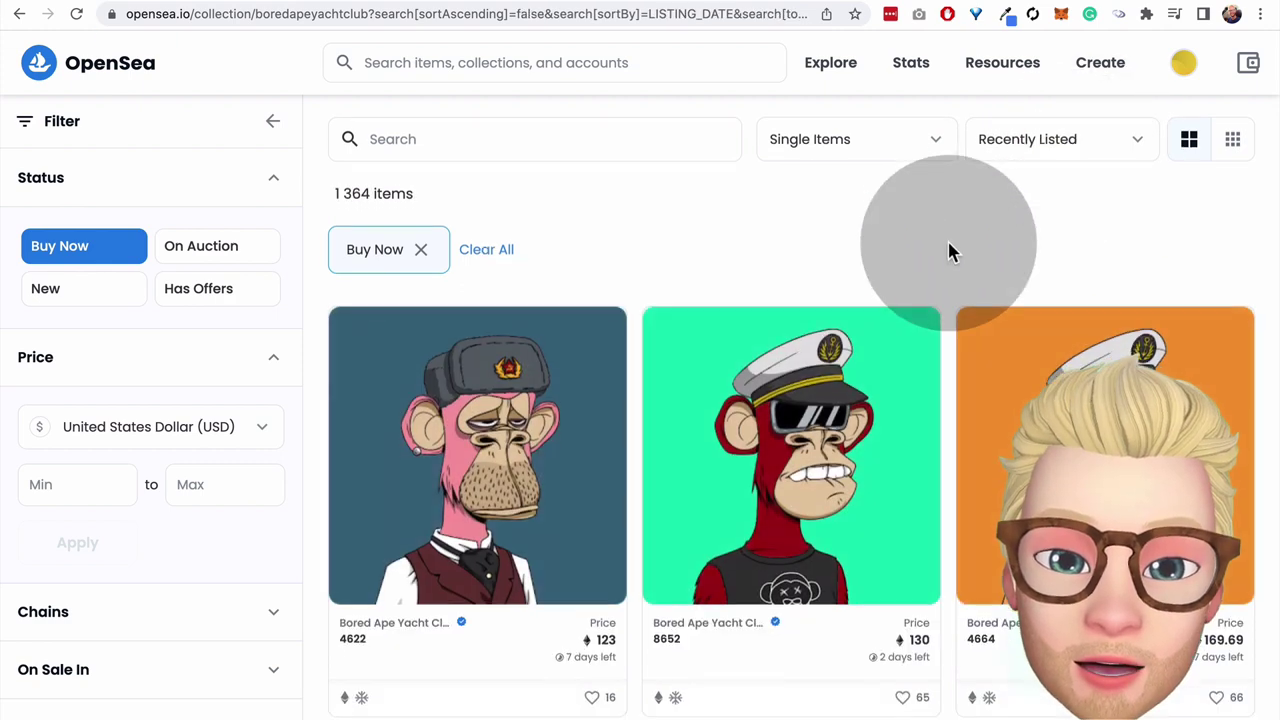
{"action": "scroll", "coordinate": [949, 251], "scroll_direction": "down", "scroll_amount": 1}
{"action": "scroll", "coordinate": [900, 620], "scroll_direction": "down", "scroll_amount": 2}
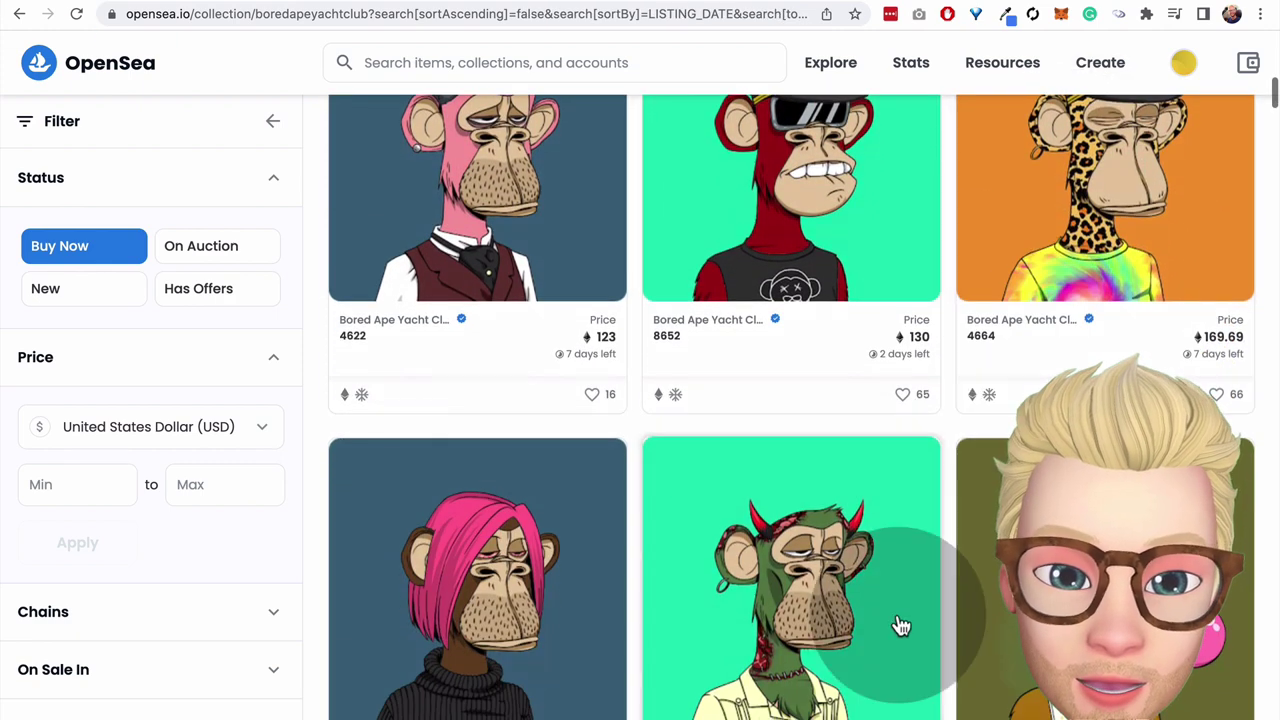
{"action": "scroll", "coordinate": [637, 482], "scroll_direction": "down", "scroll_amount": 2}
{"action": "scroll", "coordinate": [637, 482], "scroll_direction": "down", "scroll_amount": 2}
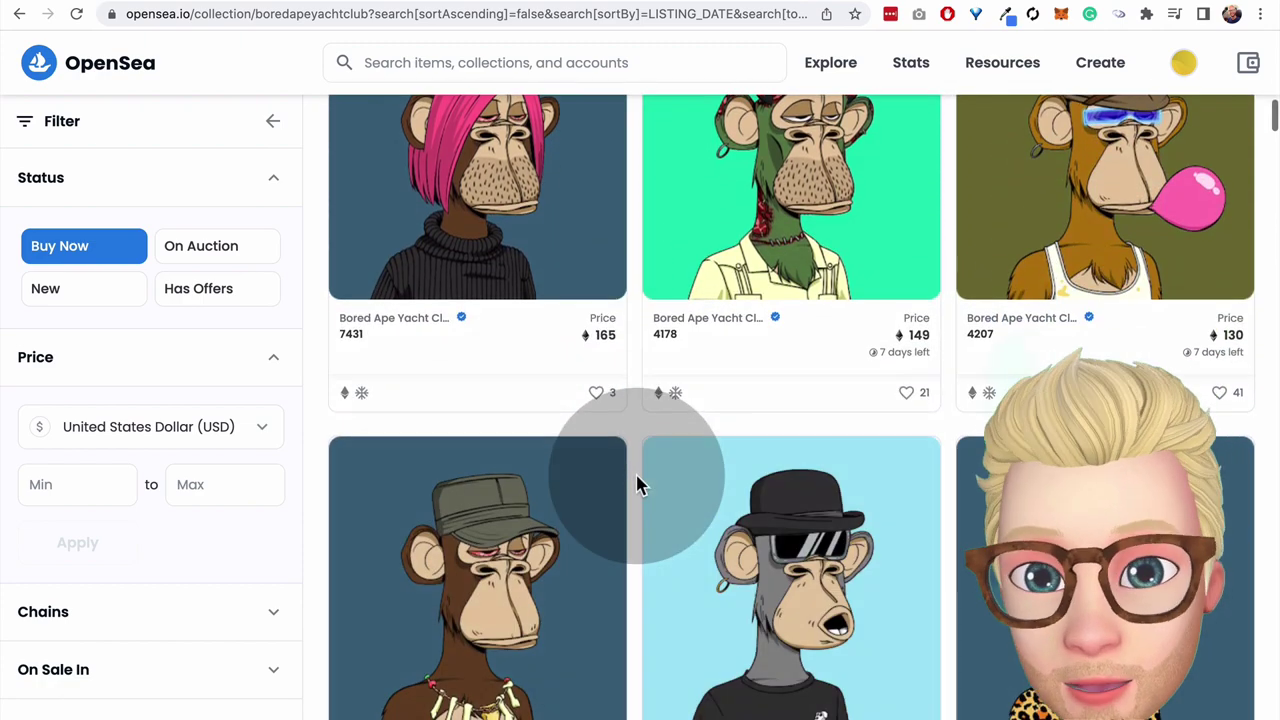
{"action": "scroll", "coordinate": [640, 485], "scroll_direction": "up", "scroll_amount": 5}
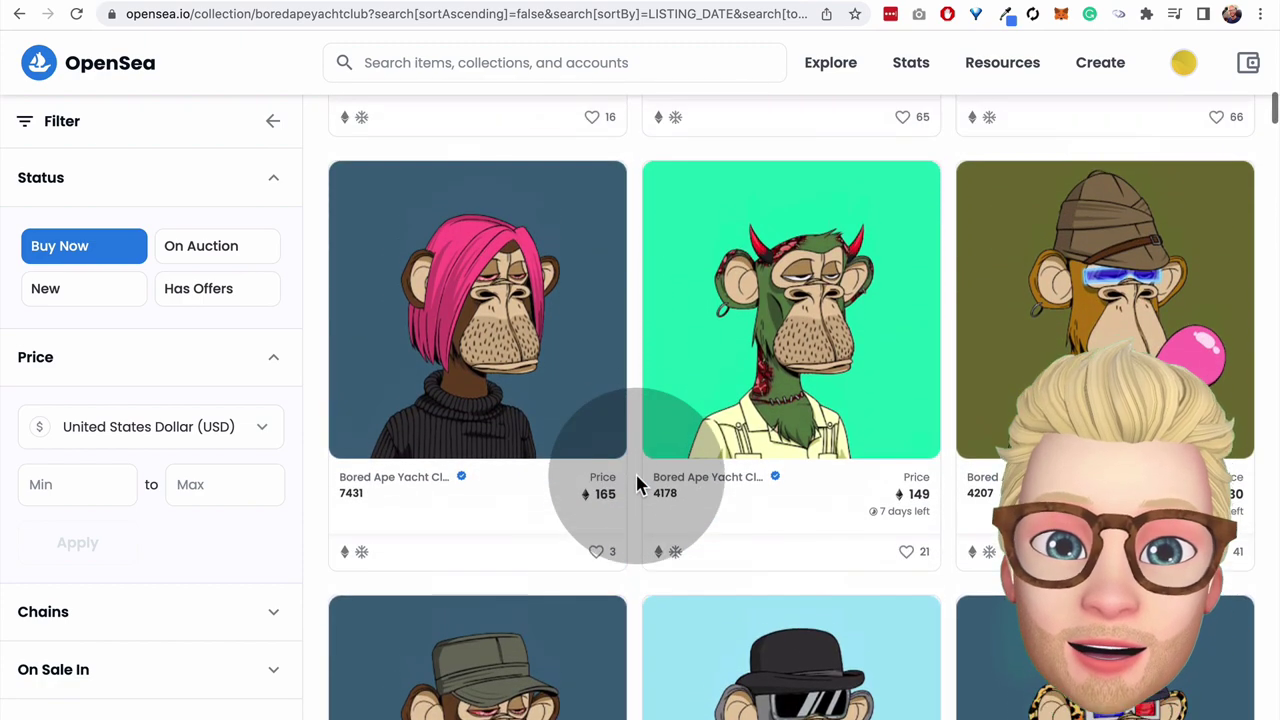
{"action": "mouse_move", "coordinate": [717, 384]}
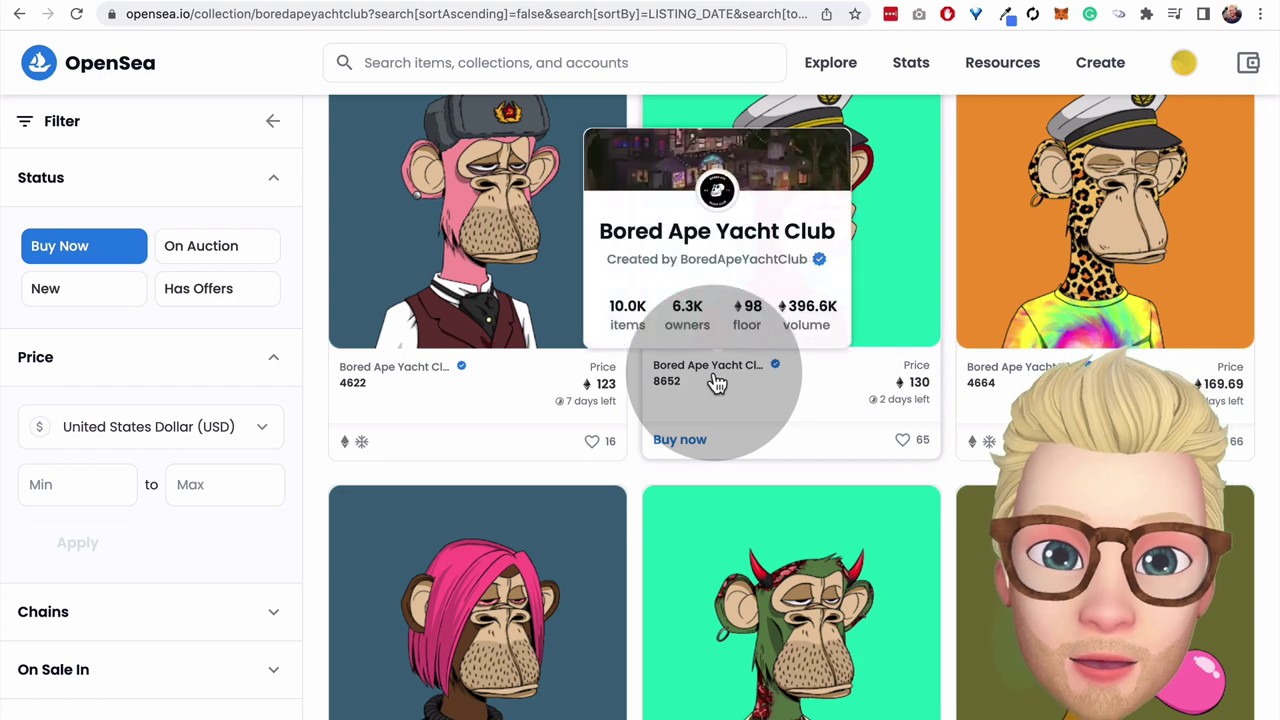
{"action": "scroll", "coordinate": [586, 237], "scroll_direction": "up", "scroll_amount": 2}
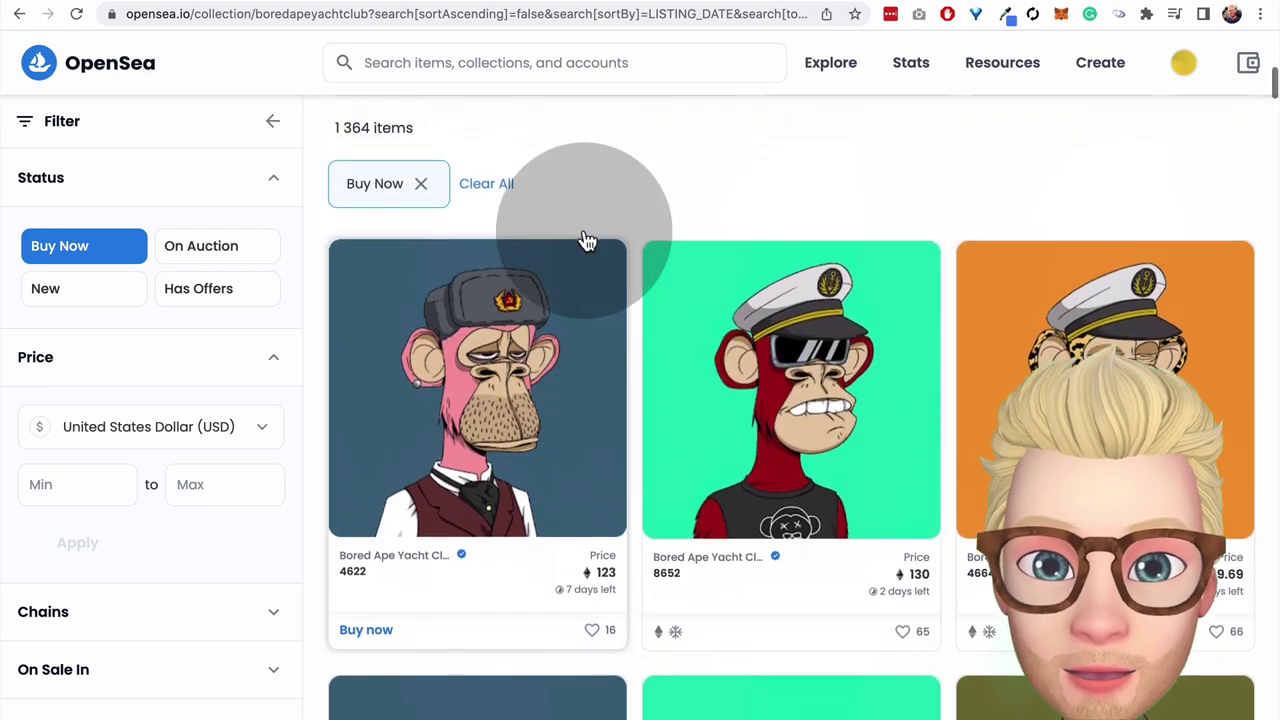
- Sort the Buy Now items by Highest Last Sale and compare their asking prices with their last sale prices
{"action": "scroll", "coordinate": [805, 228], "scroll_direction": "up", "scroll_amount": 2}
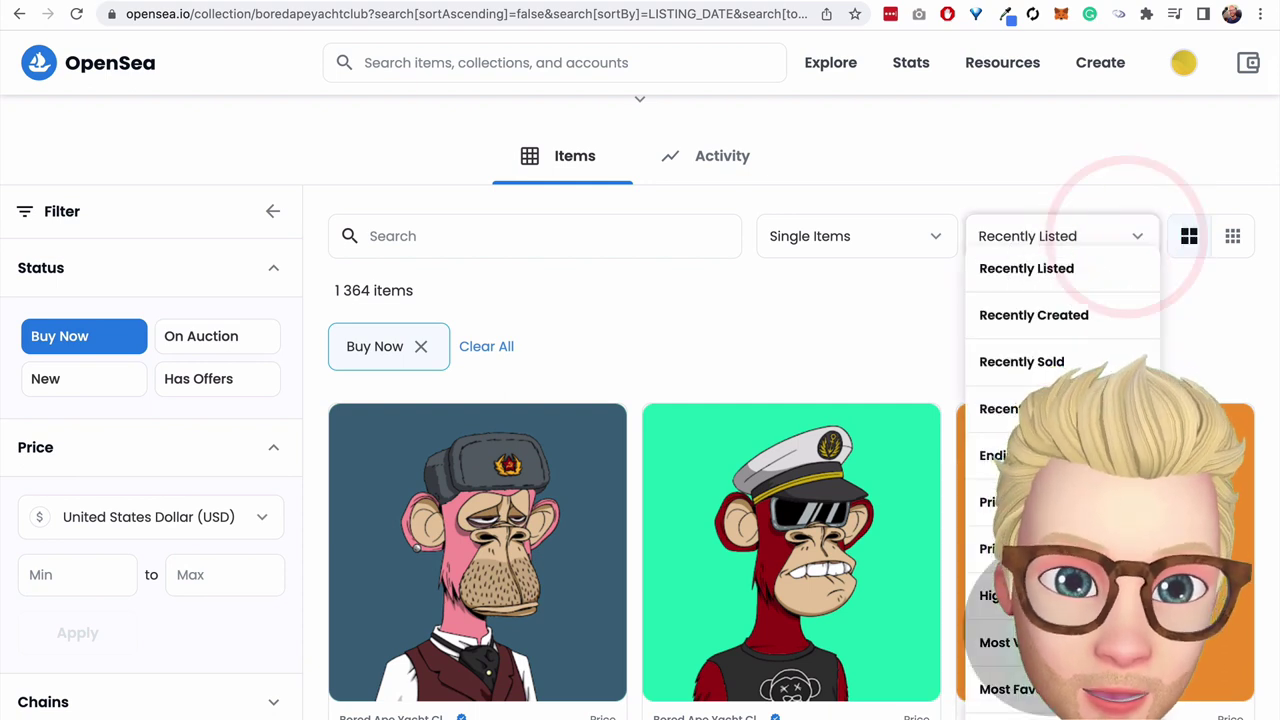
{"action": "left_click", "coordinate": [1005, 595]}
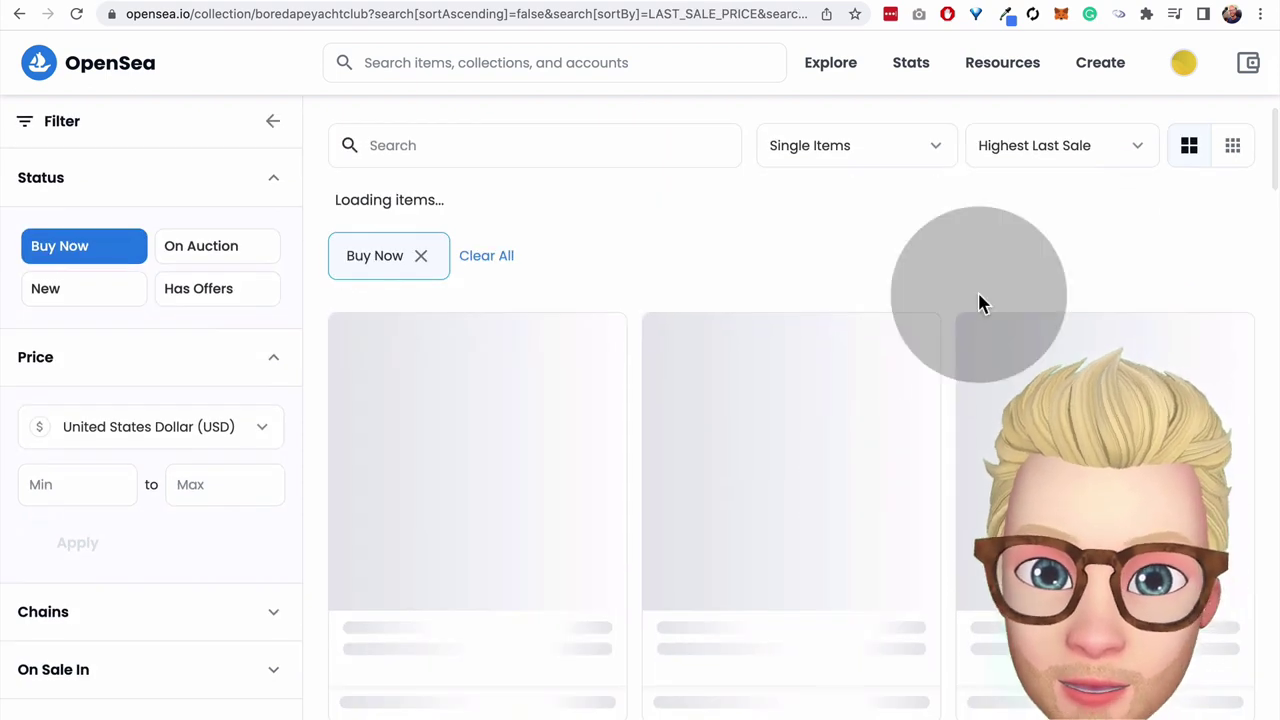
{"action": "scroll", "coordinate": [600, 463], "scroll_direction": "down", "scroll_amount": 2}
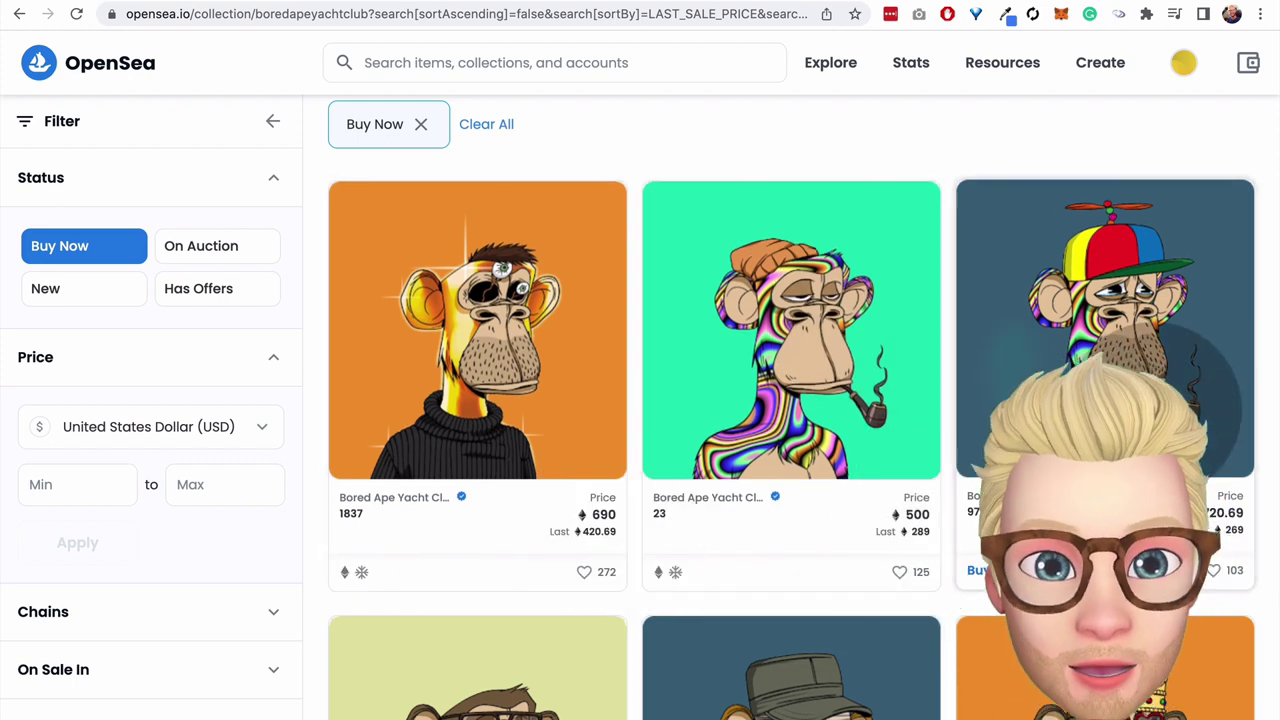
{"action": "scroll", "coordinate": [1100, 500], "scroll_direction": "down", "scroll_amount": 5}
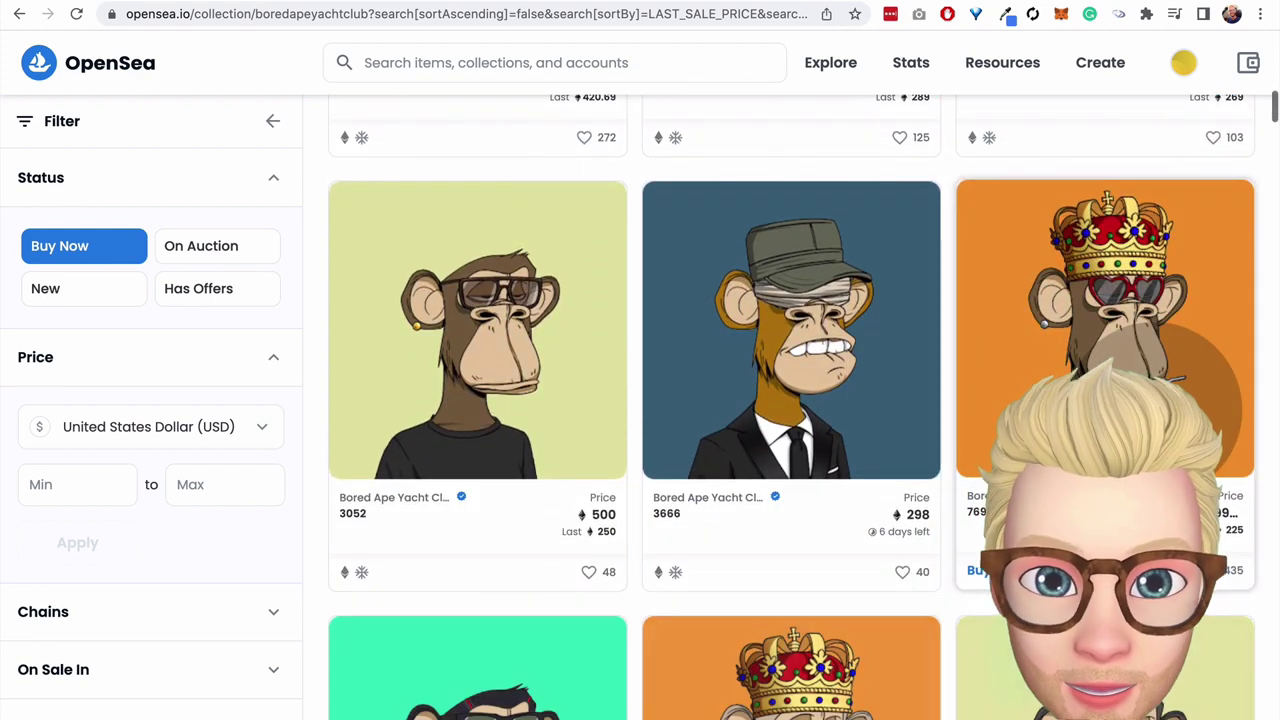
{"action": "scroll", "coordinate": [790, 400], "scroll_direction": "down", "scroll_amount": 1}
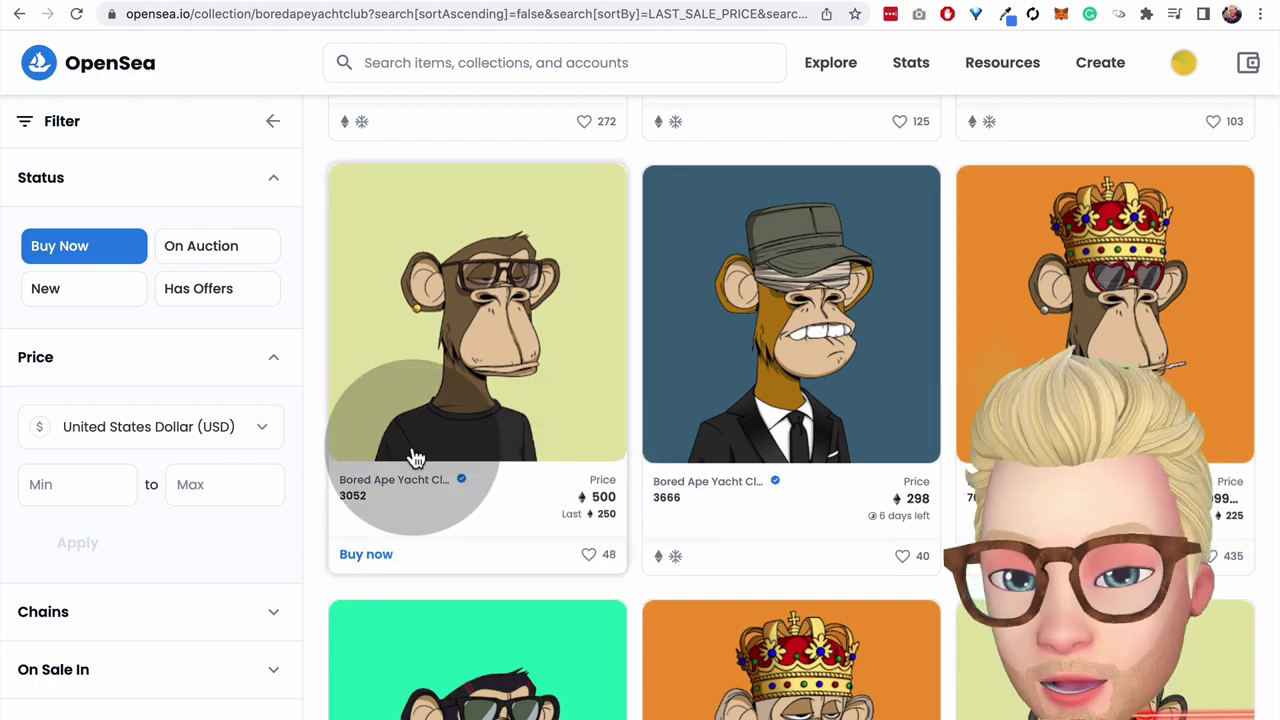
- Sort the Buy Now items of Bored Ape Yacht Club by Price: Low to High
{"action": "scroll", "coordinate": [500, 400], "scroll_direction": "up", "scroll_amount": 10}
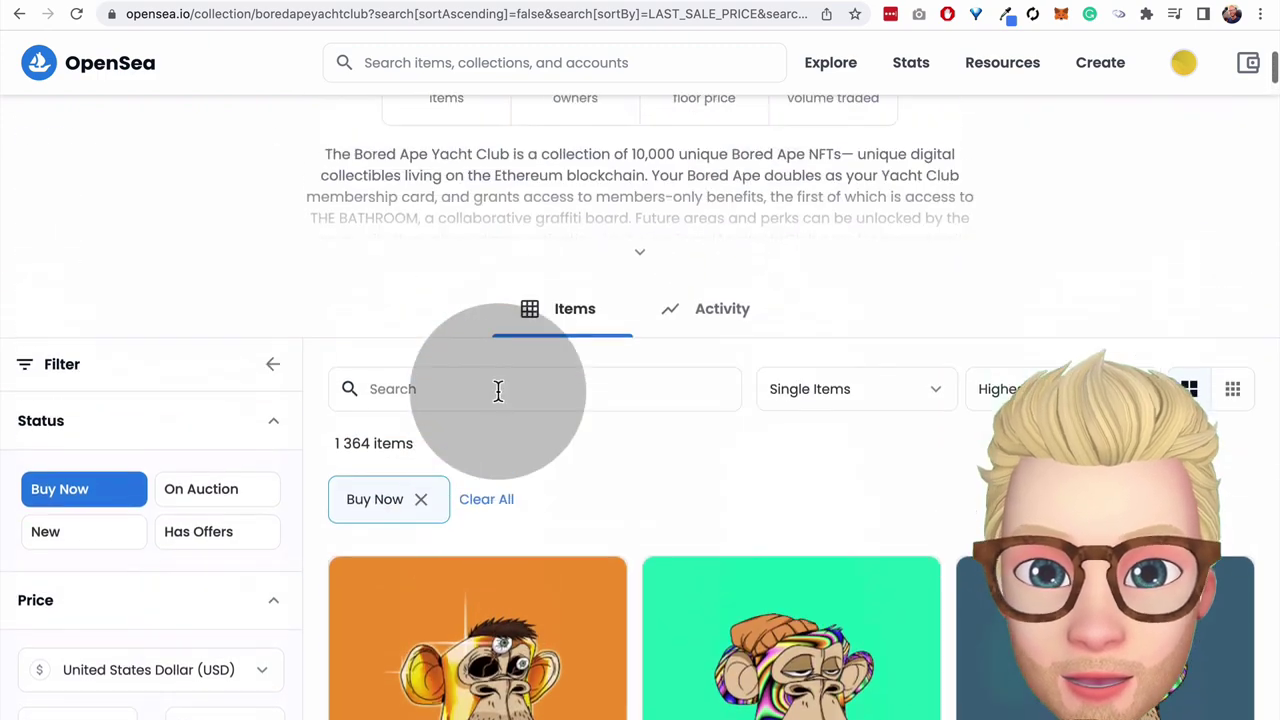
{"action": "scroll", "coordinate": [500, 400], "scroll_direction": "down", "scroll_amount": 3}
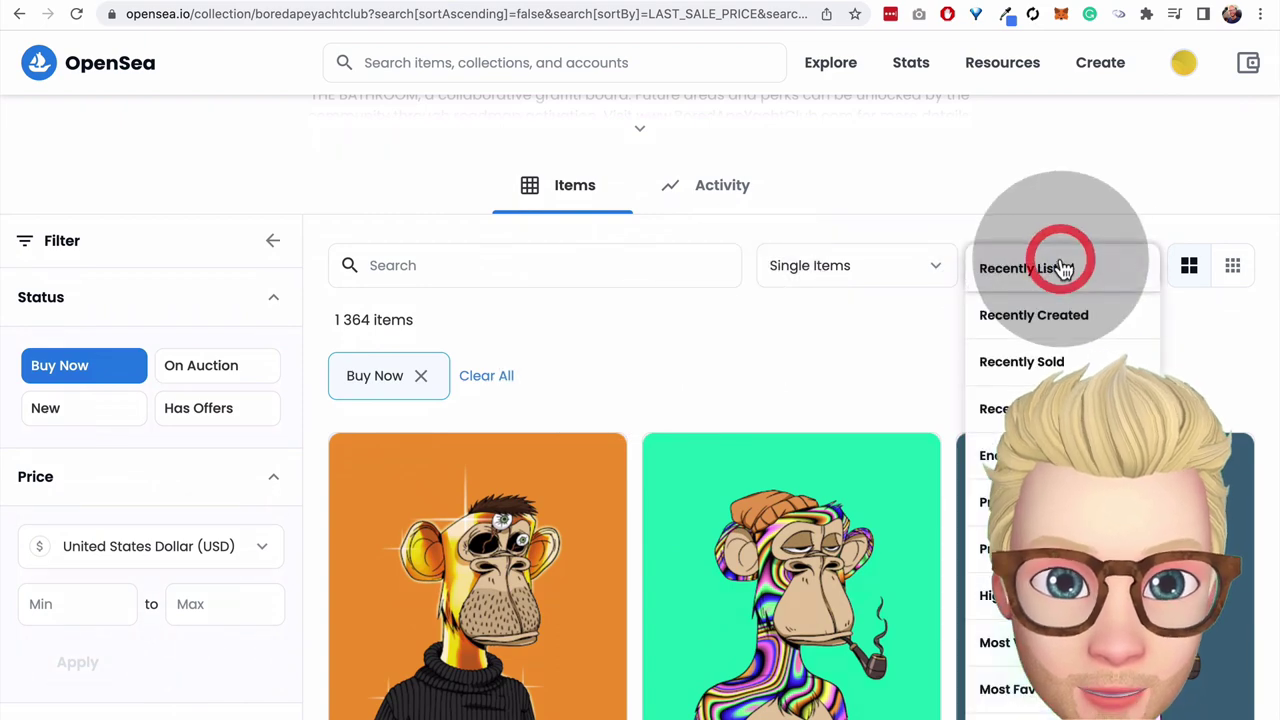
{"action": "left_click", "coordinate": [1040, 502]}
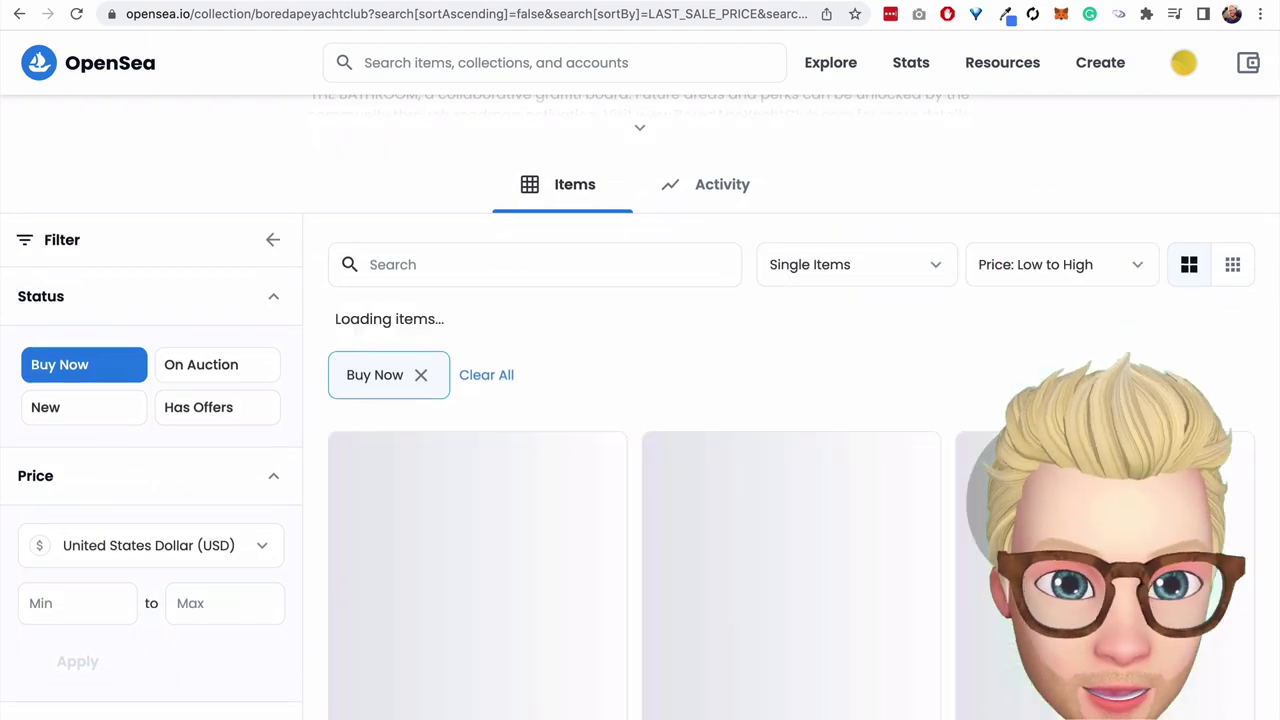
{"action": "scroll", "coordinate": [971, 526], "scroll_direction": "down", "scroll_amount": 2}
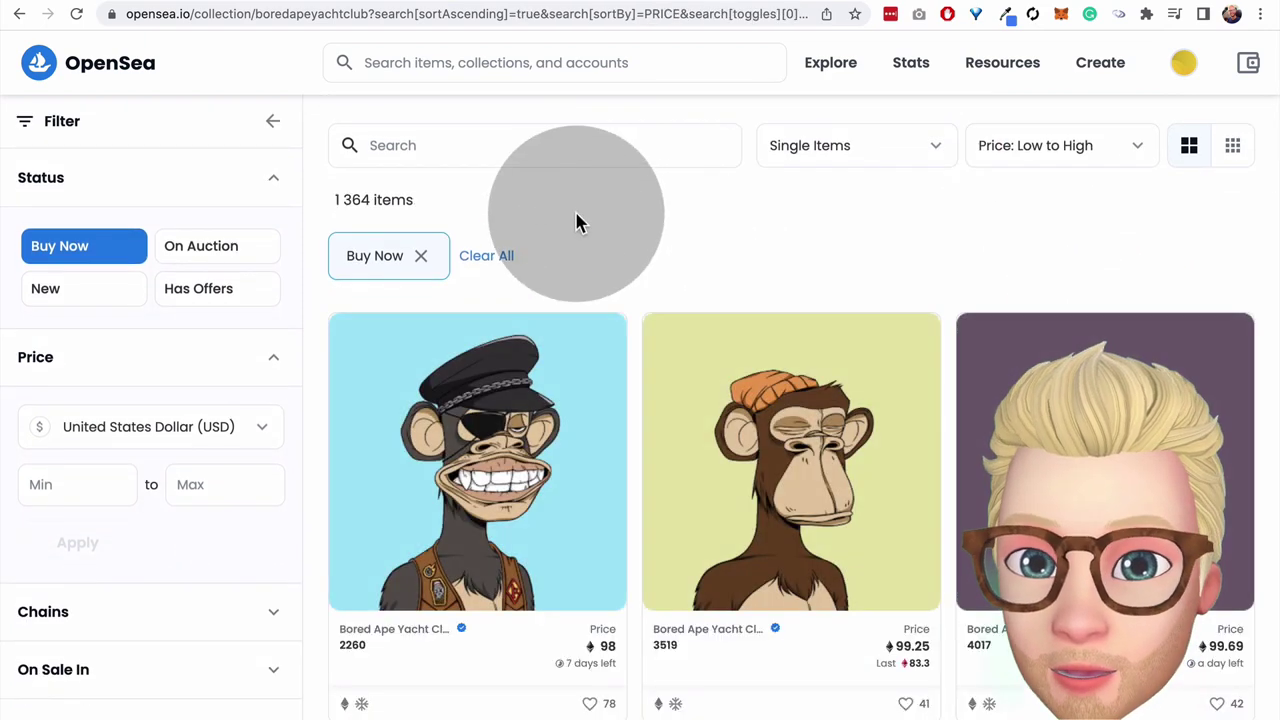
- Review the cheapest Buy Now listings alongside the available trait filter categories, such as Background, Clothes and Eyes
{"action": "scroll", "coordinate": [208, 331], "scroll_direction": "down", "scroll_amount": 2}
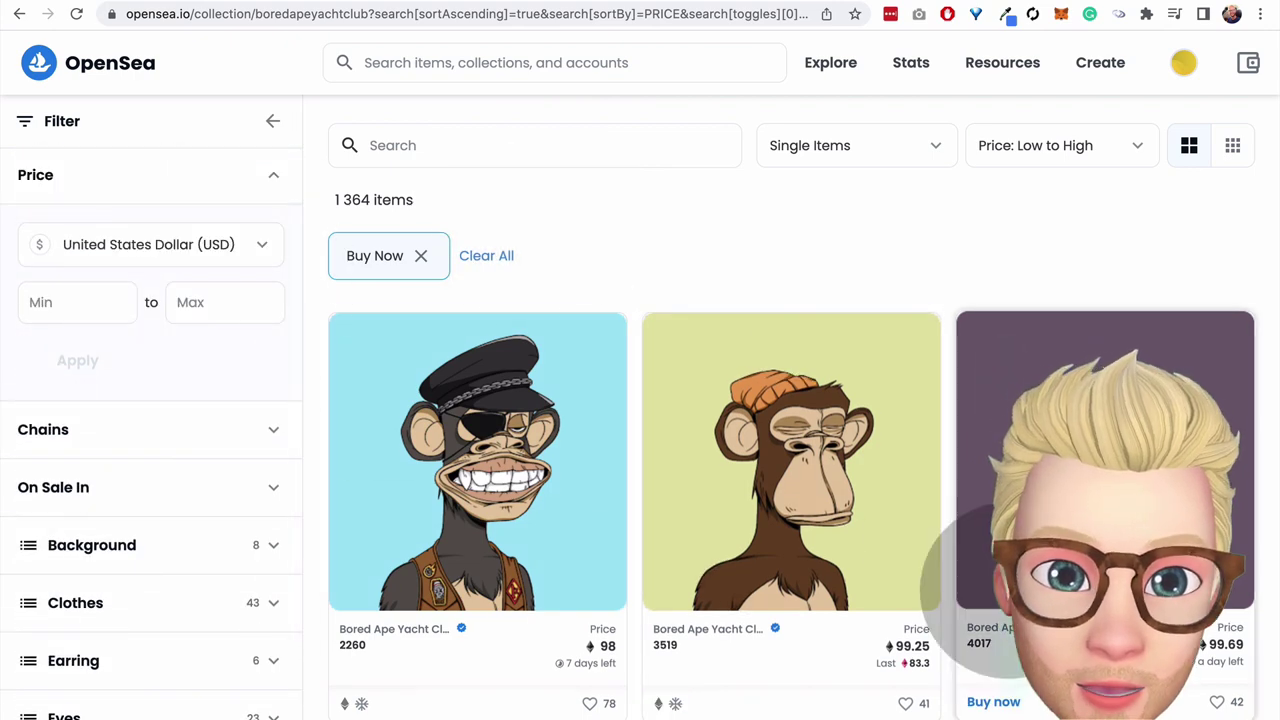
{"action": "scroll", "coordinate": [971, 600], "scroll_direction": "down", "scroll_amount": 3}
{"action": "scroll", "coordinate": [899, 220], "scroll_direction": "down", "scroll_amount": 4}
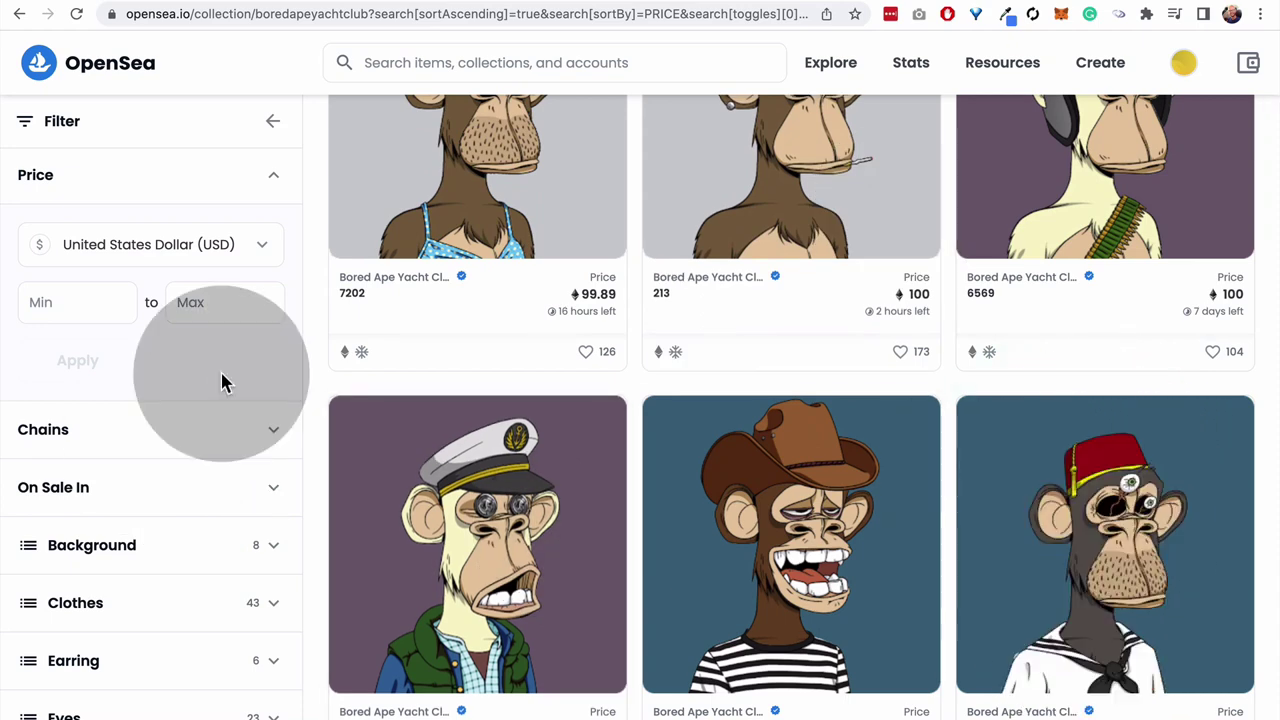
{"action": "scroll", "coordinate": [222, 380], "scroll_direction": "down", "scroll_amount": 2}
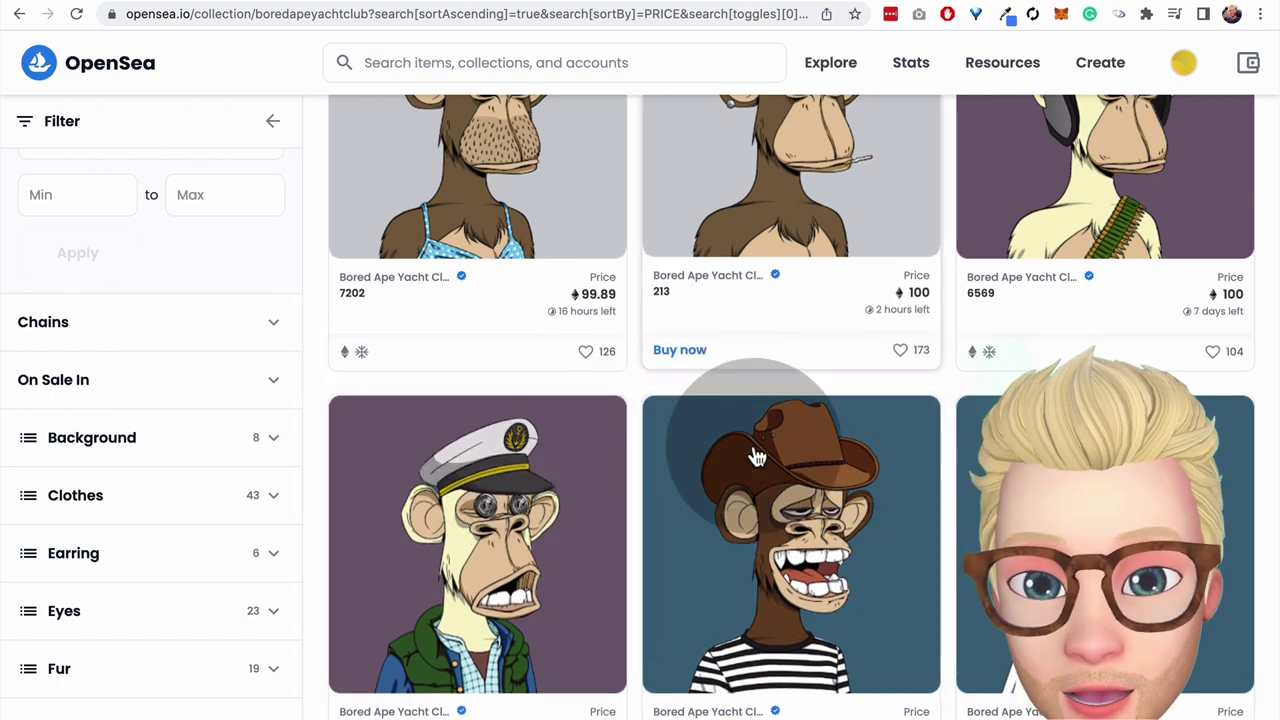
{"action": "scroll", "coordinate": [757, 451], "scroll_direction": "down", "scroll_amount": 3}
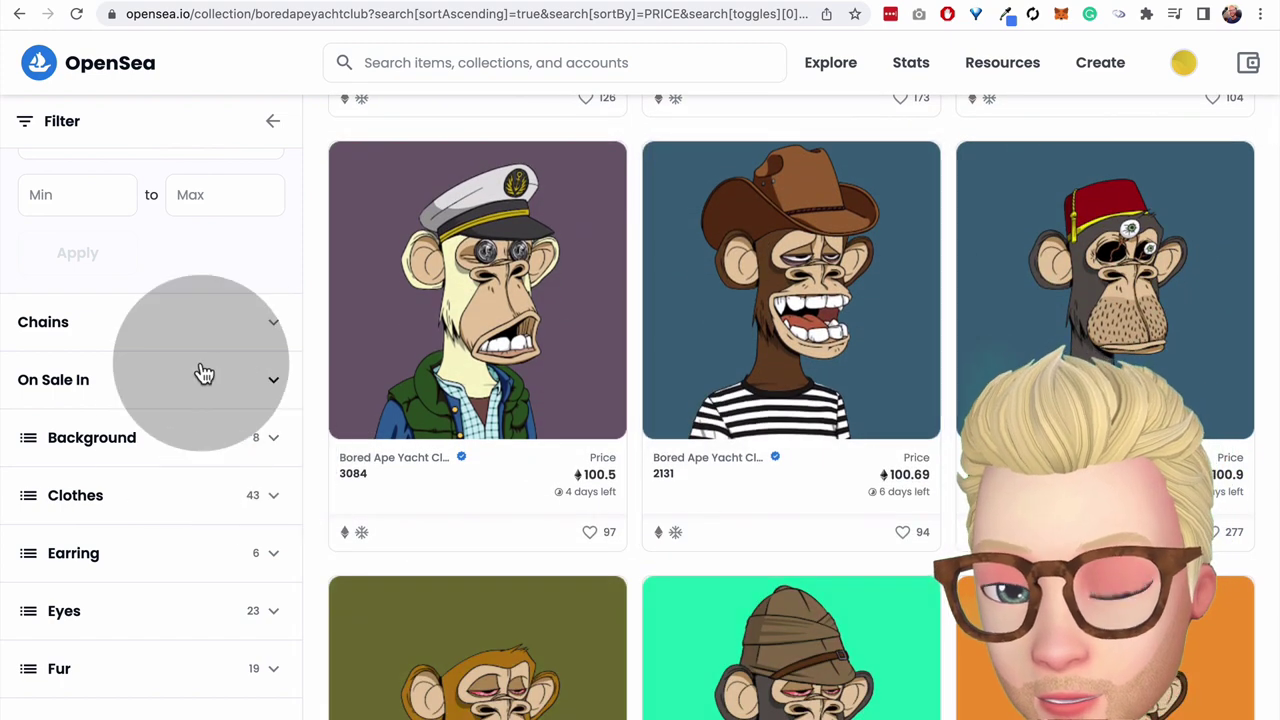
{"action": "scroll", "coordinate": [200, 371], "scroll_direction": "down", "scroll_amount": 1}
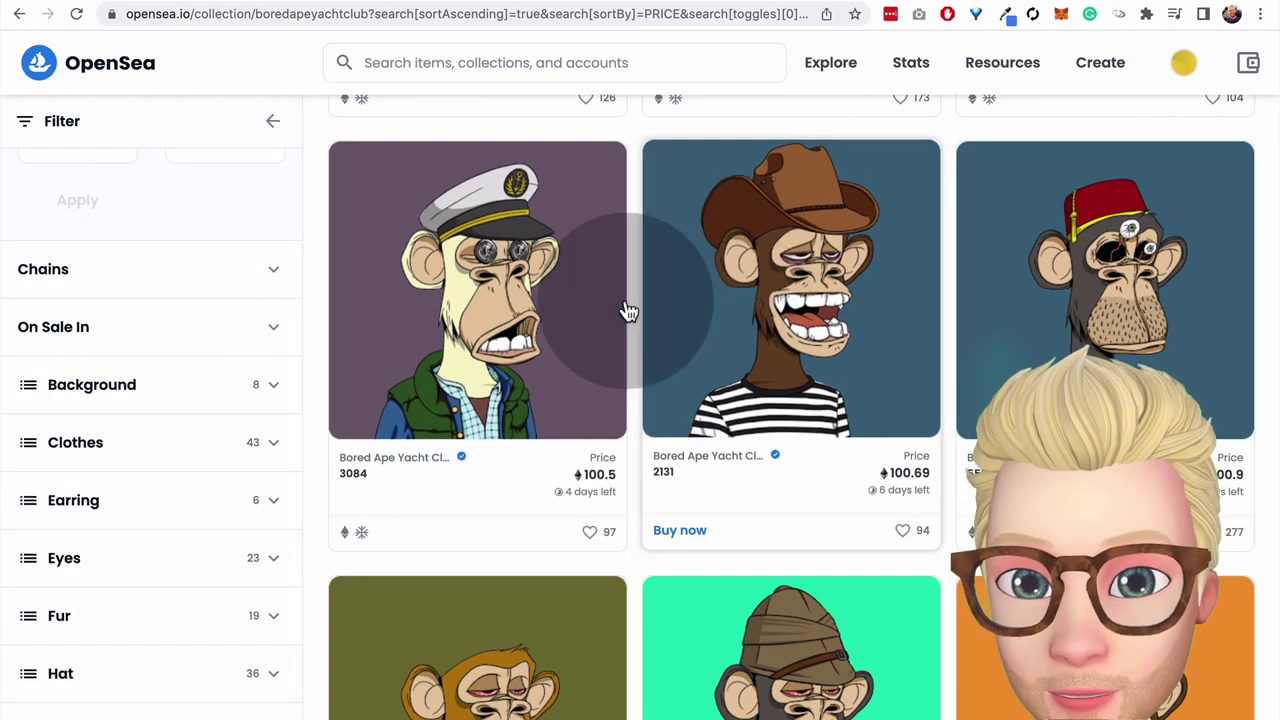
- Open Bored Ape Yacht Club item 3084 and expand its properties
{"action": "left_click", "coordinate": [501, 278]}
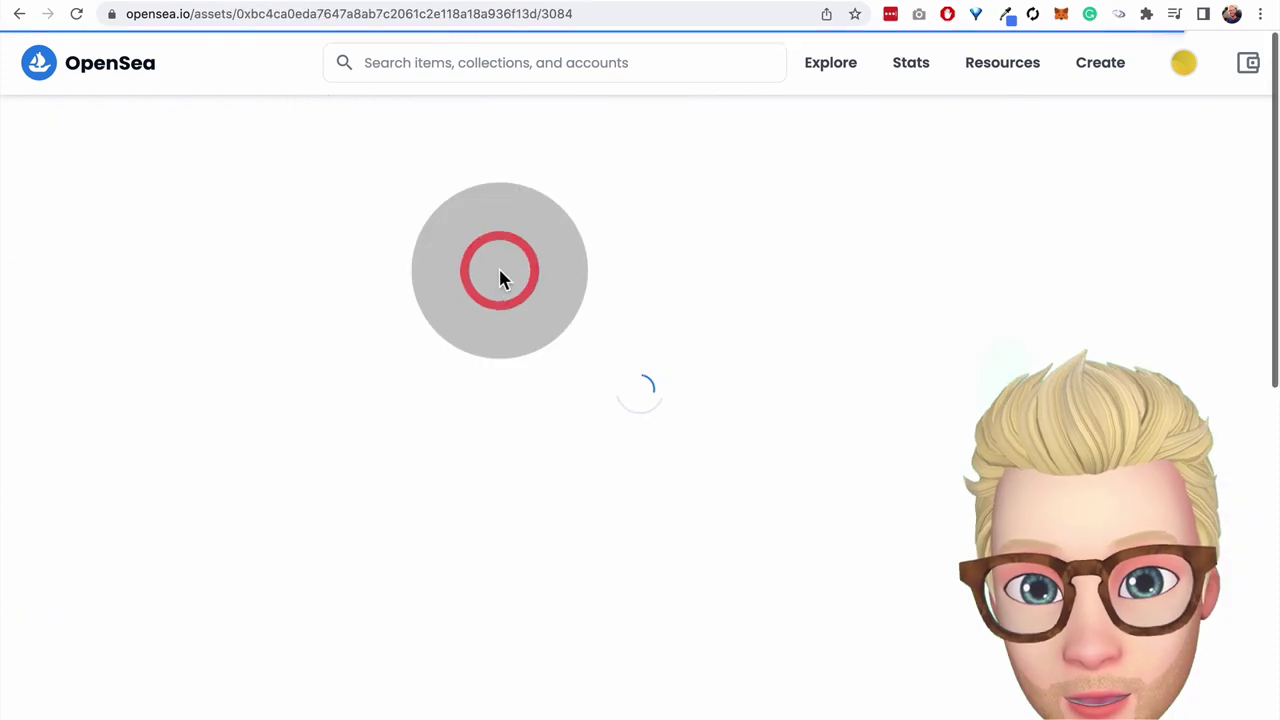
{"action": "scroll", "coordinate": [778, 272], "scroll_direction": "down", "scroll_amount": 5}
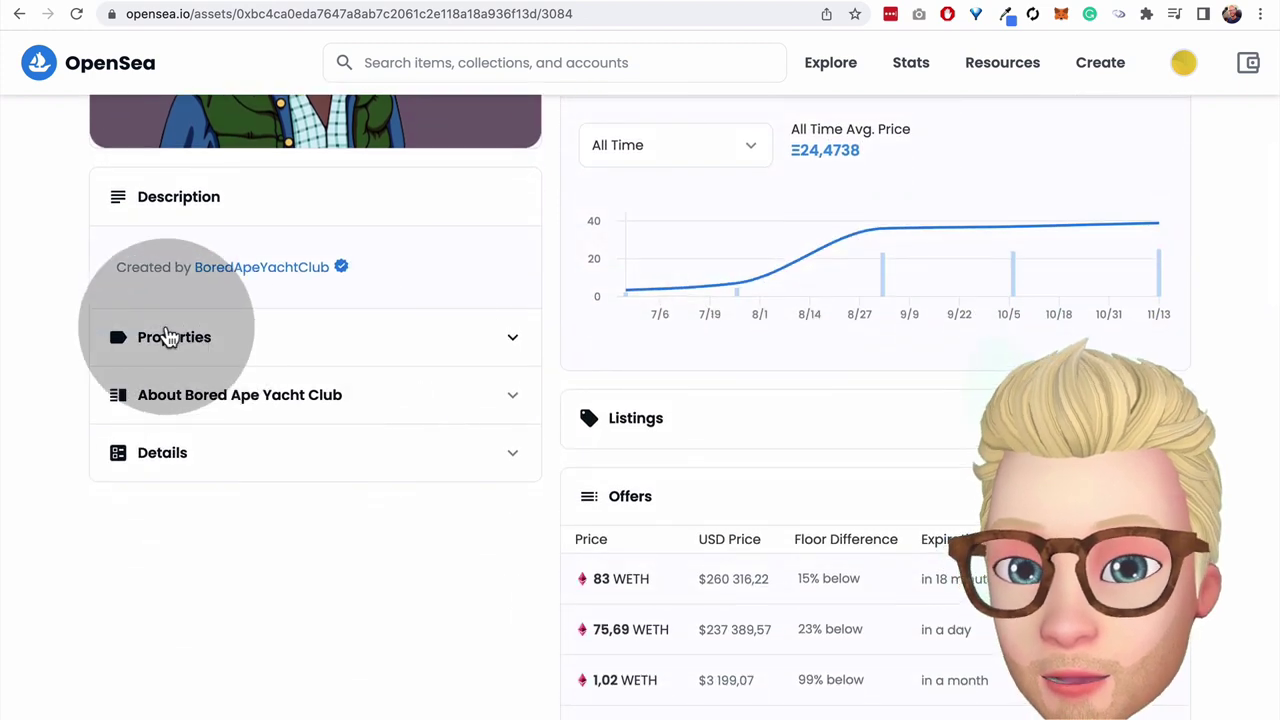
{"action": "left_click", "coordinate": [170, 337]}
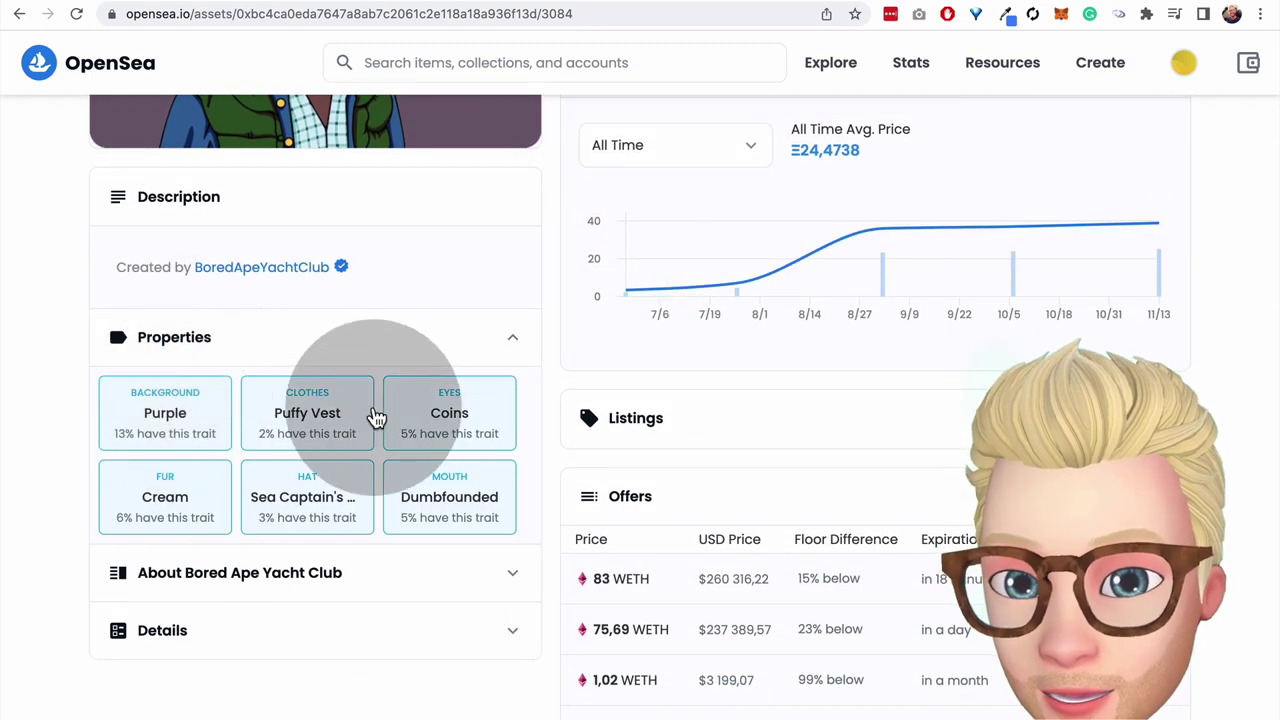
- Compare each listed trait and its rarity percentage with the matching feature in the artwork of ape 3084
{"action": "scroll", "coordinate": [285, 488], "scroll_direction": "up", "scroll_amount": 3}
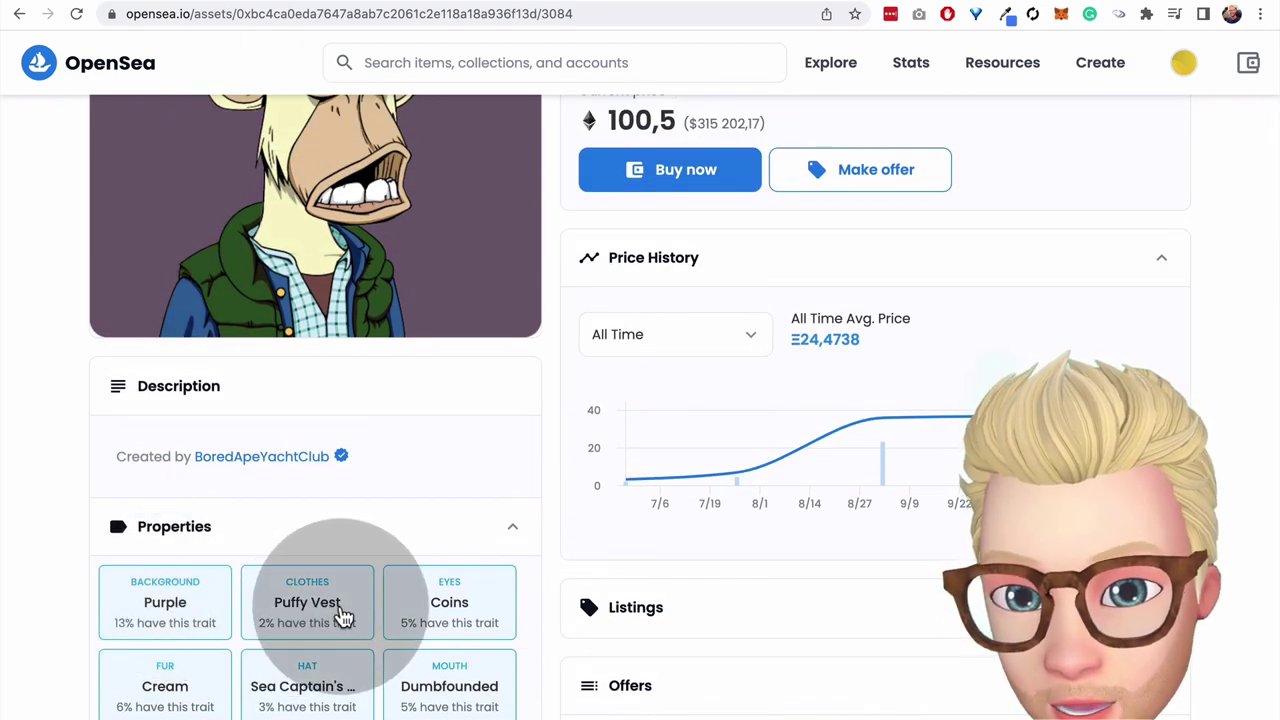
{"action": "scroll", "coordinate": [286, 500], "scroll_direction": "up", "scroll_amount": 2}
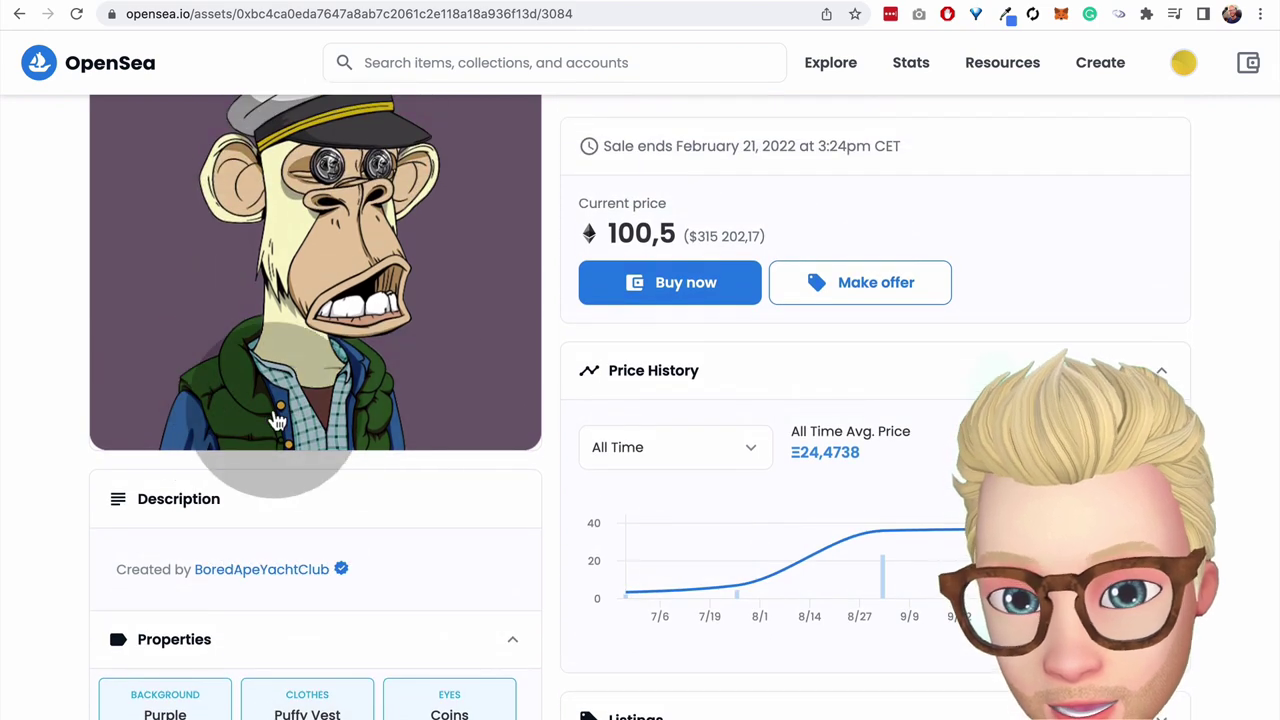
{"action": "scroll", "coordinate": [434, 510], "scroll_direction": "down", "scroll_amount": 4}
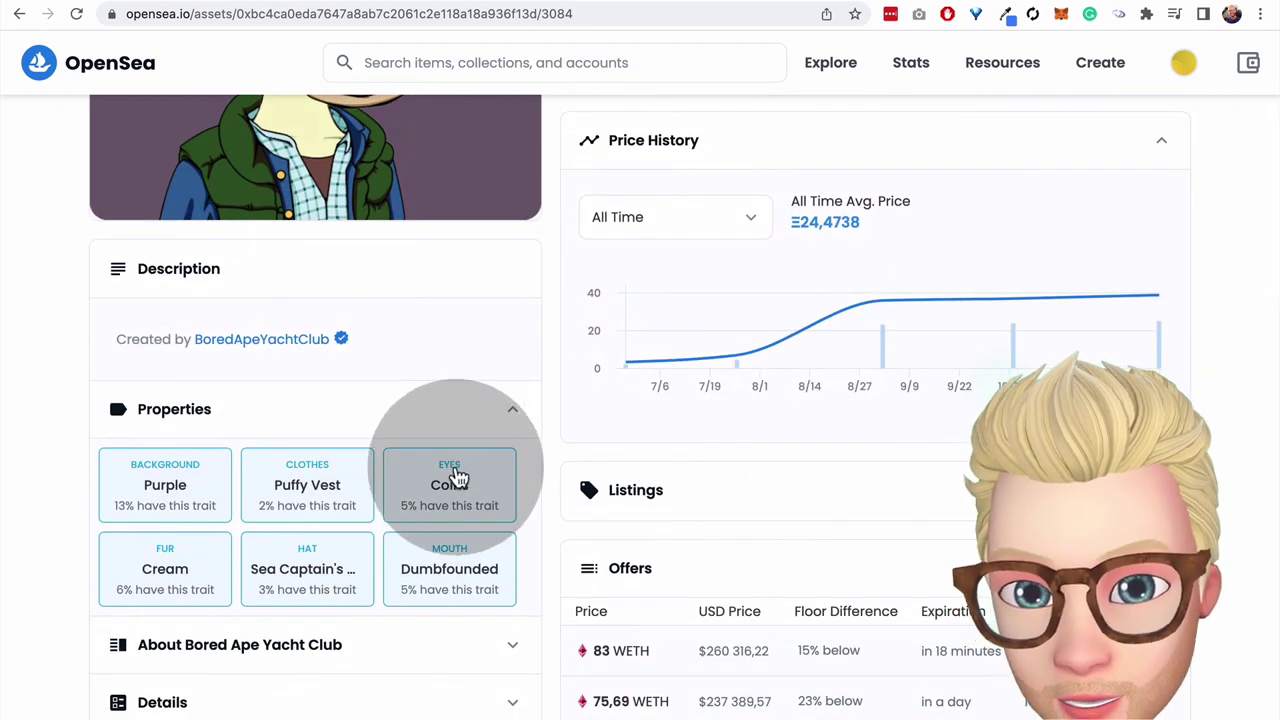
{"action": "scroll", "coordinate": [452, 503], "scroll_direction": "up", "scroll_amount": 4}
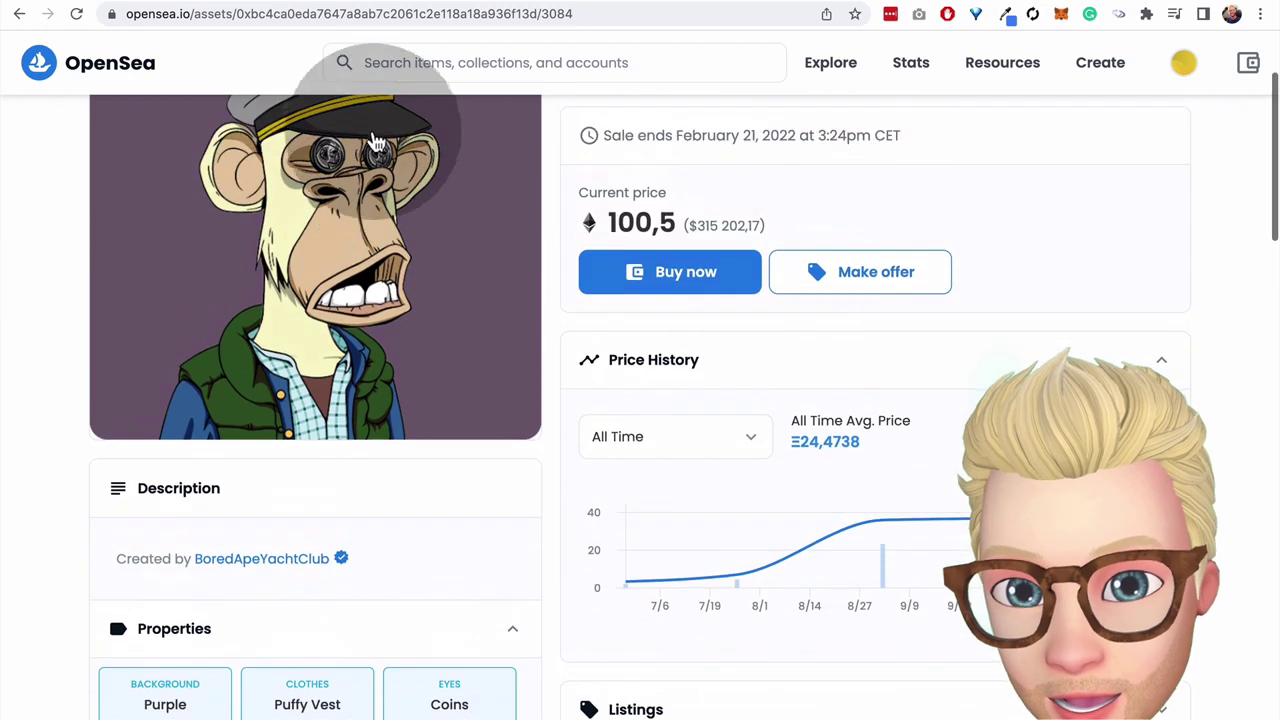
{"action": "scroll", "coordinate": [410, 175], "scroll_direction": "down", "scroll_amount": 5}
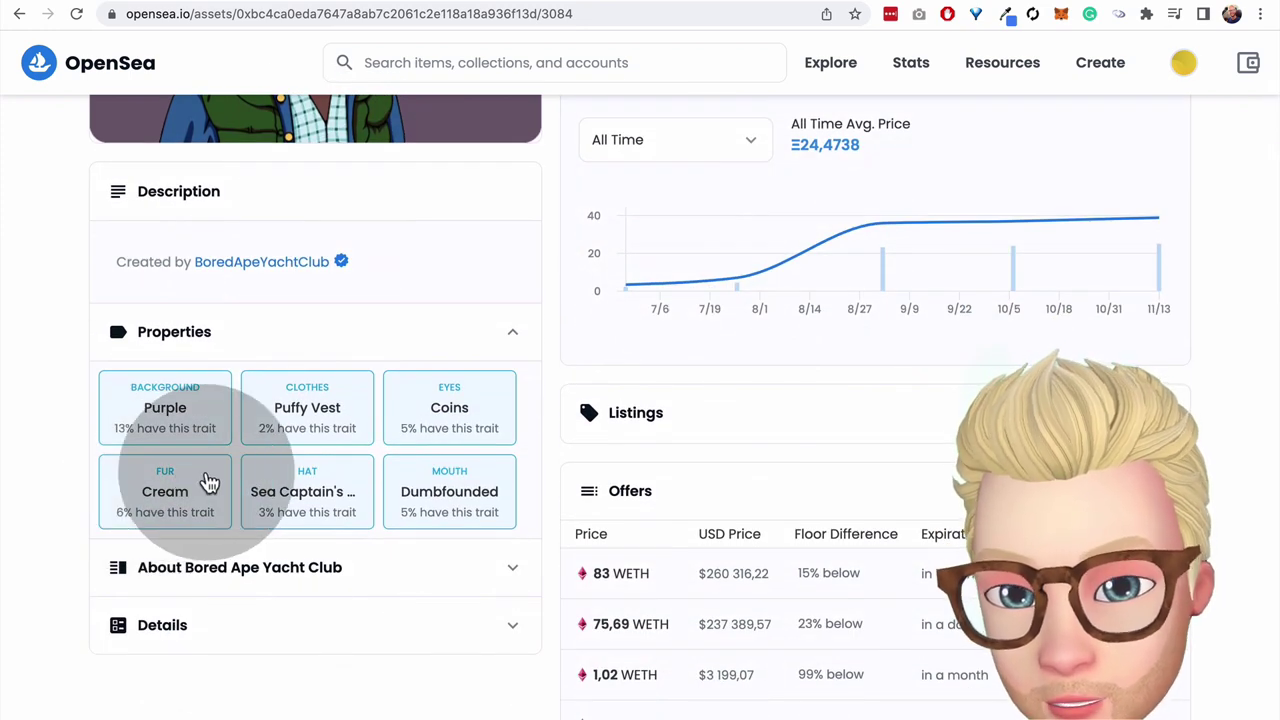
{"action": "scroll", "coordinate": [178, 500], "scroll_direction": "up", "scroll_amount": 6}
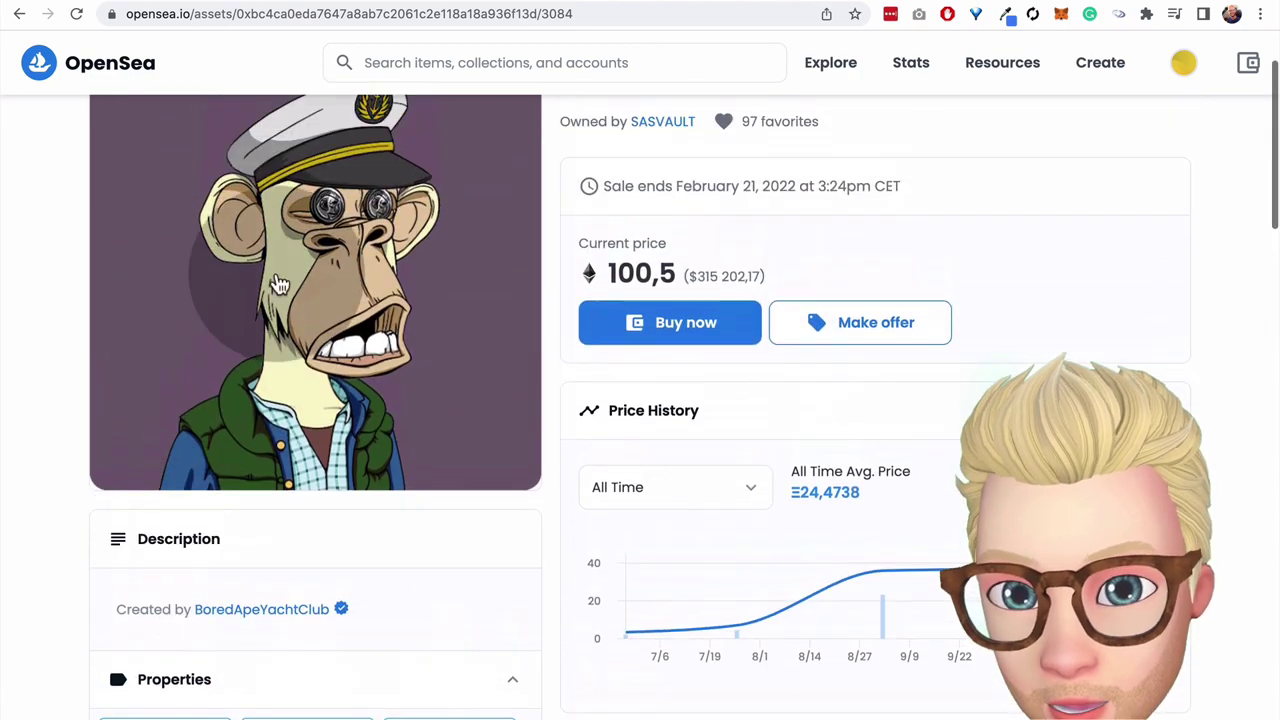
{"action": "scroll", "coordinate": [278, 408], "scroll_direction": "down", "scroll_amount": 5}
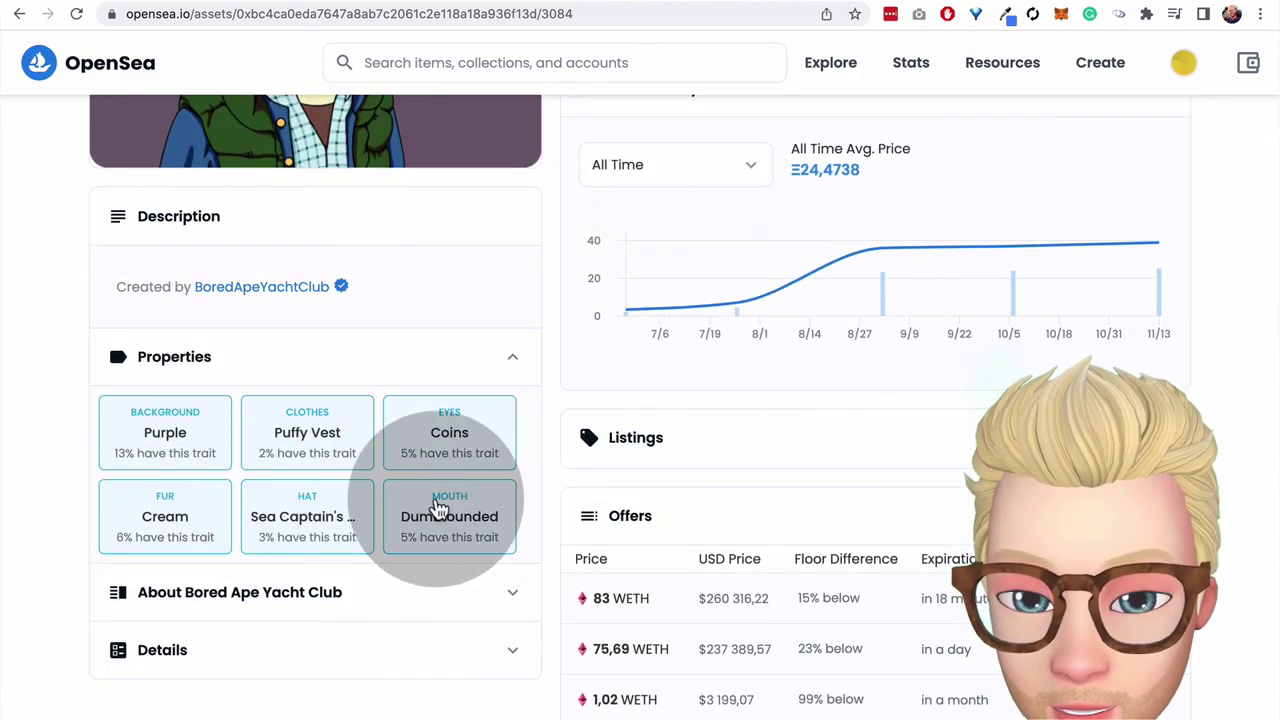
{"action": "scroll", "coordinate": [514, 514], "scroll_direction": "up", "scroll_amount": 6}
{"action": "scroll", "coordinate": [337, 549], "scroll_direction": "down", "scroll_amount": 5}
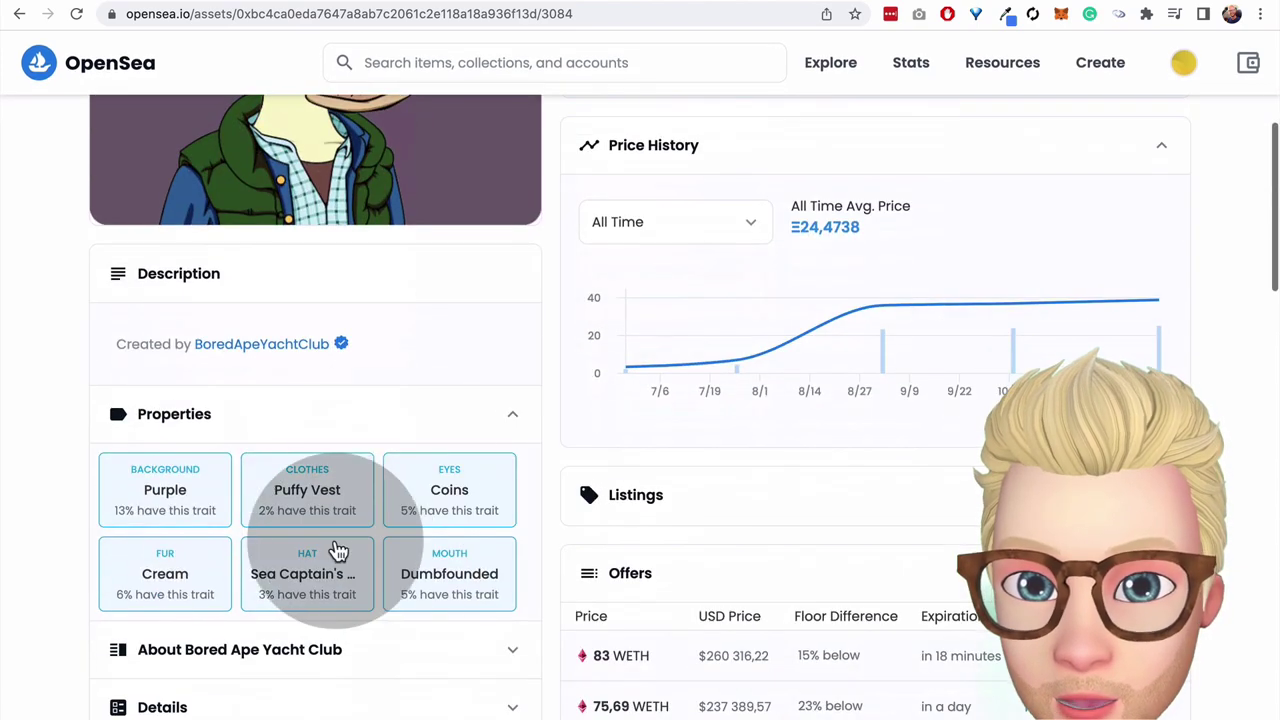
{"action": "scroll", "coordinate": [434, 414], "scroll_direction": "up", "scroll_amount": 8}
{"action": "scroll", "coordinate": [434, 414], "scroll_direction": "down", "scroll_amount": 8}
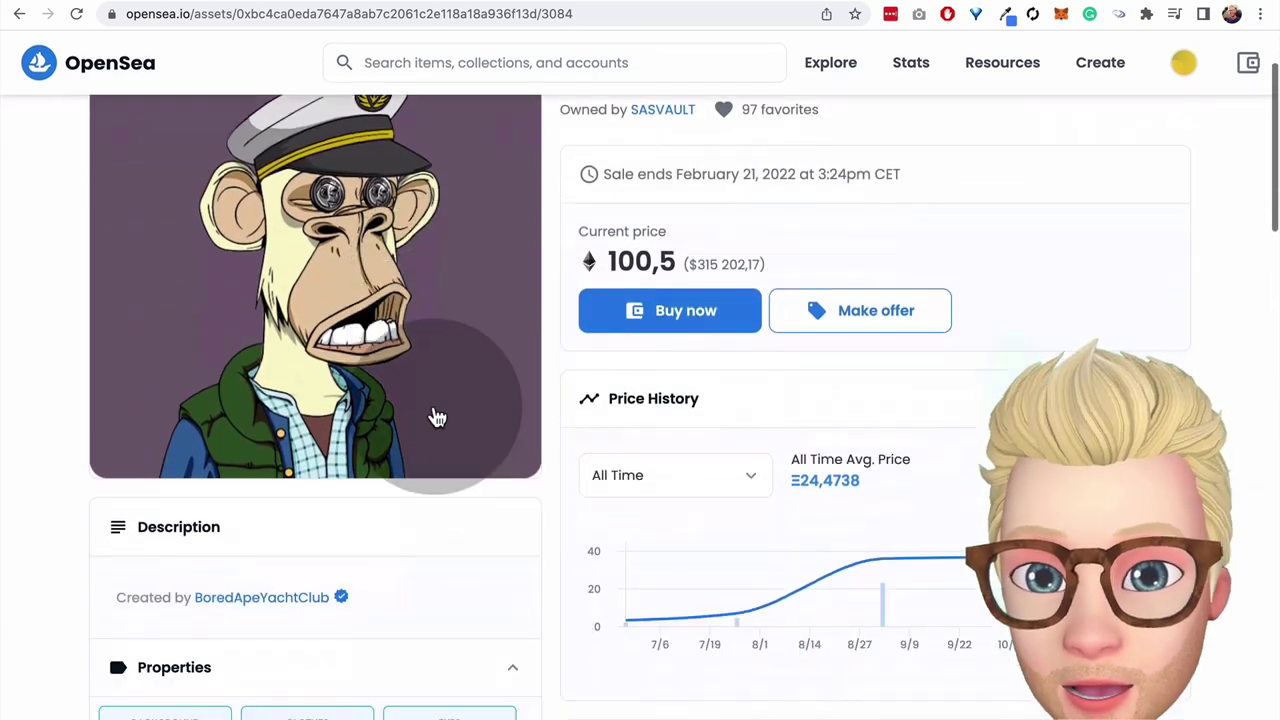
{"action": "scroll", "coordinate": [400, 400], "scroll_direction": "up", "scroll_amount": 5}
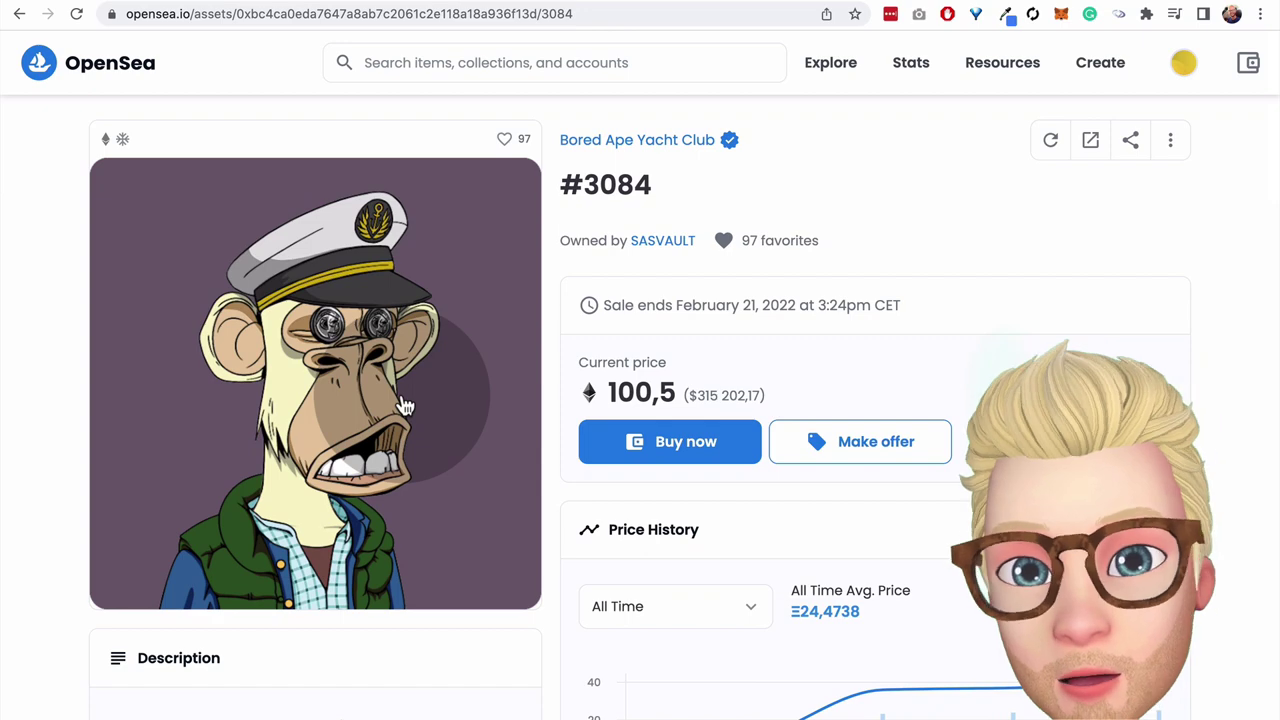
- Show all Bored Ape Yacht Club items sharing the Coins eyes trait and compare their prices
{"action": "scroll", "coordinate": [436, 412], "scroll_direction": "down", "scroll_amount": 3}
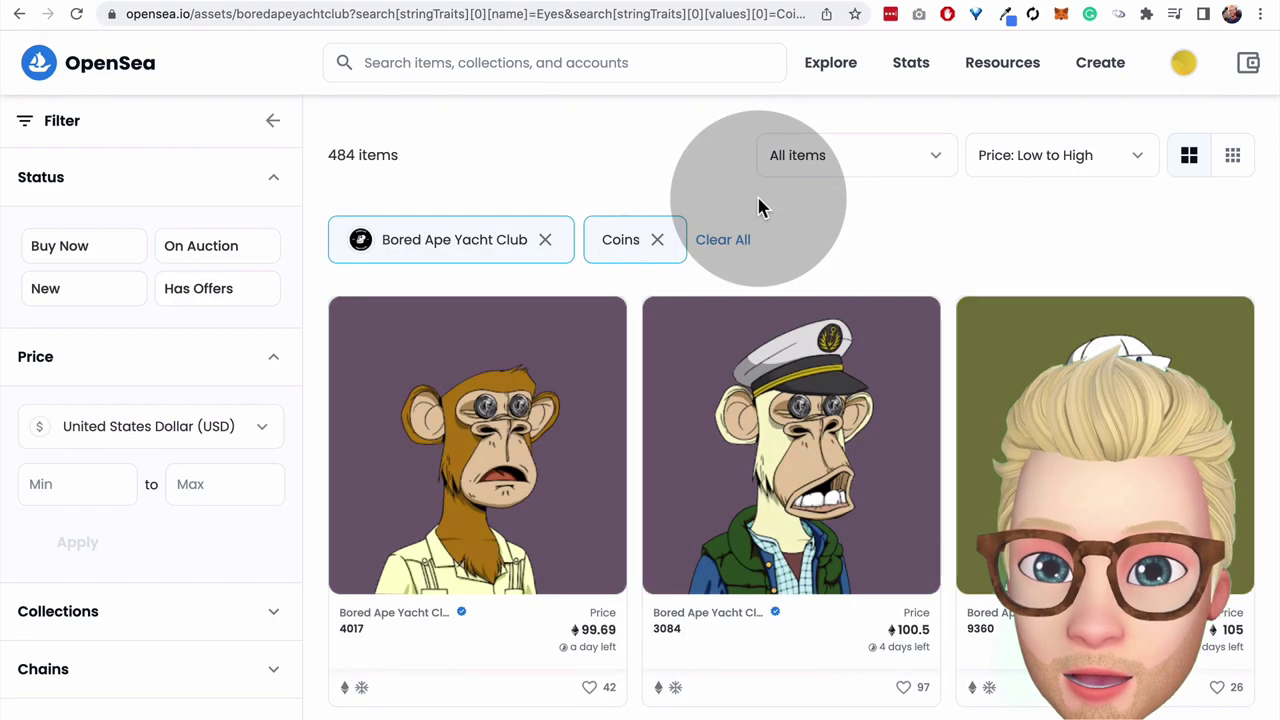
{"action": "scroll", "coordinate": [853, 288], "scroll_direction": "down", "scroll_amount": 1}
{"action": "scroll", "coordinate": [853, 288], "scroll_direction": "down", "scroll_amount": 5}
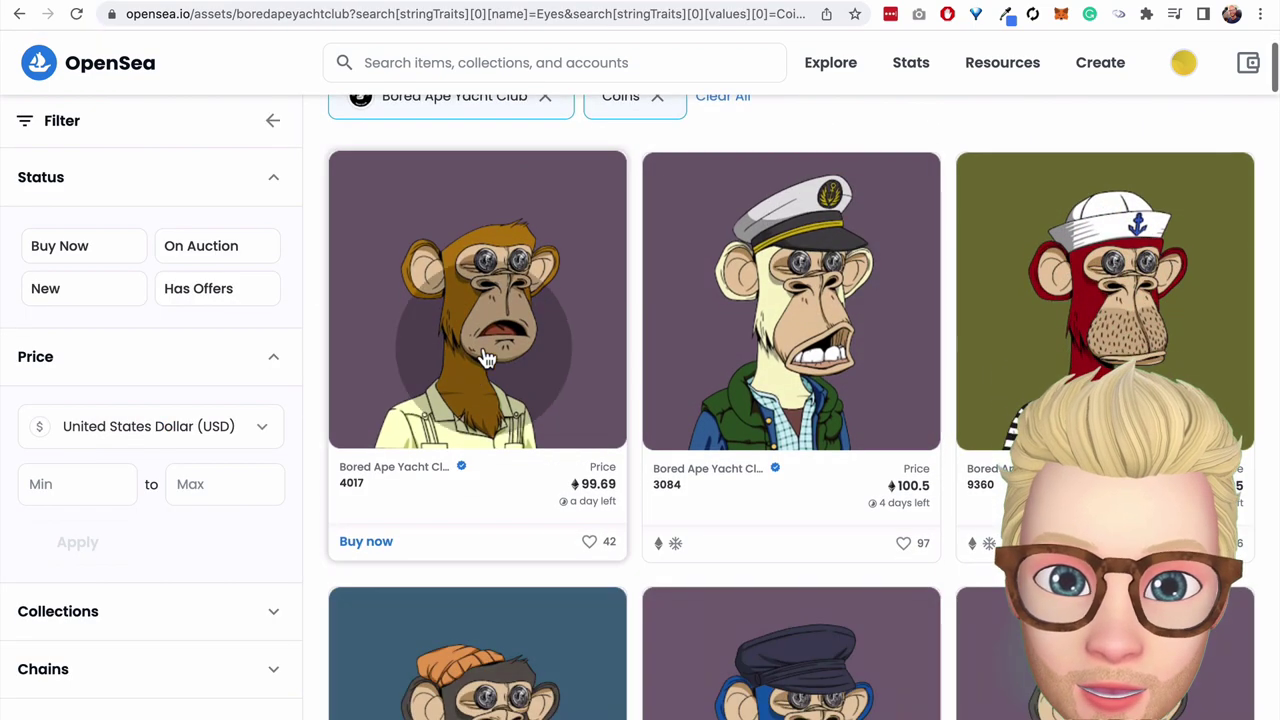
{"action": "scroll", "coordinate": [1125, 333], "scroll_direction": "down", "scroll_amount": 10}
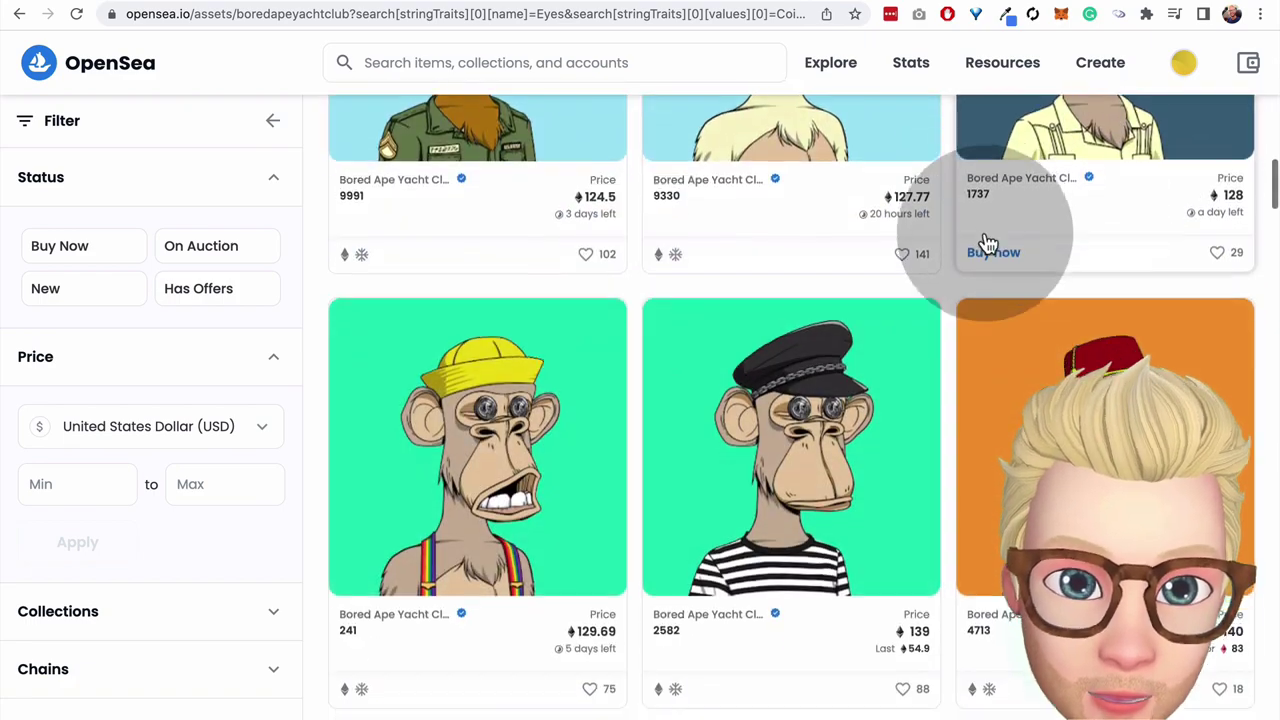
{"action": "scroll", "coordinate": [986, 249], "scroll_direction": "down", "scroll_amount": 5}
{"action": "scroll", "coordinate": [988, 244], "scroll_direction": "up", "scroll_amount": 10}
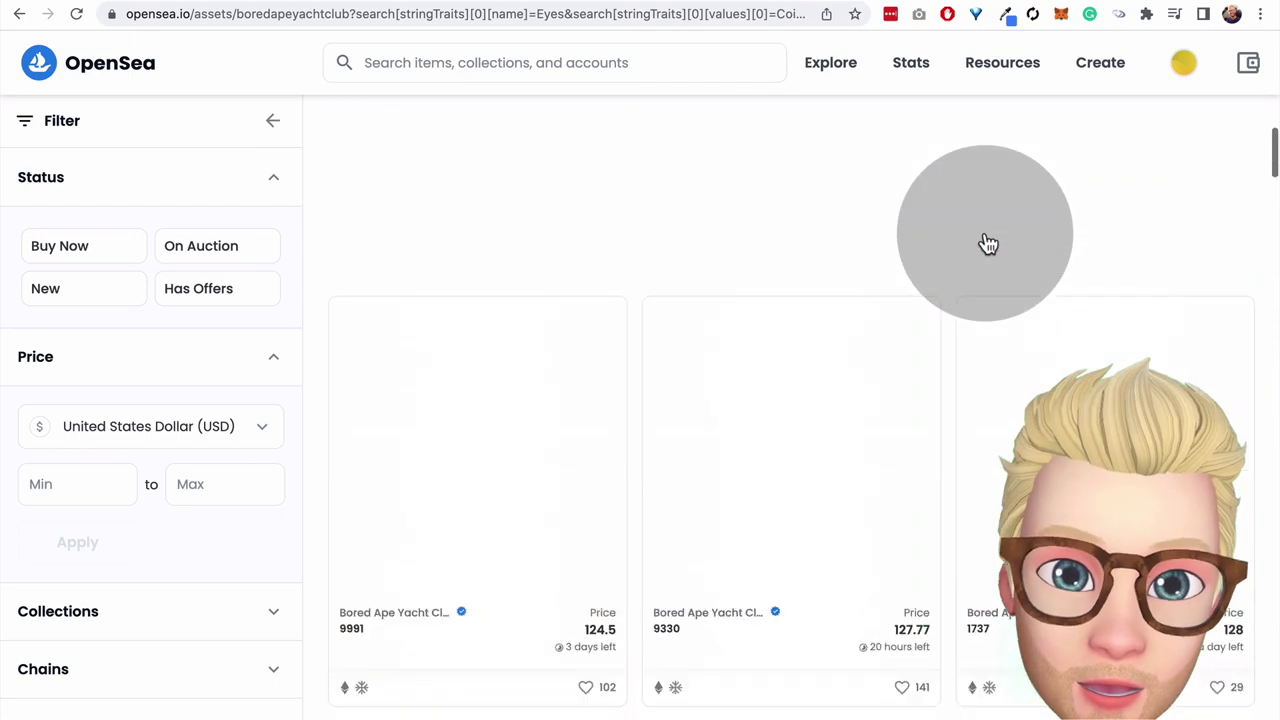
{"action": "scroll", "coordinate": [986, 240], "scroll_direction": "up", "scroll_amount": 4}
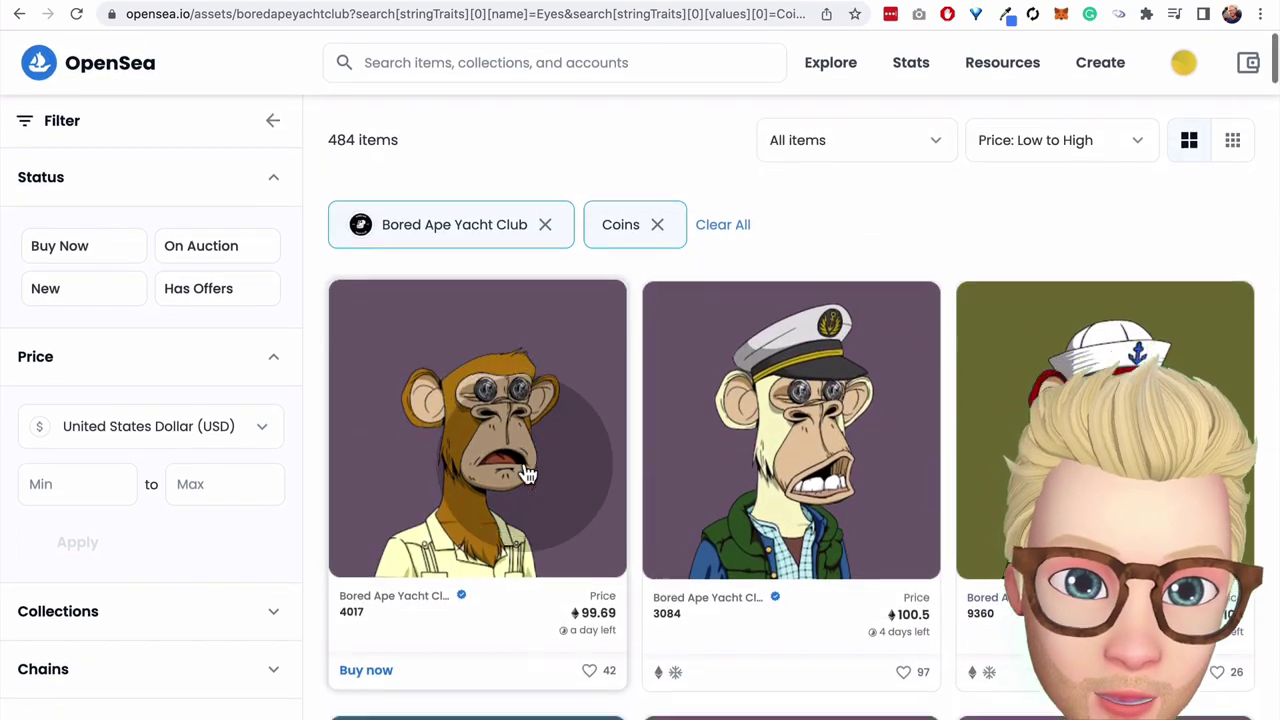
{"action": "scroll", "coordinate": [930, 380], "scroll_direction": "down", "scroll_amount": 10}
{"action": "scroll", "coordinate": [943, 377], "scroll_direction": "up", "scroll_amount": 10}
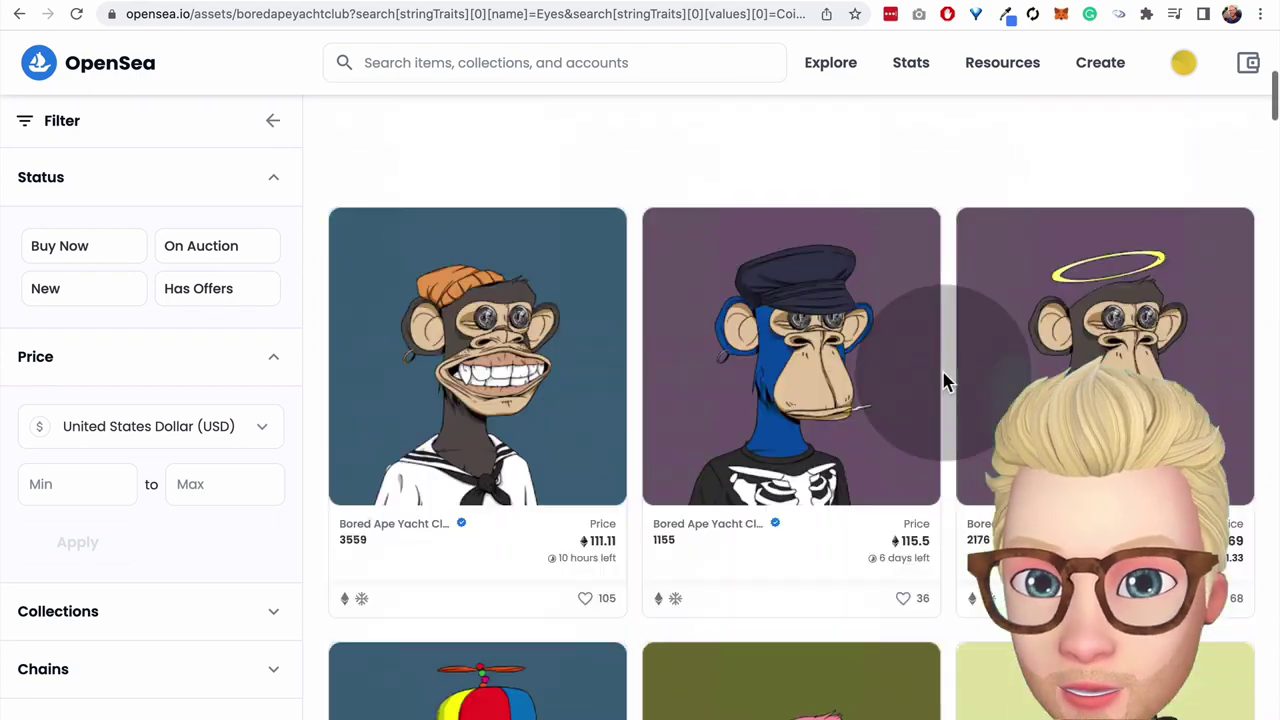
{"action": "scroll", "coordinate": [695, 398], "scroll_direction": "down", "scroll_amount": 1}
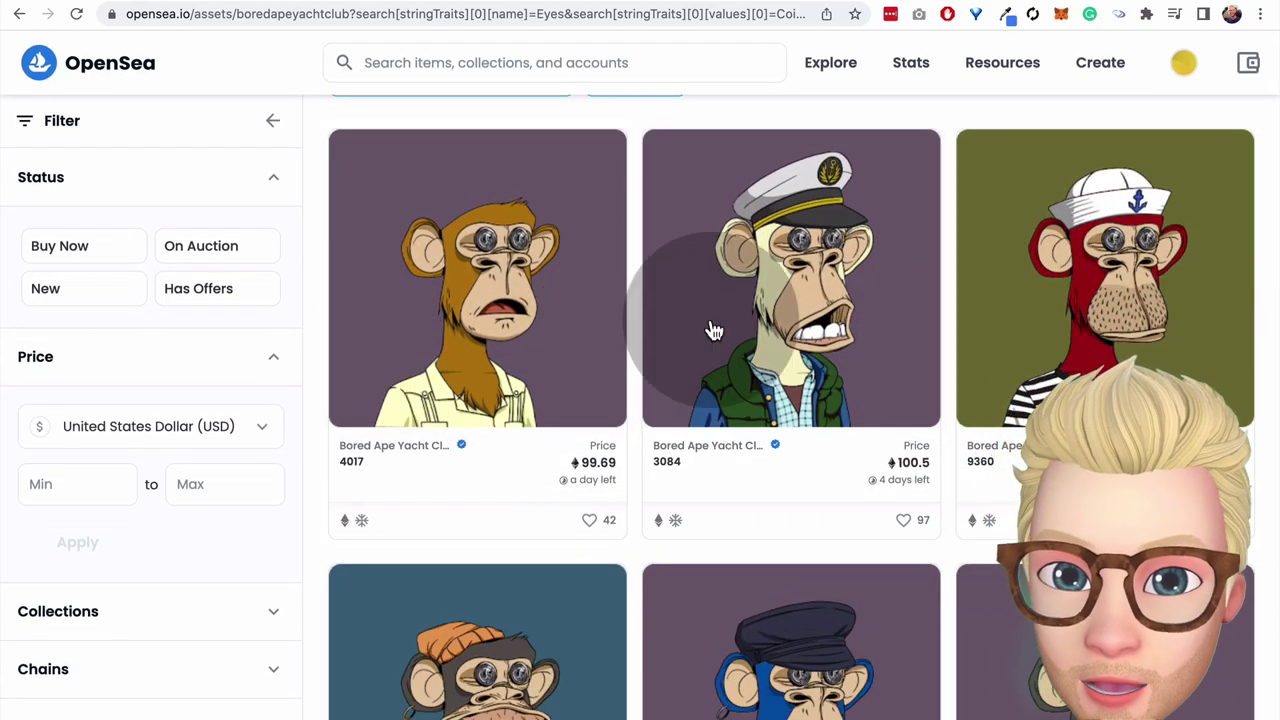
{"action": "scroll", "coordinate": [645, 380], "scroll_direction": "up", "scroll_amount": 1}
{"action": "scroll", "coordinate": [640, 382], "scroll_direction": "up", "scroll_amount": 3}
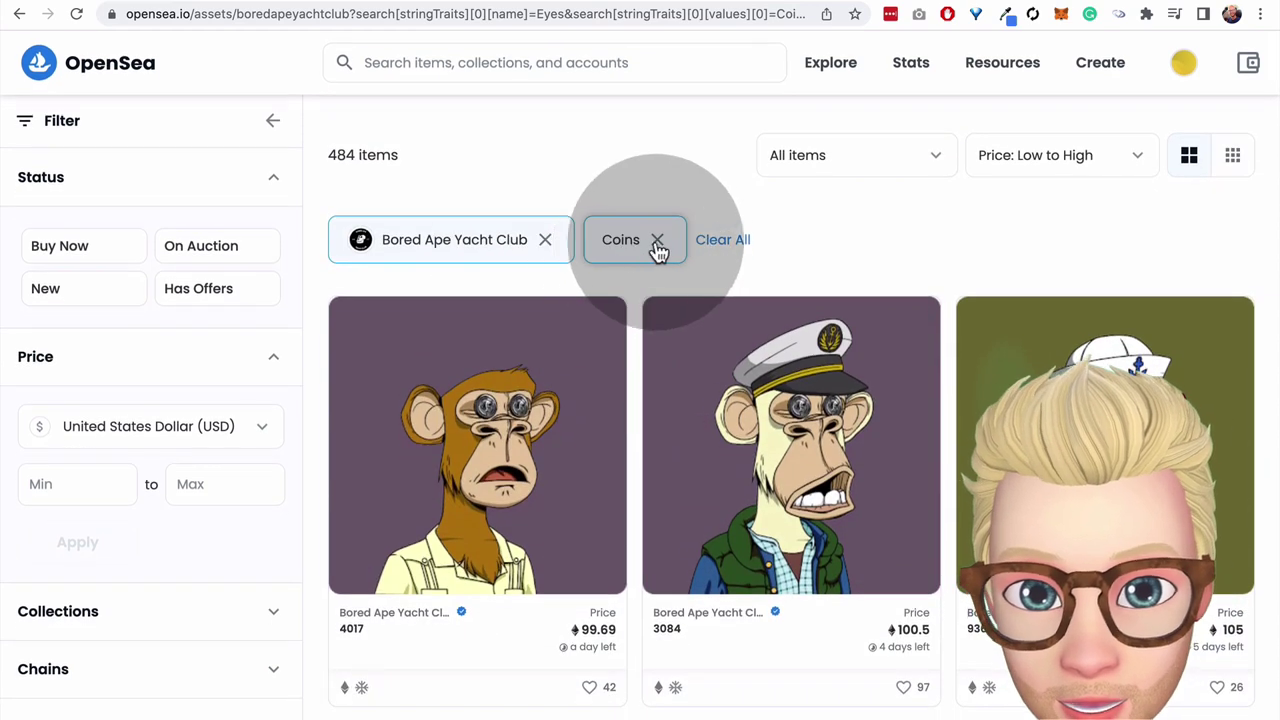
- Remove the Coins trait filter and filter the Bored Ape Yacht Club items by Bored eyes instead
{"action": "left_click", "coordinate": [657, 243]}
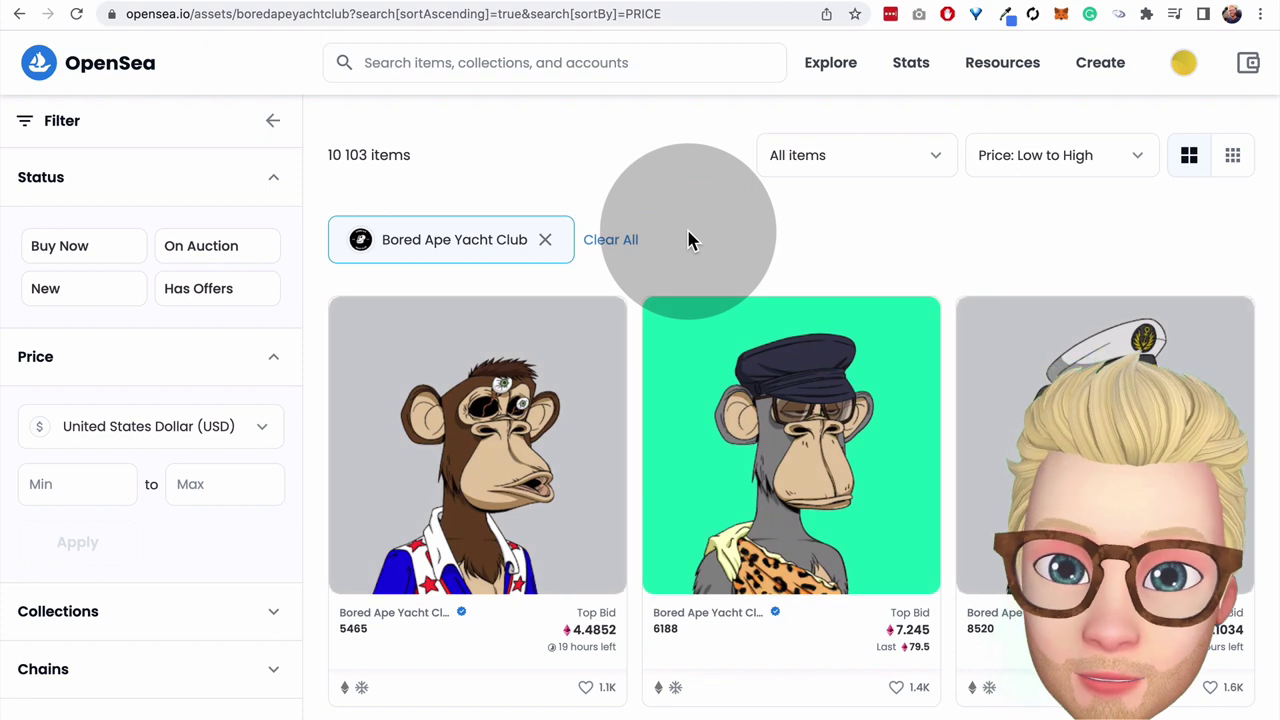
{"action": "scroll", "coordinate": [512, 283], "scroll_direction": "down", "scroll_amount": 2}
{"action": "scroll", "coordinate": [190, 330], "scroll_direction": "down", "scroll_amount": 3}
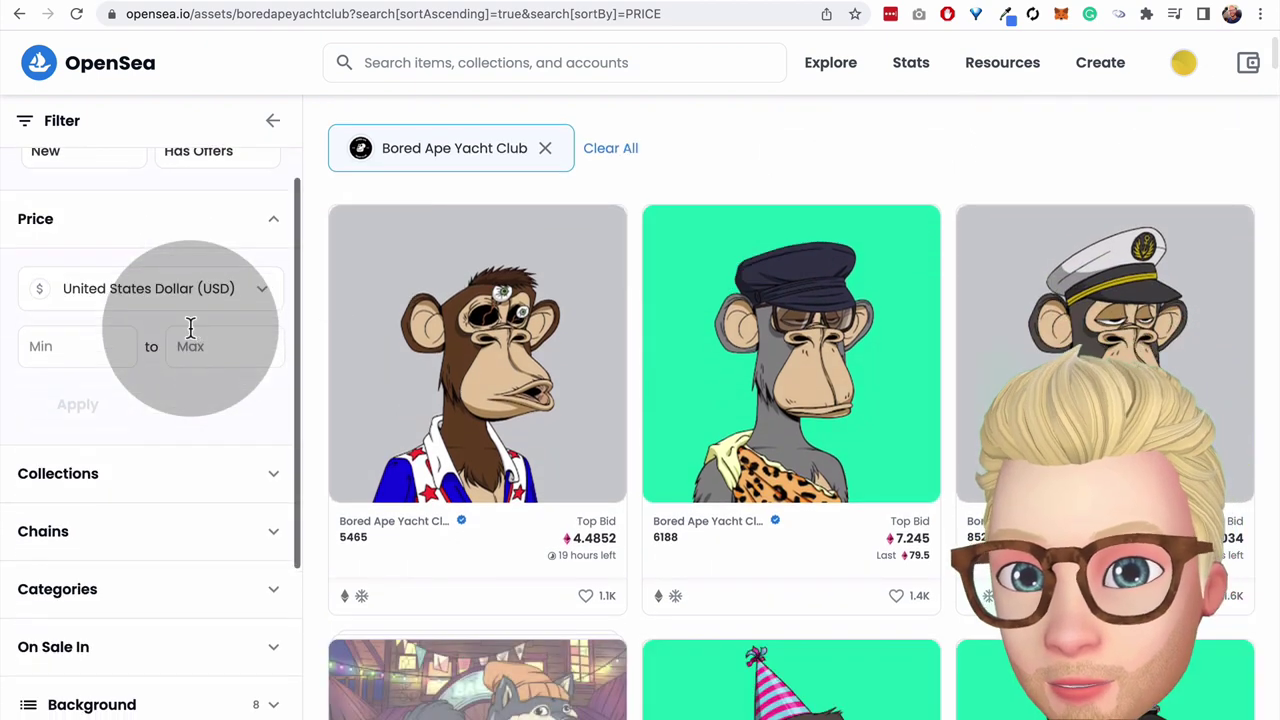
{"action": "scroll", "coordinate": [190, 330], "scroll_direction": "down", "scroll_amount": 4}
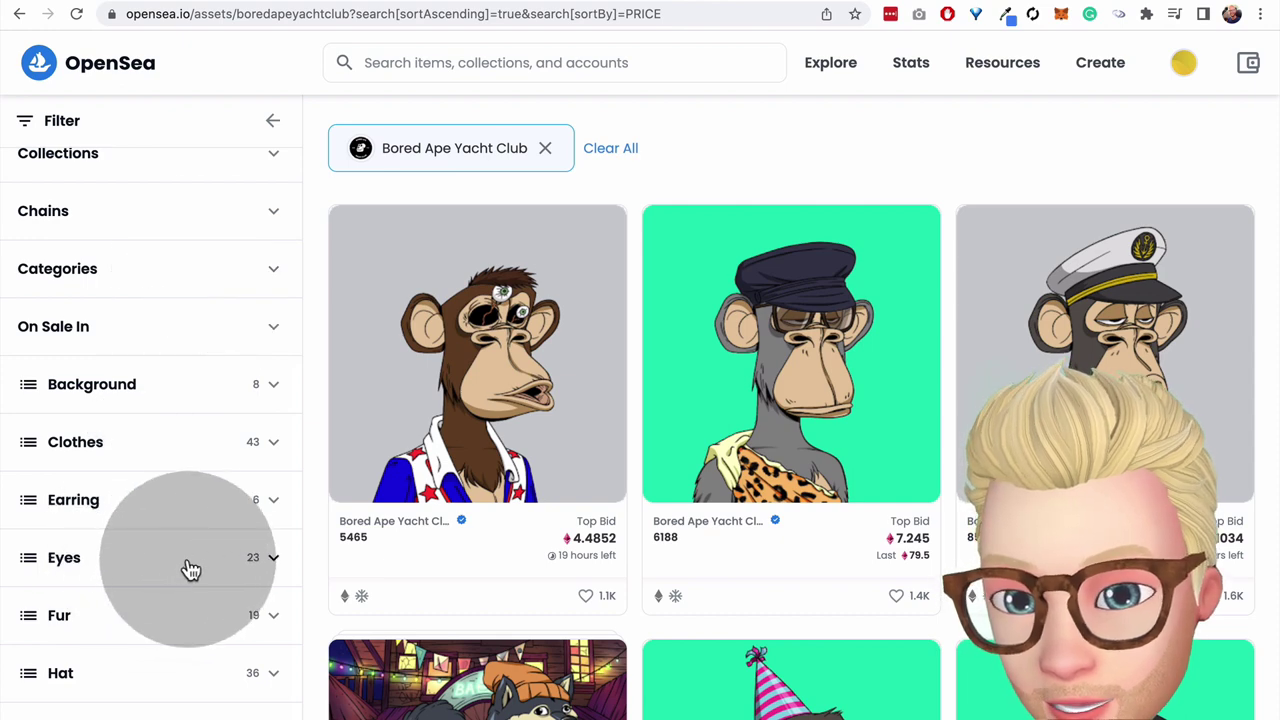
{"action": "scroll", "coordinate": [230, 386], "scroll_direction": "down", "scroll_amount": 3}
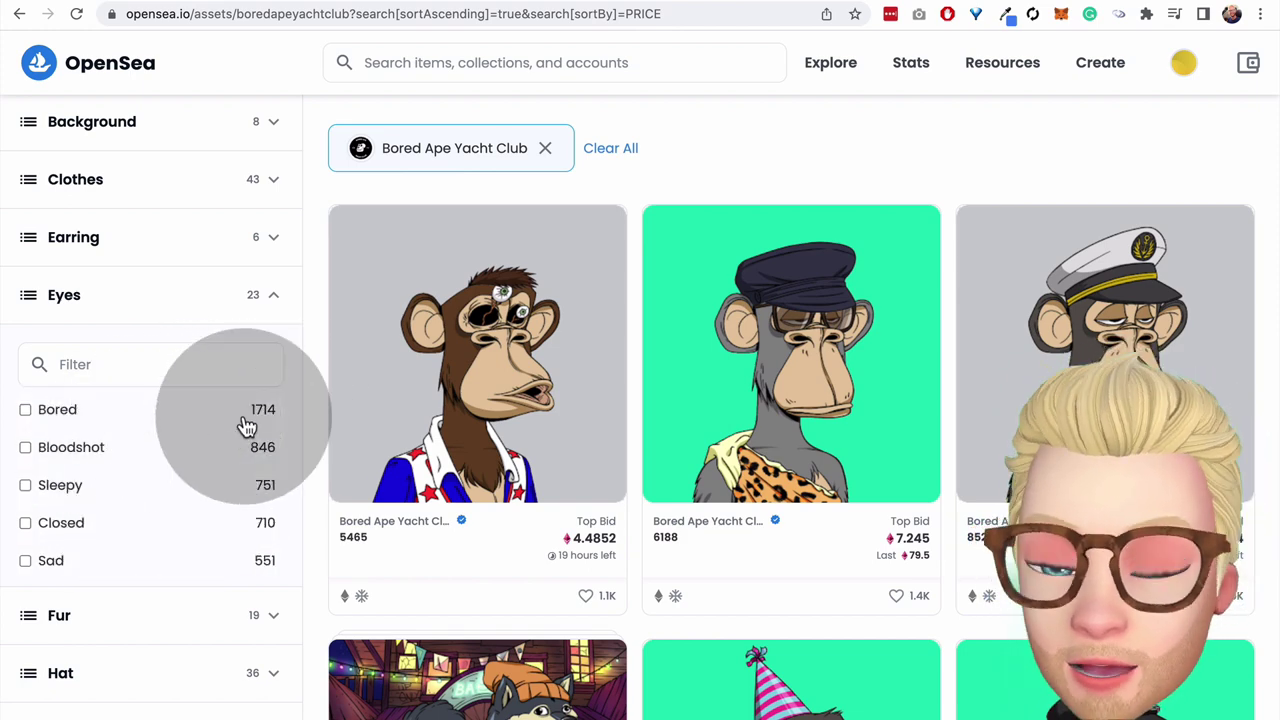
{"action": "left_click", "coordinate": [25, 412]}
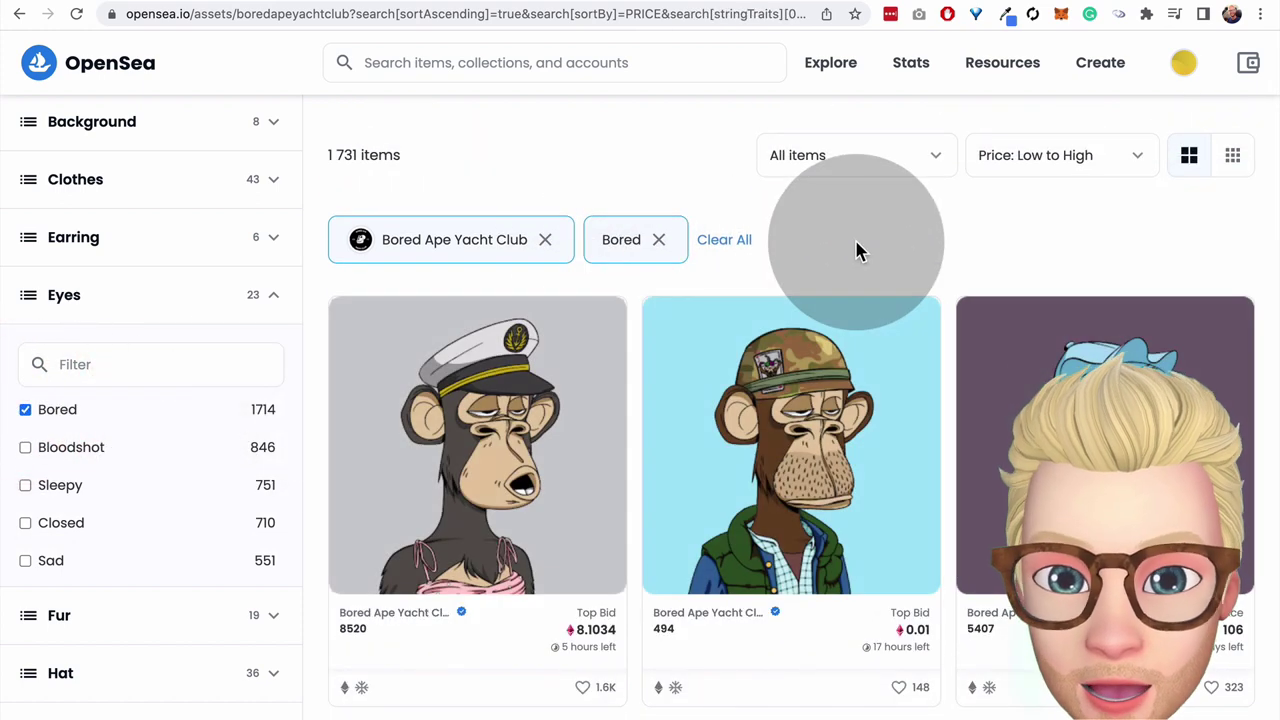
- Compare the artwork and prices of the Bored Ape Yacht Club items that have Bored eyes
{"action": "scroll", "coordinate": [780, 270], "scroll_direction": "down", "scroll_amount": 2}
{"action": "scroll", "coordinate": [866, 277], "scroll_direction": "down", "scroll_amount": 3}
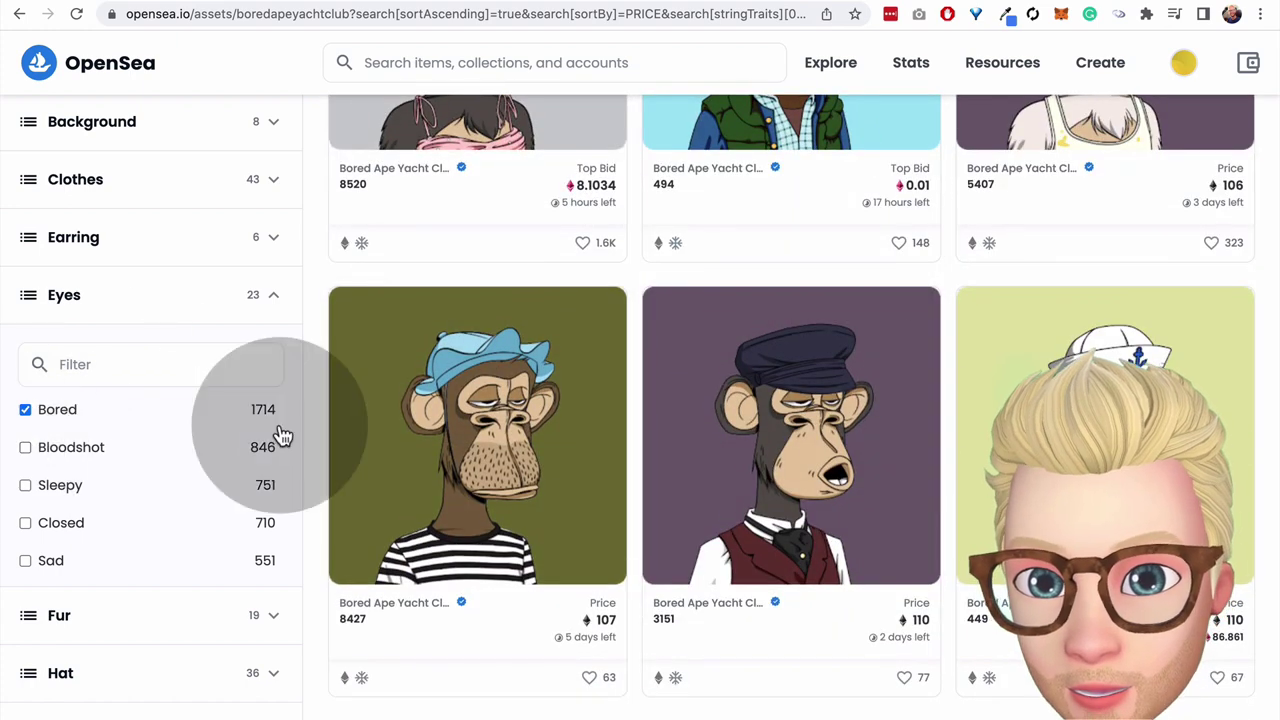
{"action": "scroll", "coordinate": [450, 380], "scroll_direction": "down", "scroll_amount": 1}
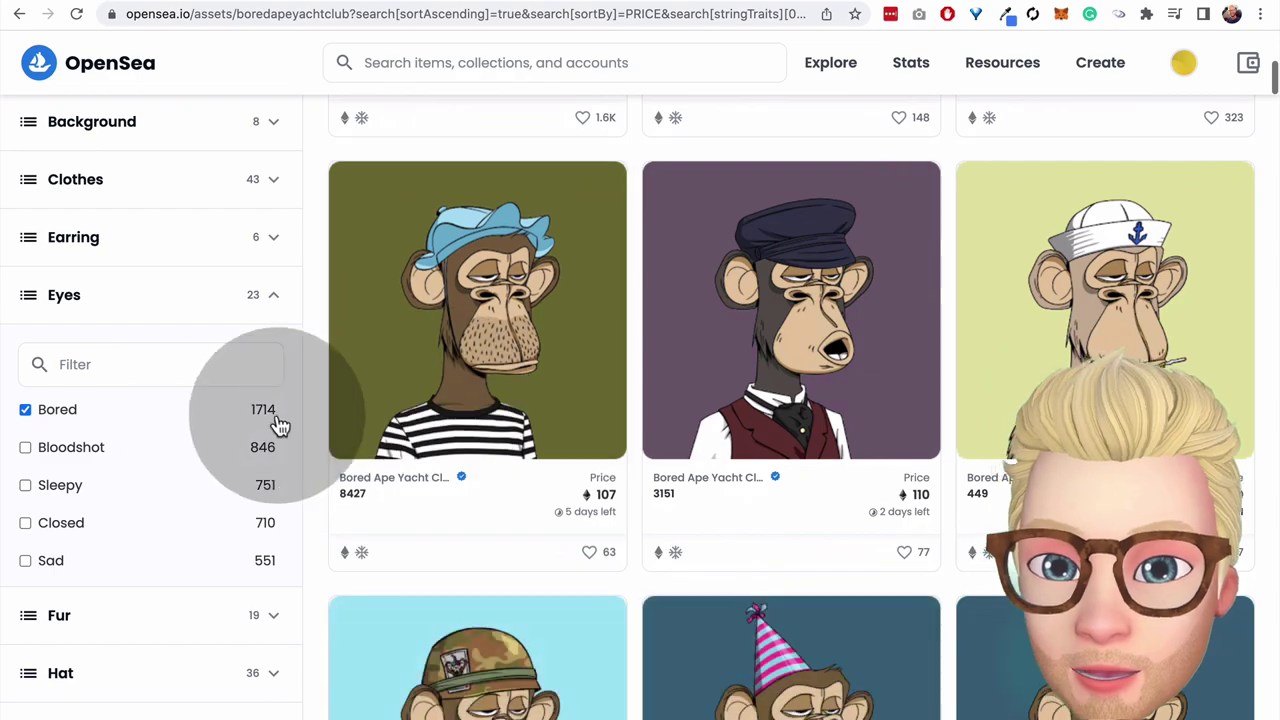
{"action": "scroll", "coordinate": [522, 398], "scroll_direction": "down", "scroll_amount": 3}
{"action": "scroll", "coordinate": [363, 386], "scroll_direction": "up", "scroll_amount": 4}
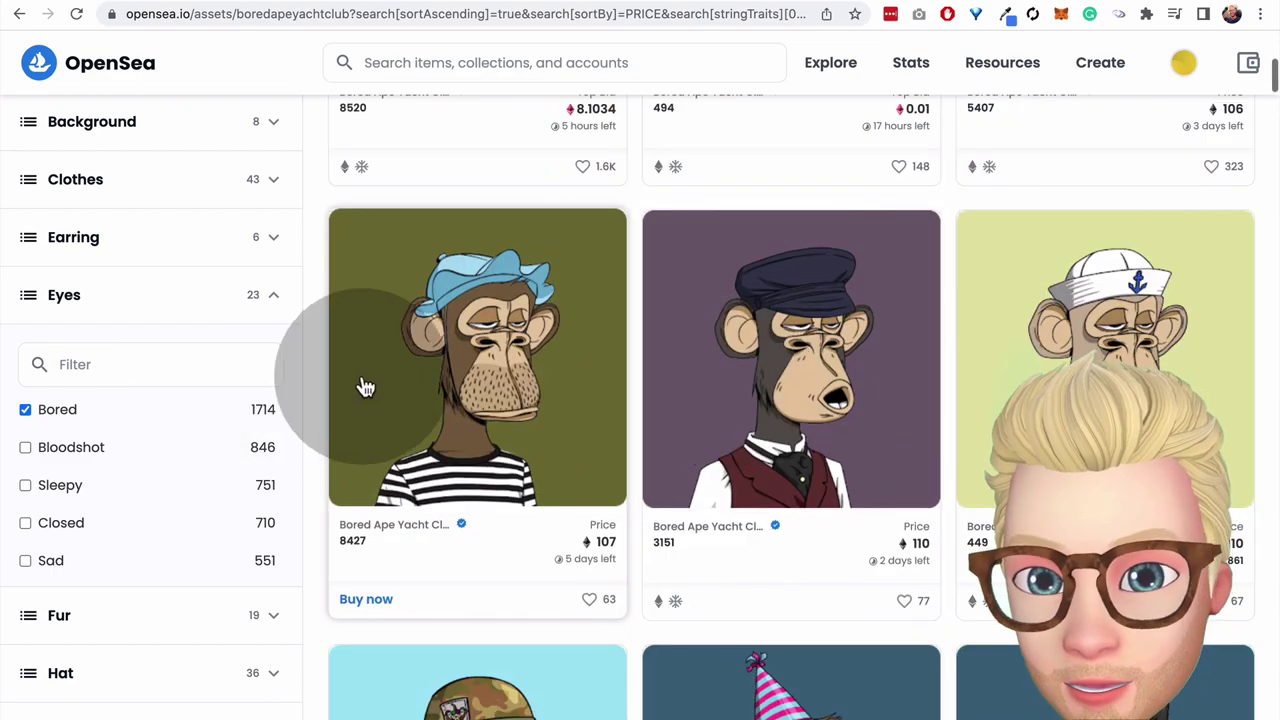
{"action": "scroll", "coordinate": [675, 475], "scroll_direction": "up", "scroll_amount": 4}
{"action": "scroll", "coordinate": [675, 475], "scroll_direction": "down", "scroll_amount": 6}
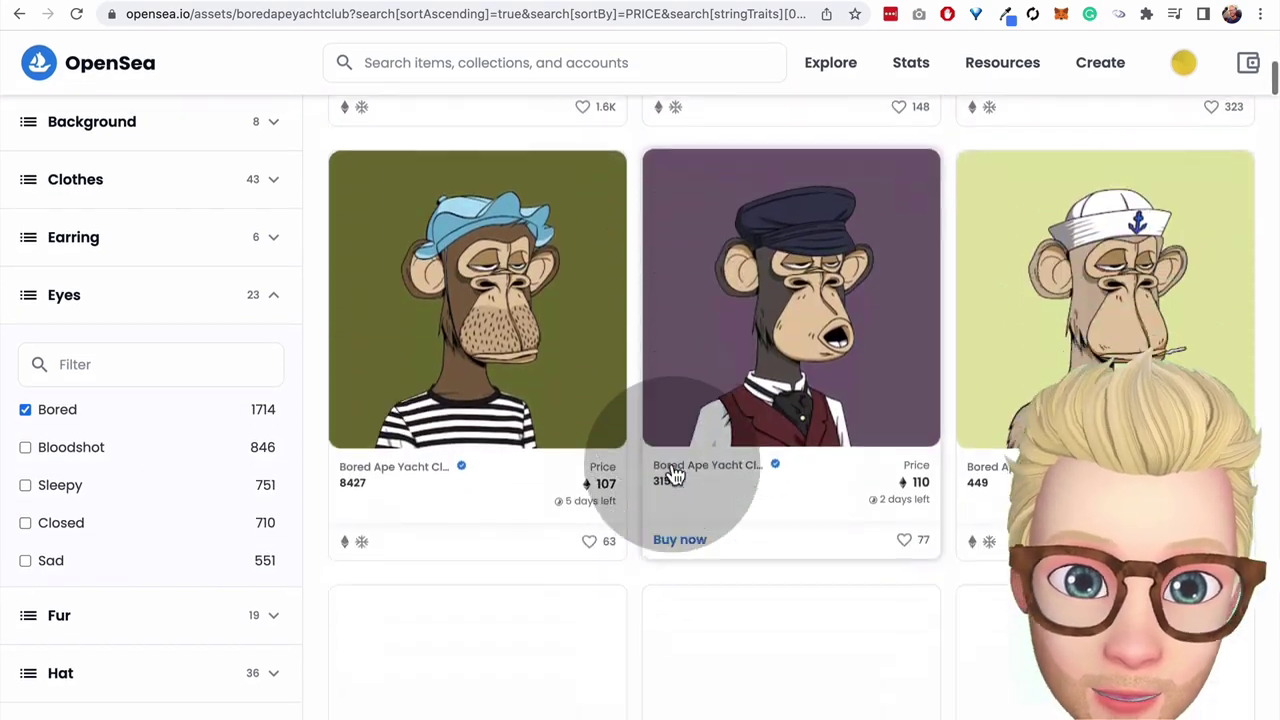
{"action": "scroll", "coordinate": [950, 390], "scroll_direction": "up", "scroll_amount": 4}
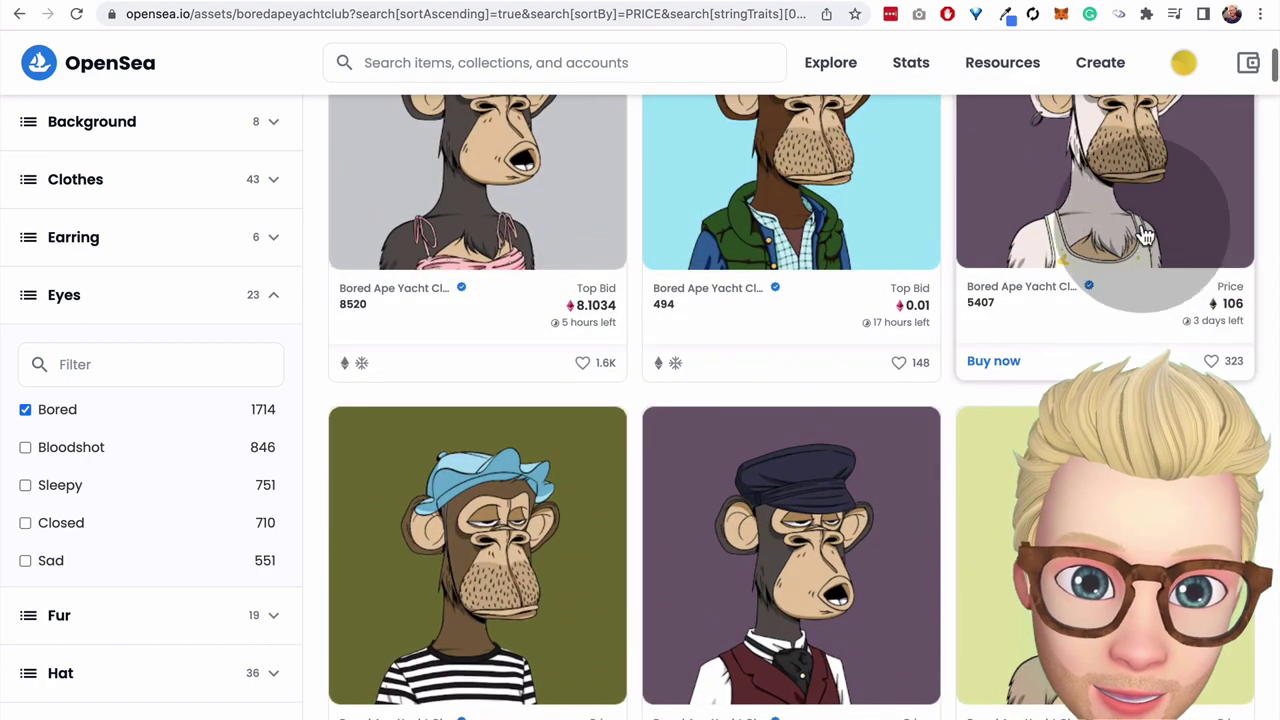
{"action": "scroll", "coordinate": [909, 589], "scroll_direction": "down", "scroll_amount": 3}
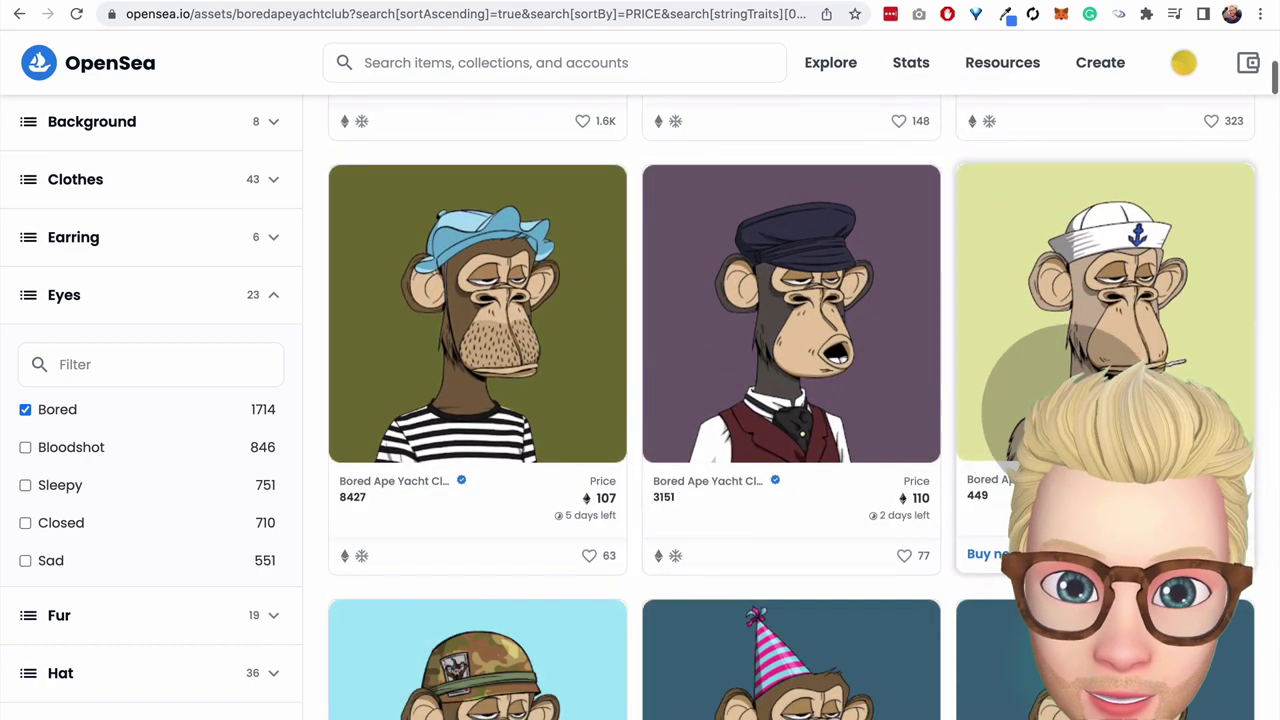
{"action": "scroll", "coordinate": [731, 303], "scroll_direction": "down", "scroll_amount": 10}
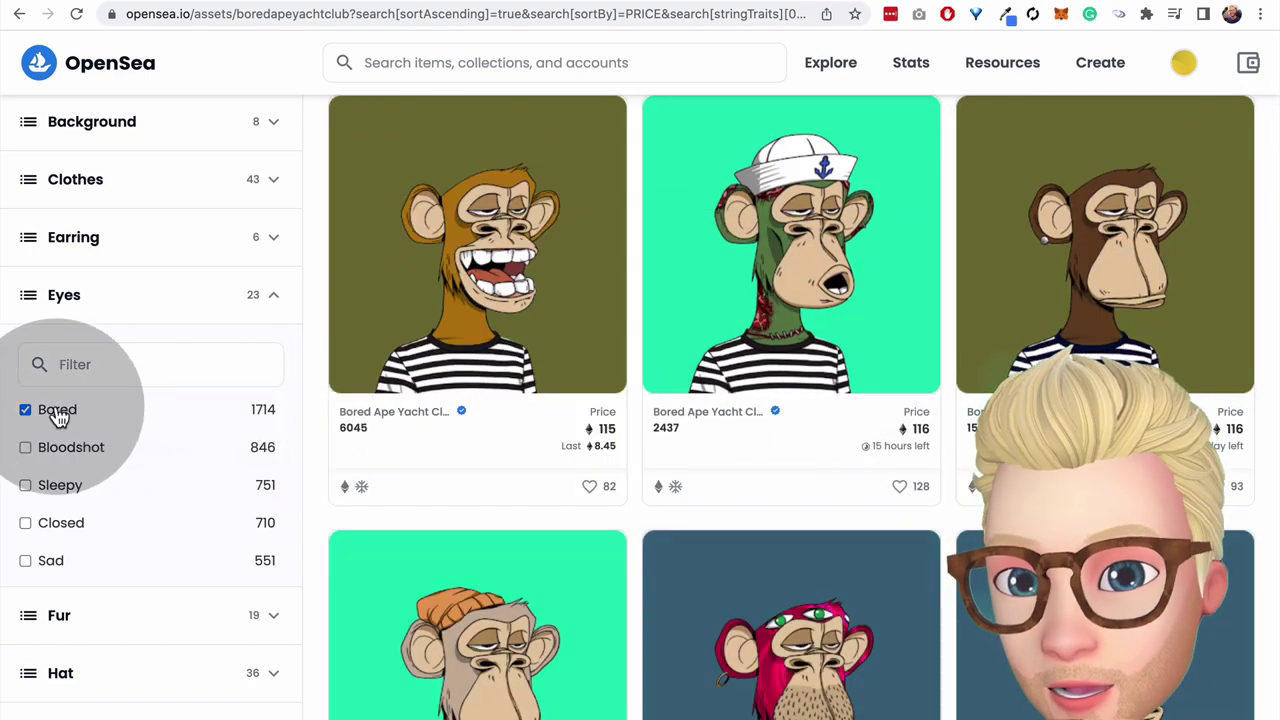
- Replace the Bored eyes filter with Laser Eyes for the Bored Ape Yacht Club items
{"action": "left_click", "coordinate": [58, 411]}
{"action": "scroll", "coordinate": [155, 440], "scroll_direction": "down", "scroll_amount": 1}
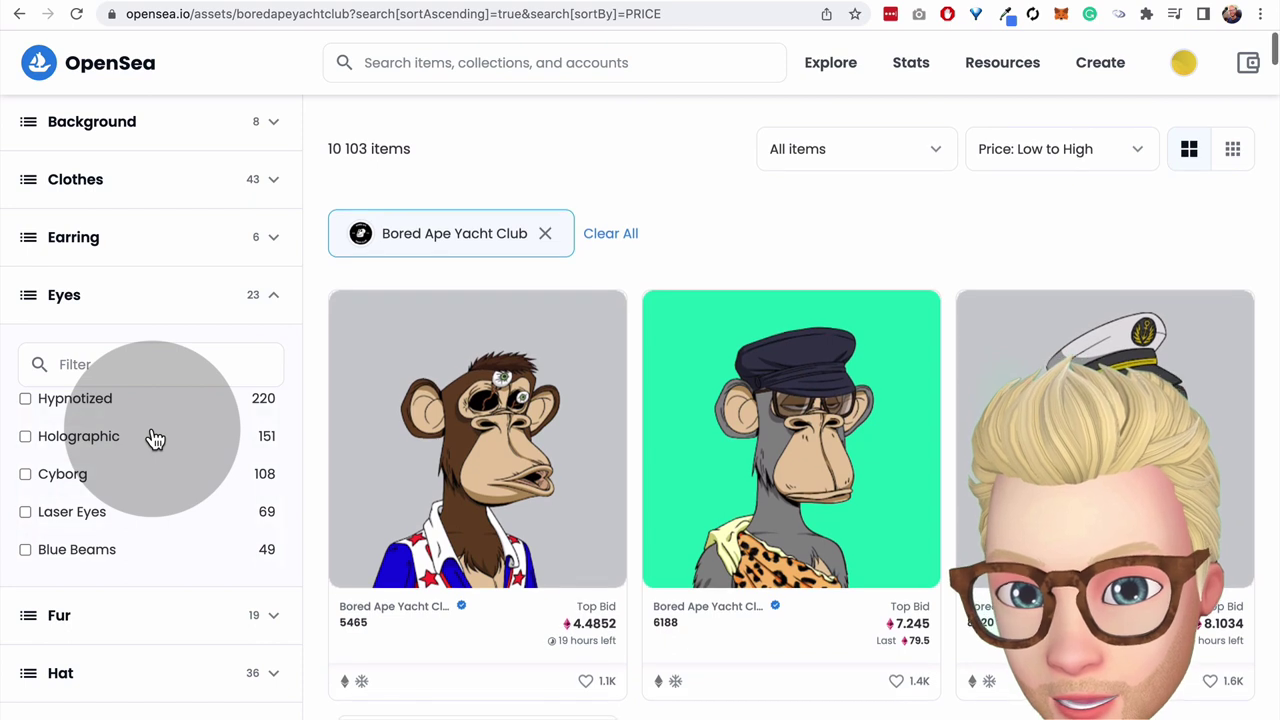
{"action": "left_click", "coordinate": [62, 521]}
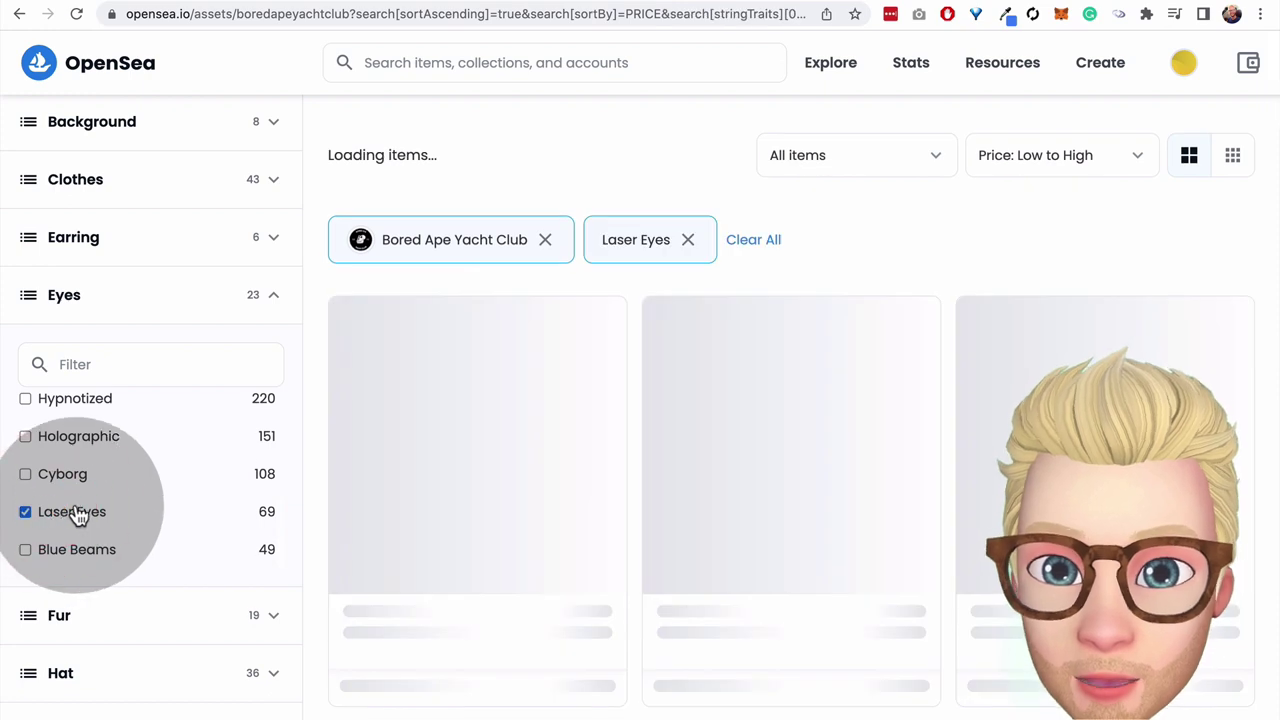
- Flip between the two NFTs in the "Best value laser combo" bundle to see what it includes
{"action": "scroll", "coordinate": [680, 375], "scroll_direction": "down", "scroll_amount": 2}
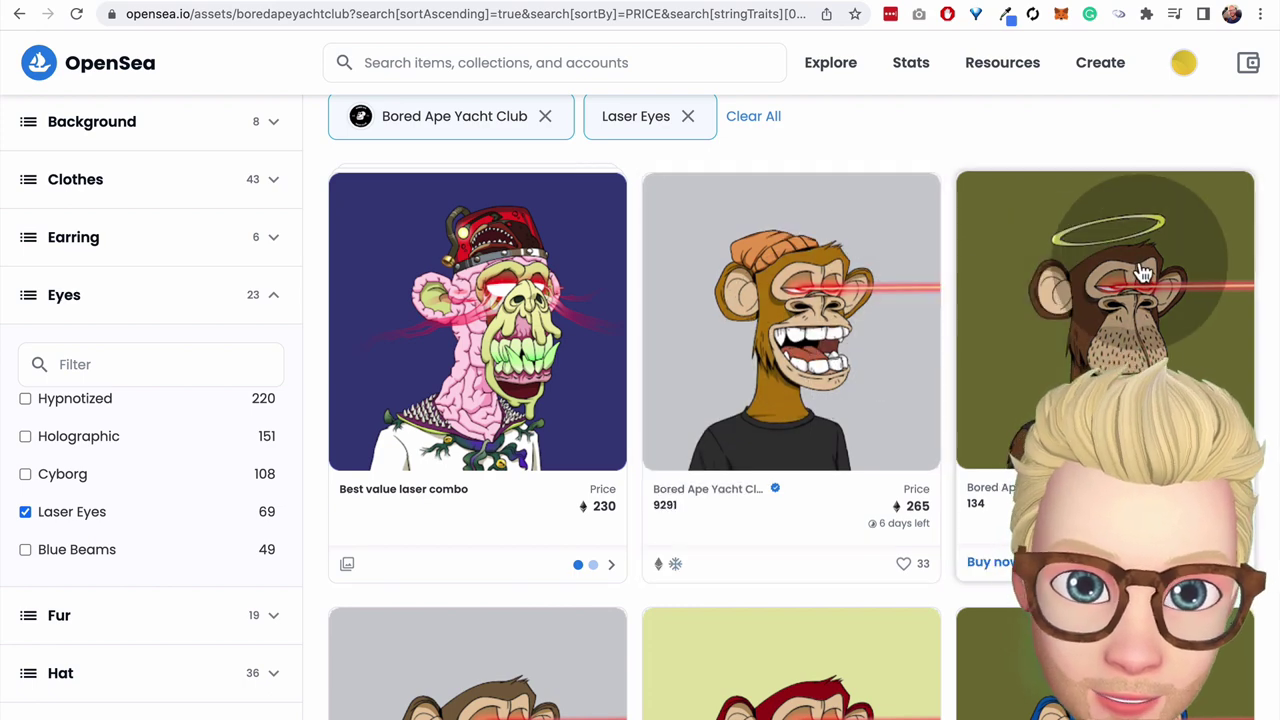
{"action": "scroll", "coordinate": [575, 480], "scroll_direction": "down", "scroll_amount": 1}
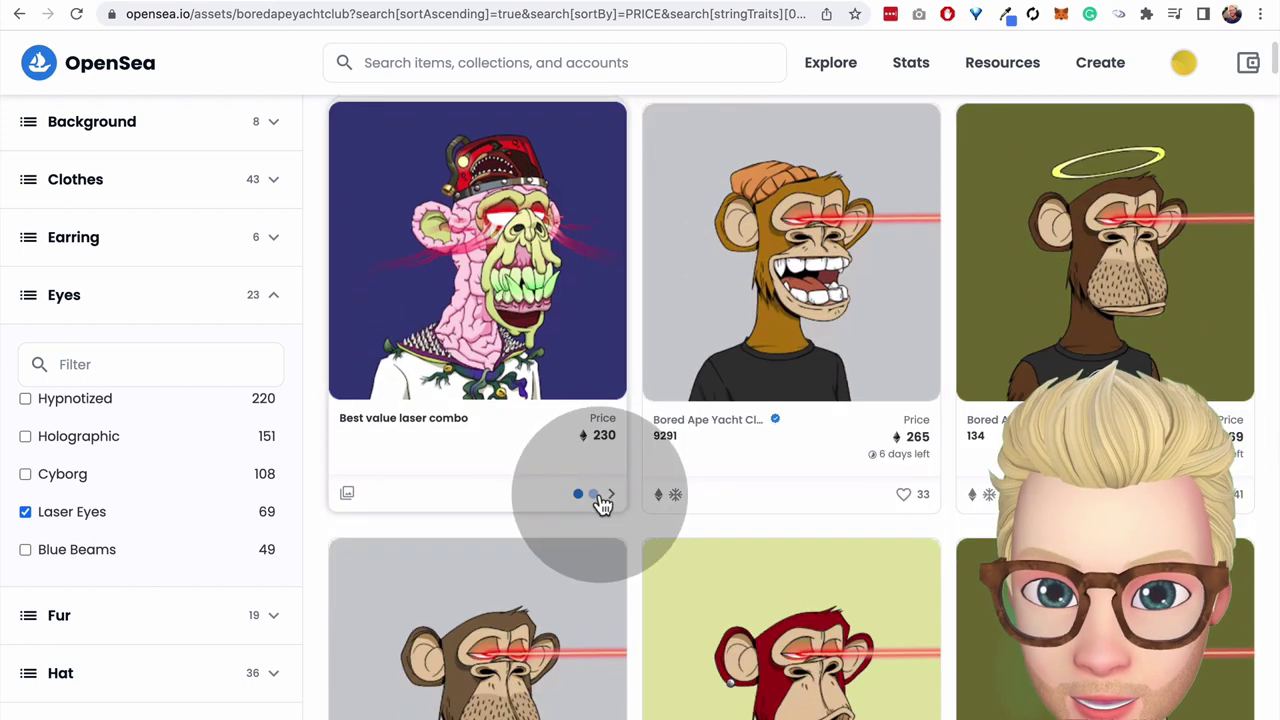
{"action": "left_click", "coordinate": [596, 502]}
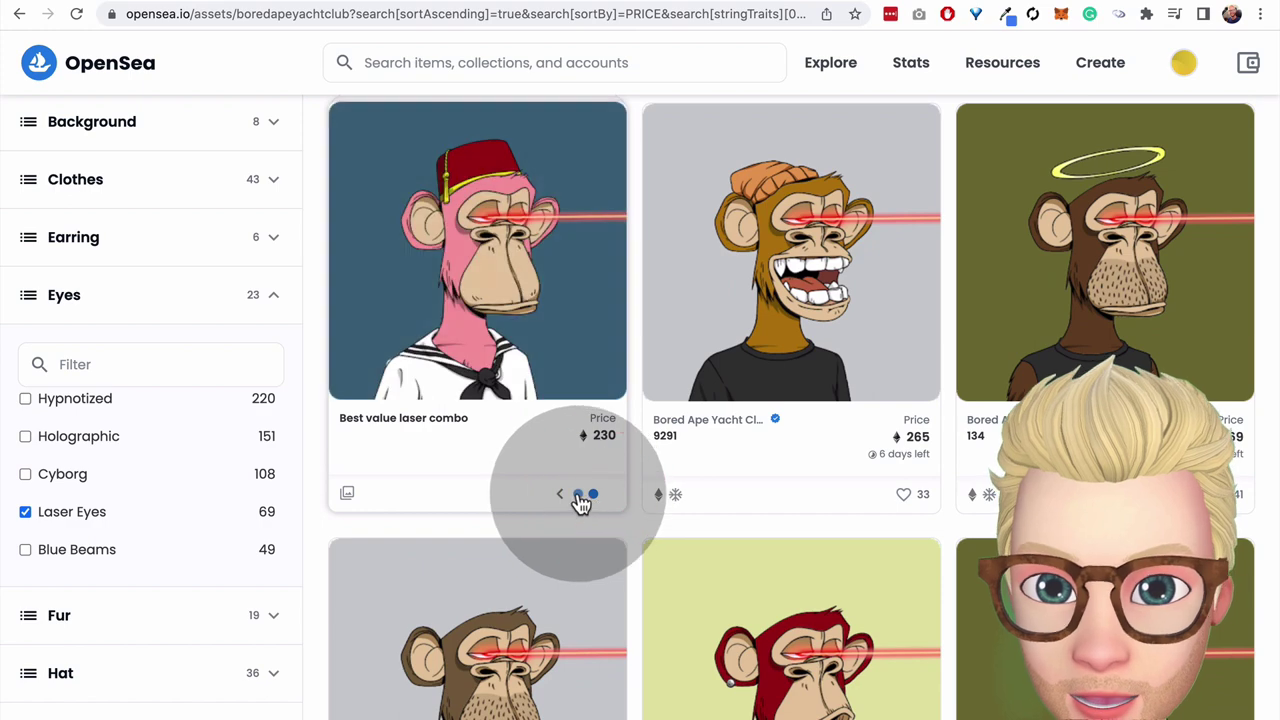
{"action": "left_click", "coordinate": [595, 504]}
{"action": "left_click", "coordinate": [594, 500]}
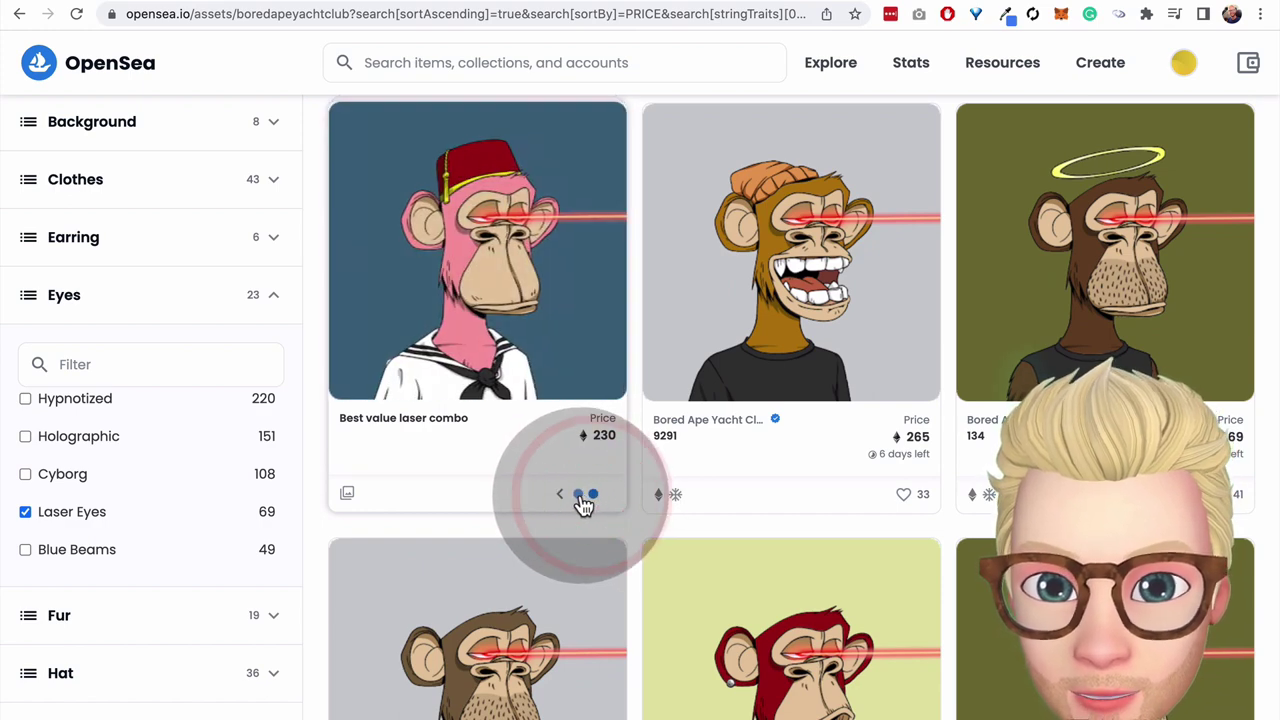
{"action": "left_click", "coordinate": [580, 495]}
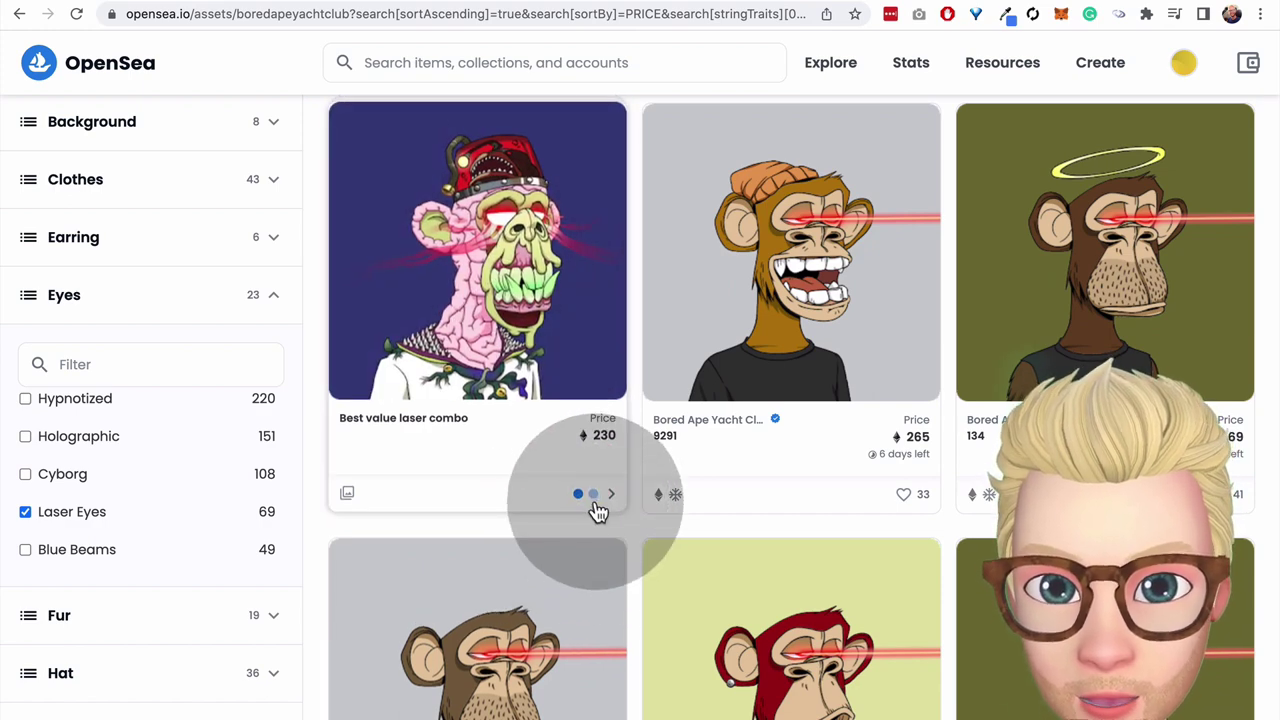
{"action": "left_click", "coordinate": [593, 494]}
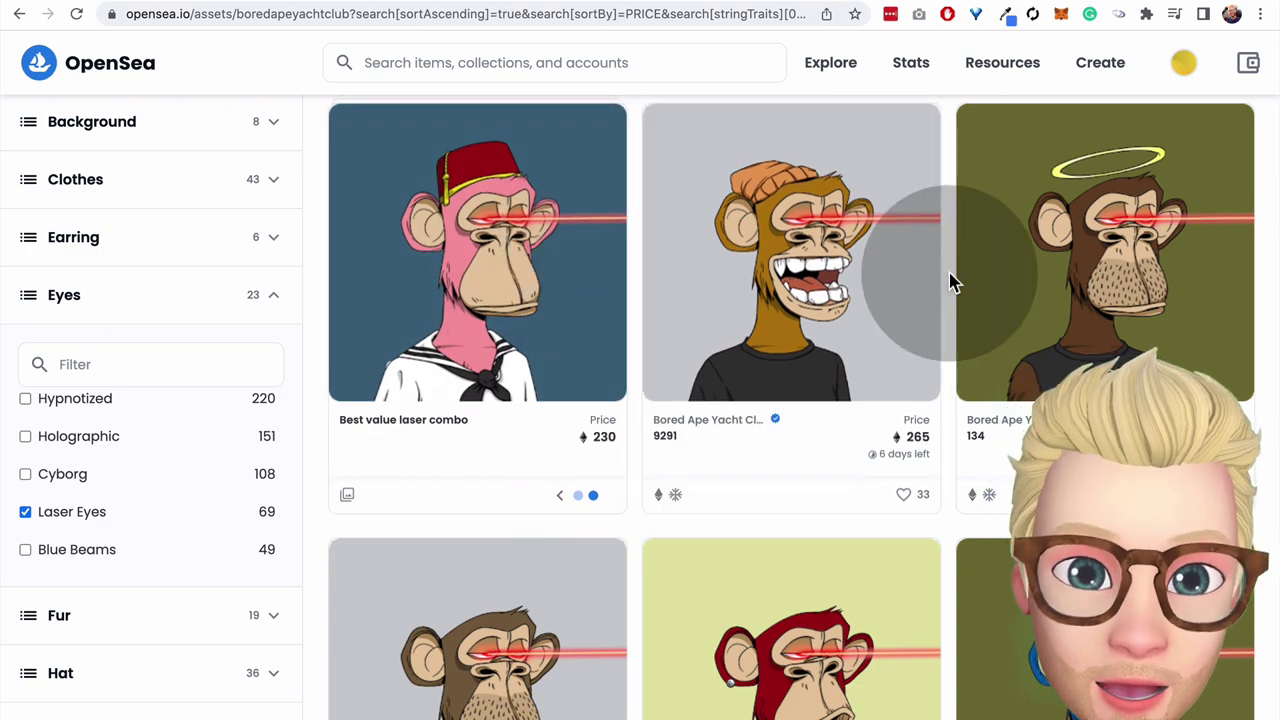
- Compare the prices of the other Bored Ape Yacht Club items with Laser Eyes
{"action": "scroll", "coordinate": [1117, 303], "scroll_direction": "down", "scroll_amount": 6}
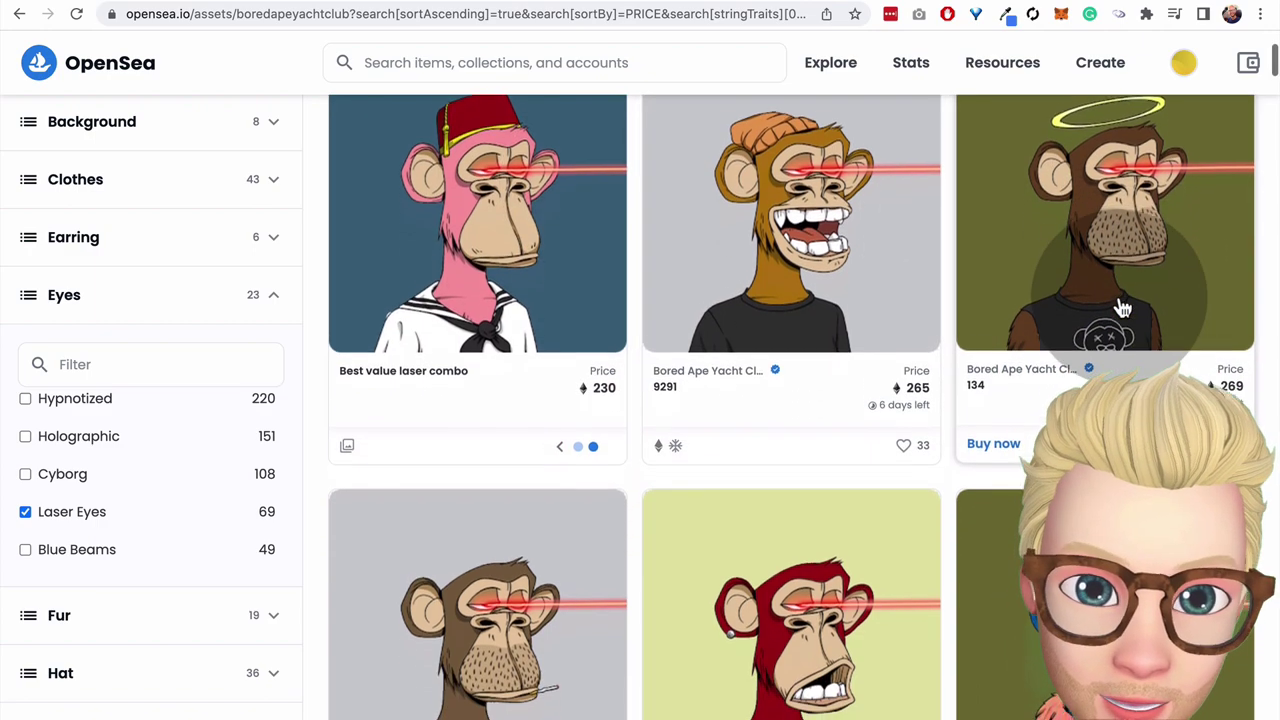
{"action": "scroll", "coordinate": [1122, 307], "scroll_direction": "down", "scroll_amount": 2}
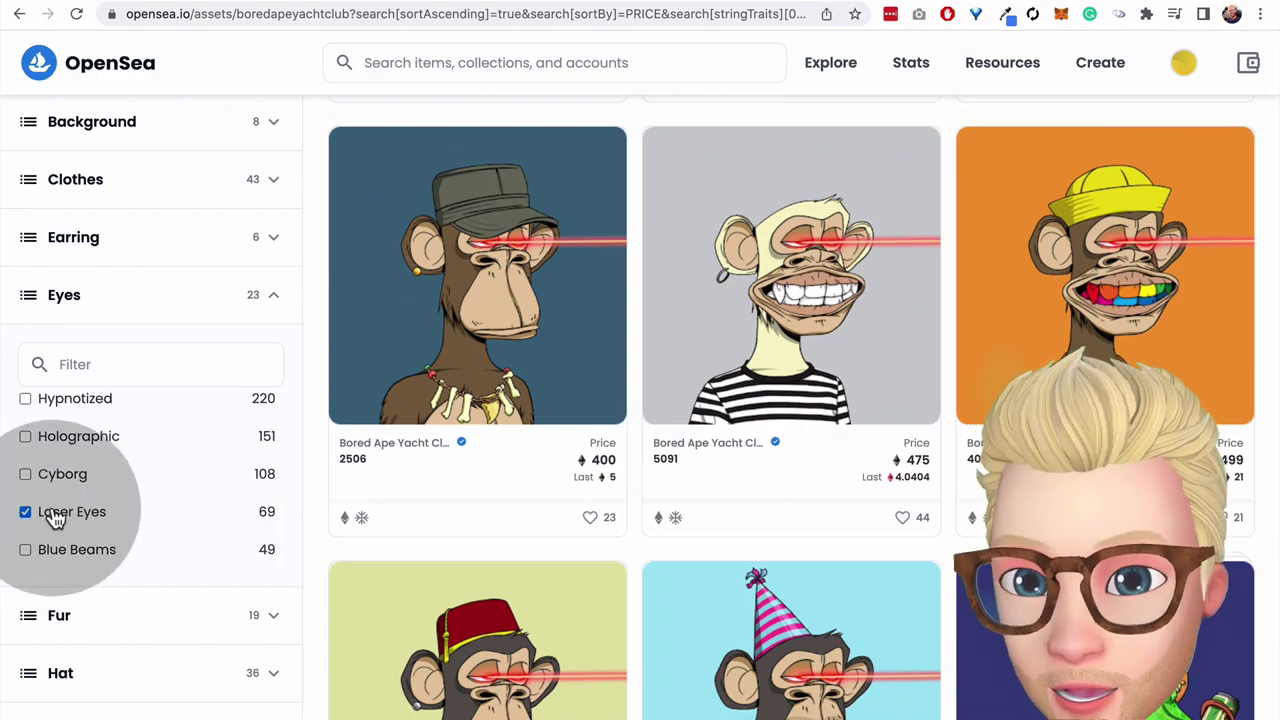
{"action": "scroll", "coordinate": [697, 334], "scroll_direction": "up", "scroll_amount": 4}
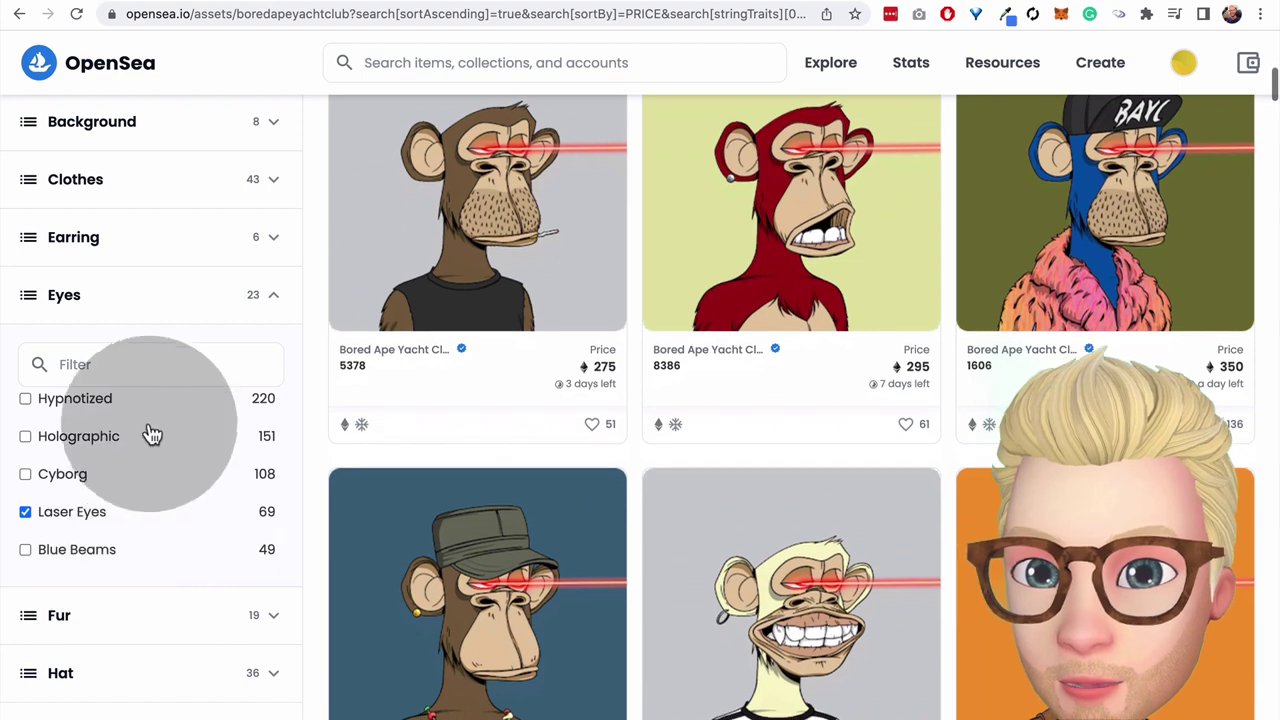
{"action": "scroll", "coordinate": [155, 430], "scroll_direction": "up", "scroll_amount": 1}
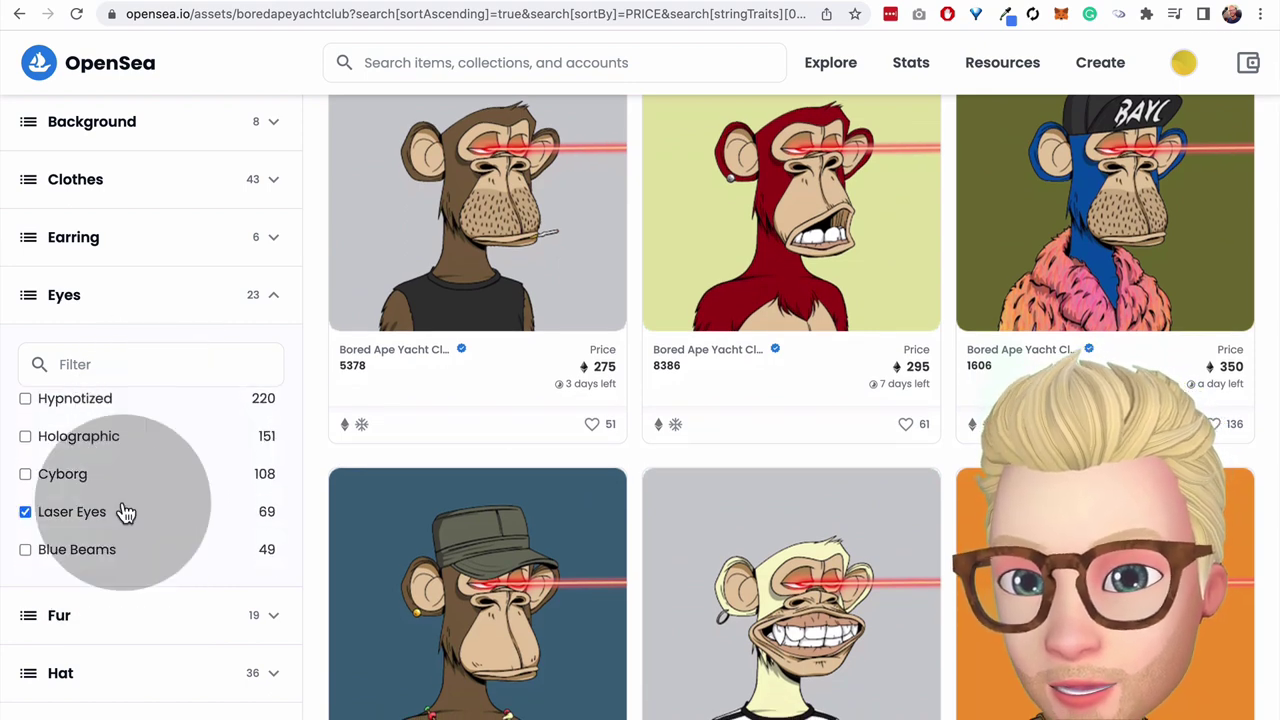
- Narrow the Laser Eyes items further by adding the Solid Gold fur filter
{"action": "left_click", "coordinate": [226, 615]}
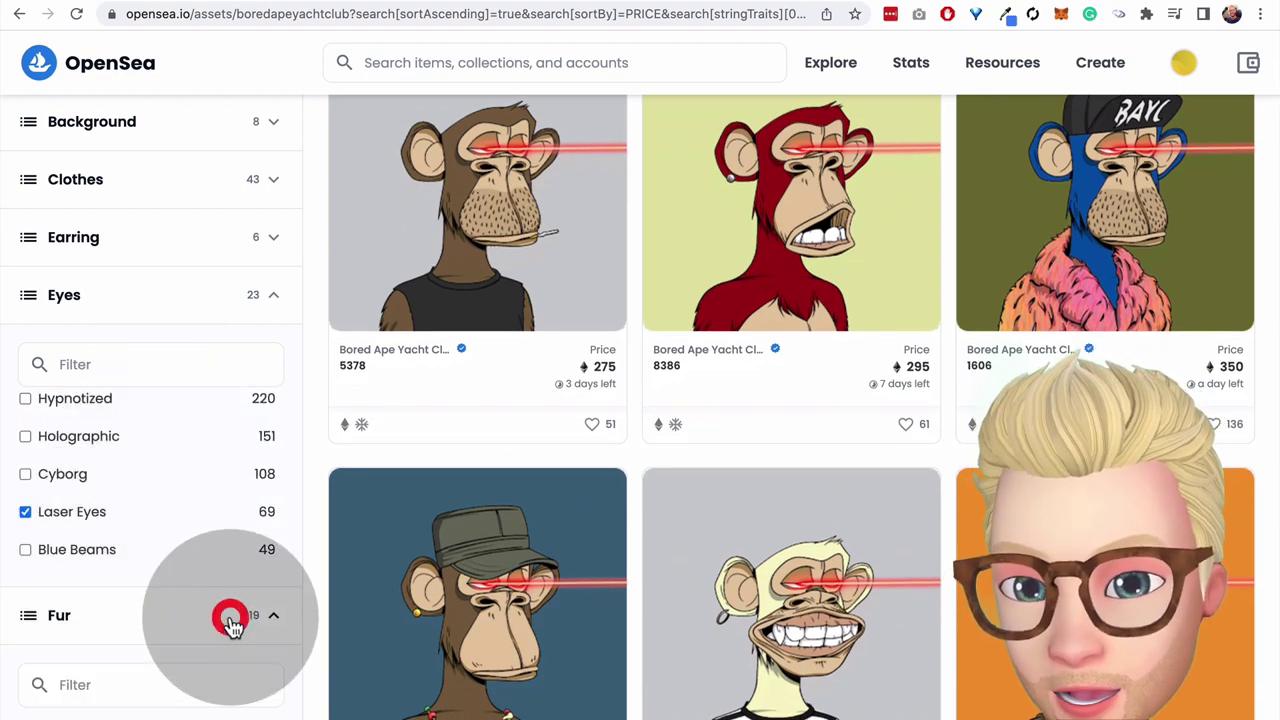
{"action": "scroll", "coordinate": [166, 615], "scroll_direction": "down", "scroll_amount": 3}
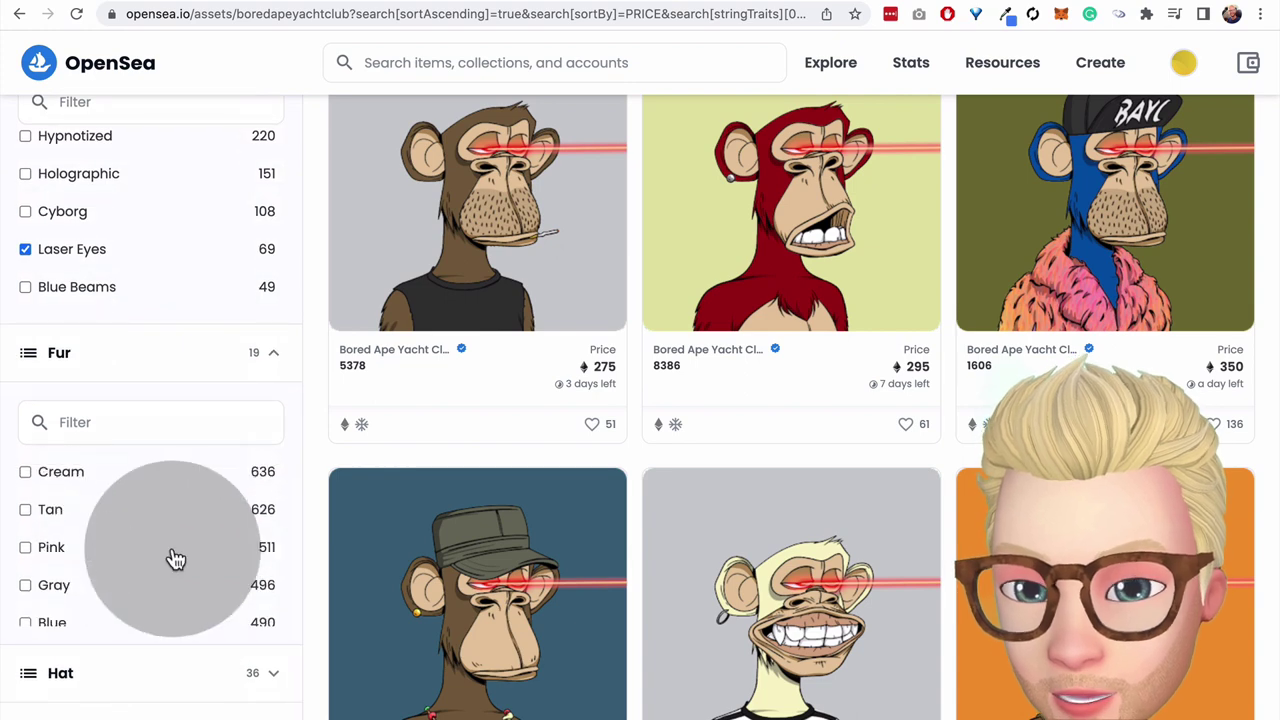
{"action": "scroll", "coordinate": [175, 558], "scroll_direction": "down", "scroll_amount": 2}
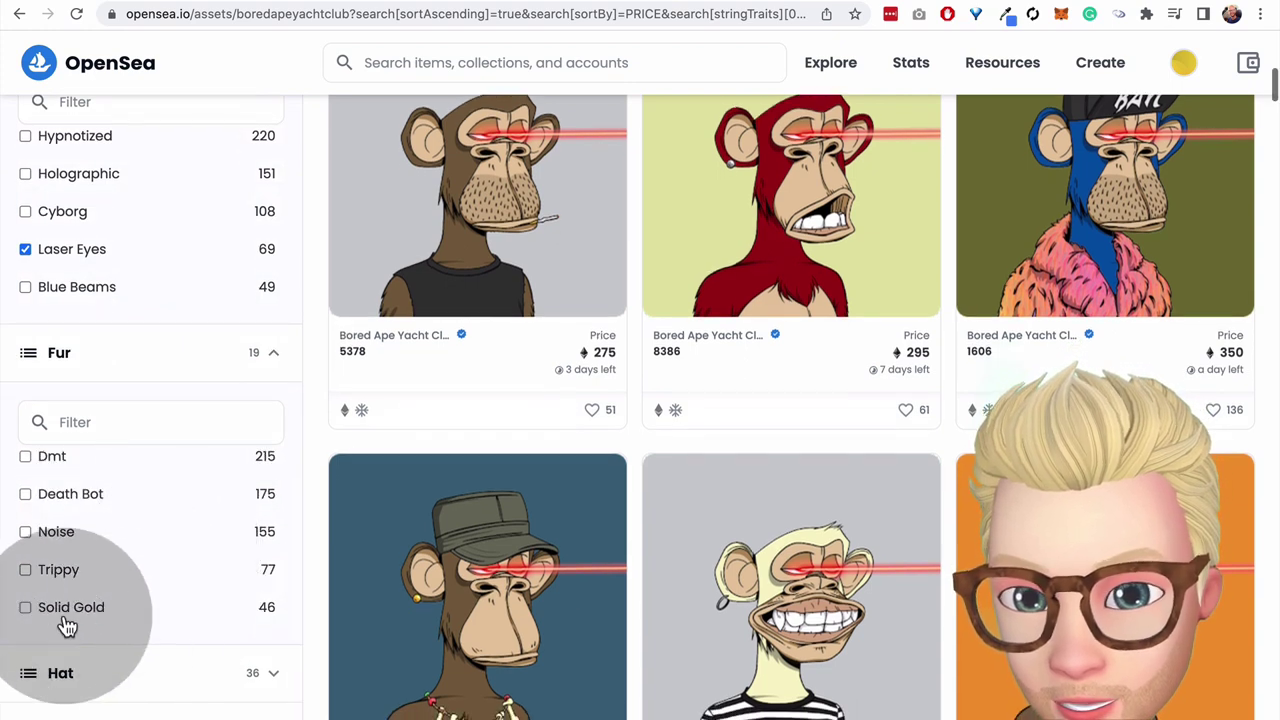
{"action": "left_click", "coordinate": [67, 615]}
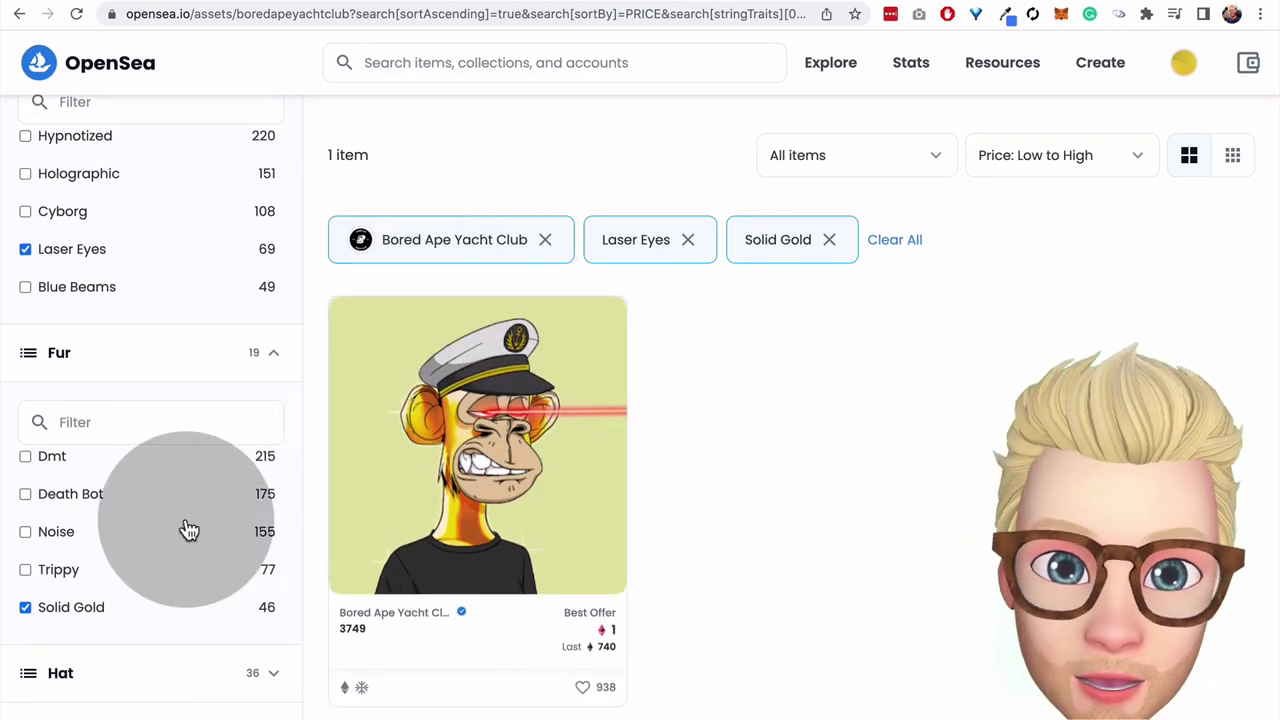
- Remove the Solid Gold fur and Laser Eyes filters and return to the full list of Bored Ape Yacht Club items
{"action": "left_click", "coordinate": [200, 613]}
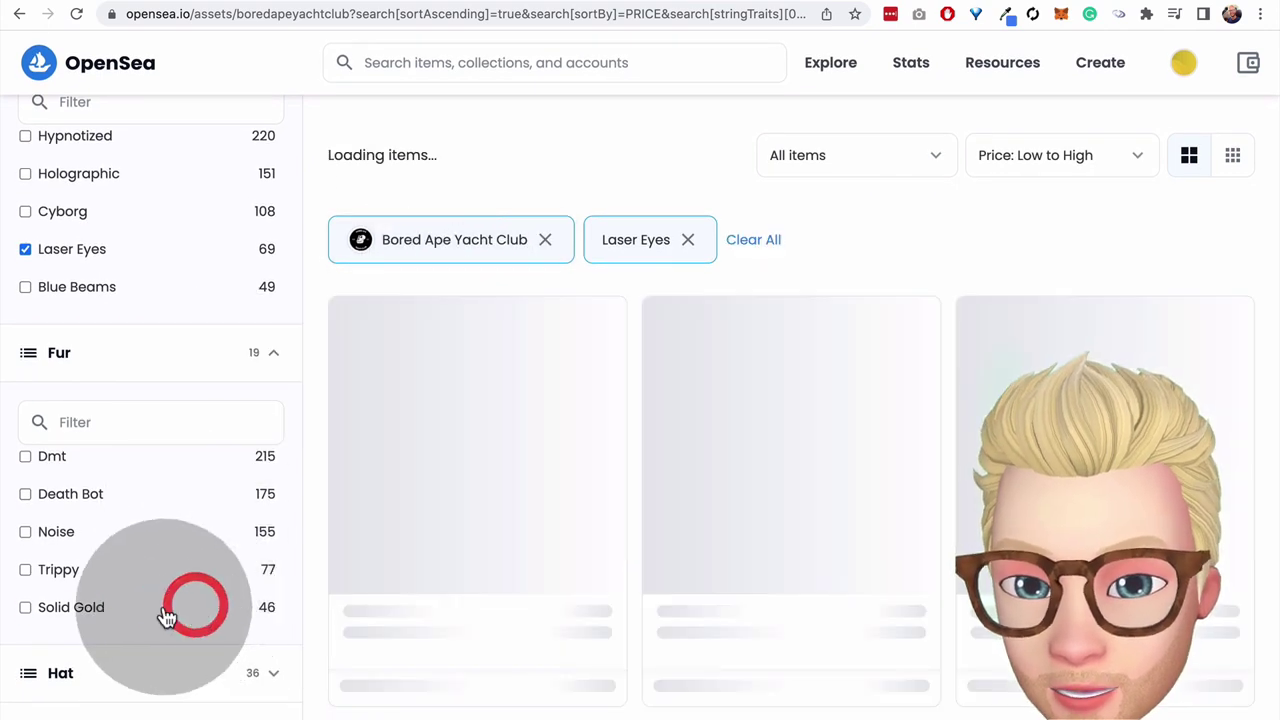
{"action": "left_click", "coordinate": [84, 258]}
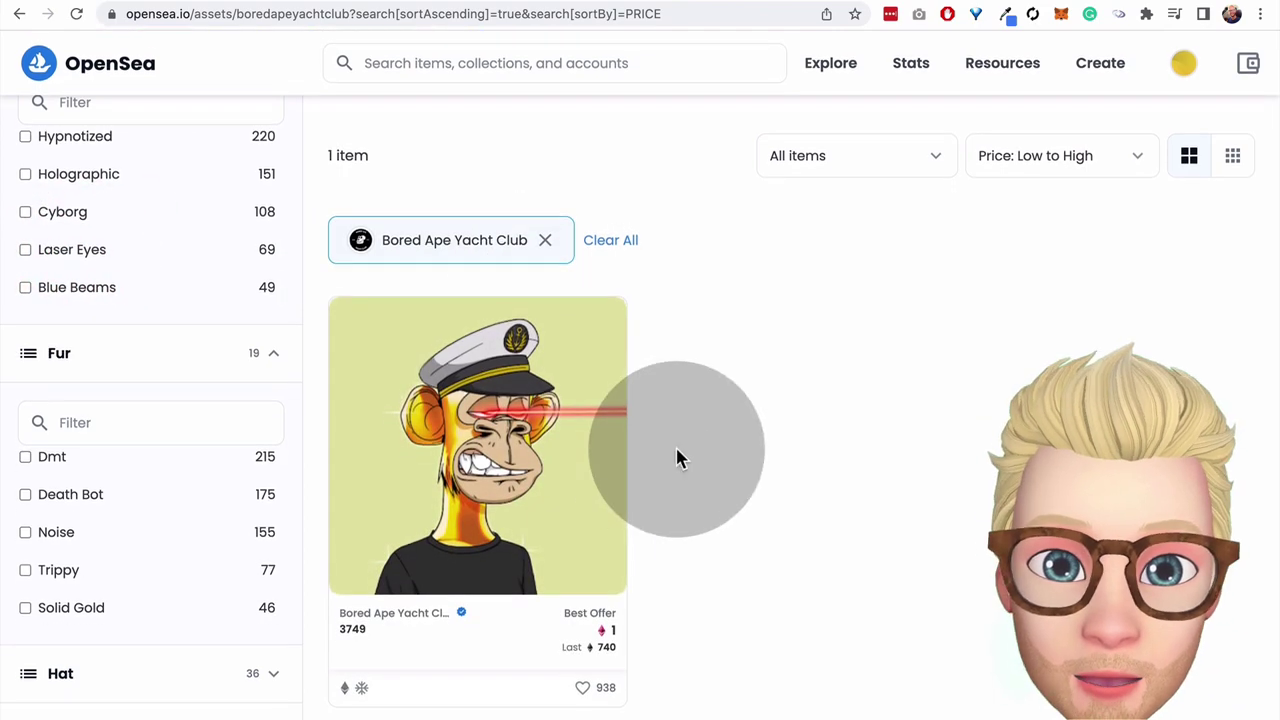
{"action": "left_click", "coordinate": [546, 240]}
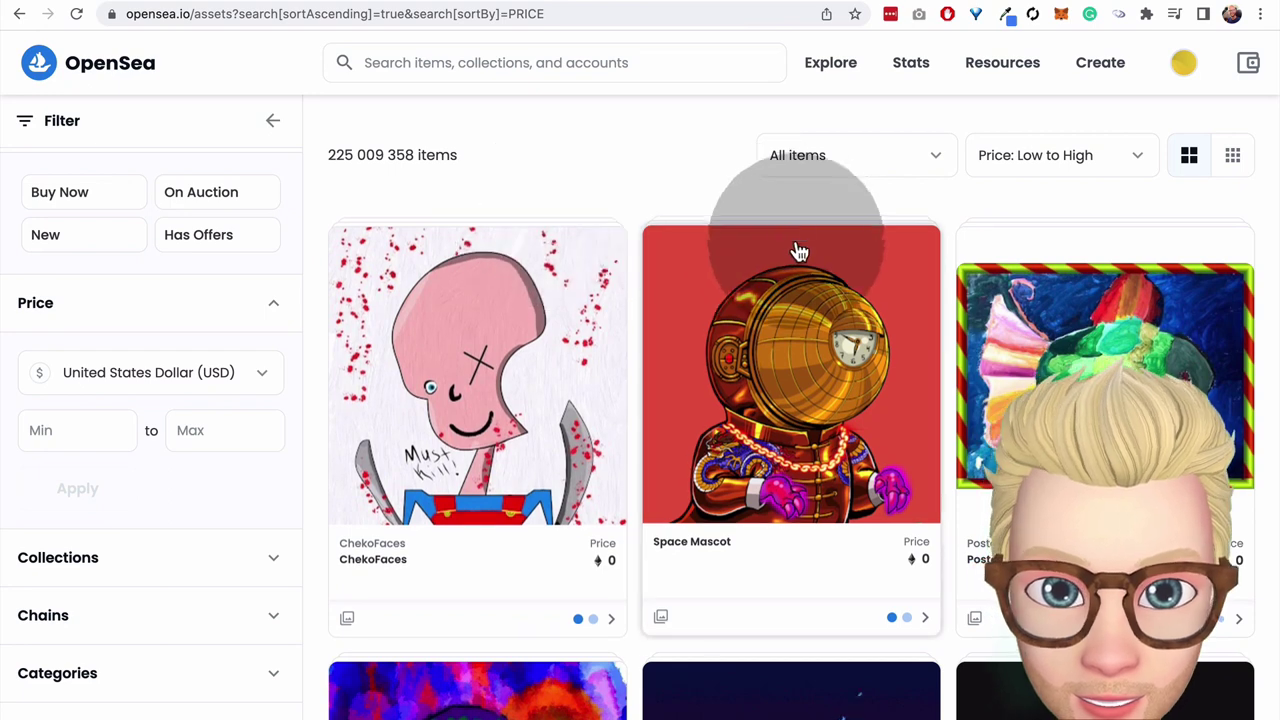
{"action": "left_click", "coordinate": [14, 18]}
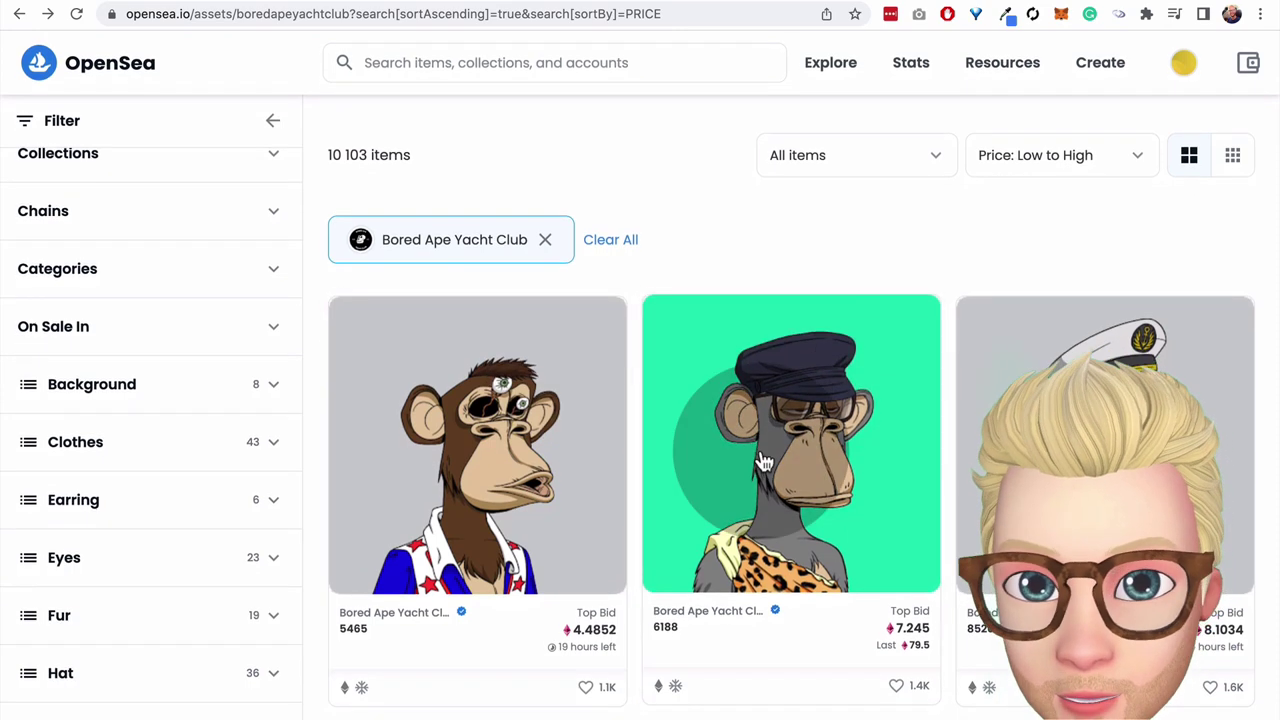
- Open ape 6188, go from it to the Bored Ape Yacht Club collection page, and look over the collection's overview and items
{"action": "left_click", "coordinate": [766, 449]}
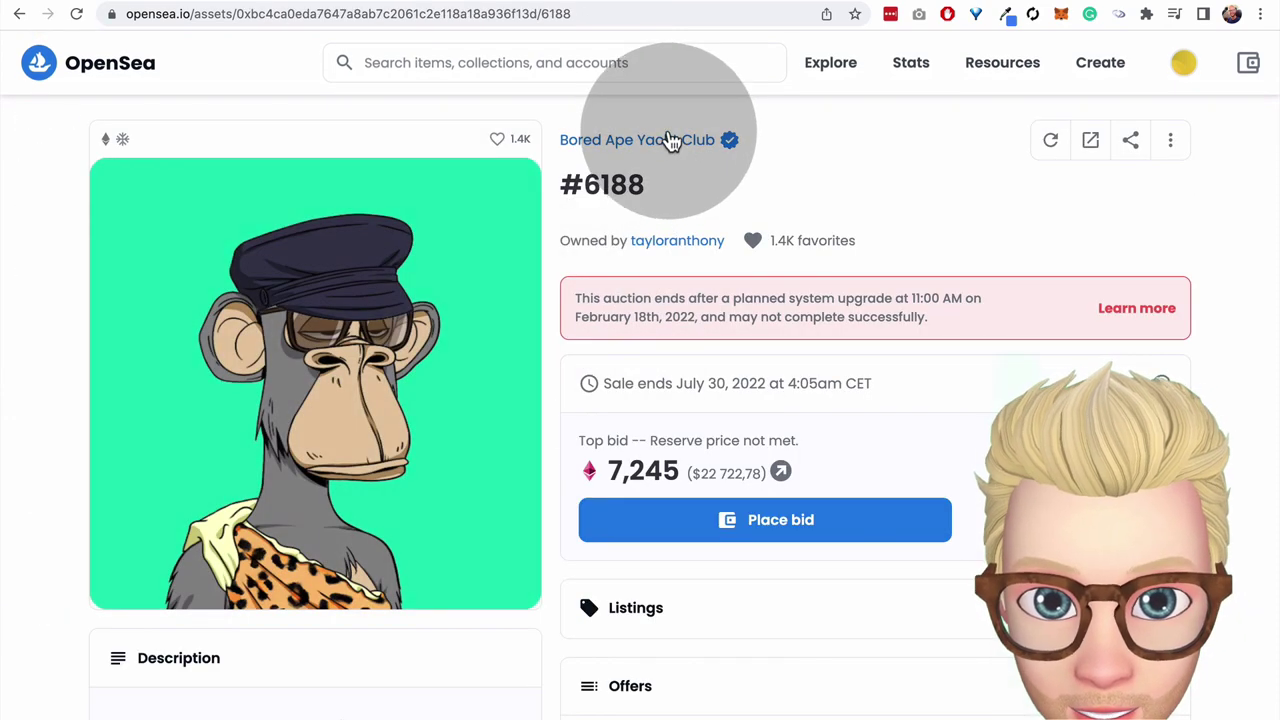
{"action": "left_click", "coordinate": [672, 141]}
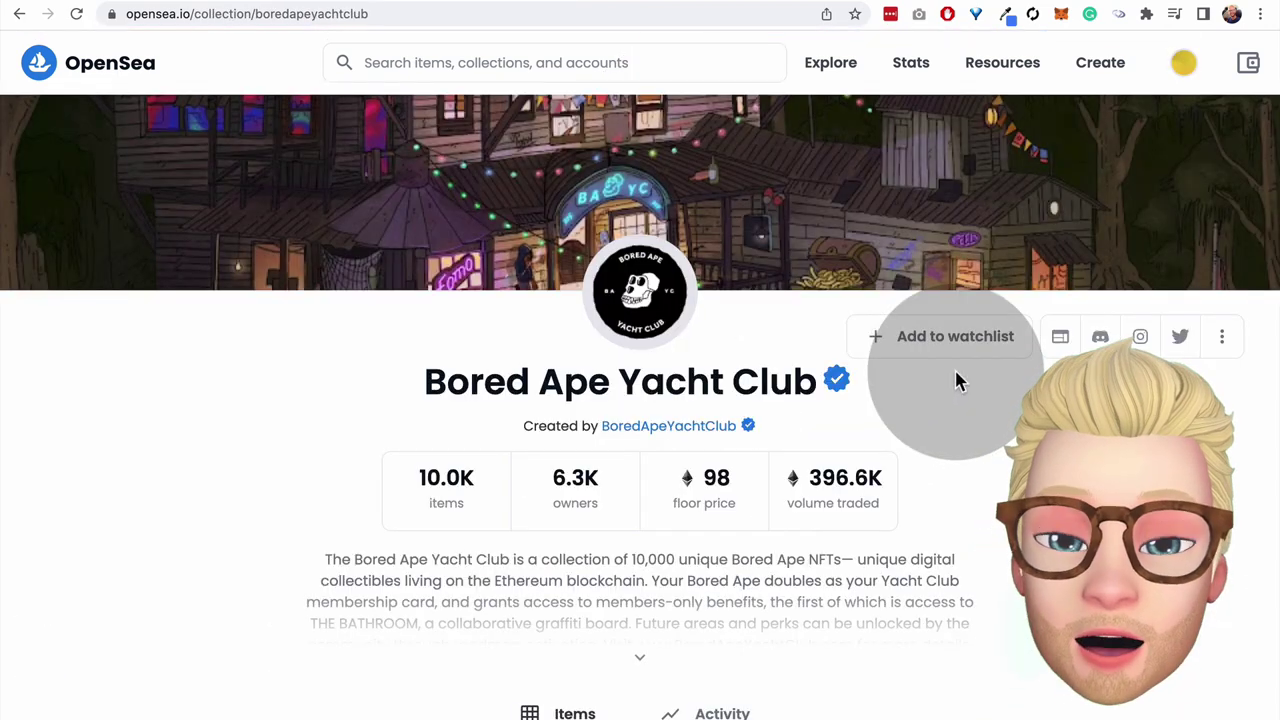
{"action": "scroll", "coordinate": [955, 370], "scroll_direction": "down", "scroll_amount": 2}
{"action": "scroll", "coordinate": [956, 378], "scroll_direction": "up", "scroll_amount": 2}
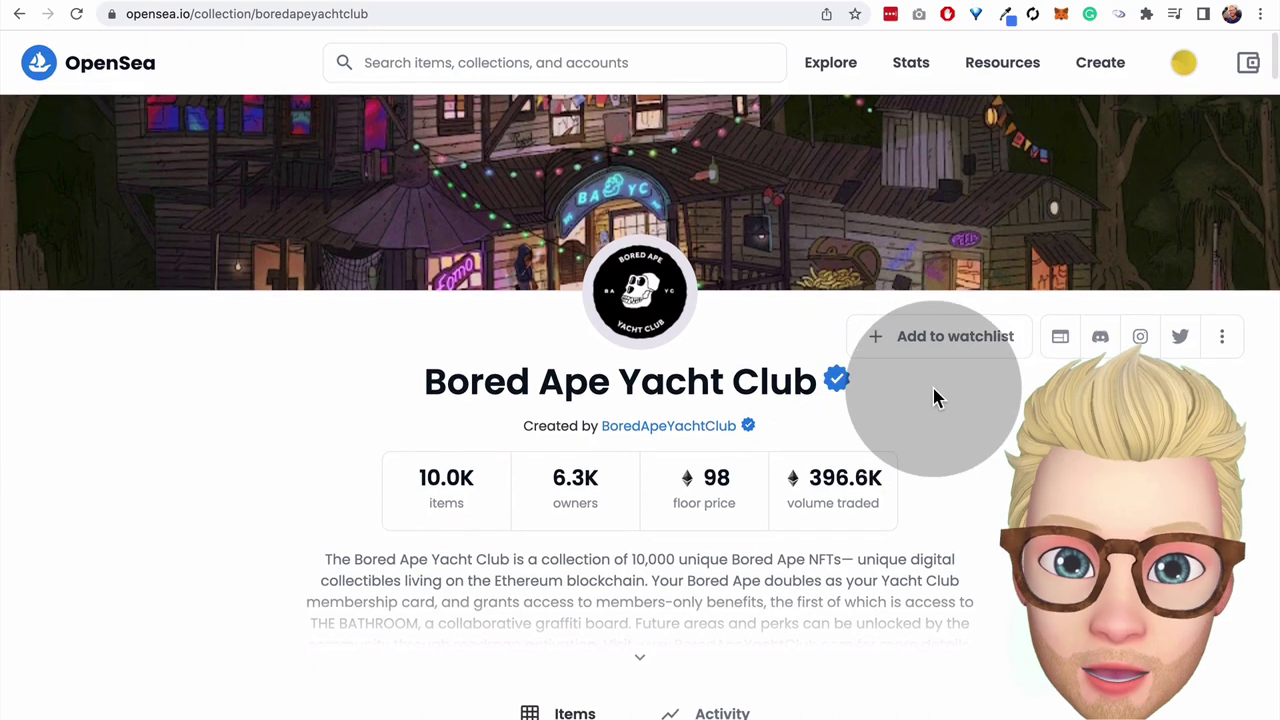
{"action": "scroll", "coordinate": [934, 394], "scroll_direction": "down", "scroll_amount": 5}
{"action": "scroll", "coordinate": [934, 396], "scroll_direction": "up", "scroll_amount": 3}
{"action": "scroll", "coordinate": [934, 396], "scroll_direction": "down", "scroll_amount": 3}
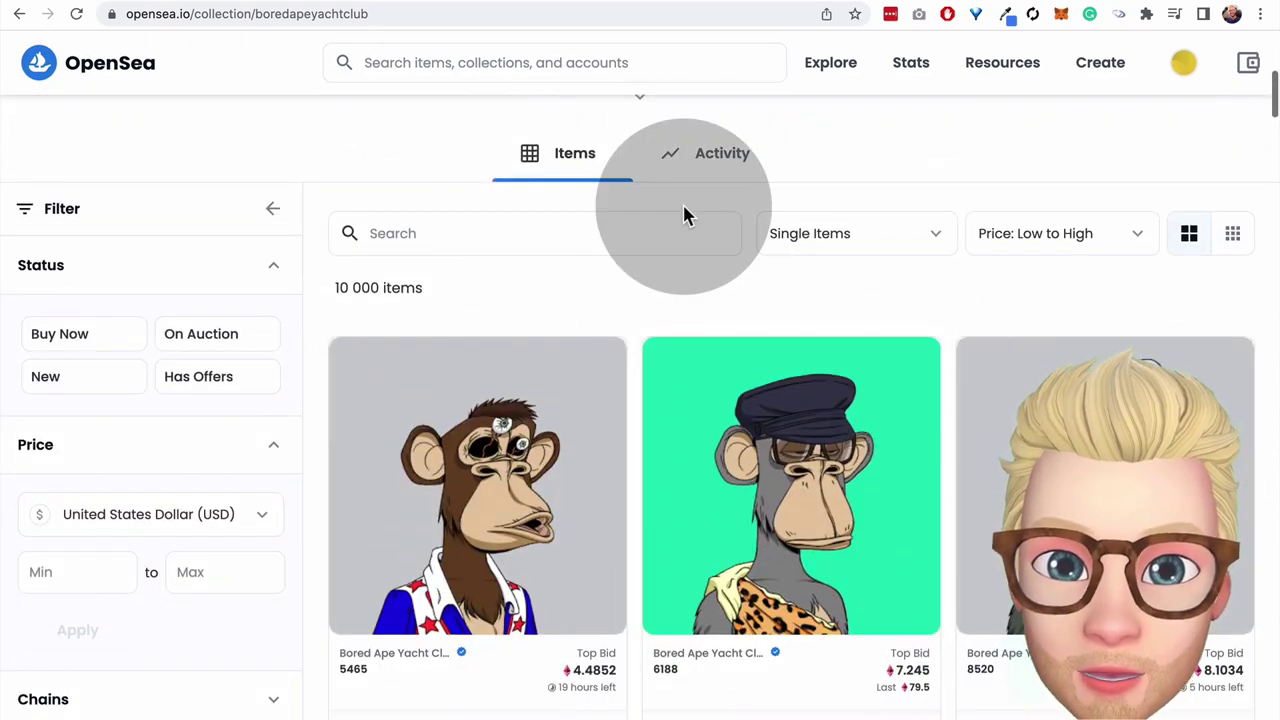
- Show the collection's activity and examine its 90-day sales chart and recent sales, comparing with the item list
{"action": "left_click", "coordinate": [730, 158]}
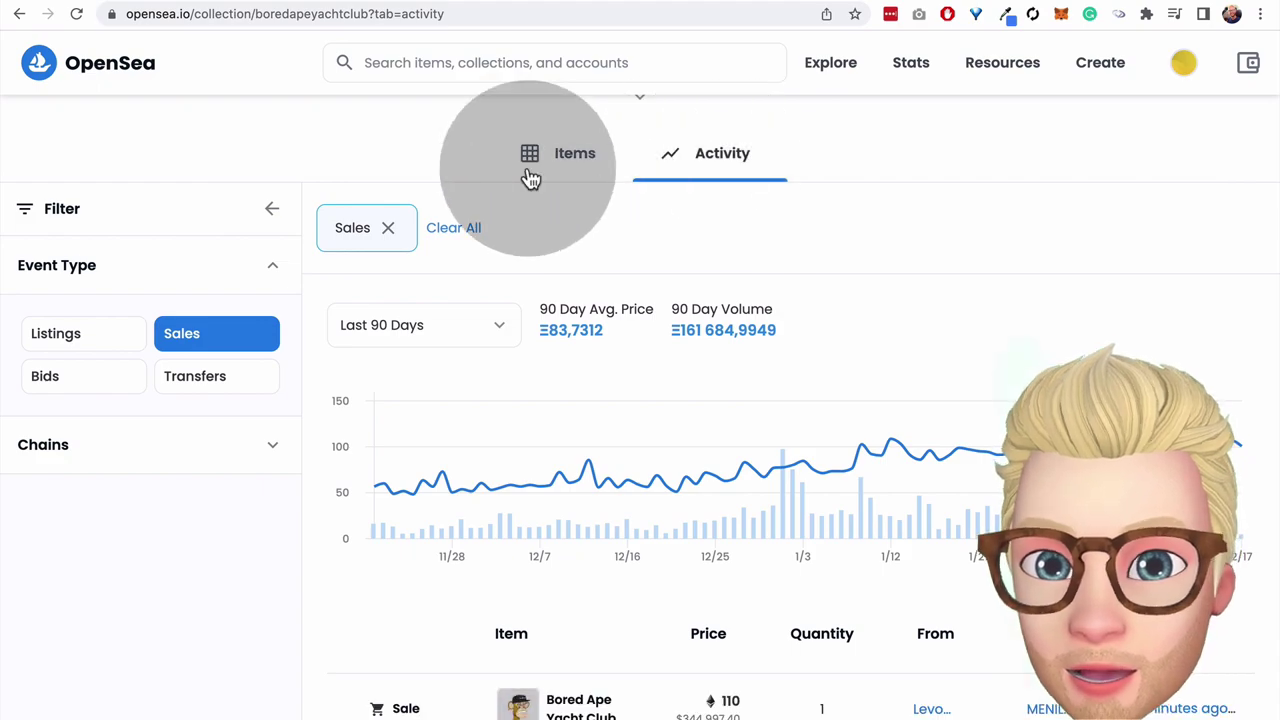
{"action": "left_click", "coordinate": [576, 170]}
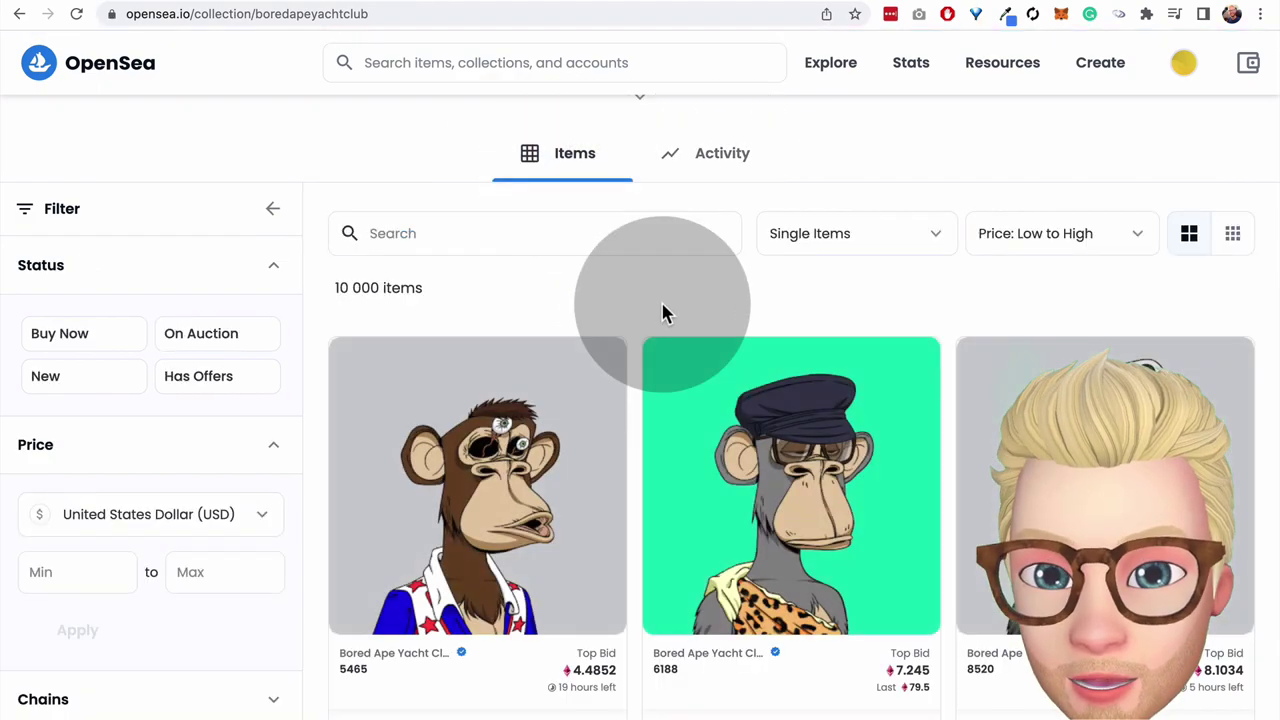
{"action": "scroll", "coordinate": [663, 311], "scroll_direction": "down", "scroll_amount": 5}
{"action": "scroll", "coordinate": [709, 509], "scroll_direction": "up", "scroll_amount": 10}
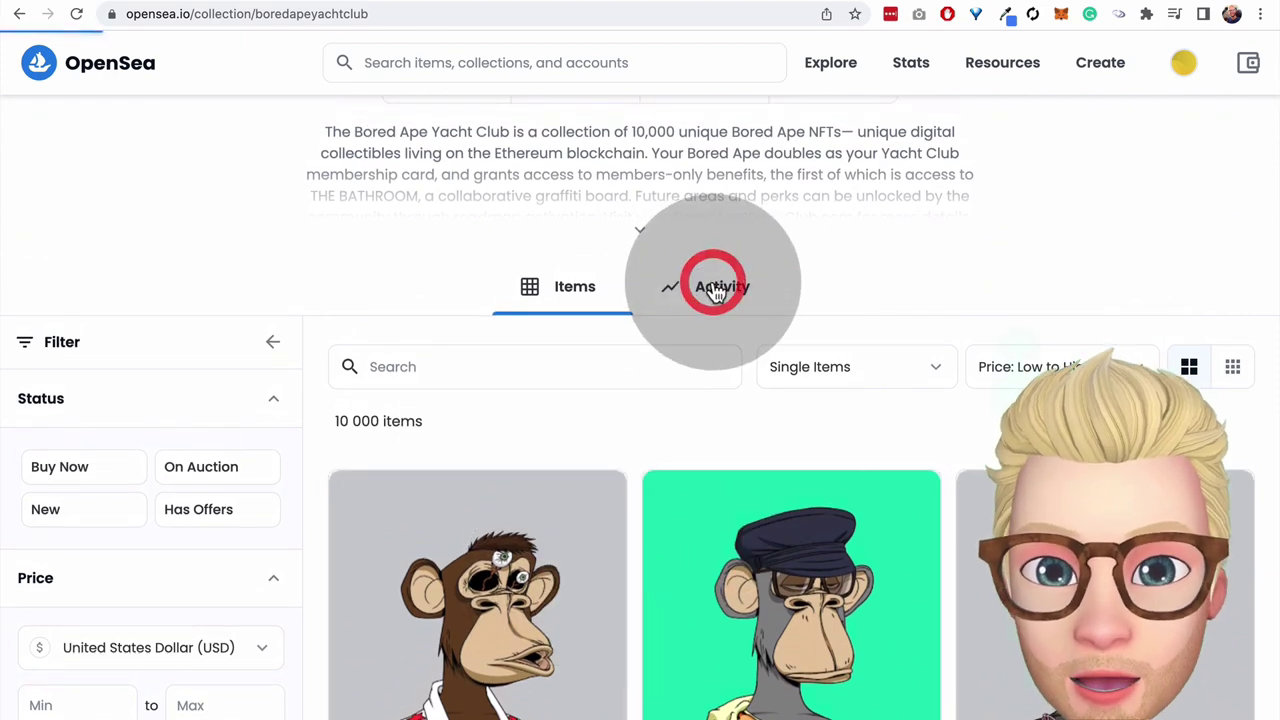
{"action": "left_click", "coordinate": [714, 287]}
{"action": "scroll", "coordinate": [900, 250], "scroll_direction": "down", "scroll_amount": 3}
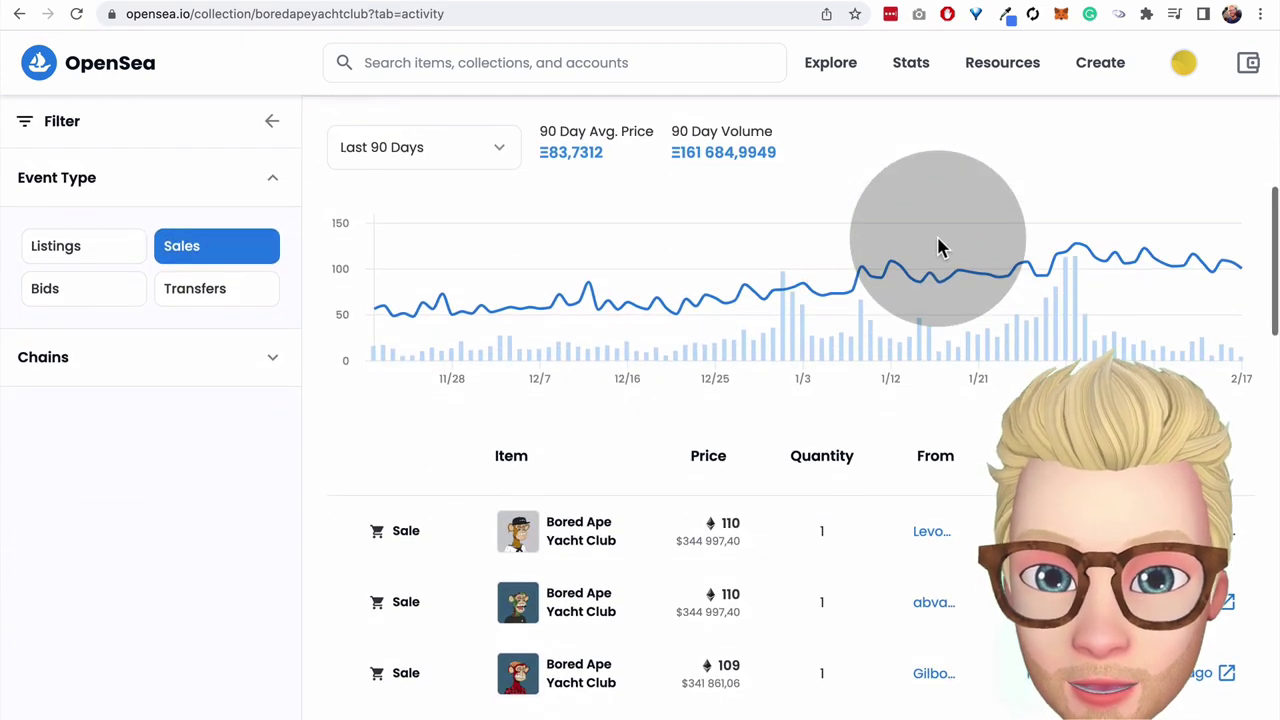
- Include listings alongside sales in the activity feed, look over the entries, and return the feed to sales only
{"action": "scroll", "coordinate": [900, 300], "scroll_direction": "down", "scroll_amount": 2}
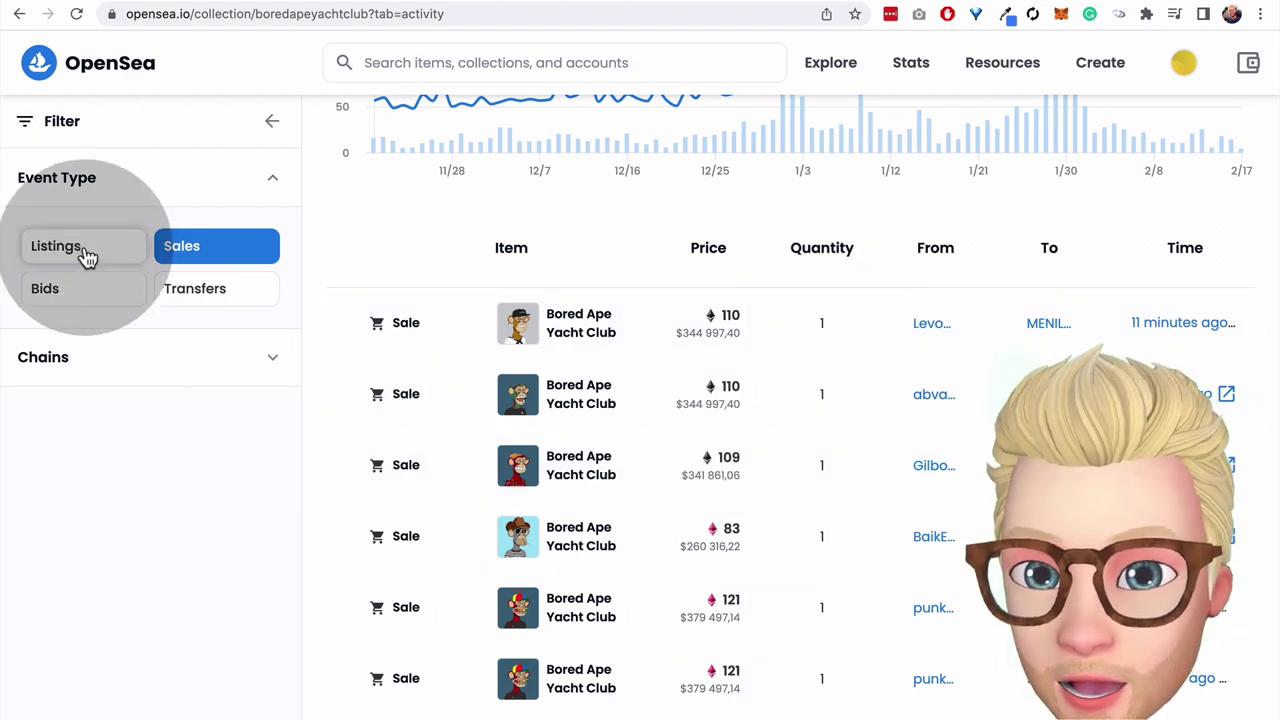
{"action": "left_click", "coordinate": [84, 248]}
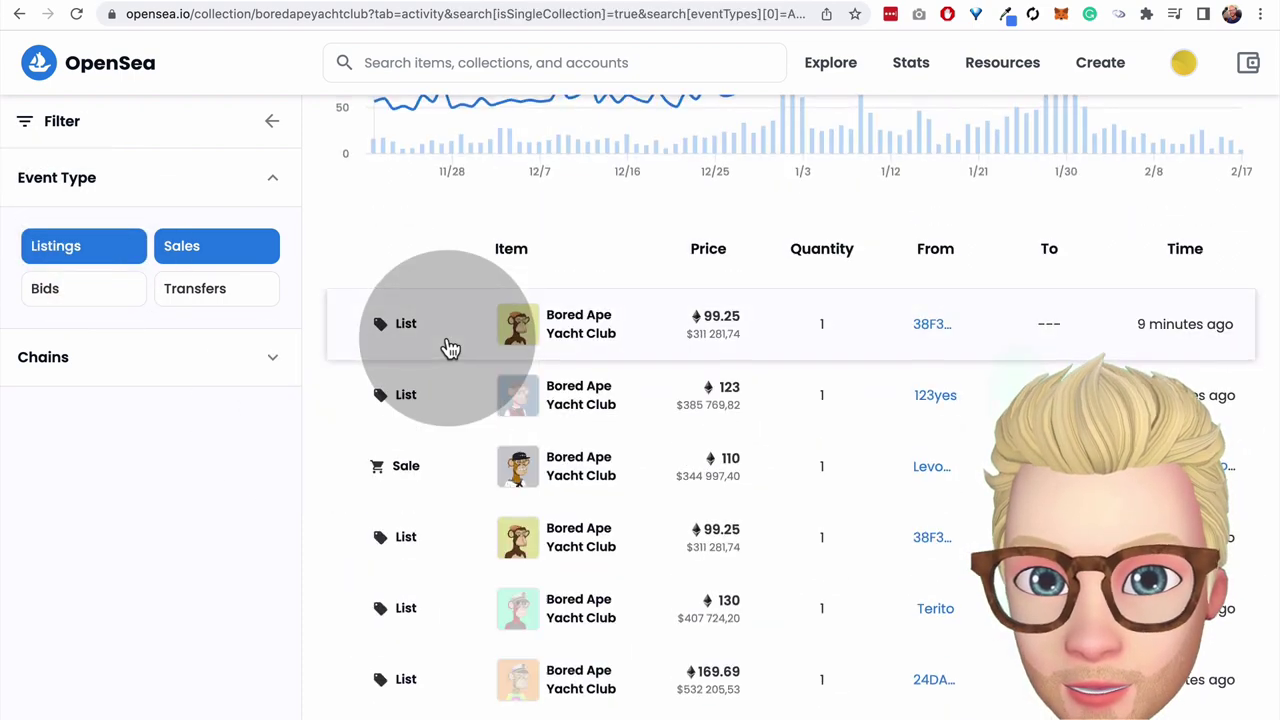
{"action": "scroll", "coordinate": [446, 334], "scroll_direction": "down", "scroll_amount": 2}
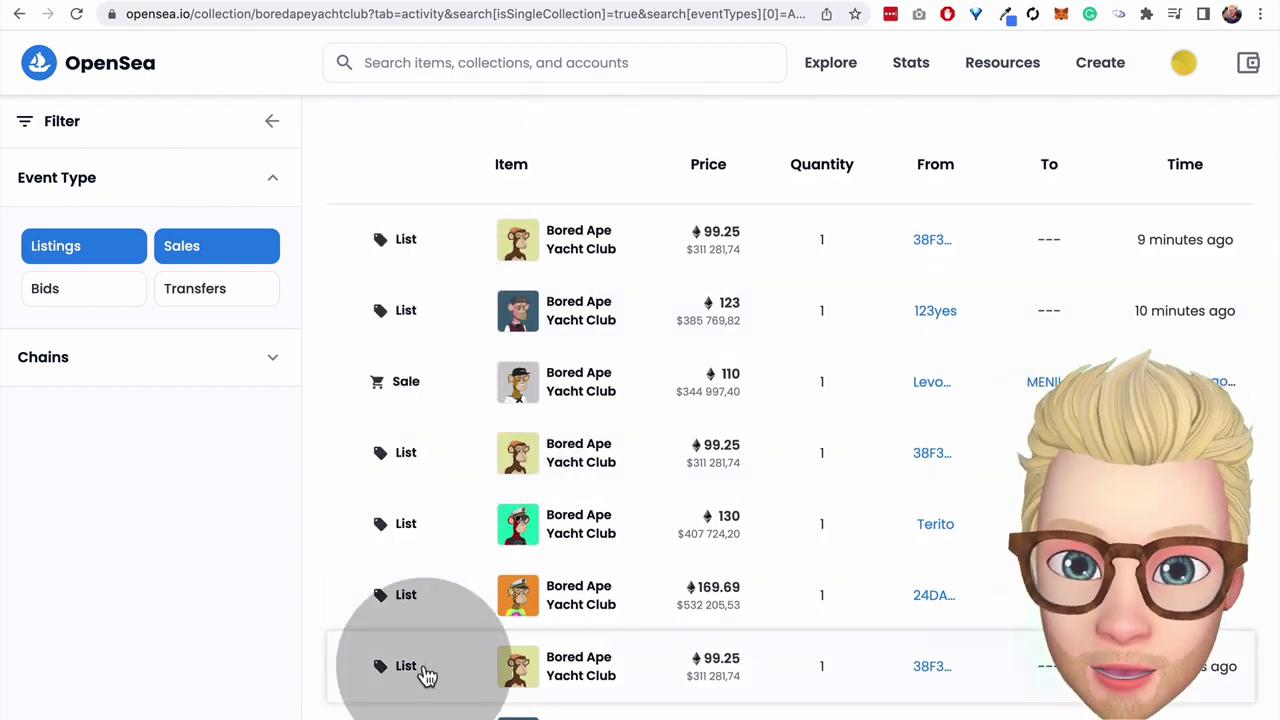
{"action": "left_click", "coordinate": [83, 245]}
{"action": "scroll", "coordinate": [652, 300], "scroll_direction": "down", "scroll_amount": 3}
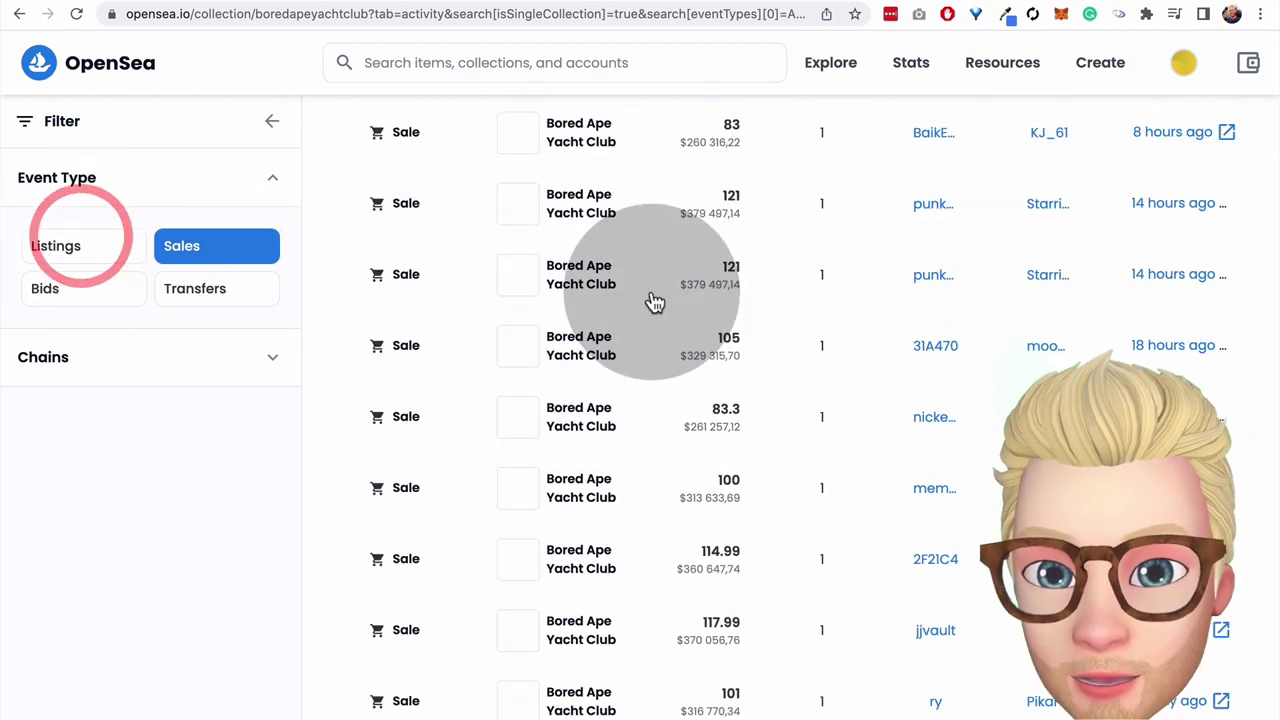
{"action": "scroll", "coordinate": [640, 600], "scroll_direction": "up", "scroll_amount": 3}
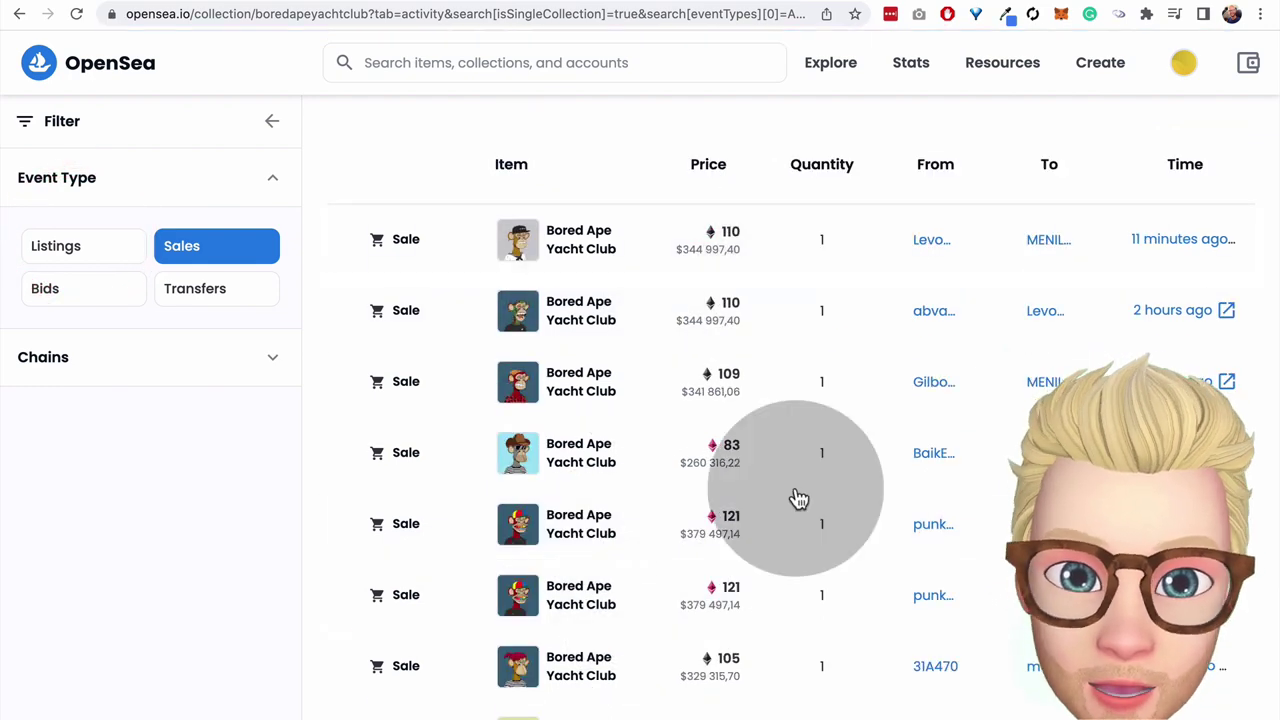
- Compare the collection's sales chart over the last 7 days and over all time
{"action": "mouse_move", "coordinate": [1172, 310]}
{"action": "scroll", "coordinate": [800, 408], "scroll_direction": "up", "scroll_amount": 3}
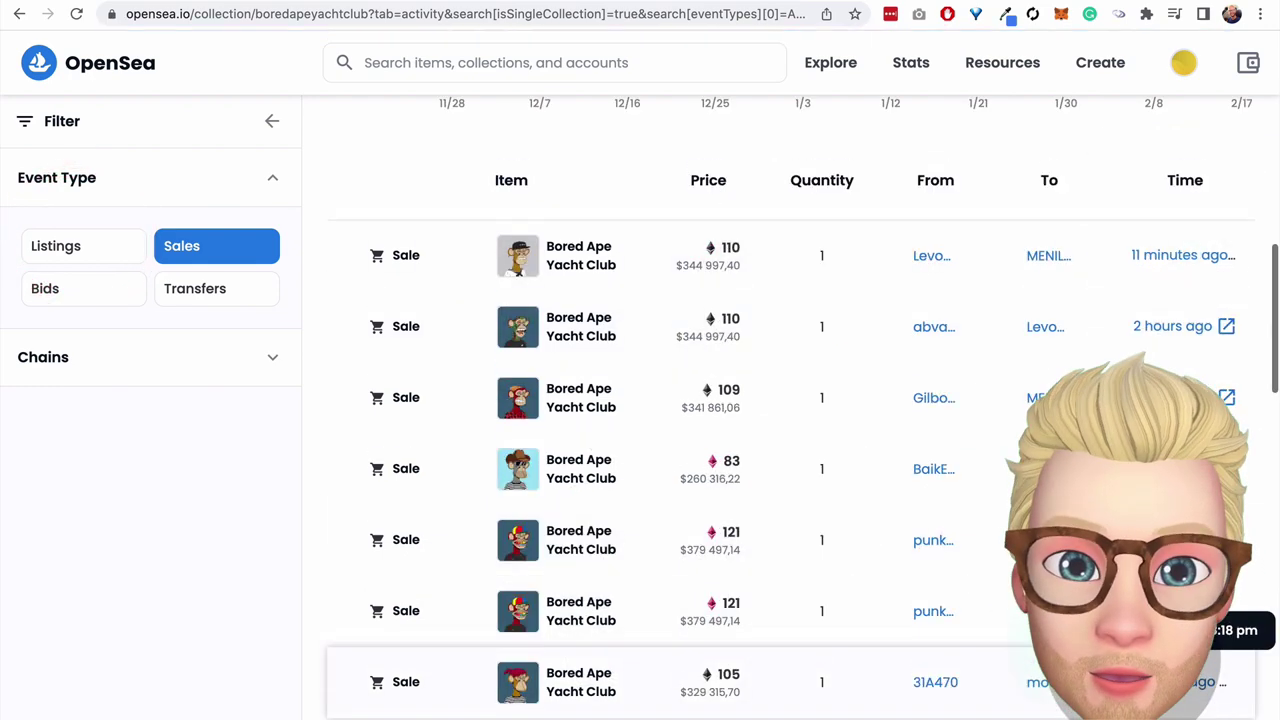
{"action": "scroll", "coordinate": [657, 549], "scroll_direction": "up", "scroll_amount": 1}
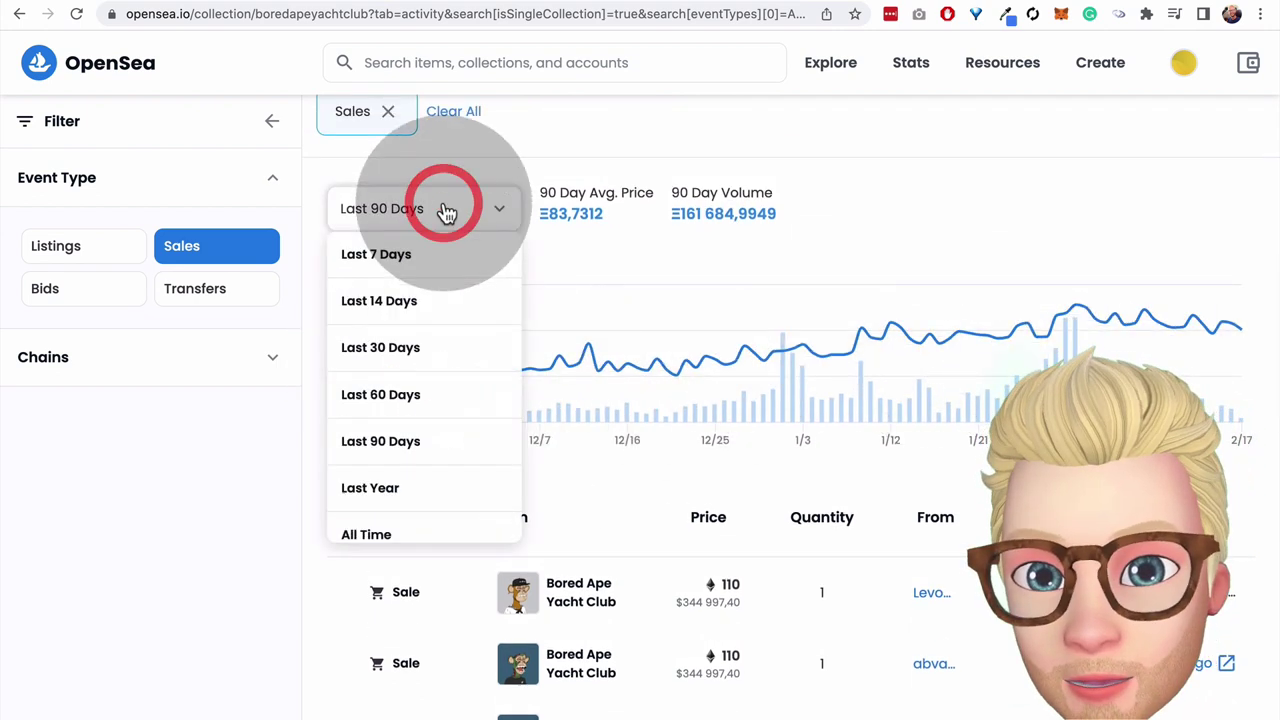
{"action": "left_click", "coordinate": [400, 257]}
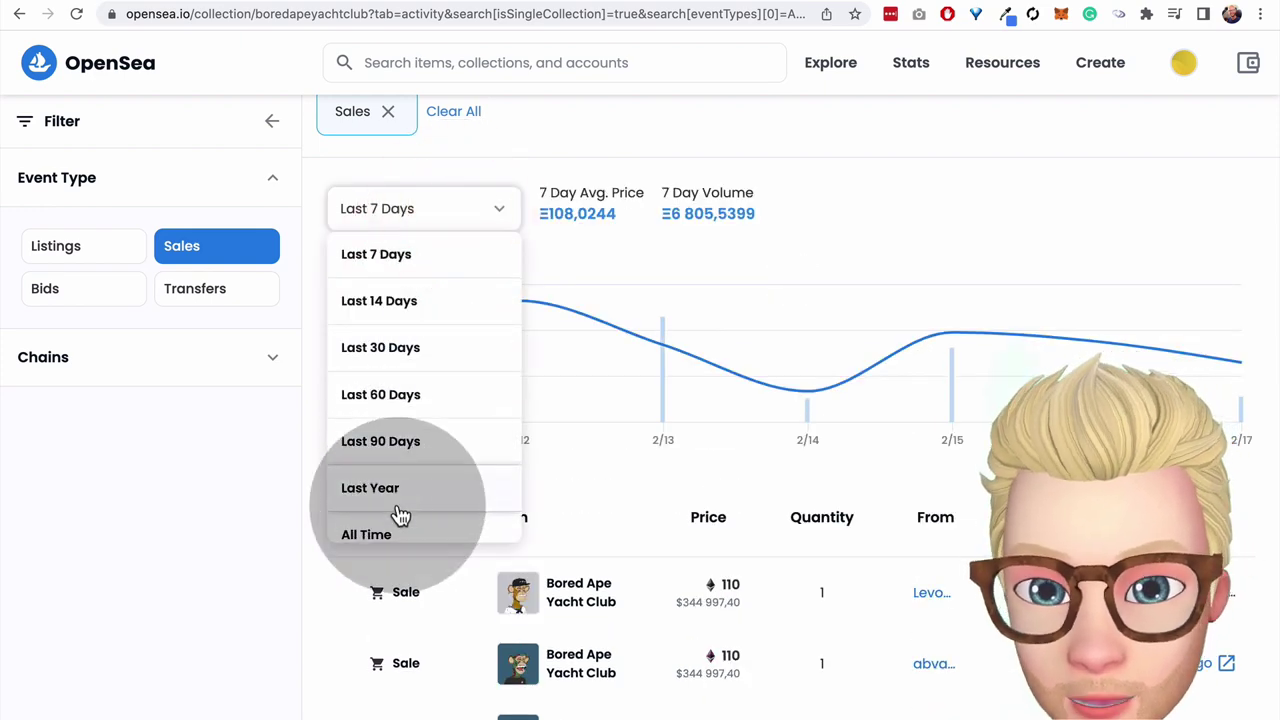
{"action": "left_click", "coordinate": [395, 537]}
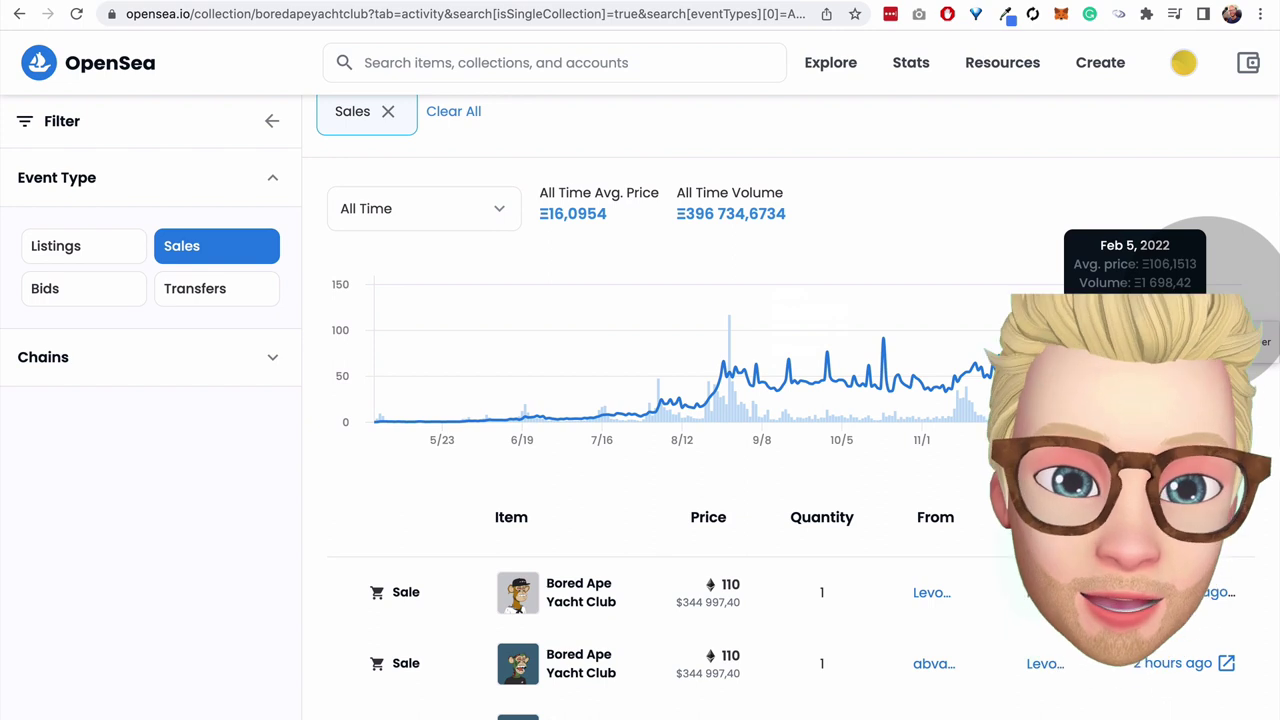
- View the sales chart for the last 7 days and the last 60 days, and look through the recent sales
{"action": "left_click", "coordinate": [409, 205]}
{"action": "left_click", "coordinate": [416, 268]}
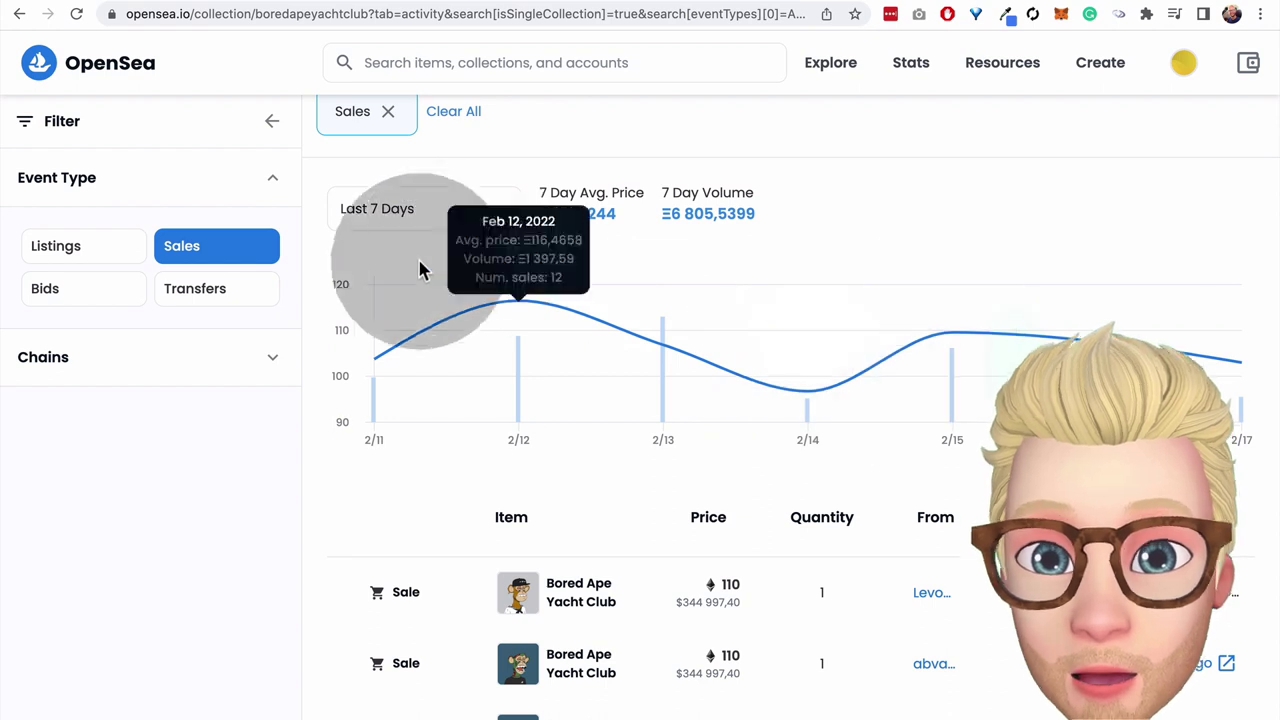
{"action": "left_click", "coordinate": [455, 212]}
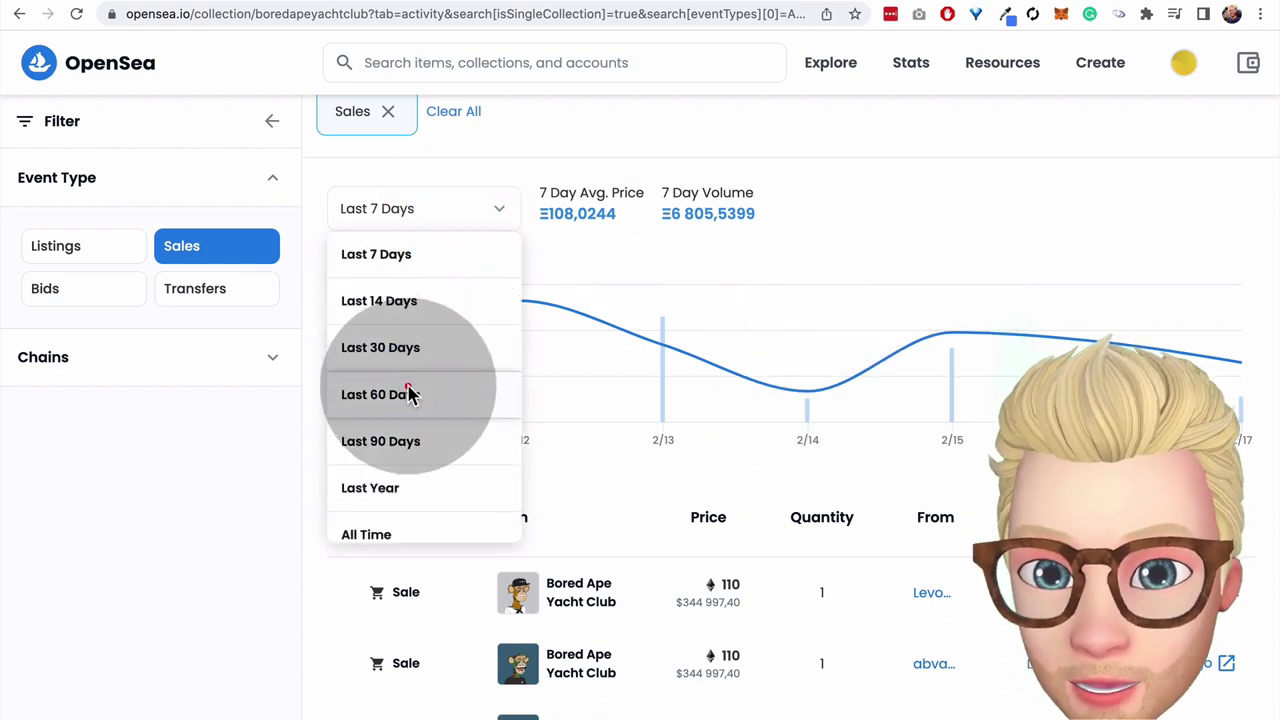
{"action": "left_click", "coordinate": [410, 394]}
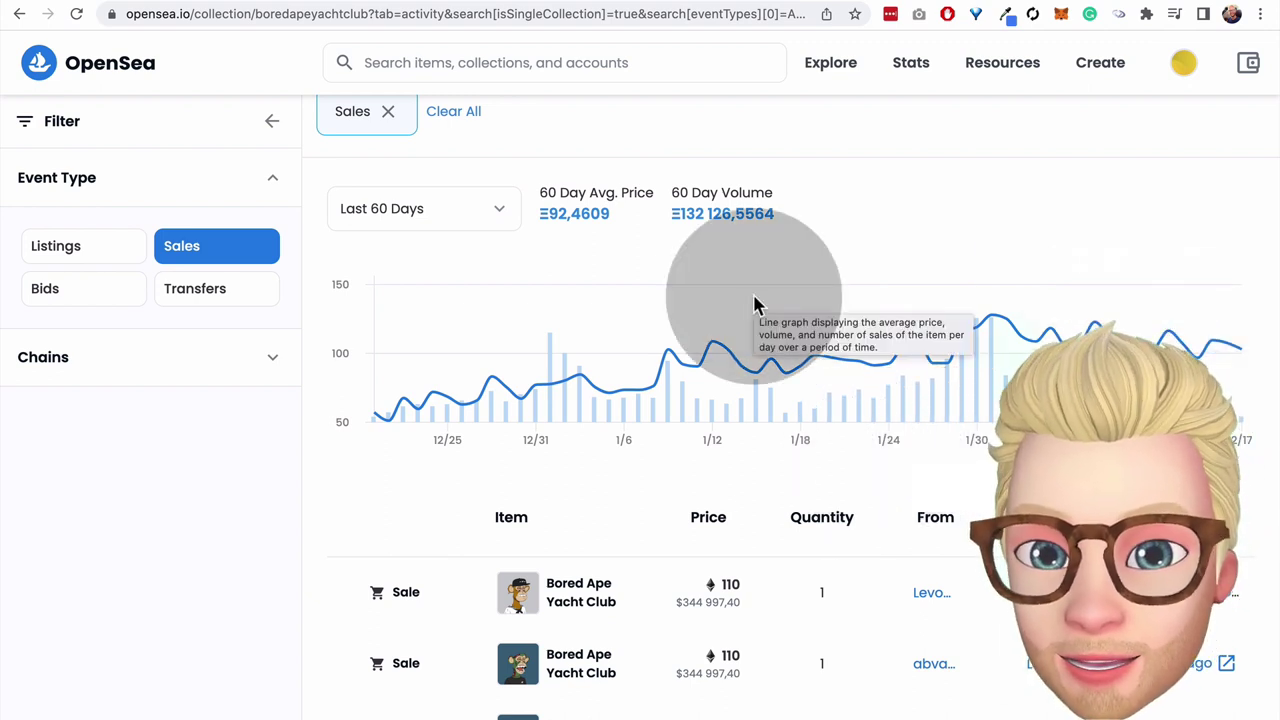
{"action": "scroll", "coordinate": [755, 305], "scroll_direction": "up", "scroll_amount": 5}
{"action": "scroll", "coordinate": [755, 305], "scroll_direction": "down", "scroll_amount": 12}
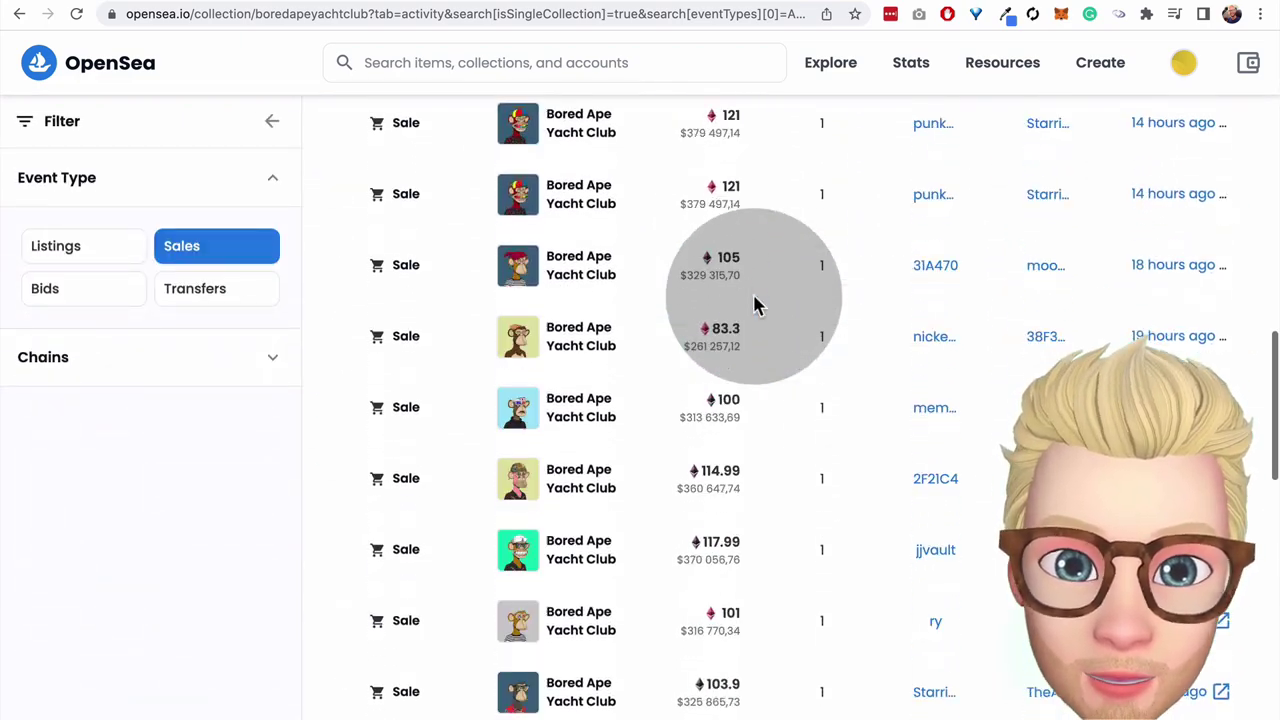
{"action": "scroll", "coordinate": [755, 305], "scroll_direction": "up", "scroll_amount": 10}
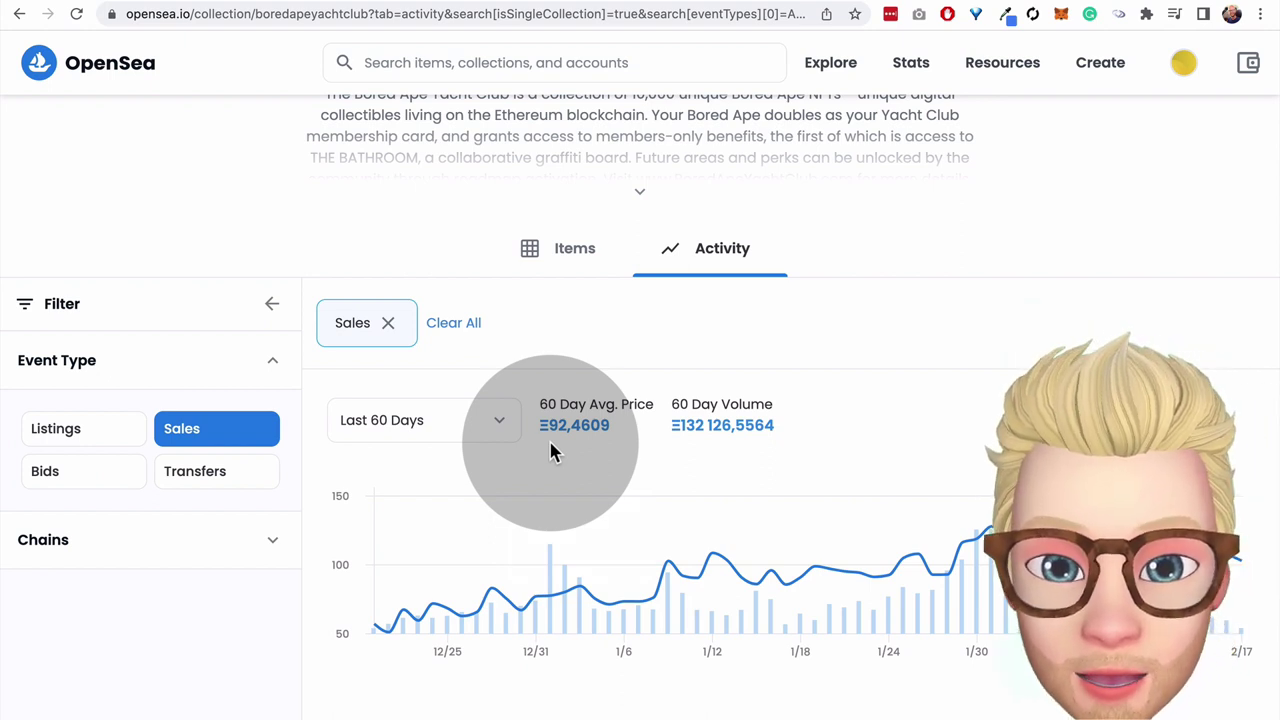
- Review the collection's overview statistics, switch from activity back to its items, and look over the item list
{"action": "scroll", "coordinate": [777, 449], "scroll_direction": "up", "scroll_amount": 5}
{"action": "scroll", "coordinate": [781, 453], "scroll_direction": "up", "scroll_amount": 1}
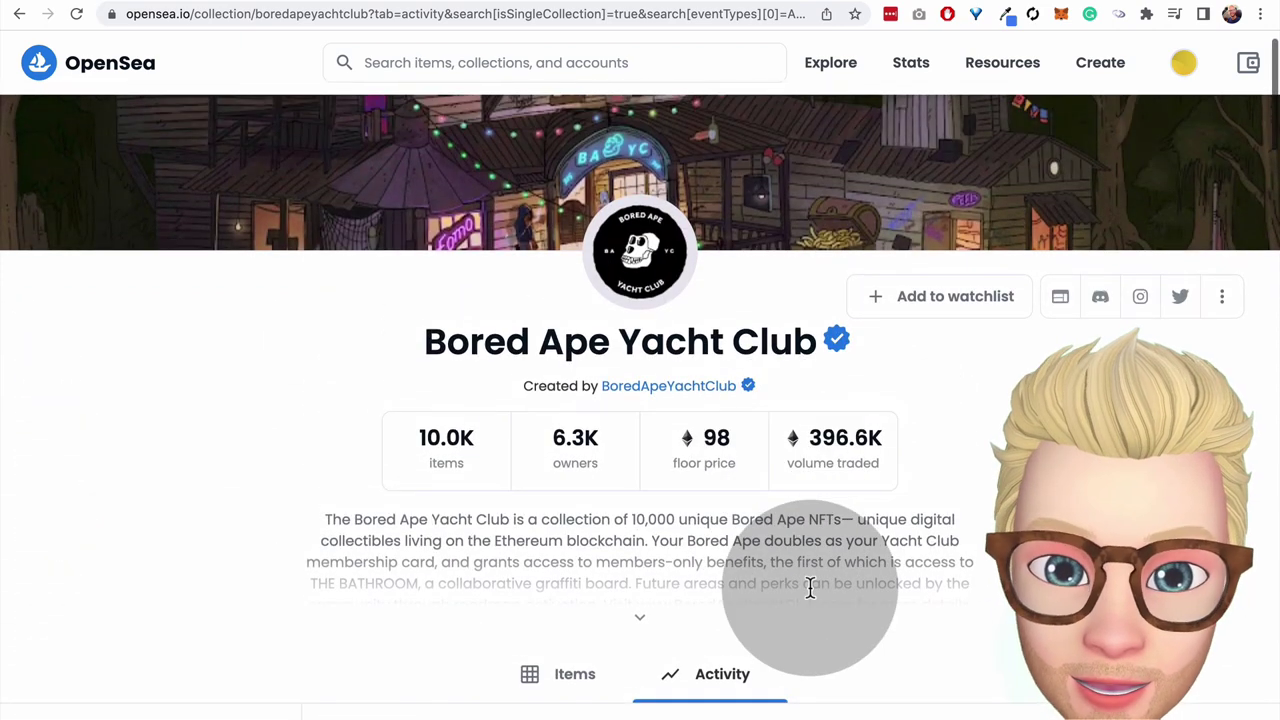
{"action": "scroll", "coordinate": [810, 590], "scroll_direction": "up", "scroll_amount": 1}
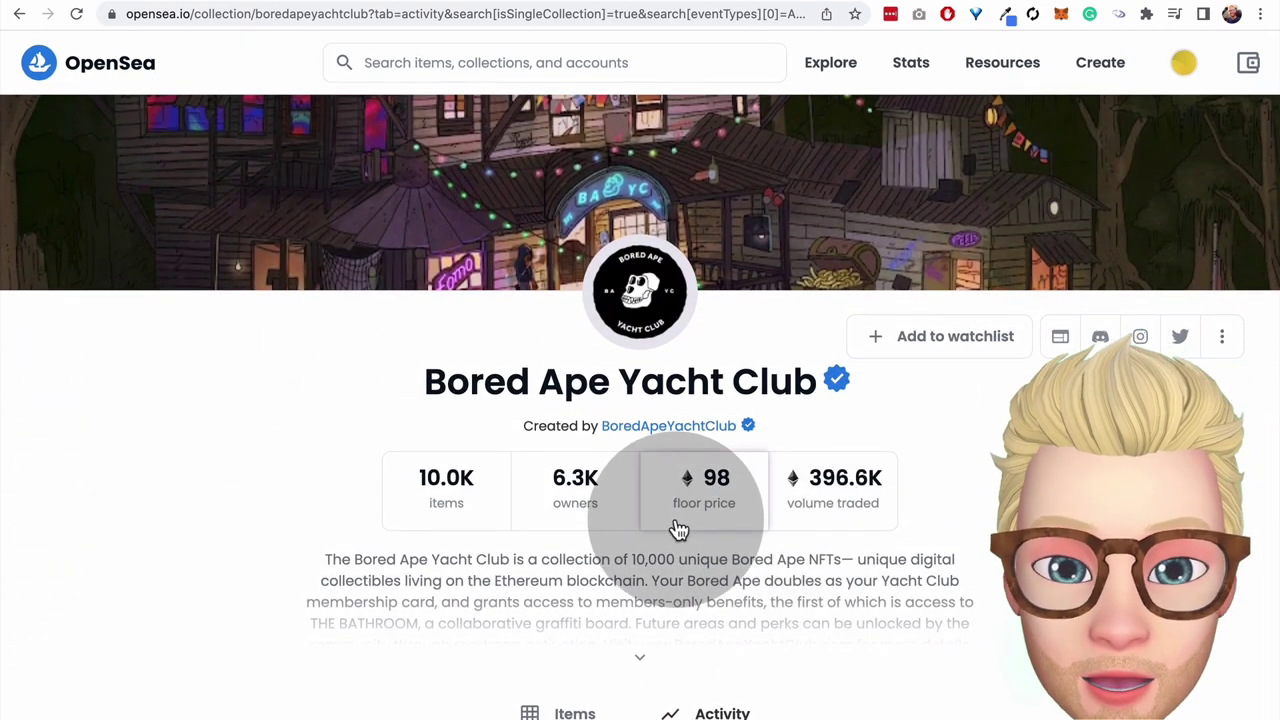
{"action": "scroll", "coordinate": [515, 540], "scroll_direction": "down", "scroll_amount": 5}
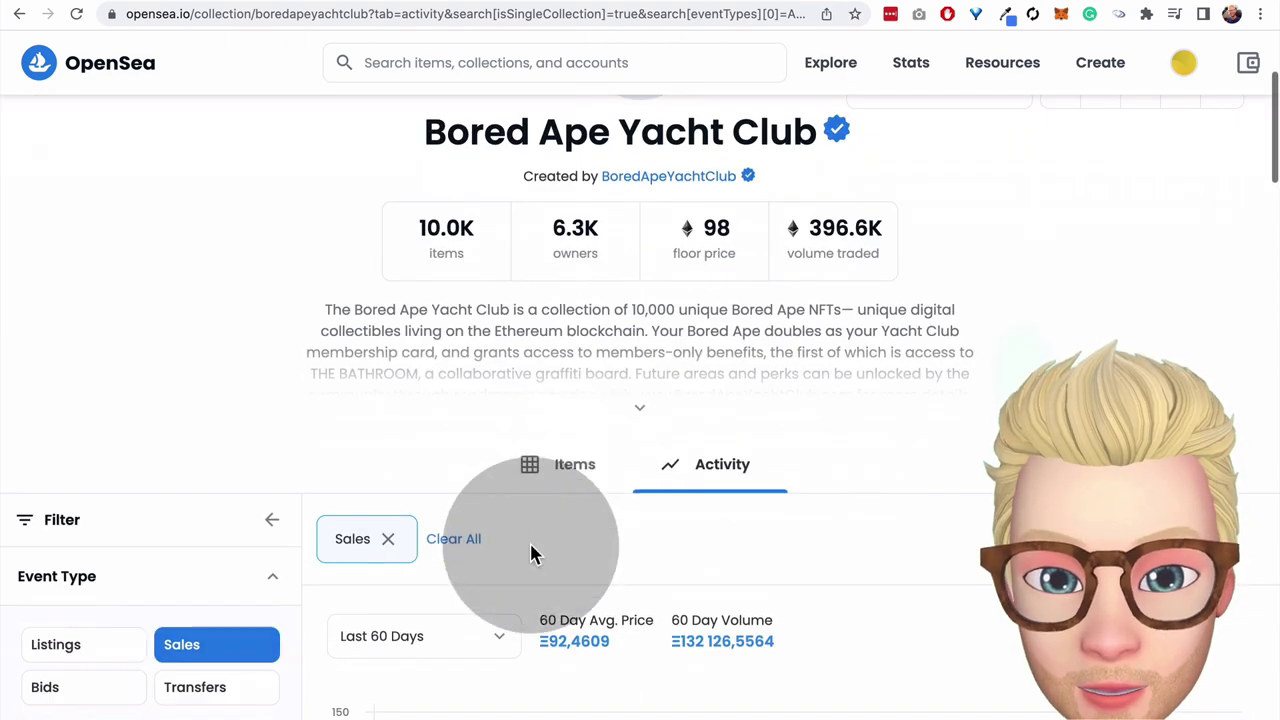
{"action": "left_click", "coordinate": [580, 465]}
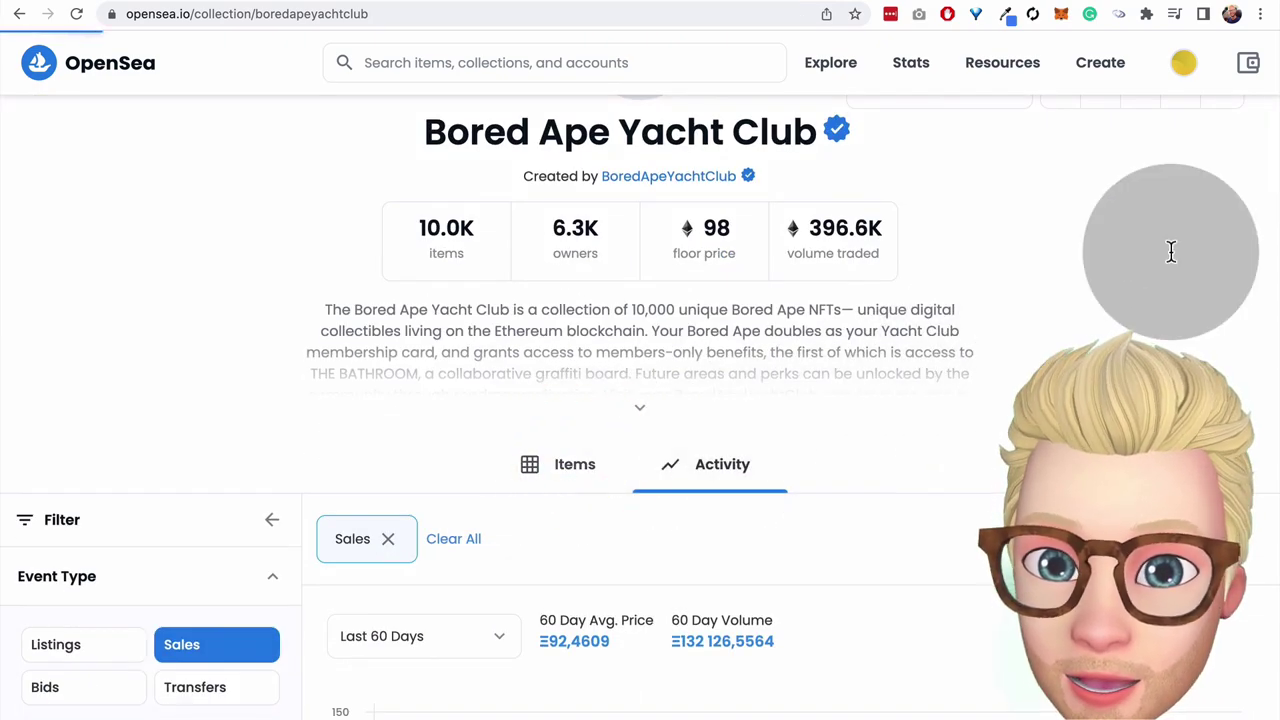
{"action": "scroll", "coordinate": [986, 279], "scroll_direction": "down", "scroll_amount": 5}
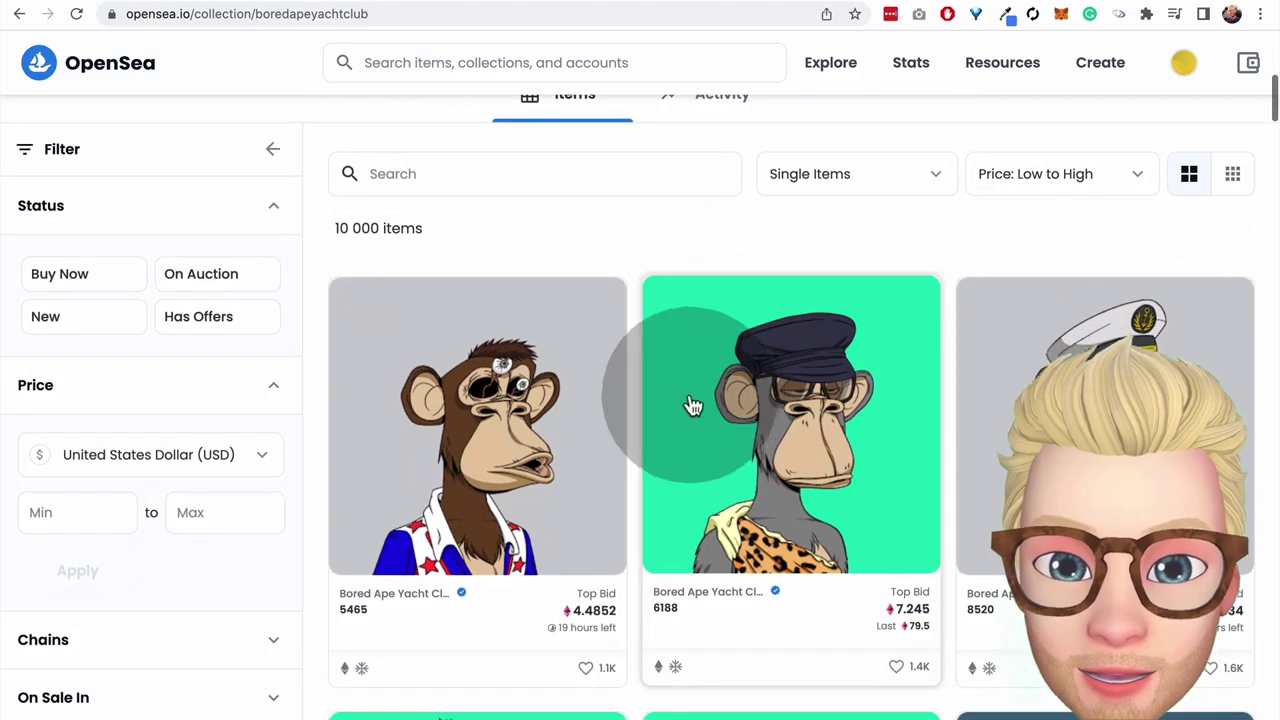
{"action": "scroll", "coordinate": [775, 459], "scroll_direction": "up", "scroll_amount": 3}
{"action": "scroll", "coordinate": [775, 459], "scroll_direction": "up", "scroll_amount": 4}
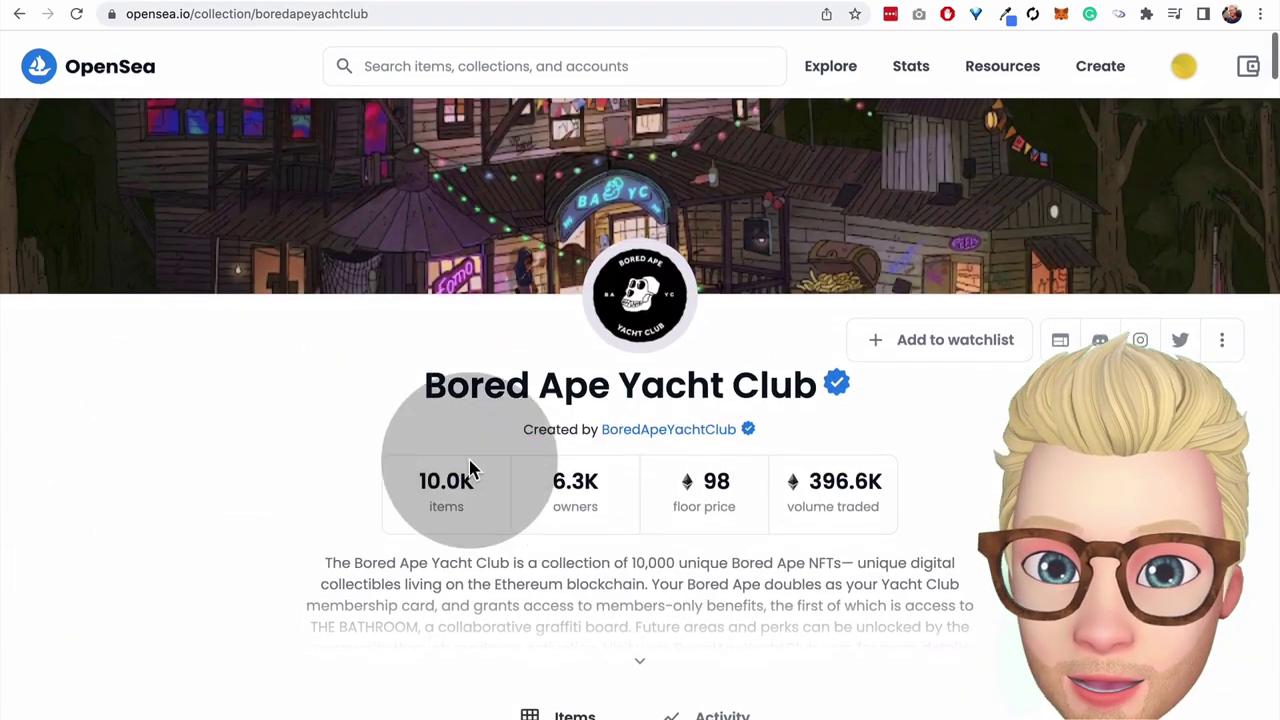
{"action": "scroll", "coordinate": [313, 476], "scroll_direction": "down", "scroll_amount": 7}
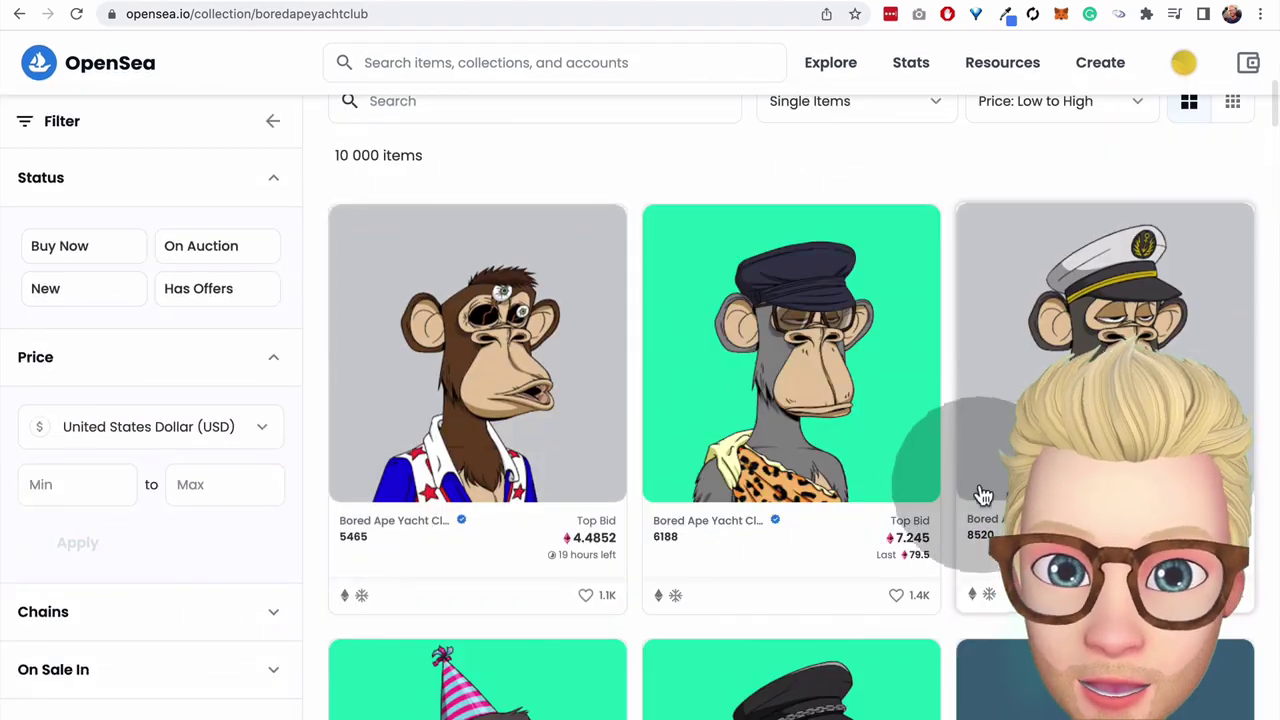
- Search for "metak" and open the verified collection The Meta Key
{"action": "scroll", "coordinate": [1014, 528], "scroll_direction": "up", "scroll_amount": 7}
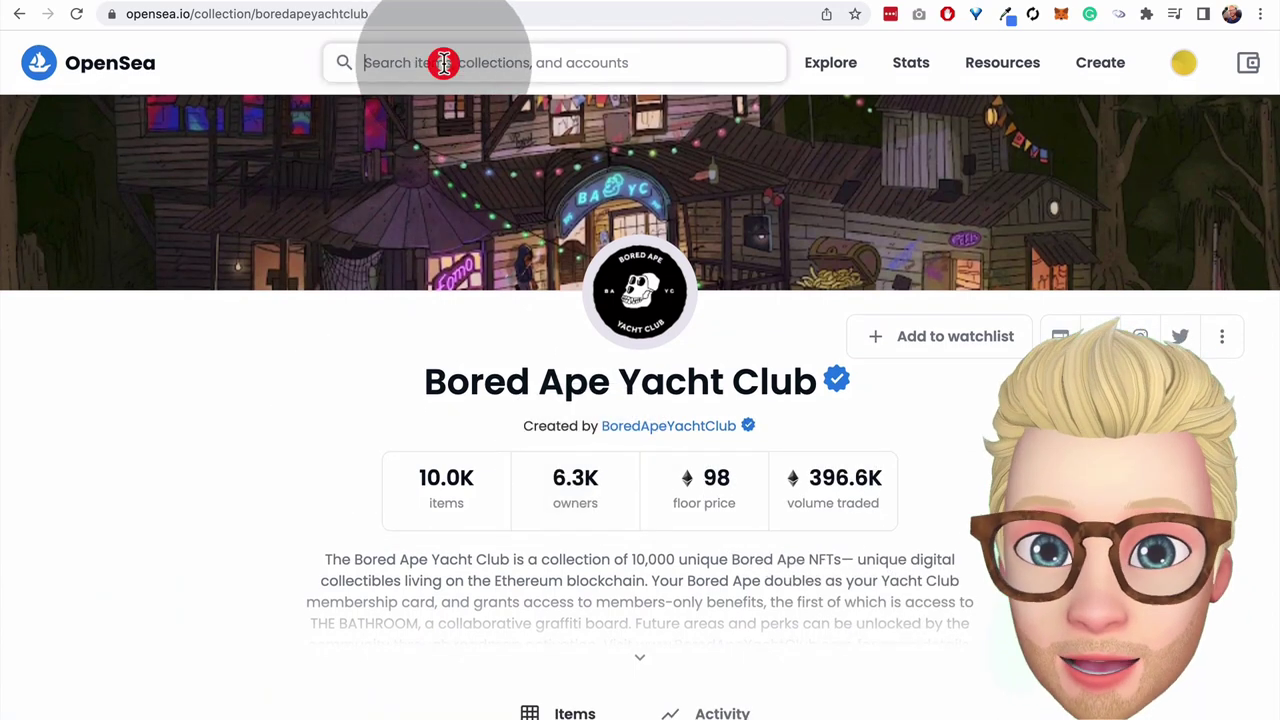
{"action": "type", "text": "metak"}
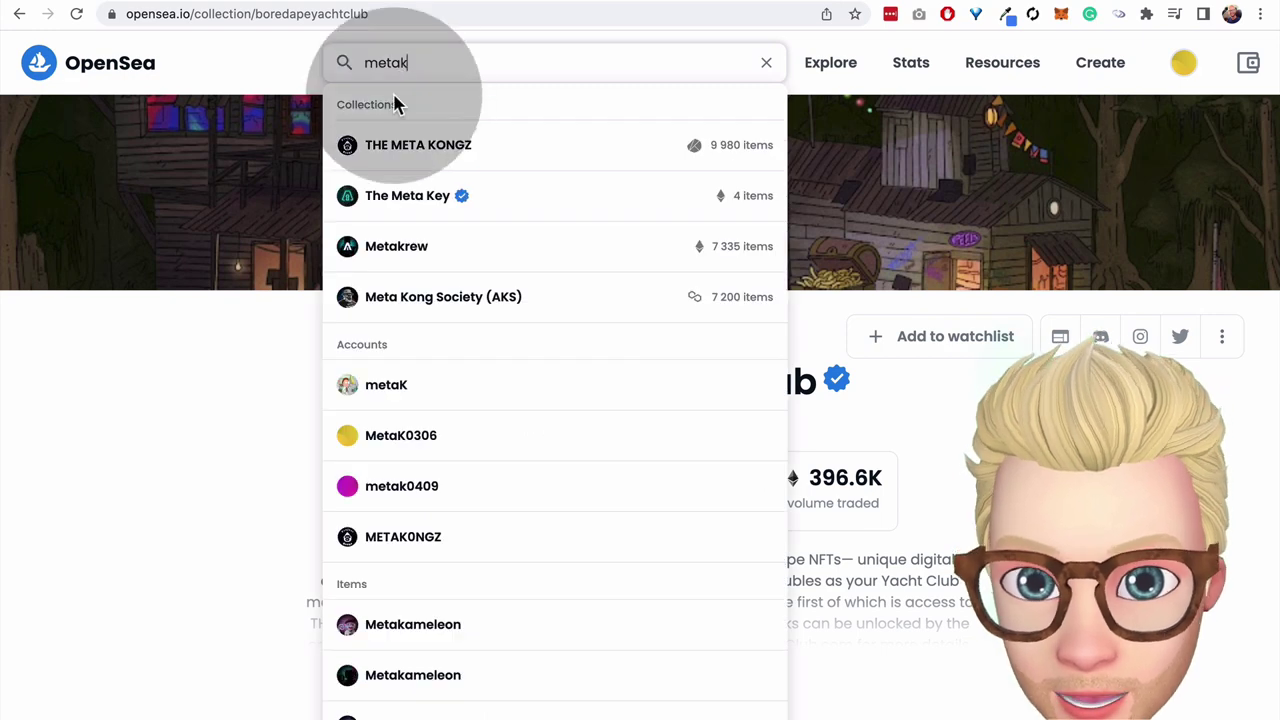
{"action": "left_click", "coordinate": [435, 200]}
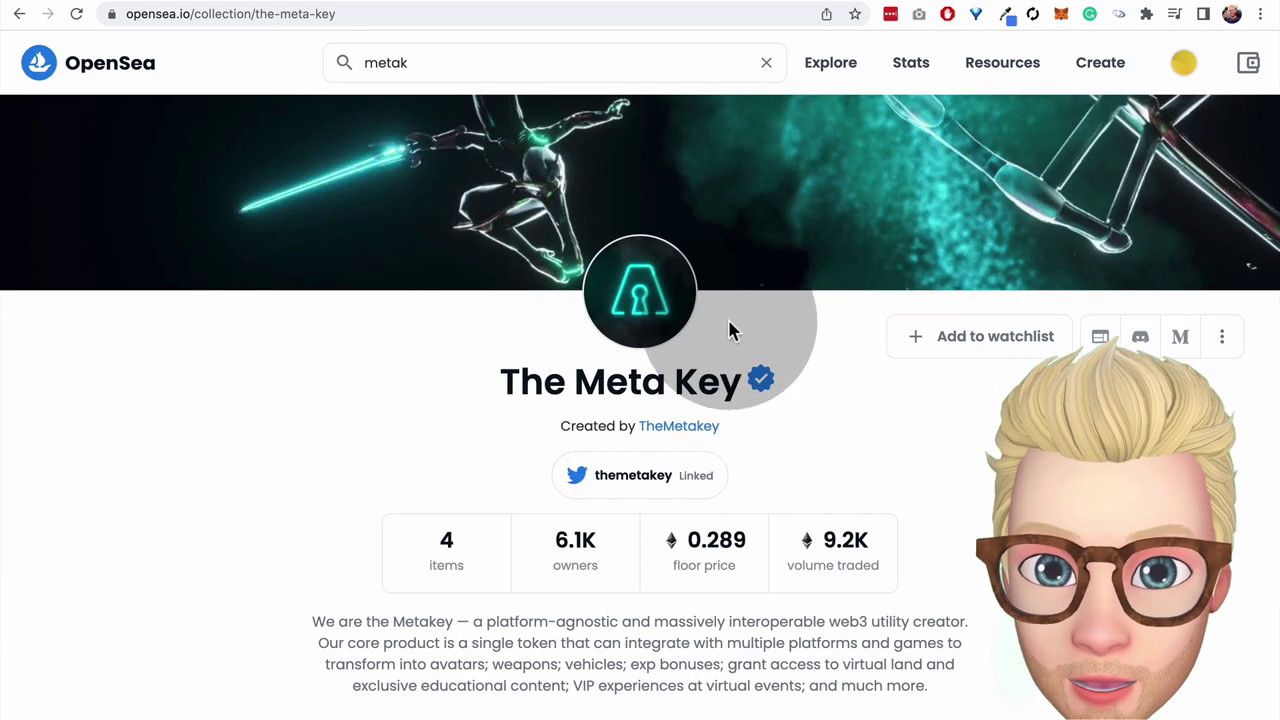
{"action": "mouse_move", "coordinate": [769, 391]}
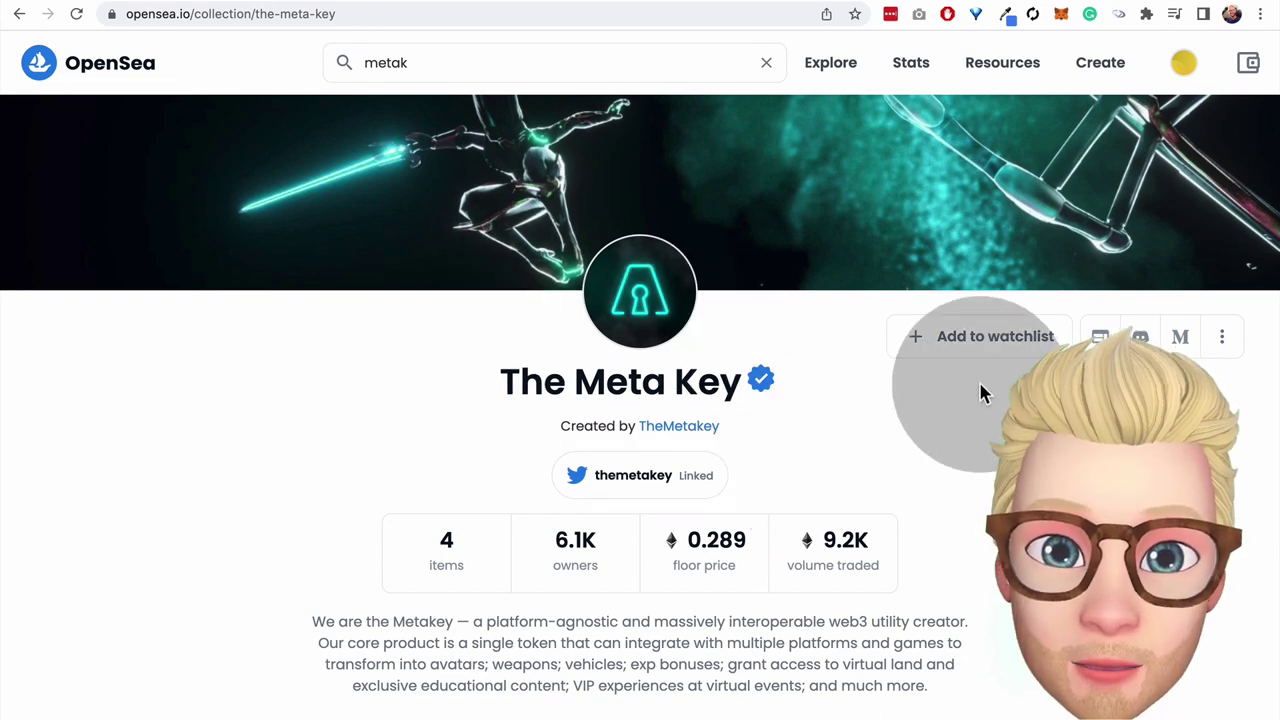
- Look over the editions and prices in The Meta Key collection and open Metakey Edition One - Genesis
{"action": "scroll", "coordinate": [1003, 400], "scroll_direction": "down", "scroll_amount": 10}
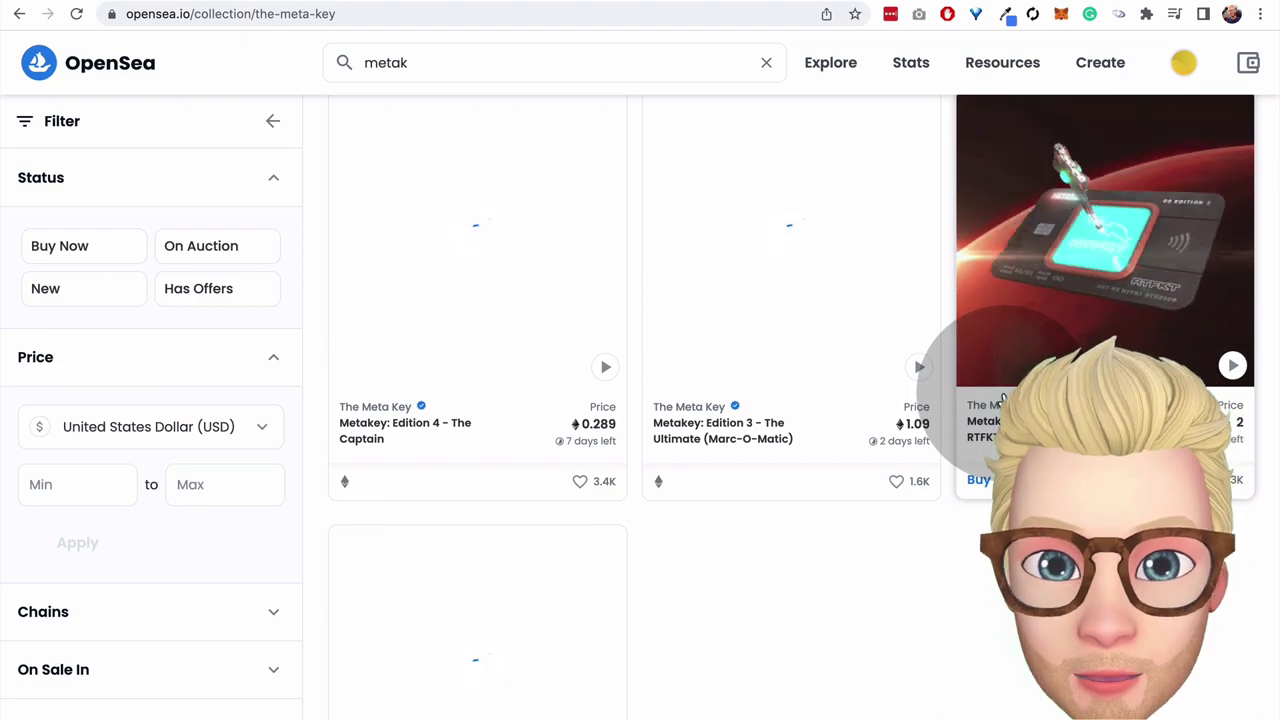
{"action": "scroll", "coordinate": [792, 516], "scroll_direction": "down", "scroll_amount": 1}
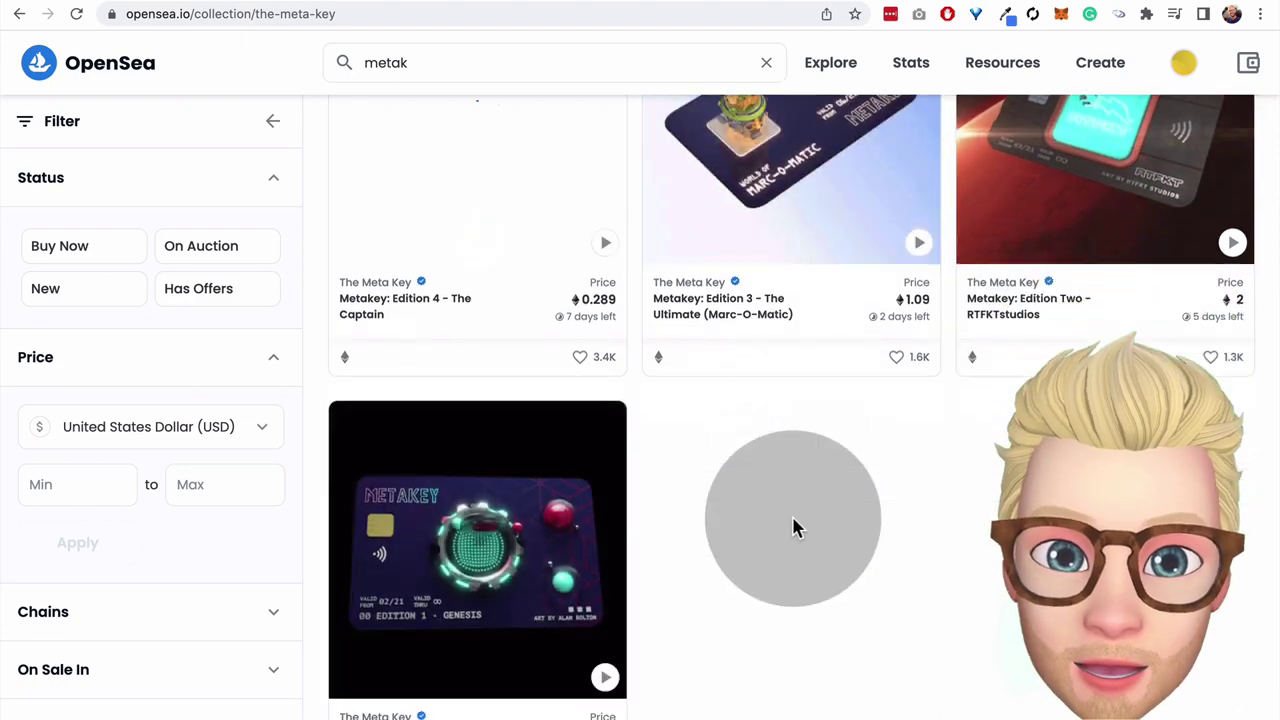
{"action": "scroll", "coordinate": [792, 516], "scroll_direction": "up", "scroll_amount": 5}
{"action": "scroll", "coordinate": [792, 528], "scroll_direction": "down", "scroll_amount": 3}
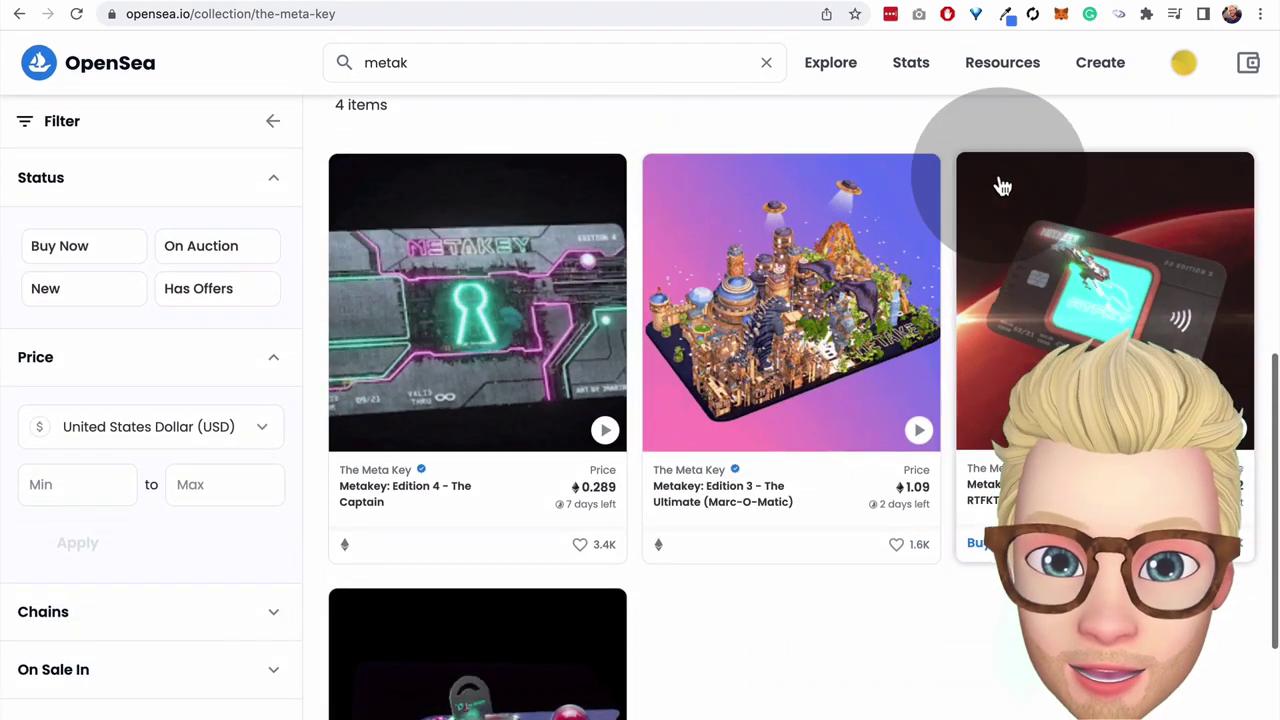
{"action": "scroll", "coordinate": [1000, 186], "scroll_direction": "down", "scroll_amount": 2}
{"action": "scroll", "coordinate": [814, 523], "scroll_direction": "up", "scroll_amount": 3}
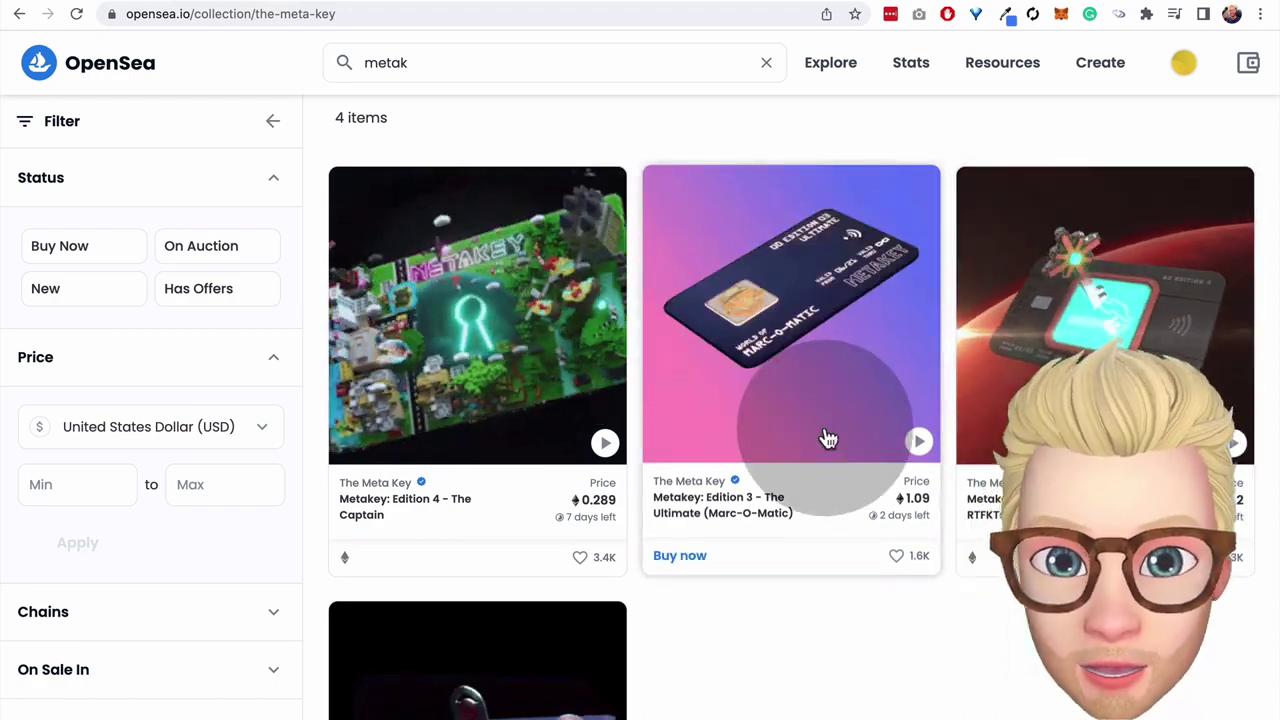
{"action": "scroll", "coordinate": [830, 343], "scroll_direction": "down", "scroll_amount": 3}
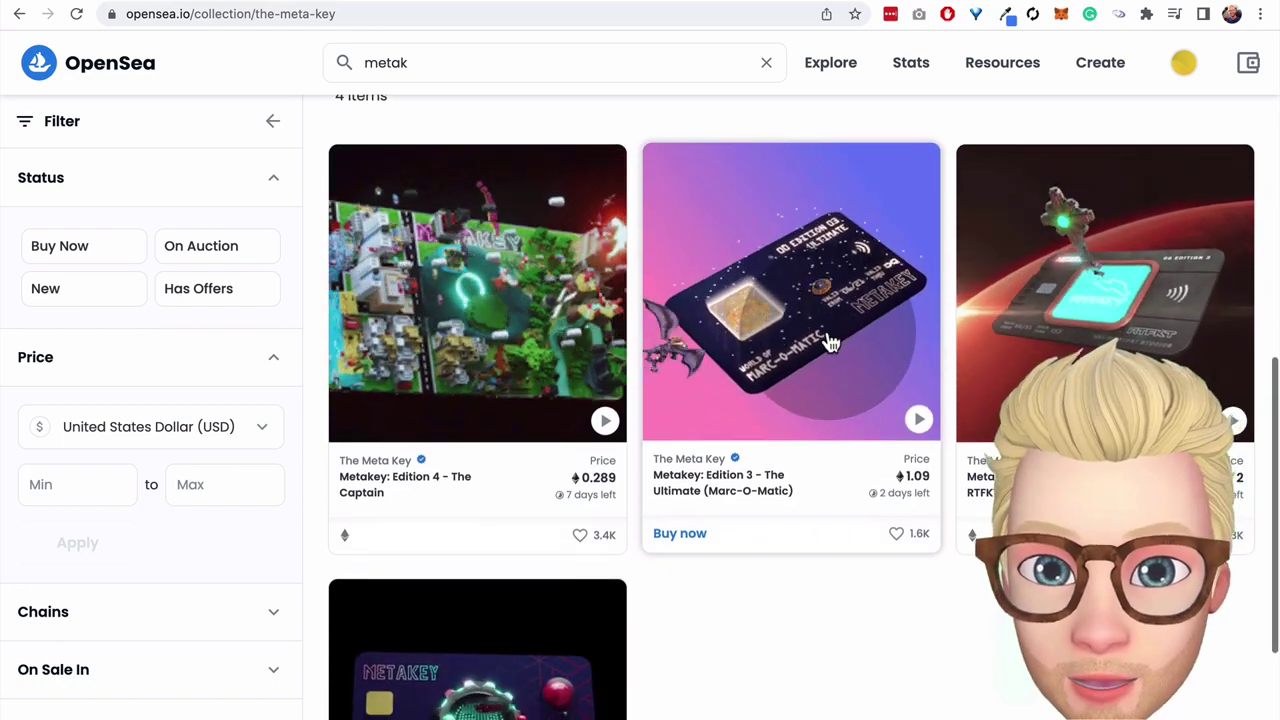
{"action": "scroll", "coordinate": [503, 494], "scroll_direction": "down", "scroll_amount": 2}
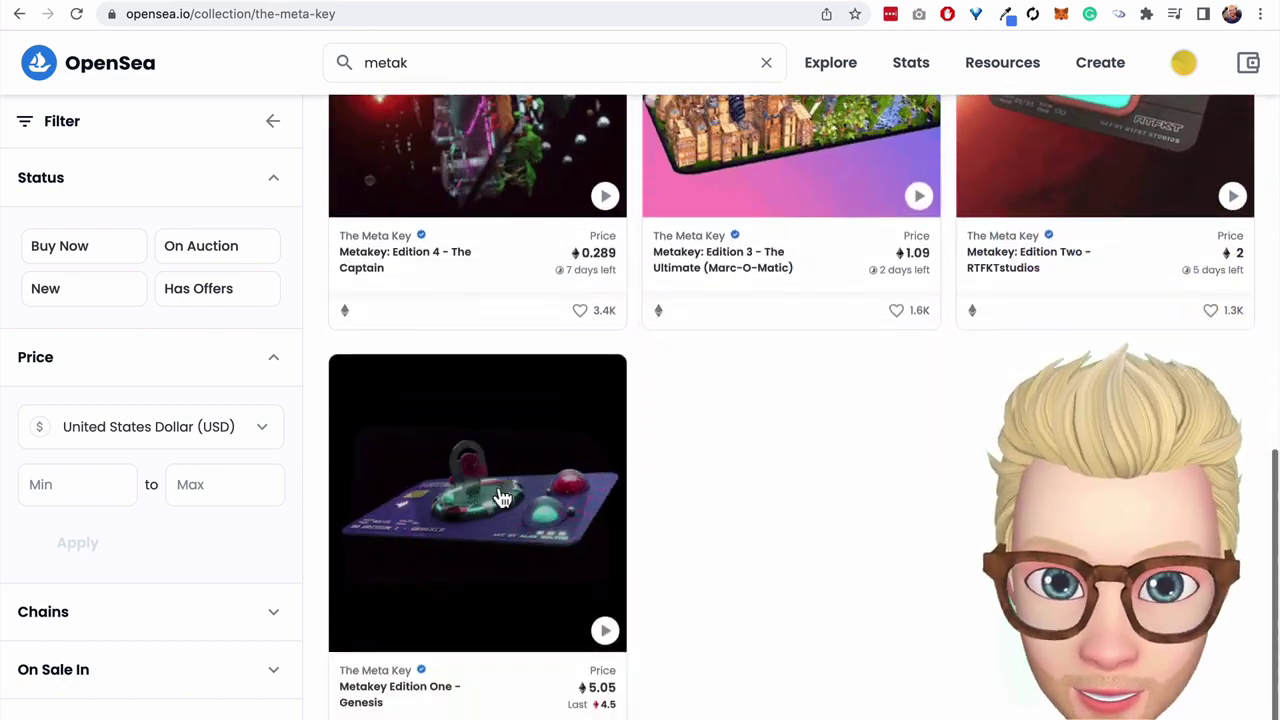
{"action": "left_click", "coordinate": [485, 553]}
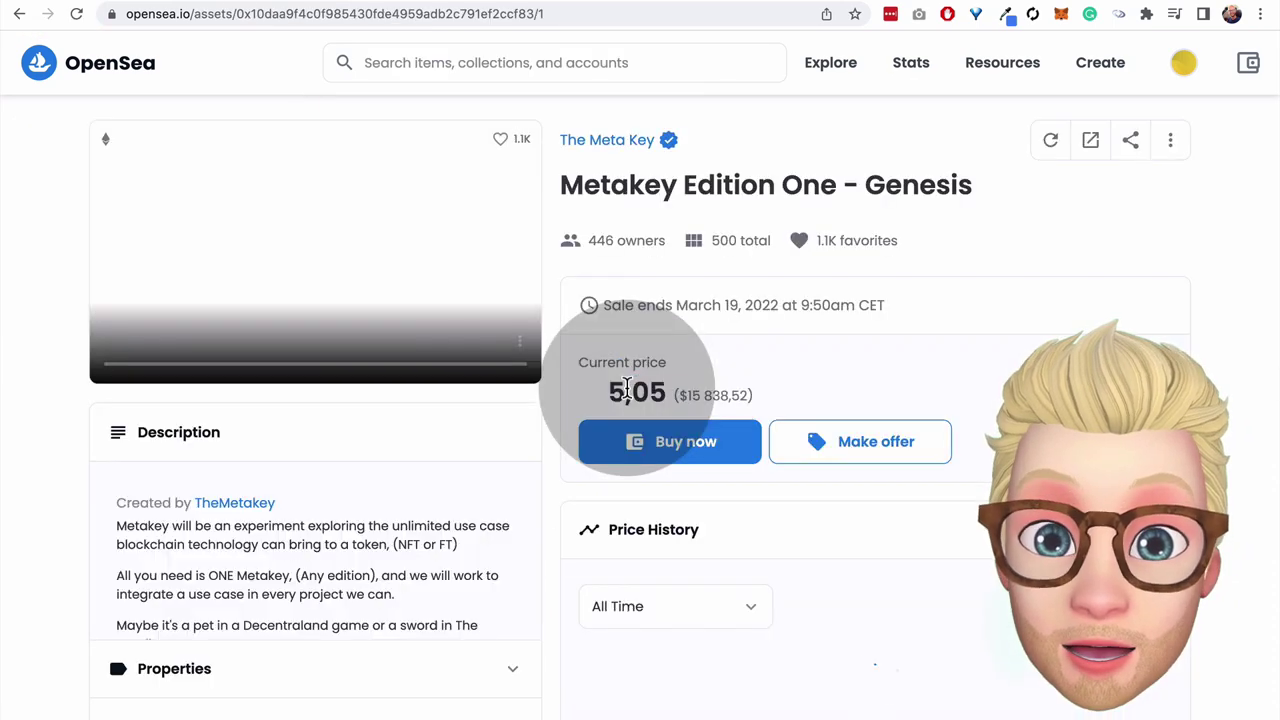